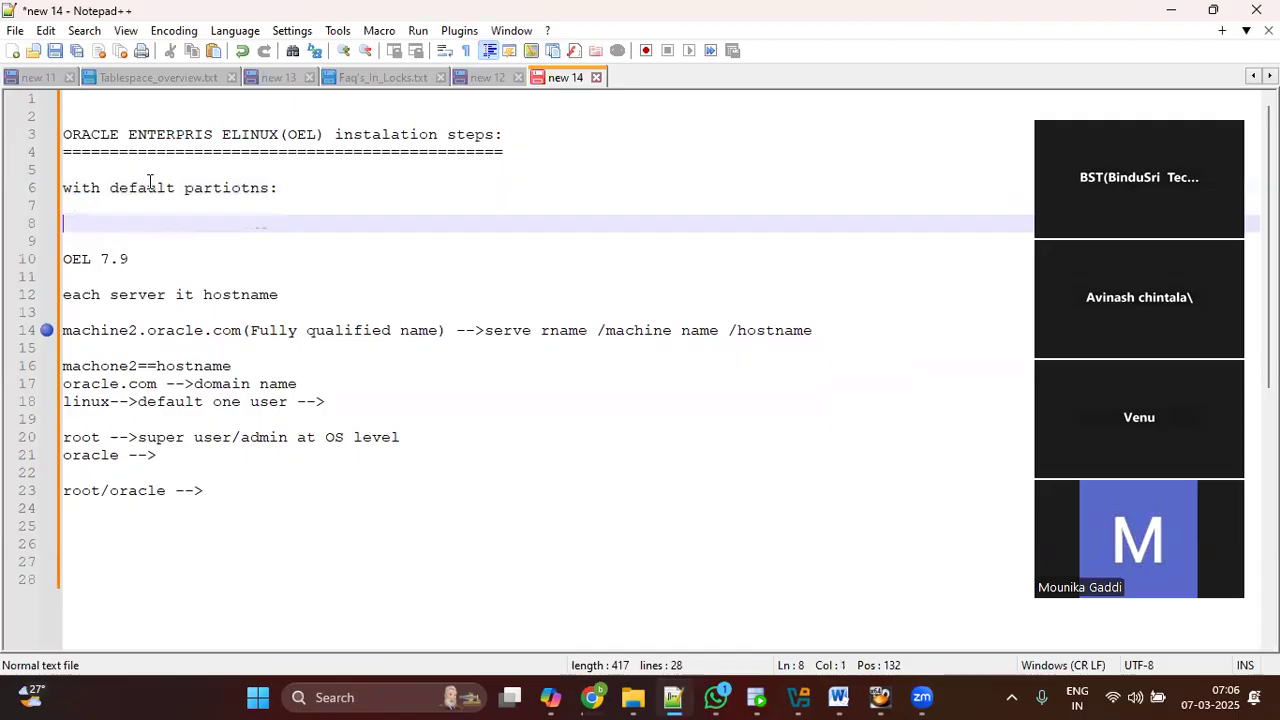
# Step: Capitalise the 'w' starting the line 6 heading and add a blank line below it
pyautogui.moveTo(76, 190); pyautogui.dragTo(31, 188)
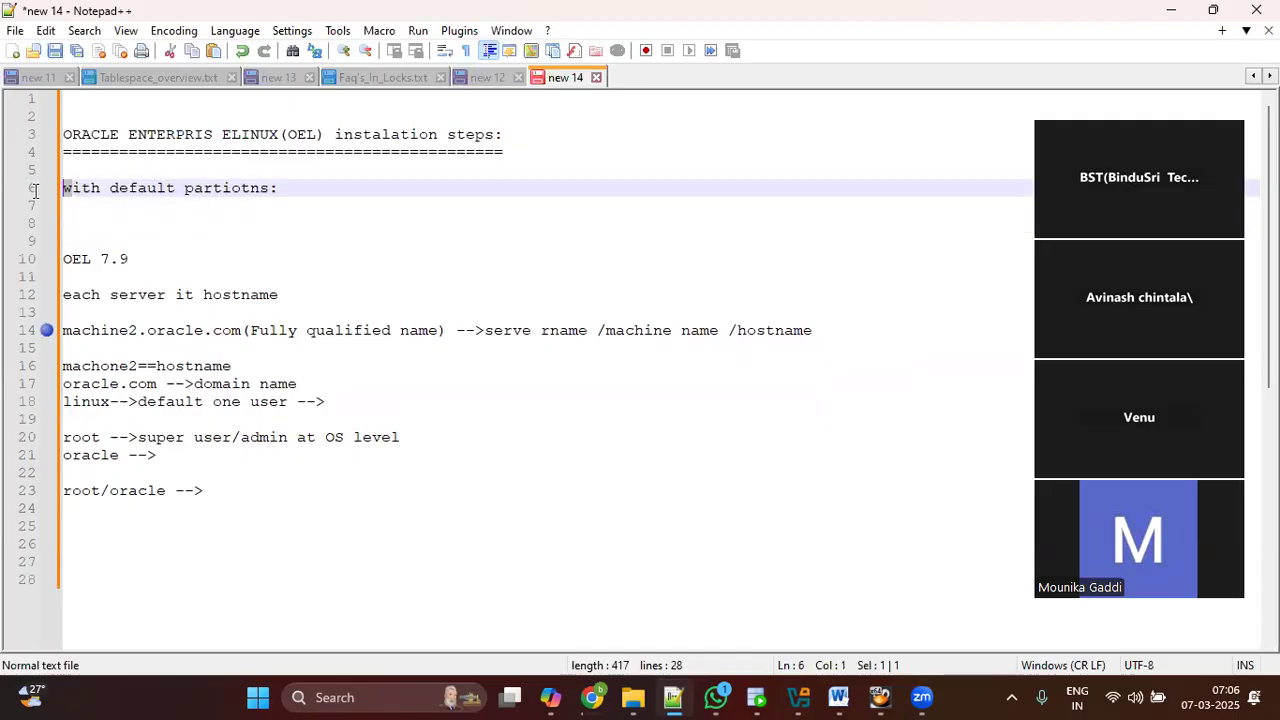
pyautogui.write('W')
pyautogui.click(316, 197)
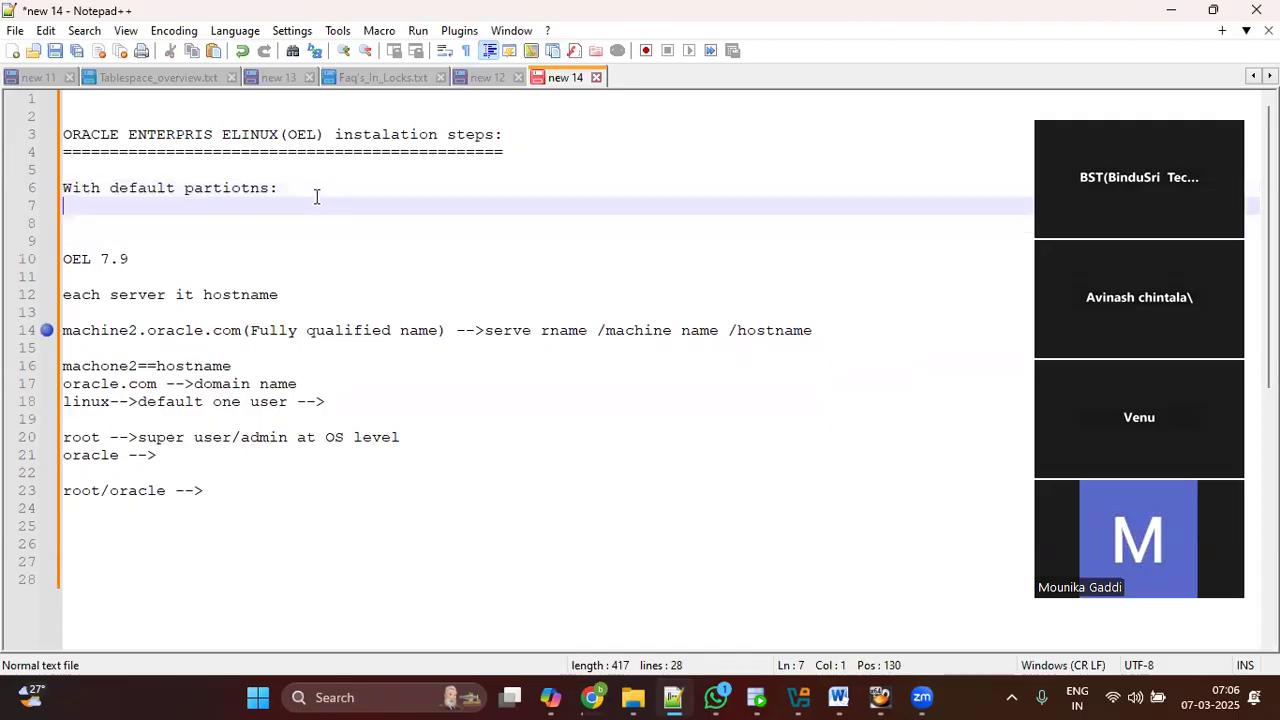
pyautogui.press('Return')
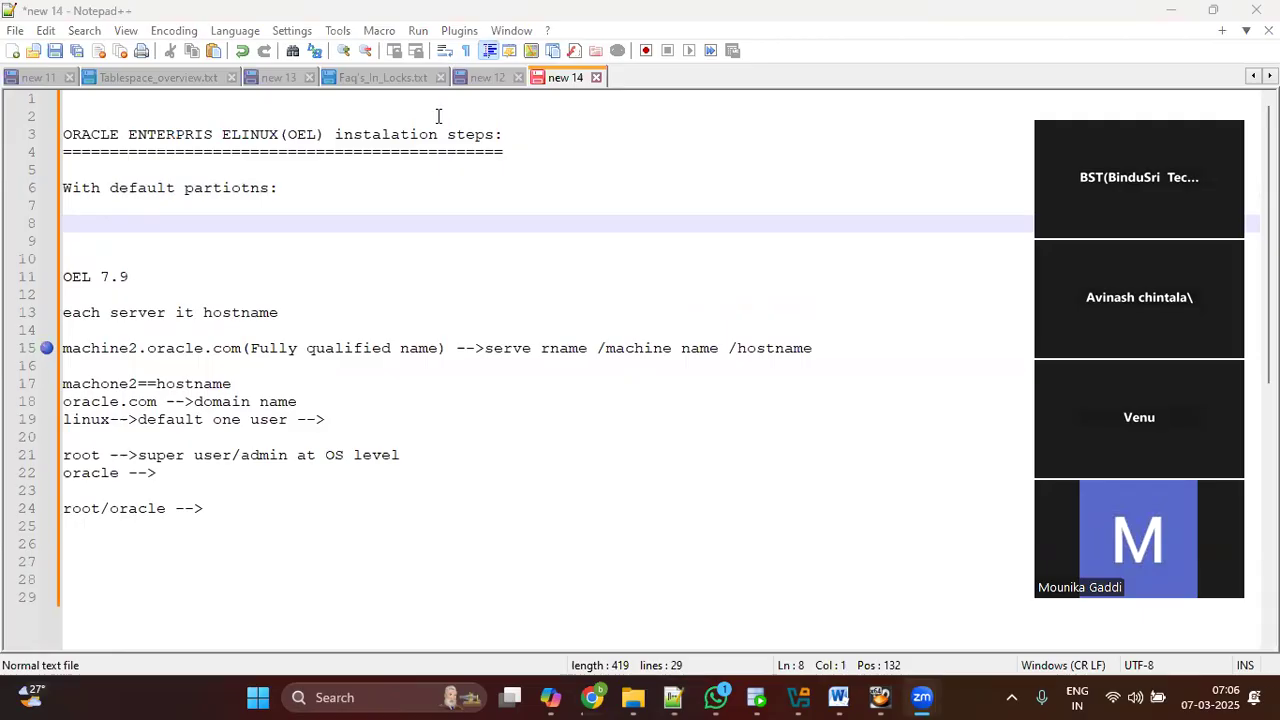
# Step: Write 'windows -->C/D/E...-->(1TB)-->3000gb-->' on line 8
pyautogui.click(283, 223)
pyautogui.write('windo')
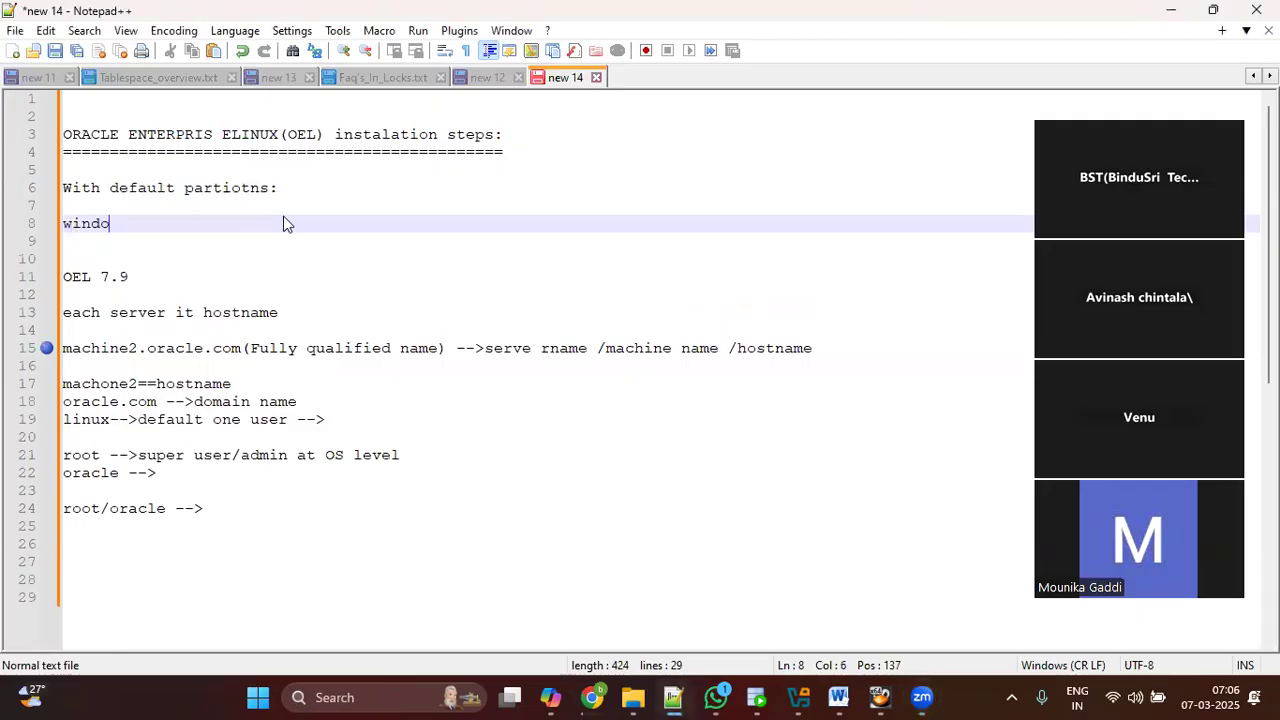
pyautogui.write('ws -->C/D/E')
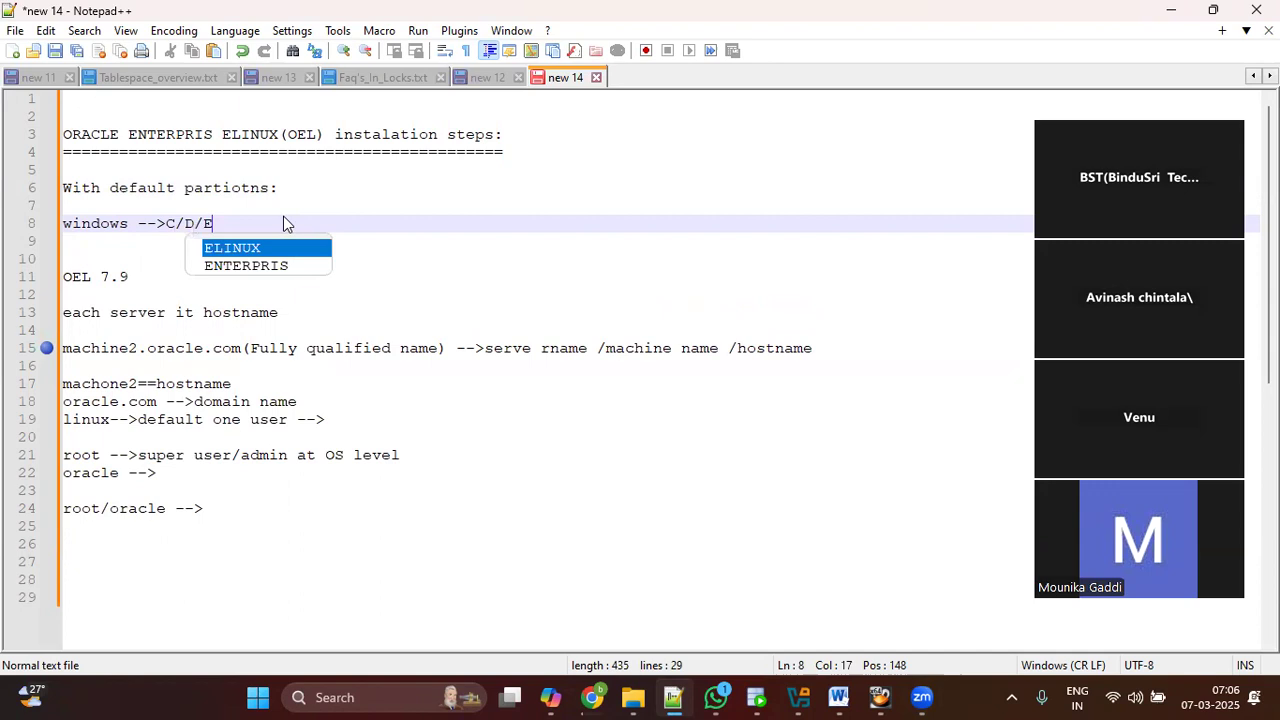
pyautogui.write('...-->')
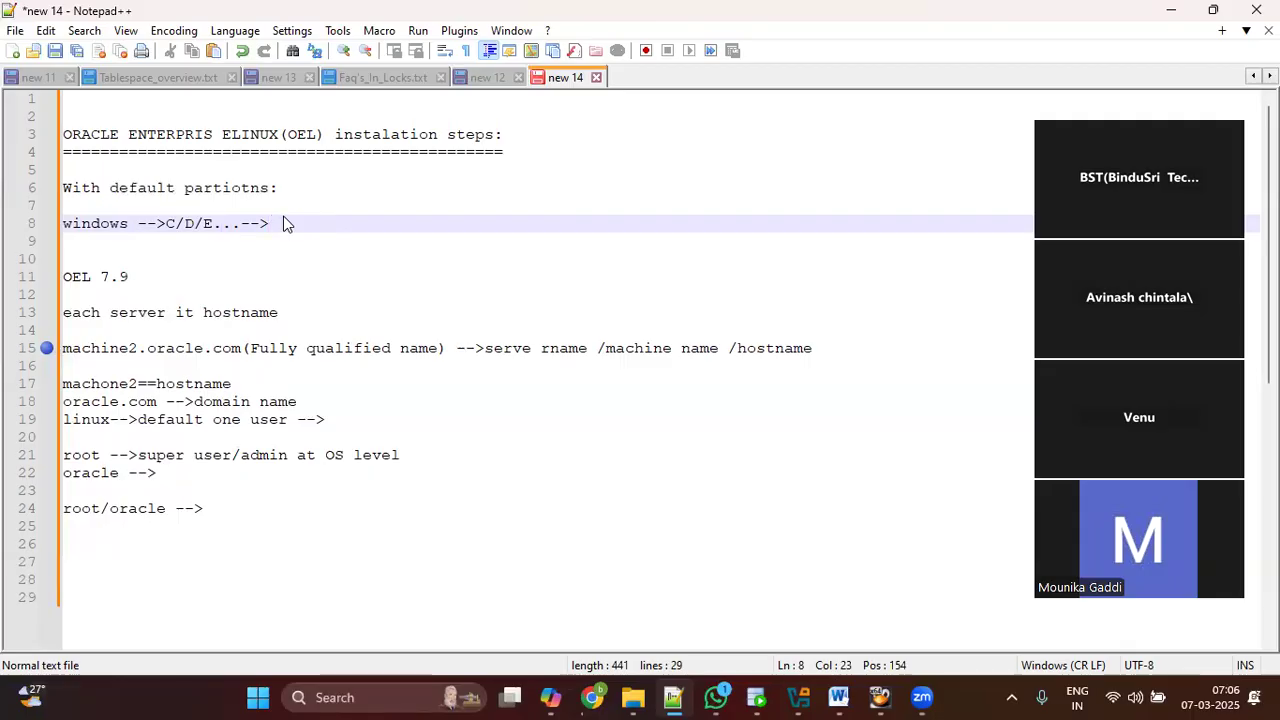
pyautogui.write('(1TB)-->3000gb-->')
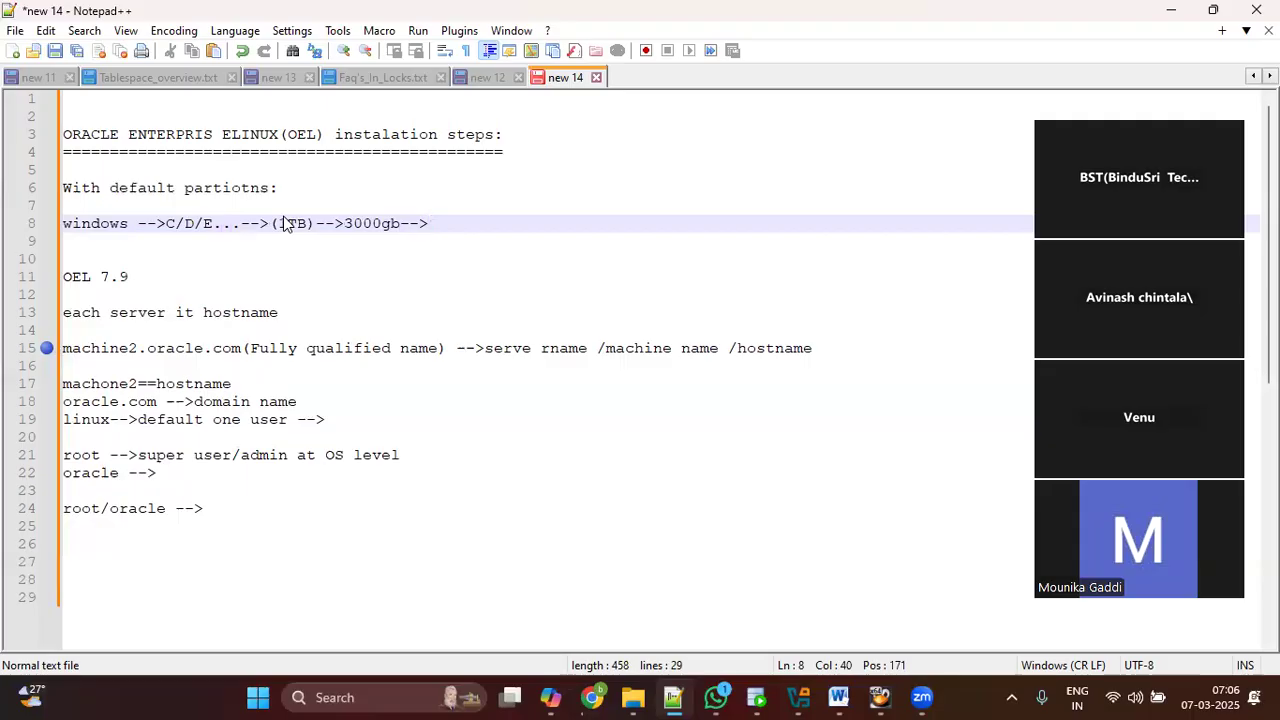
# Step: Add the heading line 'lINUX--mount points/file systems' followed by blank lines
pyautogui.press('Return')
pyautogui.press('Return')
pyautogui.write('lINUX--mo')
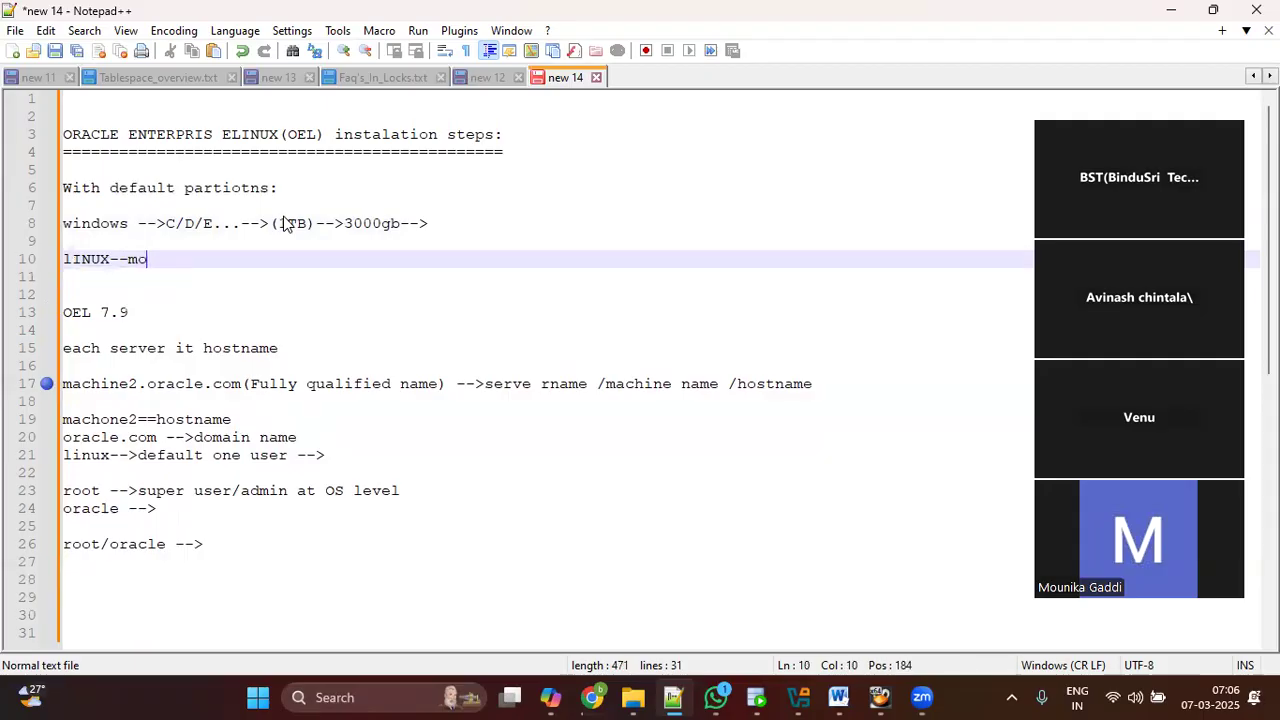
pyautogui.write('unt points')
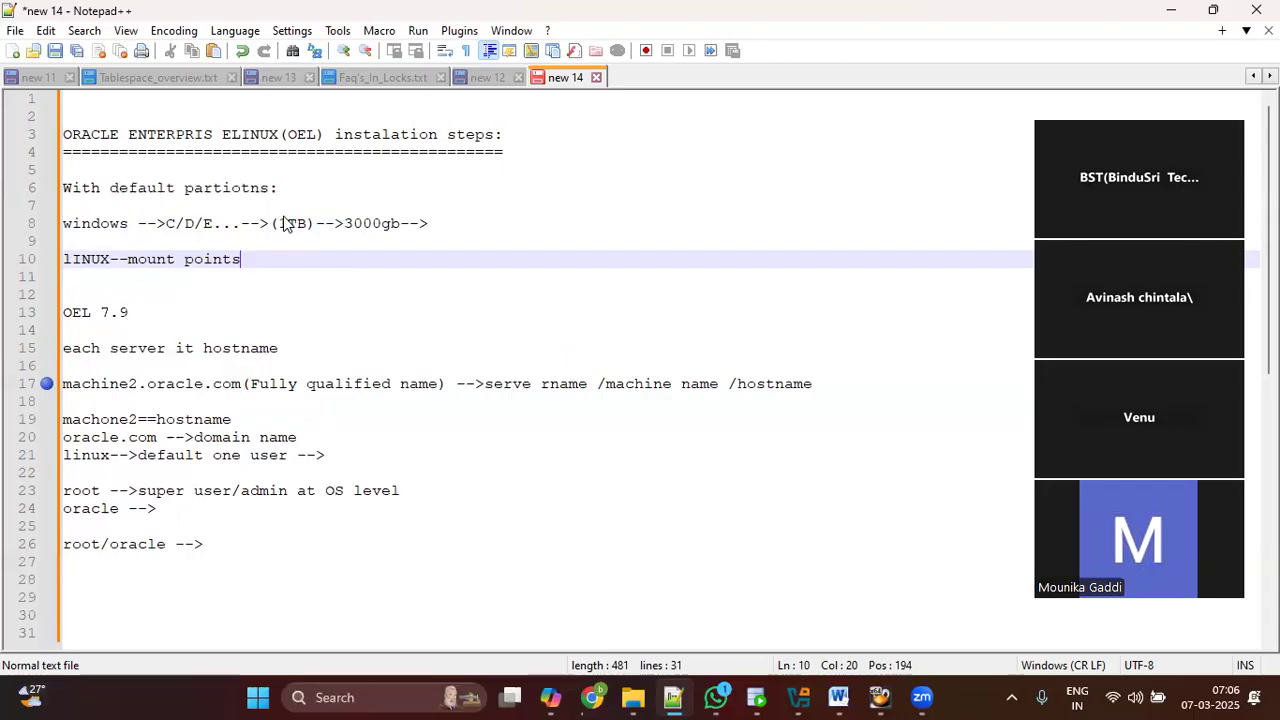
pyautogui.write('/file systems')
pyautogui.press('Return')
pyautogui.press('Return')
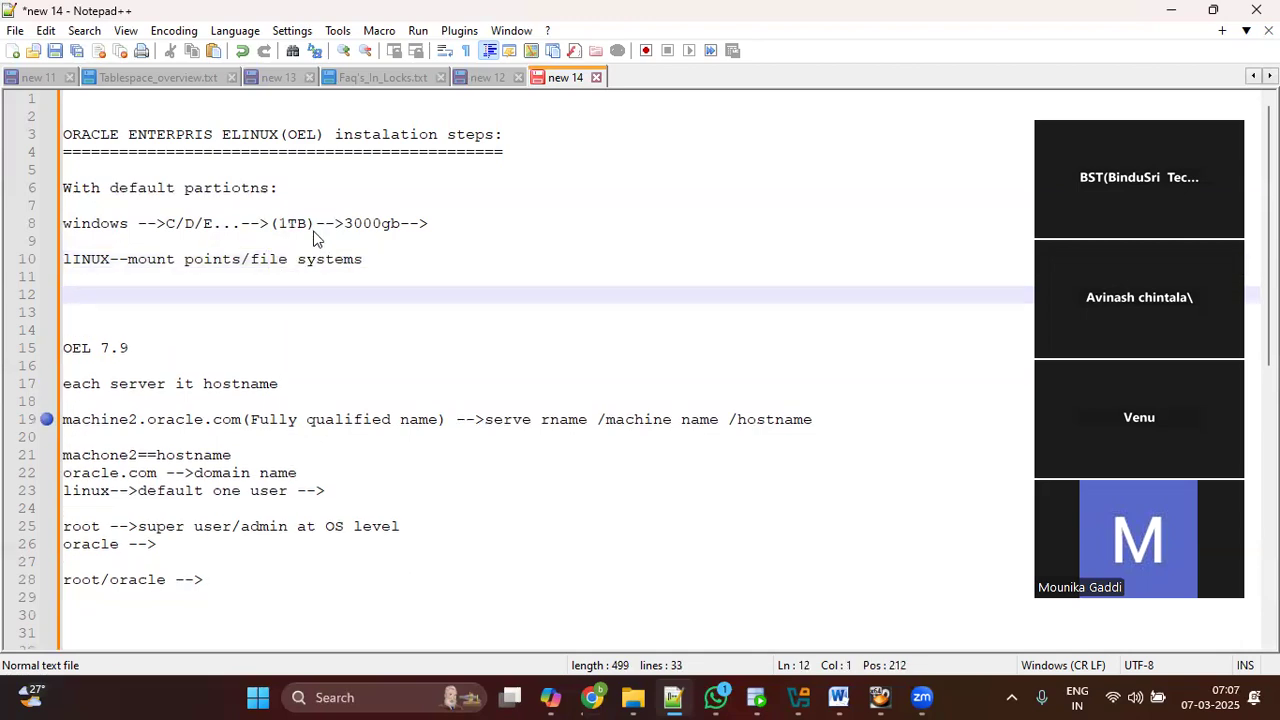
pyautogui.click(379, 266)
pyautogui.press('Return')
pyautogui.press('Return')
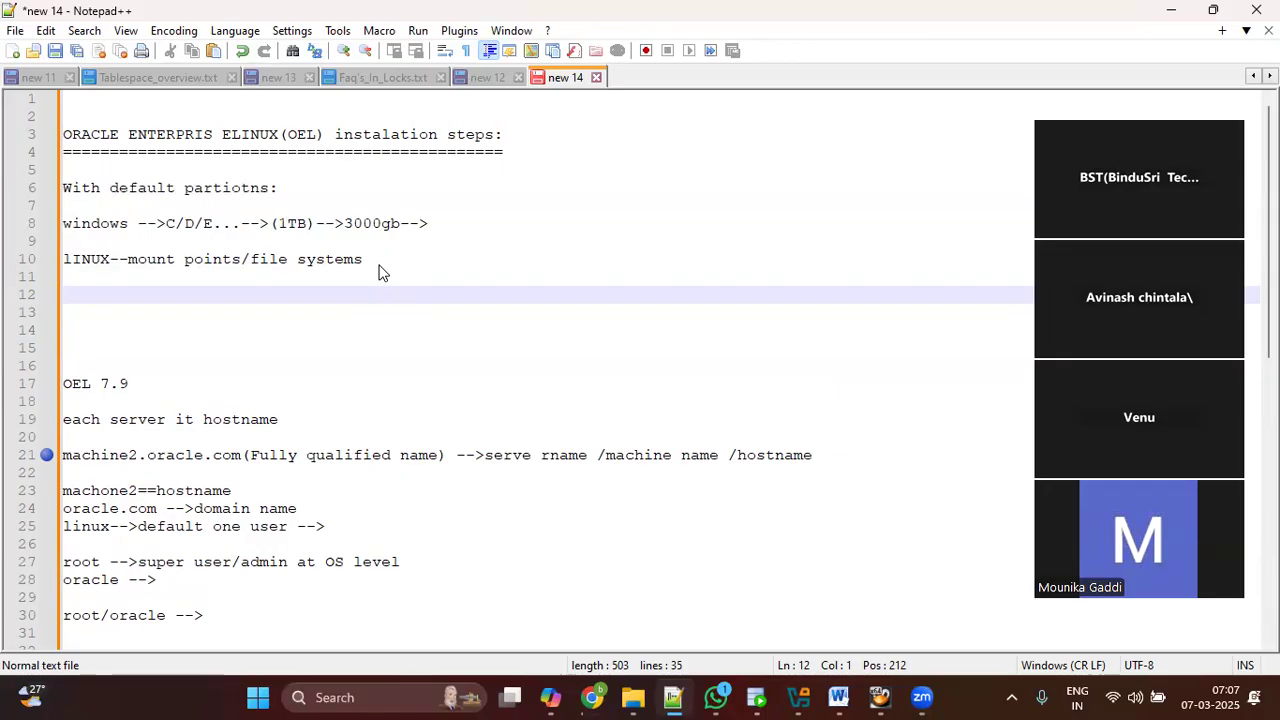
# Step: List the '/' and '/home' mount points, removing the stray '==?' after home
pyautogui.write('/')
pyautogui.press('Return')
pyautogui.write('hom')
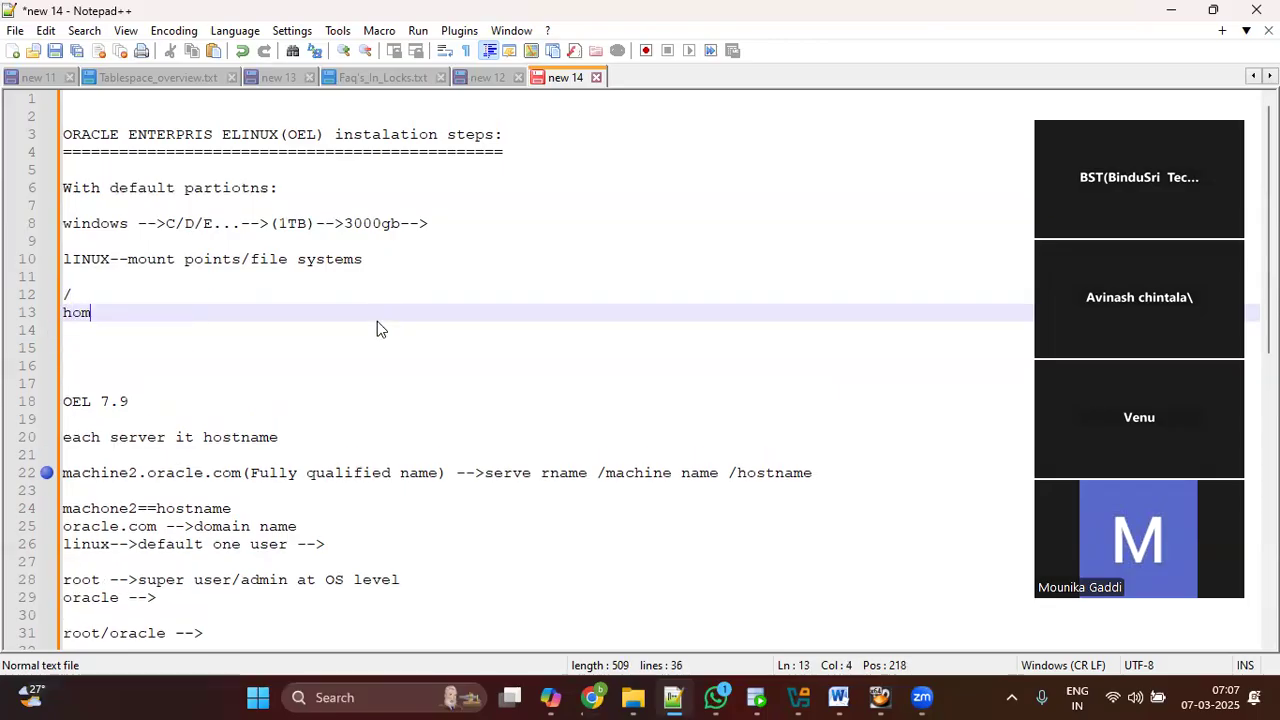
pyautogui.write('e ==?')
pyautogui.click(66, 294)
pyautogui.click(66, 312)
pyautogui.moveTo(150, 313); pyautogui.dragTo(117, 313)
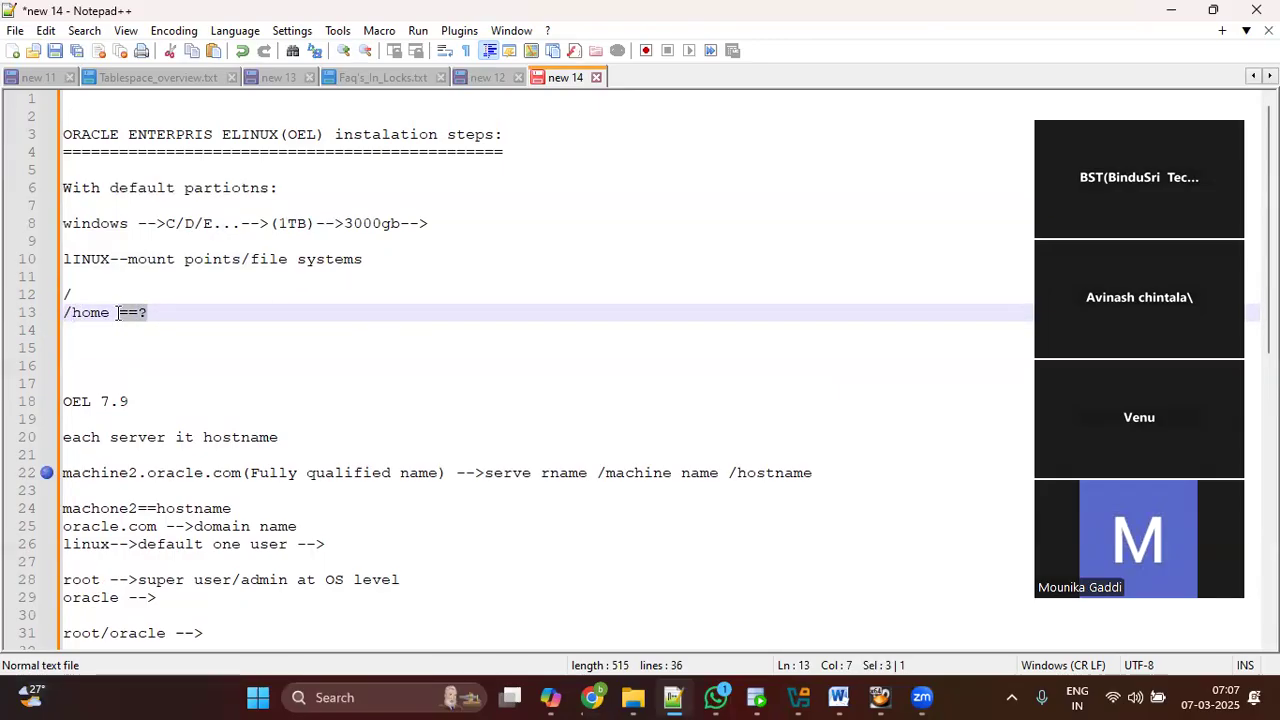
pyautogui.press('BackSpace')
pyautogui.press('Return')
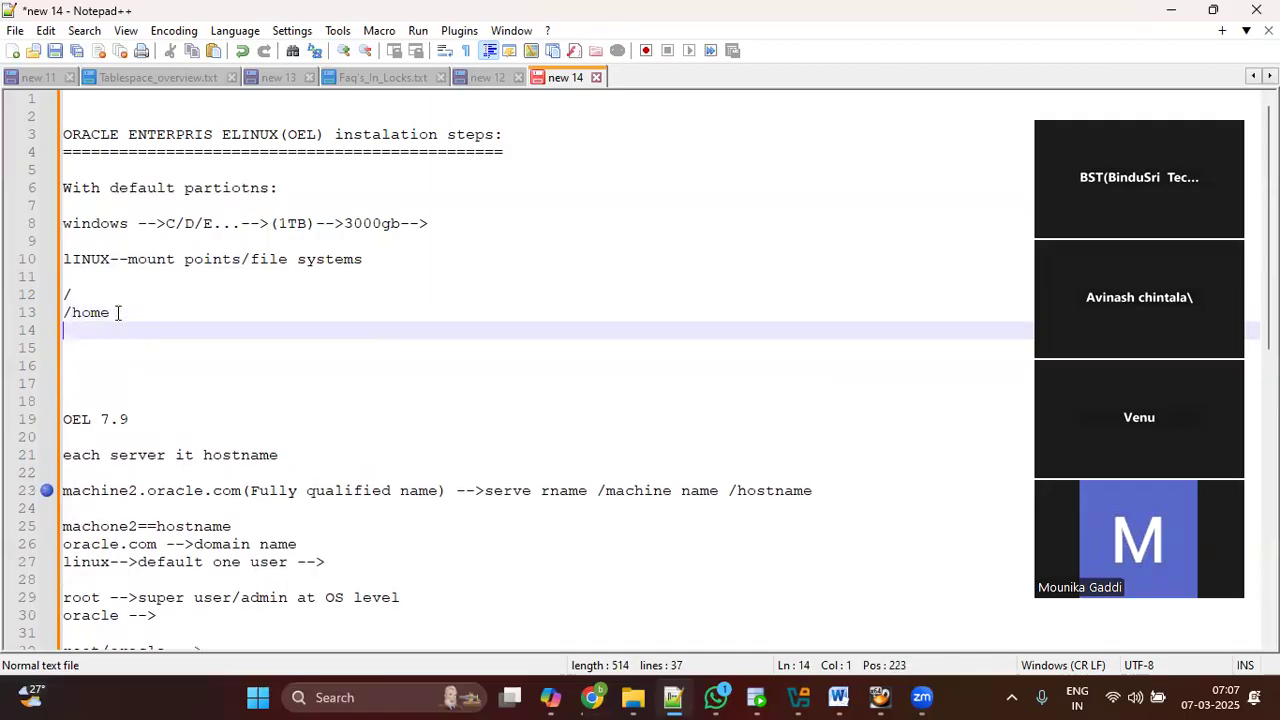
pyautogui.press('Return')
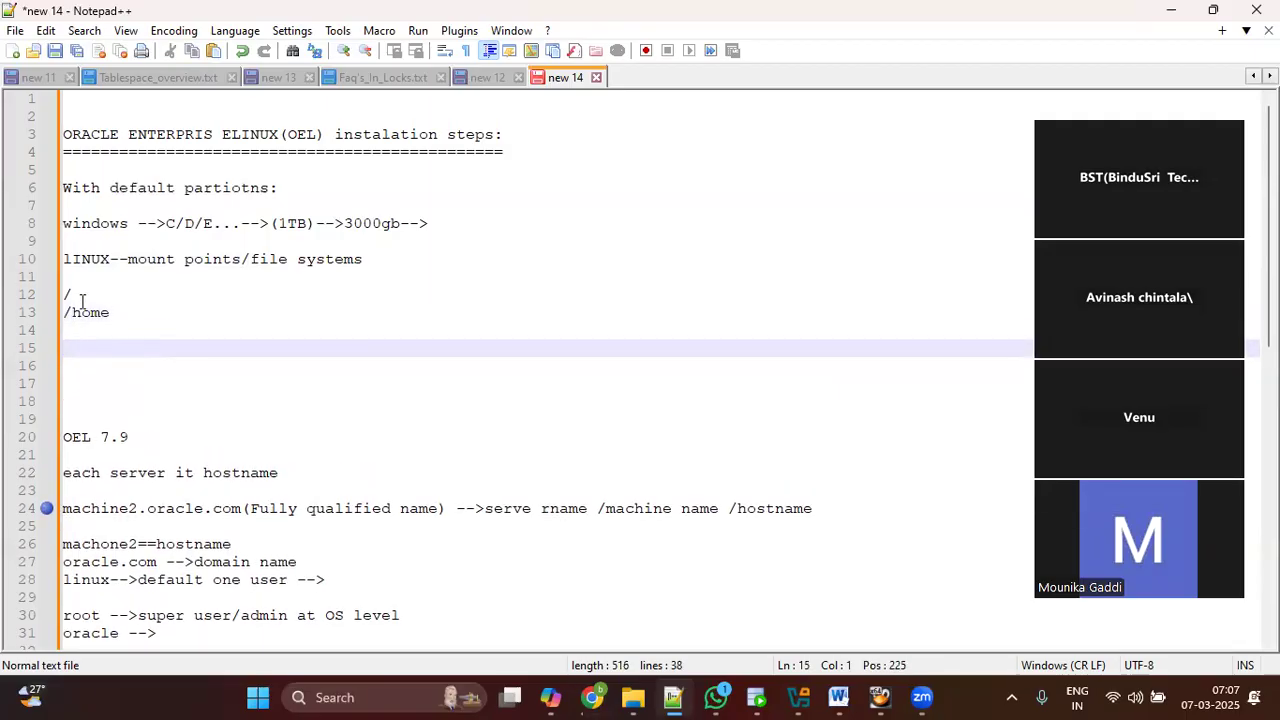
# Step: Add the lines /u01--50GB, /u02-50gb and /u03-20gb, correcting the mistyped sizes
pyautogui.moveTo(68, 348); pyautogui.dragTo(97, 348)
pyautogui.write('/u0')
pyautogui.write('1--100GB')
pyautogui.press('BackSpace')
pyautogui.press('BackSpace')
pyautogui.press('BackSpace')
pyautogui.press('BackSpace')
pyautogui.press('BackSpace')
pyautogui.write('50GB')
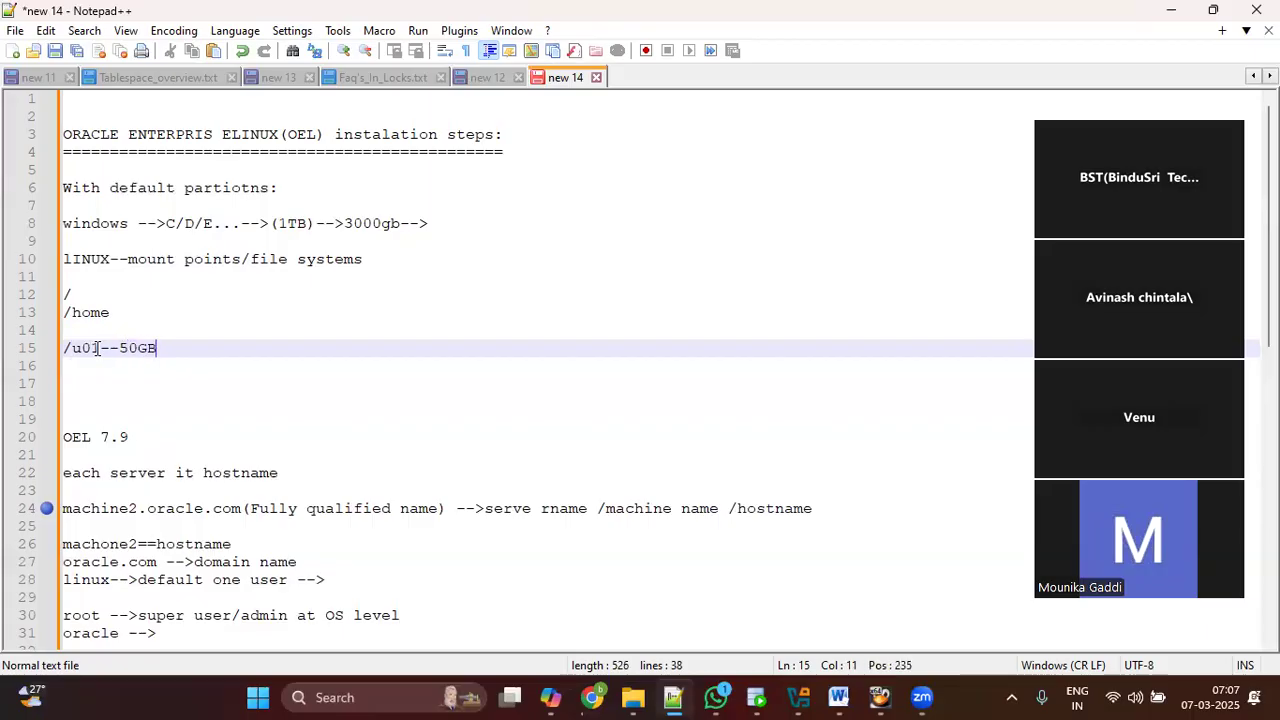
pyautogui.press('Return')
pyautogui.write('/u02-4')
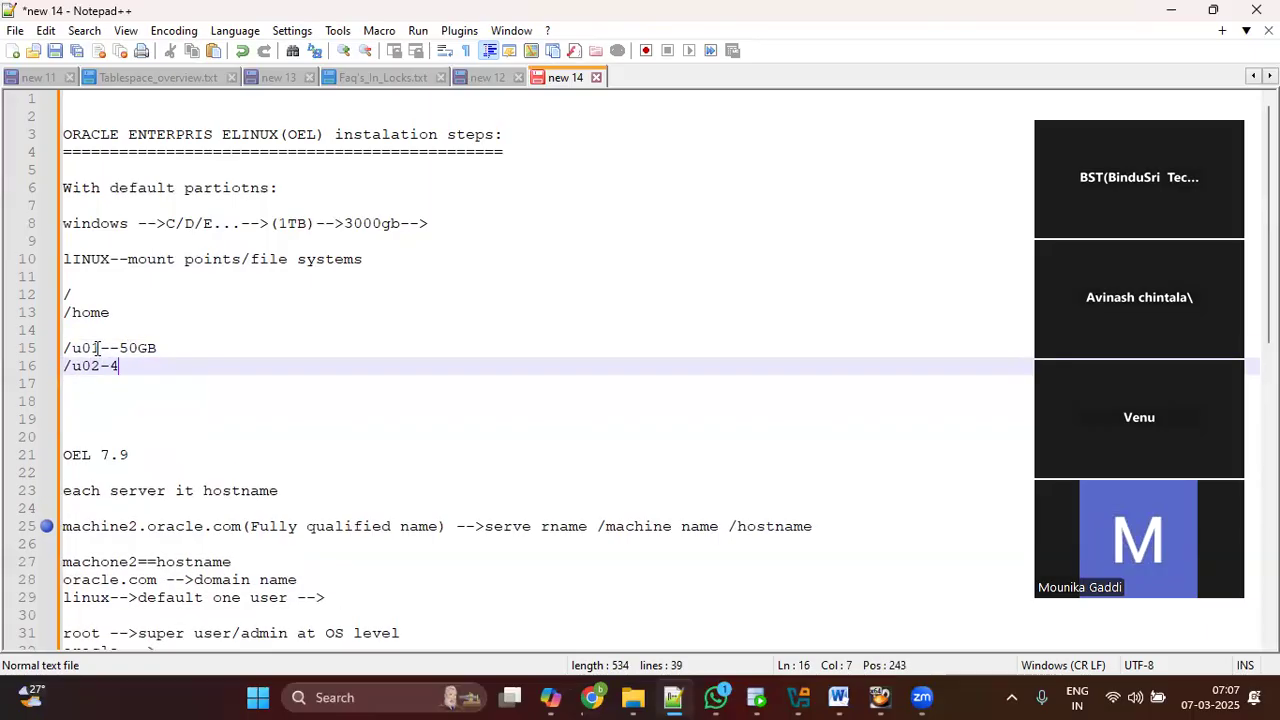
pyautogui.press('BackSpace')
pyautogui.write('50gb')
pyautogui.press('Return')
pyautogui.press('Return')
pyautogui.write('/u0')
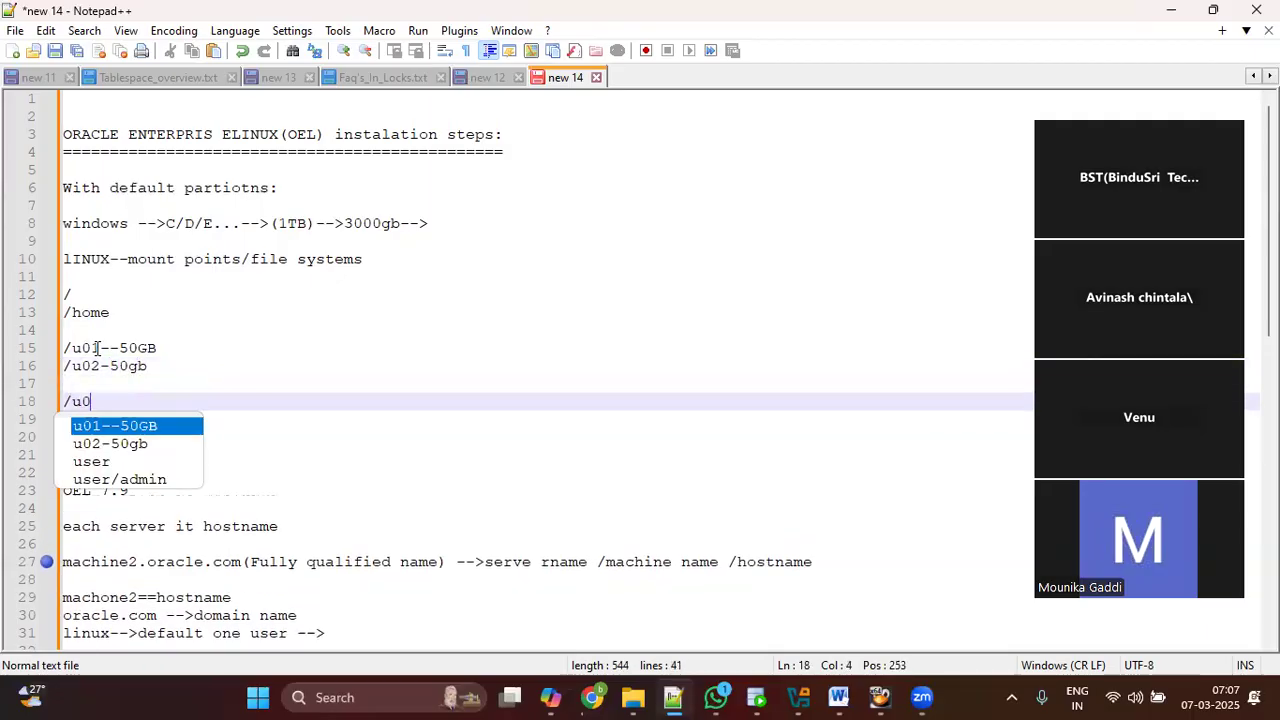
pyautogui.write('3-20gb')
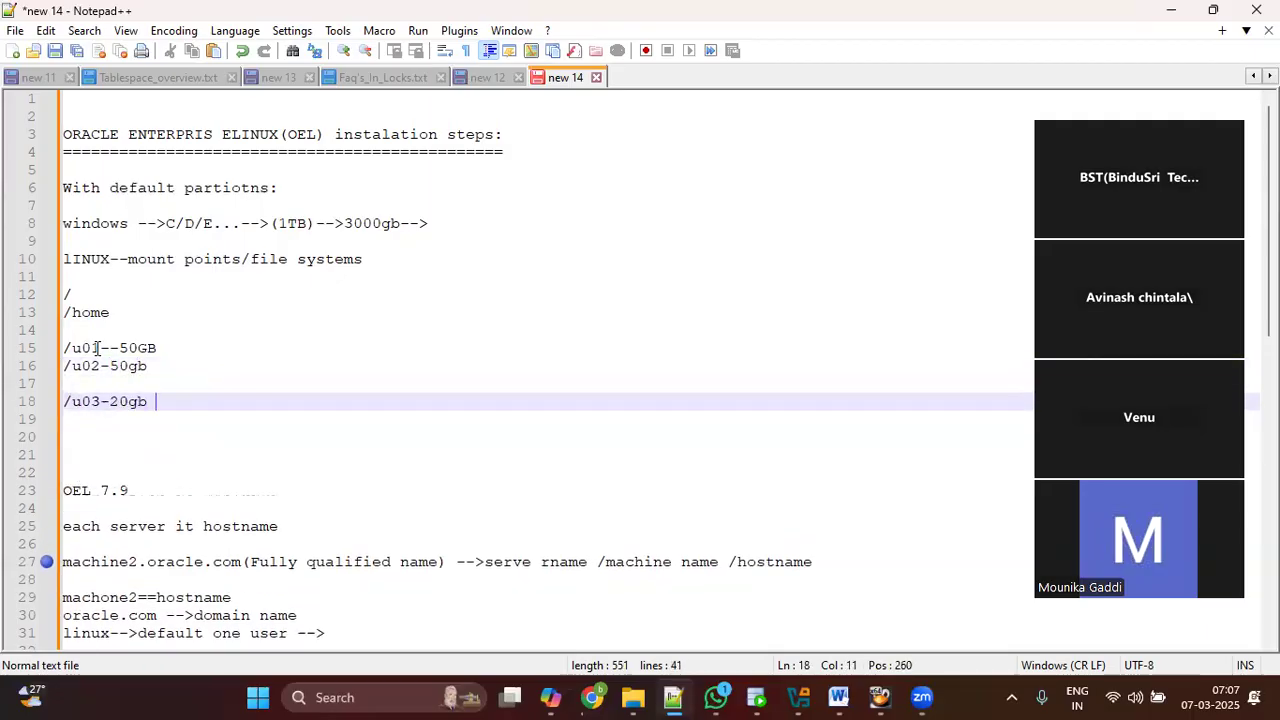
pyautogui.press('Return')
pyautogui.press('Return')
# Step: Insert a 'Linux Admin -->' line on line 5 above the partition notes, with blank lines after it
pyautogui.moveTo(171, 401); pyautogui.dragTo(40, 346)
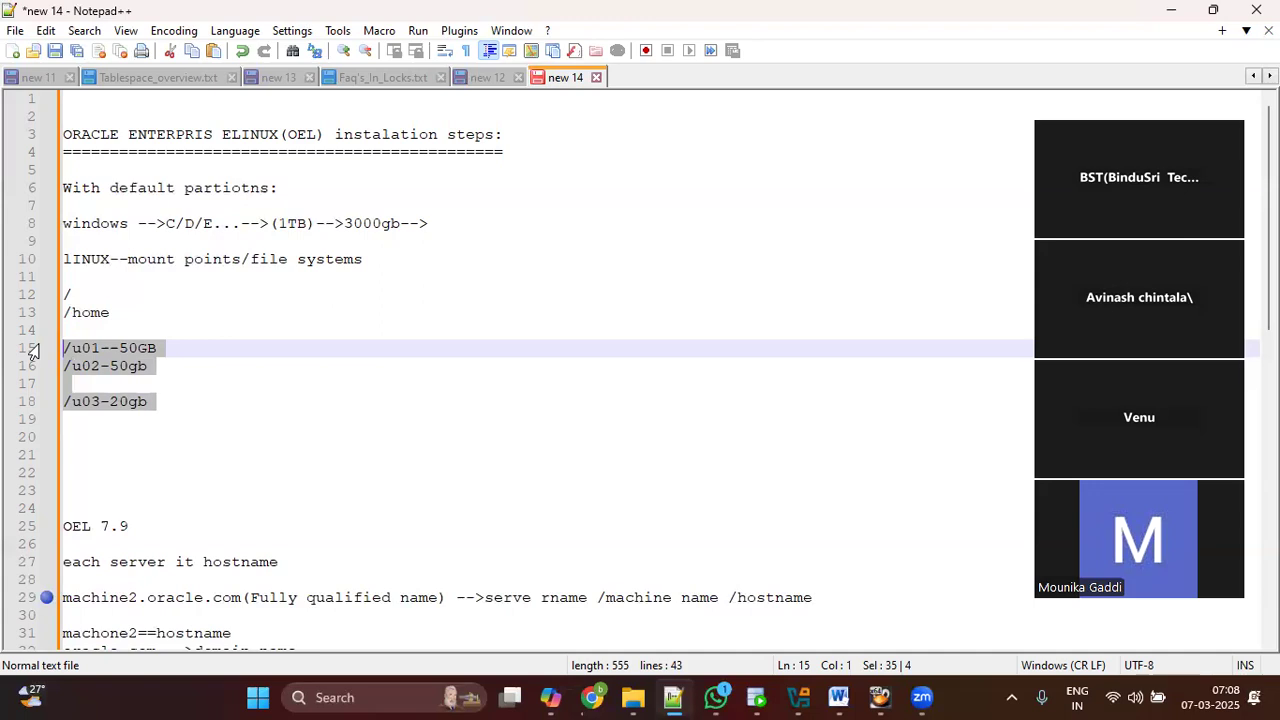
pyautogui.moveTo(171, 400); pyautogui.dragTo(52, 190)
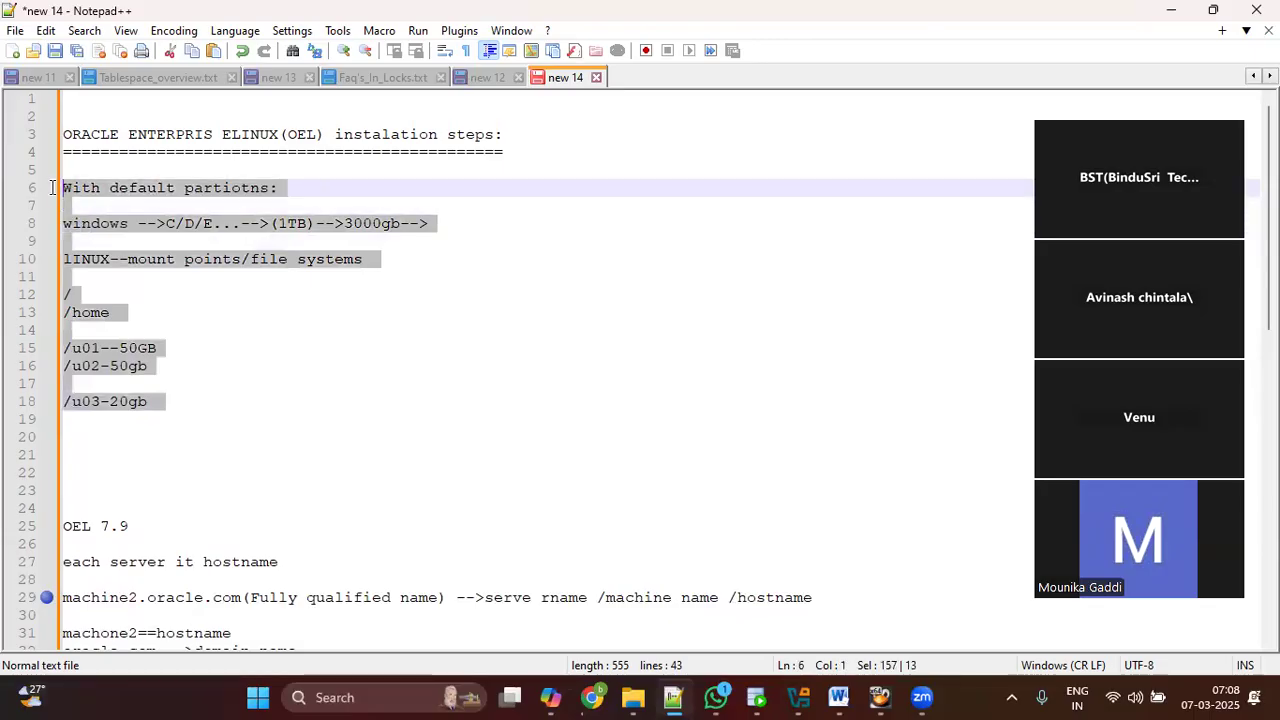
pyautogui.click(108, 172)
pyautogui.press('Return')
pyautogui.press('Return')
pyautogui.write('Linux A')
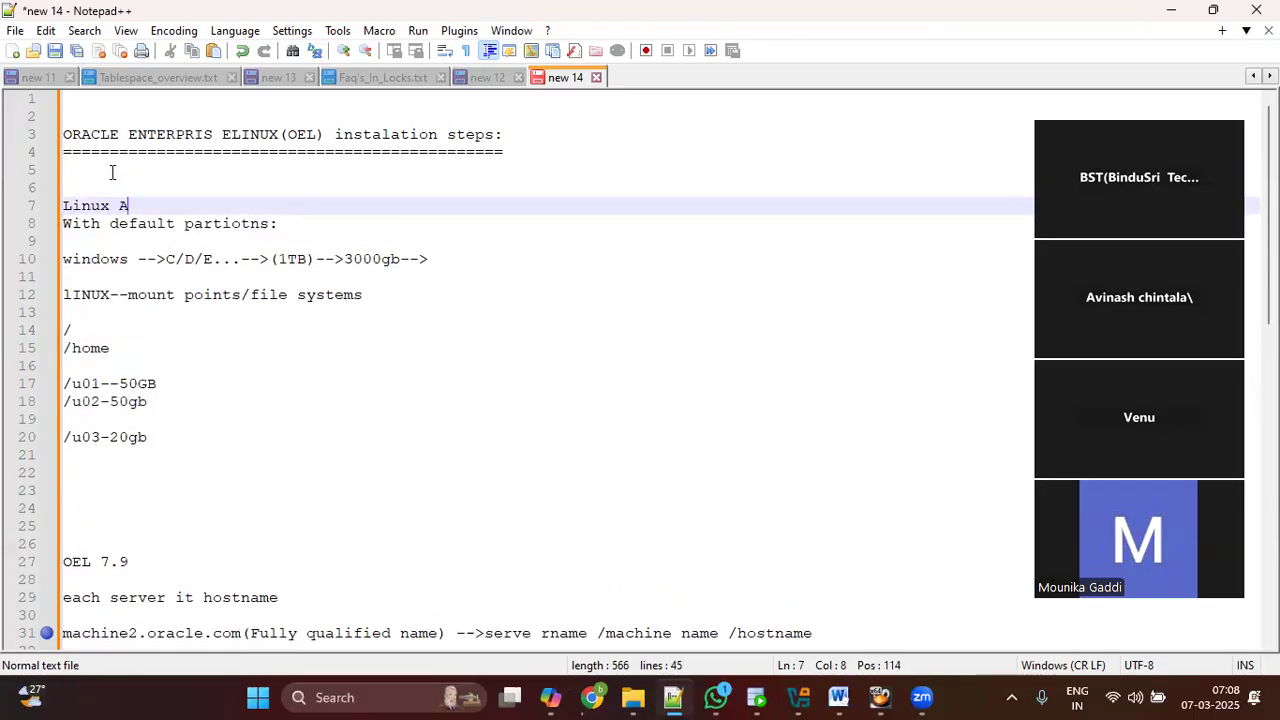
pyautogui.write('dmin --?')
pyautogui.press('Return')
pyautogui.press('BackSpace')
pyautogui.press('BackSpace')
pyautogui.write('>')
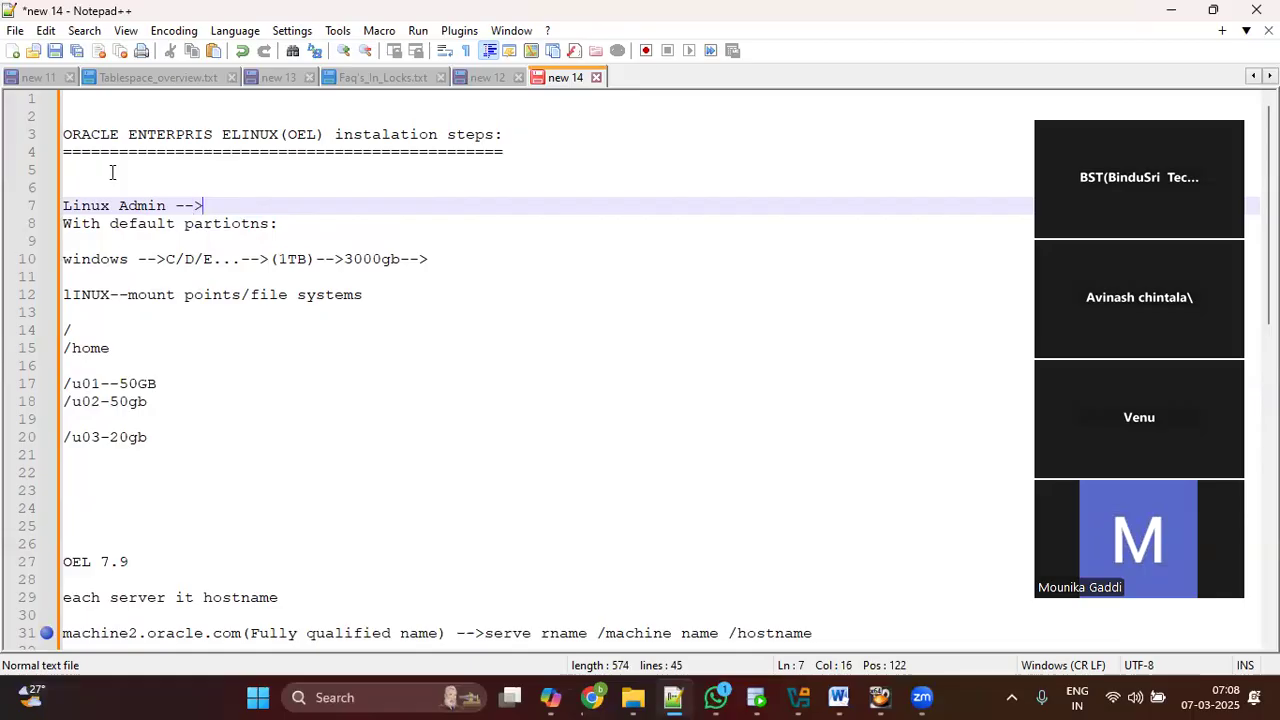
pyautogui.press('Return')
pyautogui.press('Return')
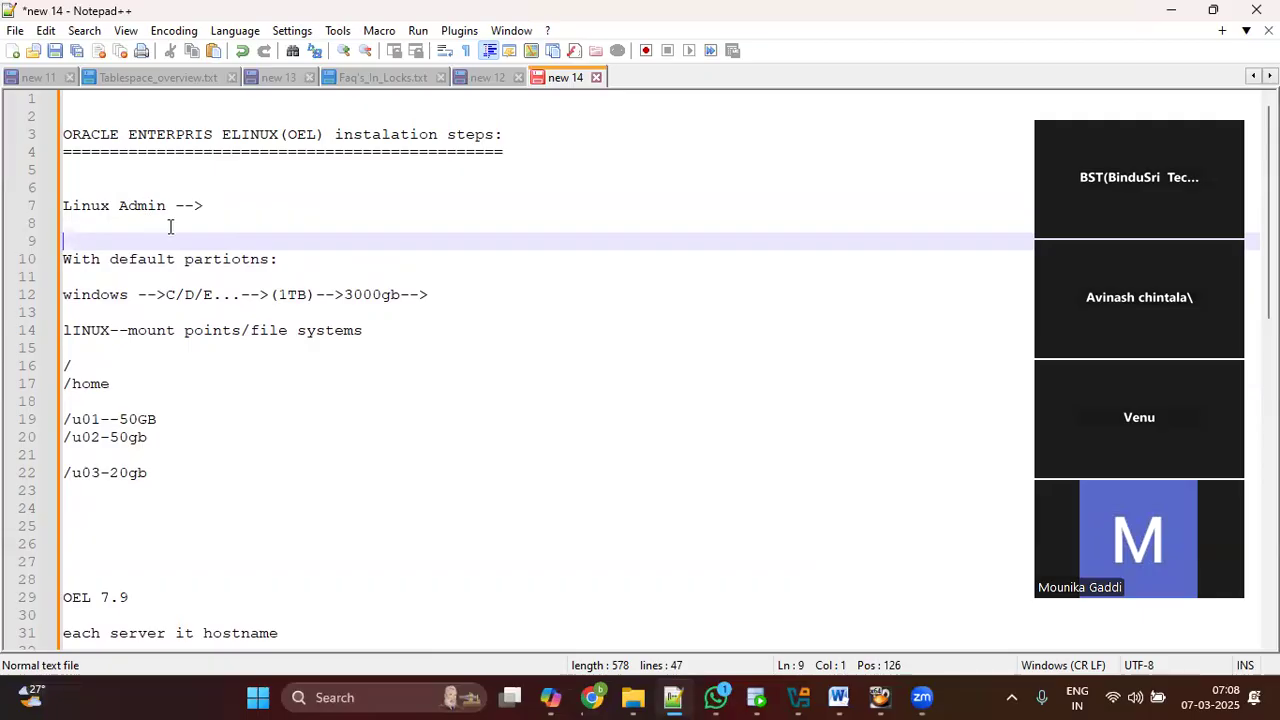
pyautogui.moveTo(206, 207); pyautogui.dragTo(62, 205)
pyautogui.click(218, 210)
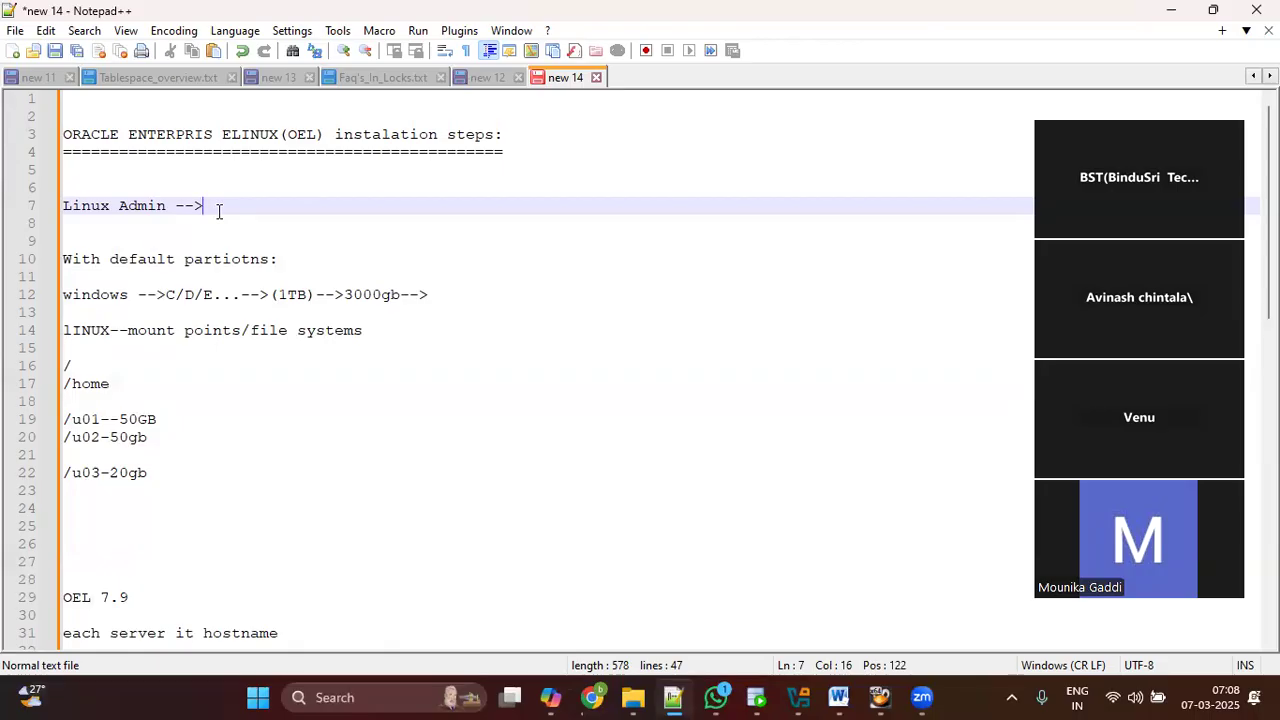
# Step: Select and review the /, /u01, /u02 and /u03 mount point lines, then switch to WhatsApp
pyautogui.moveTo(180, 477); pyautogui.dragTo(64, 372)
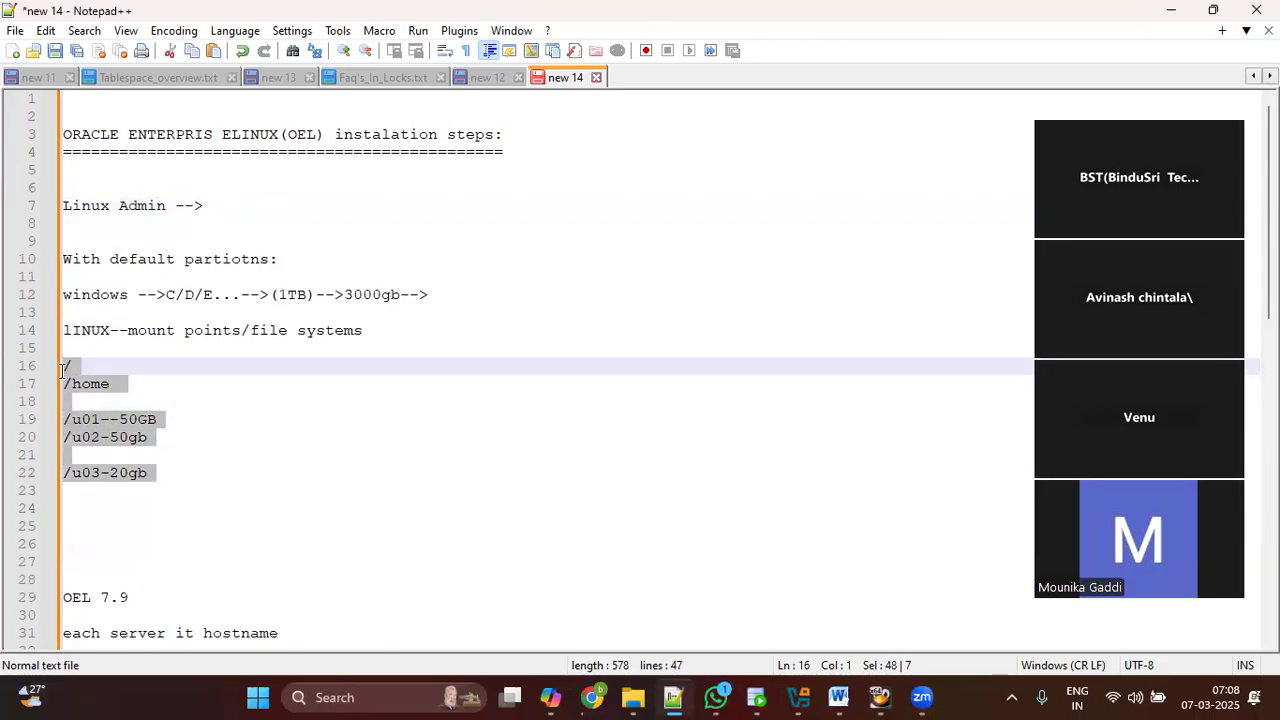
pyautogui.click(85, 368)
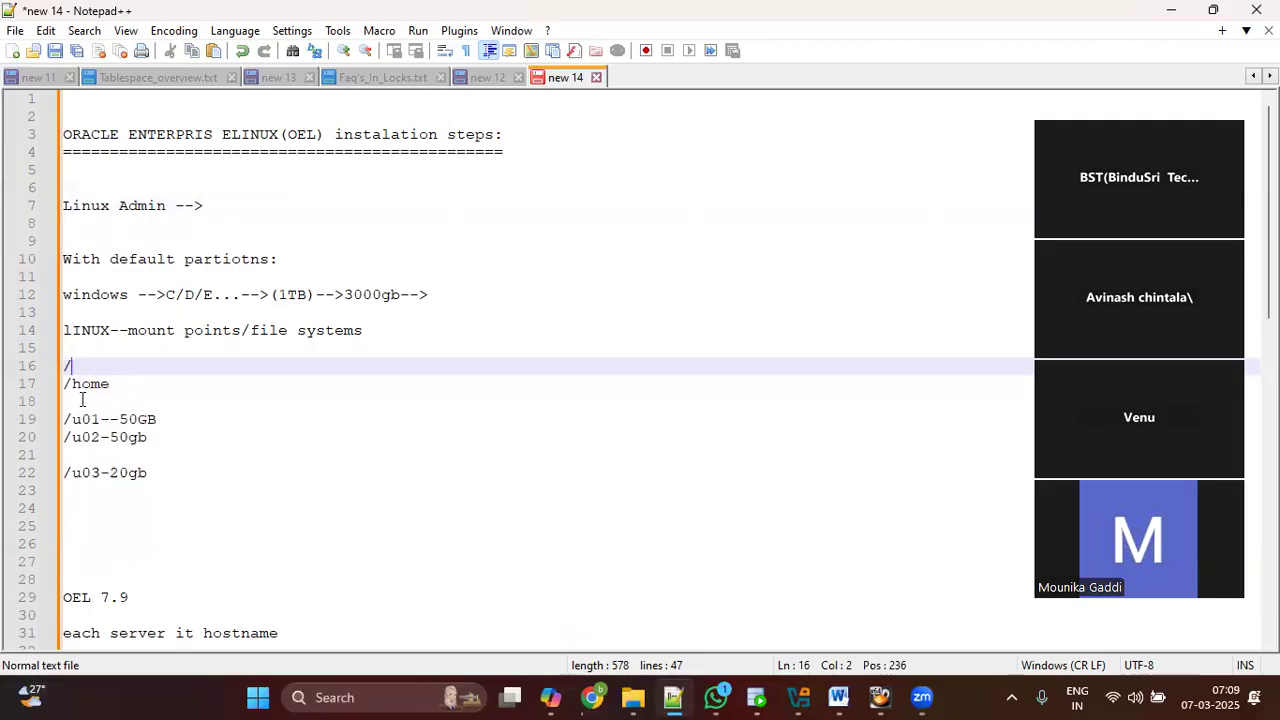
pyautogui.moveTo(68, 401); pyautogui.dragTo(163, 476)
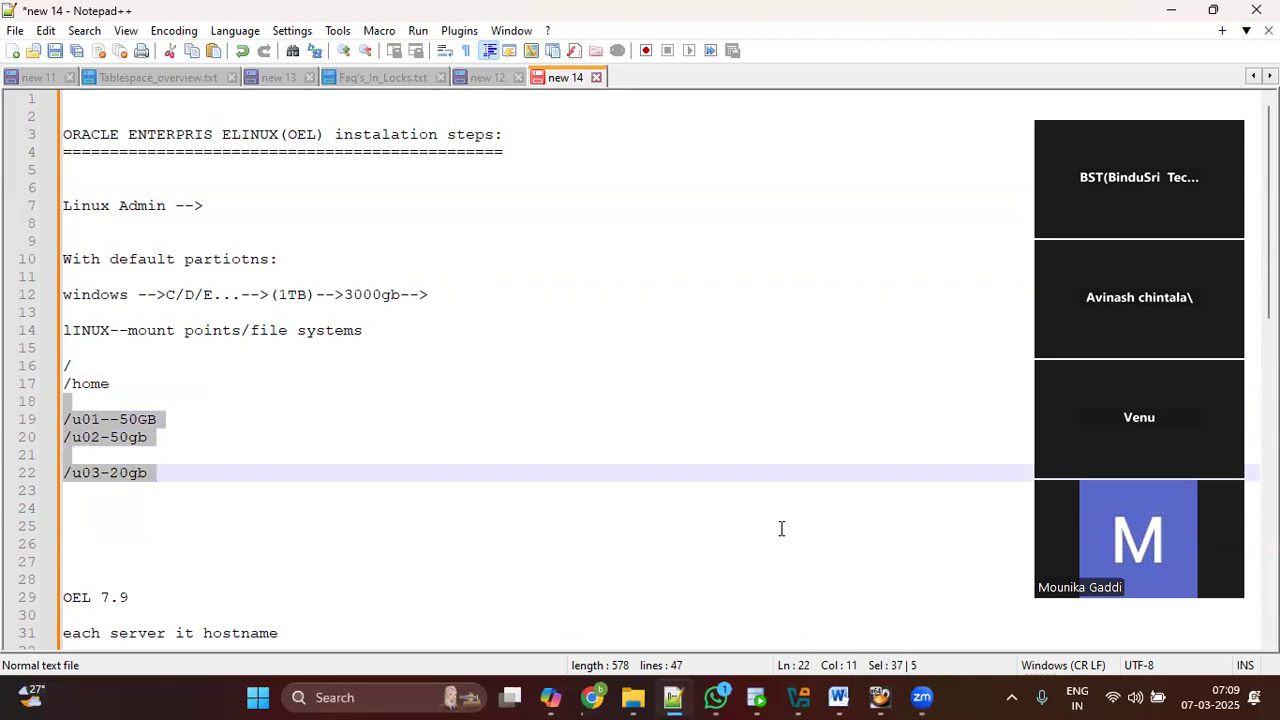
pyautogui.click(722, 692)
# Step: Read the newest DBA course chat in WhatsApp, then minimize WhatsApp
pyautogui.scroll(3, 274, 302)
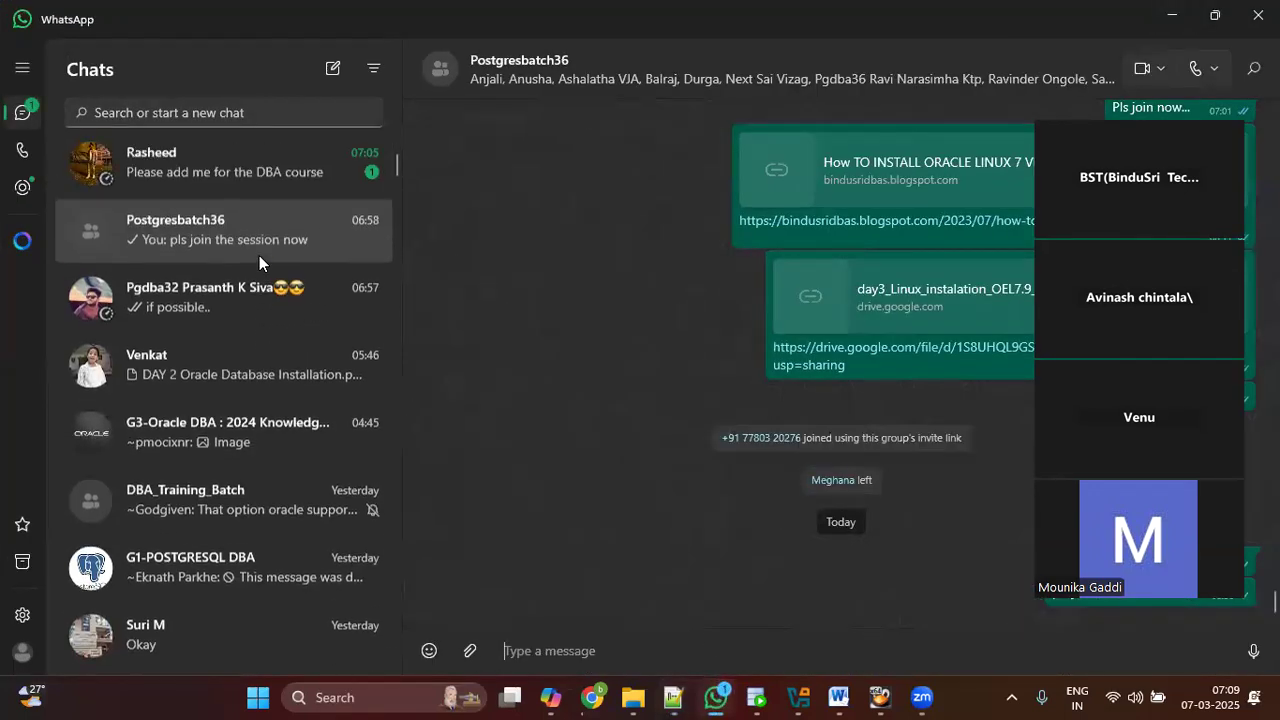
pyautogui.click(268, 184)
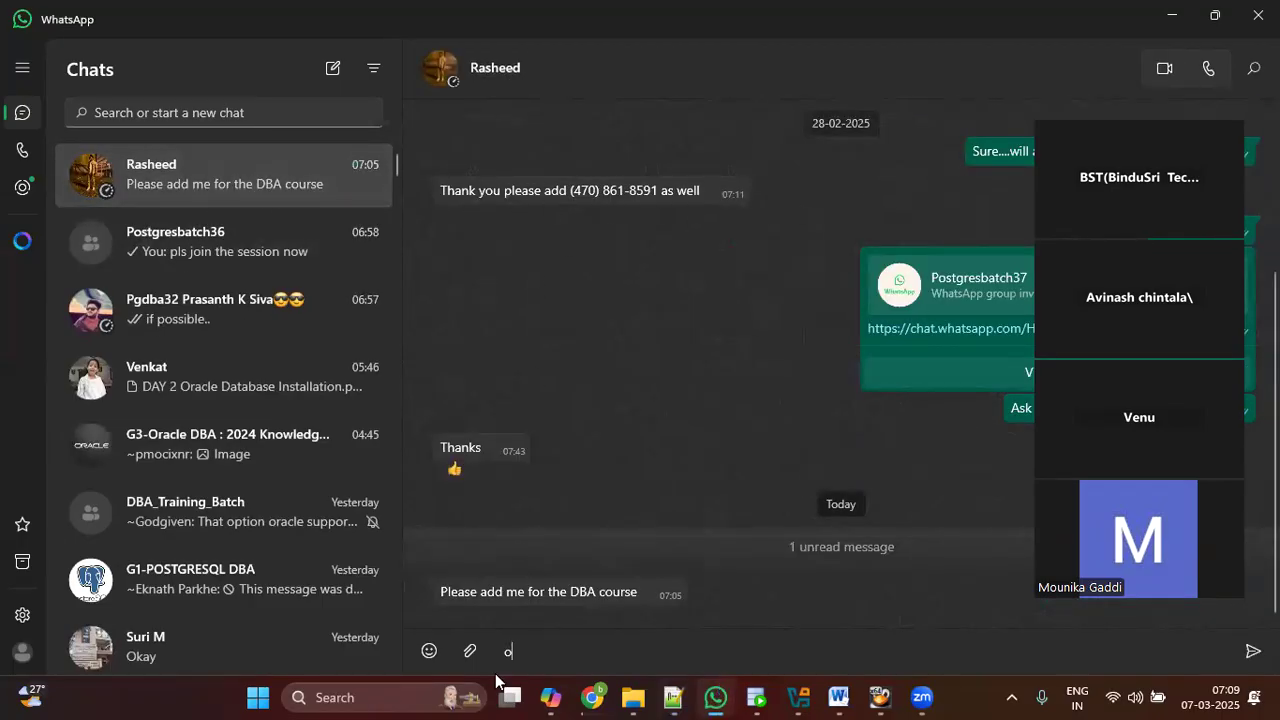
pyautogui.click(1172, 16)
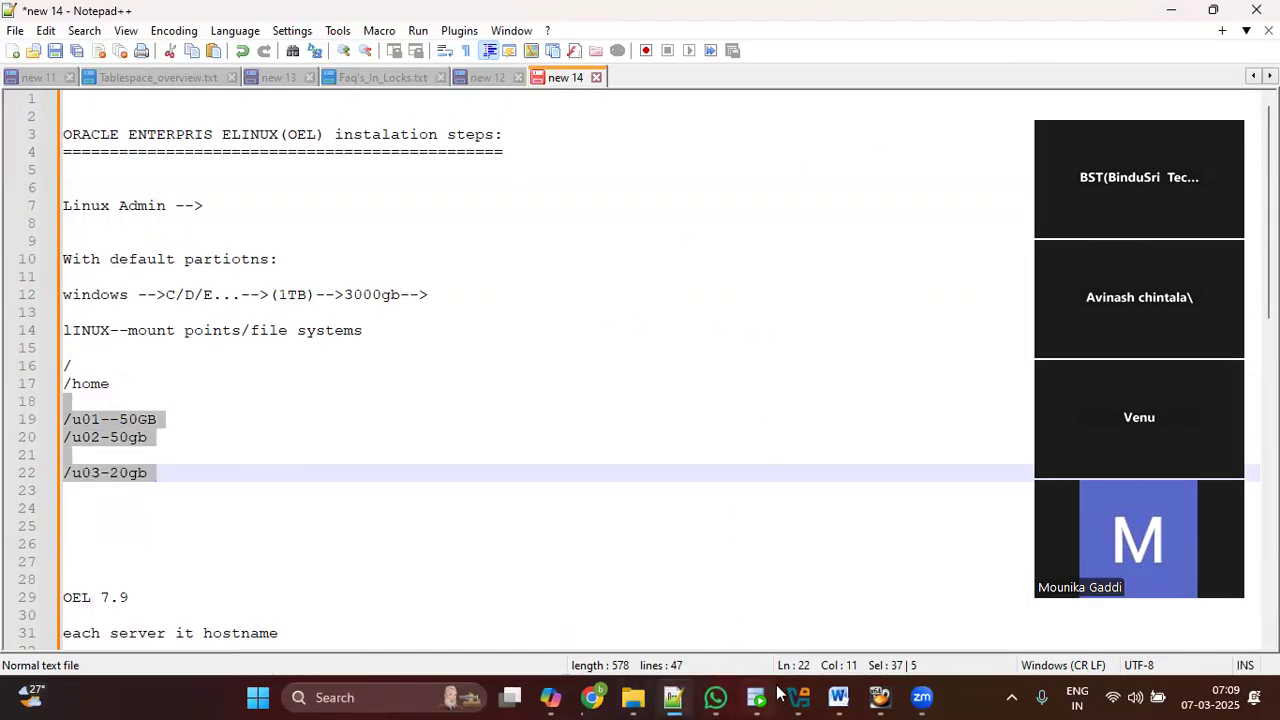
# Step: Bring VirtualBox Manager forward, select only machine1, and open its Settings
pyautogui.click(798, 697)
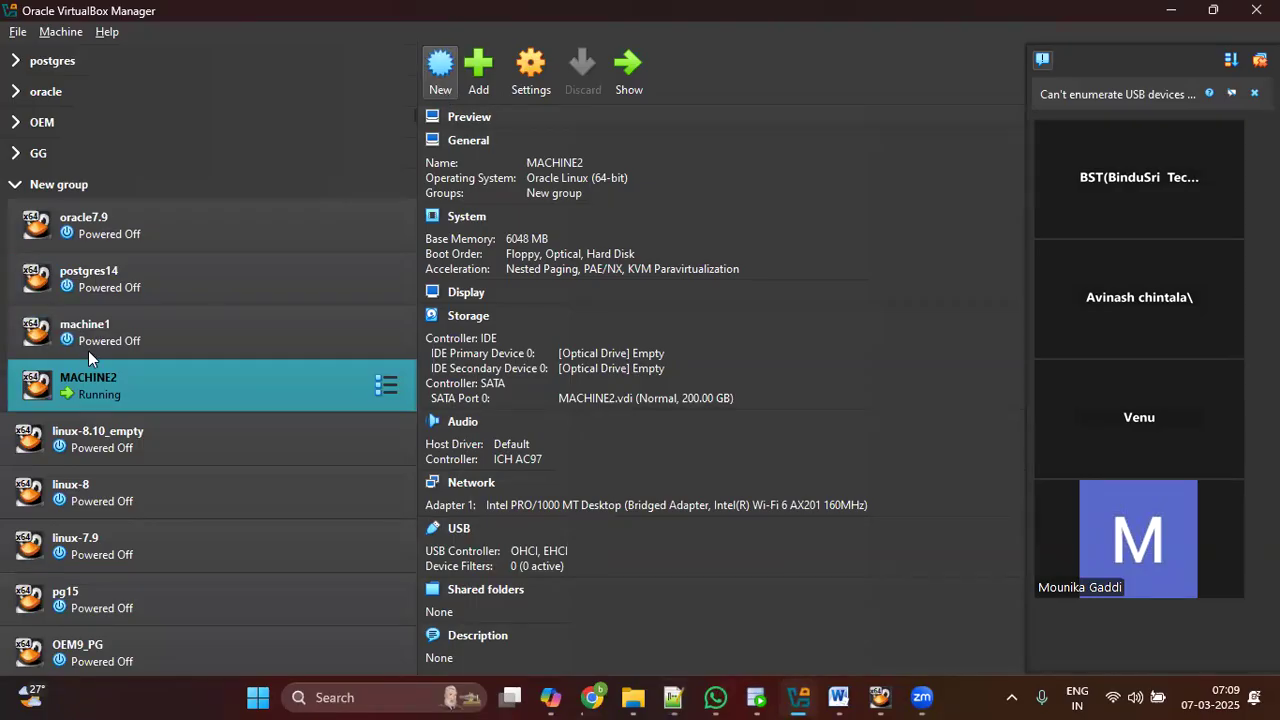
pyautogui.keyDown('ctrl'); pyautogui.click(195, 336); pyautogui.keyUp('ctrl')
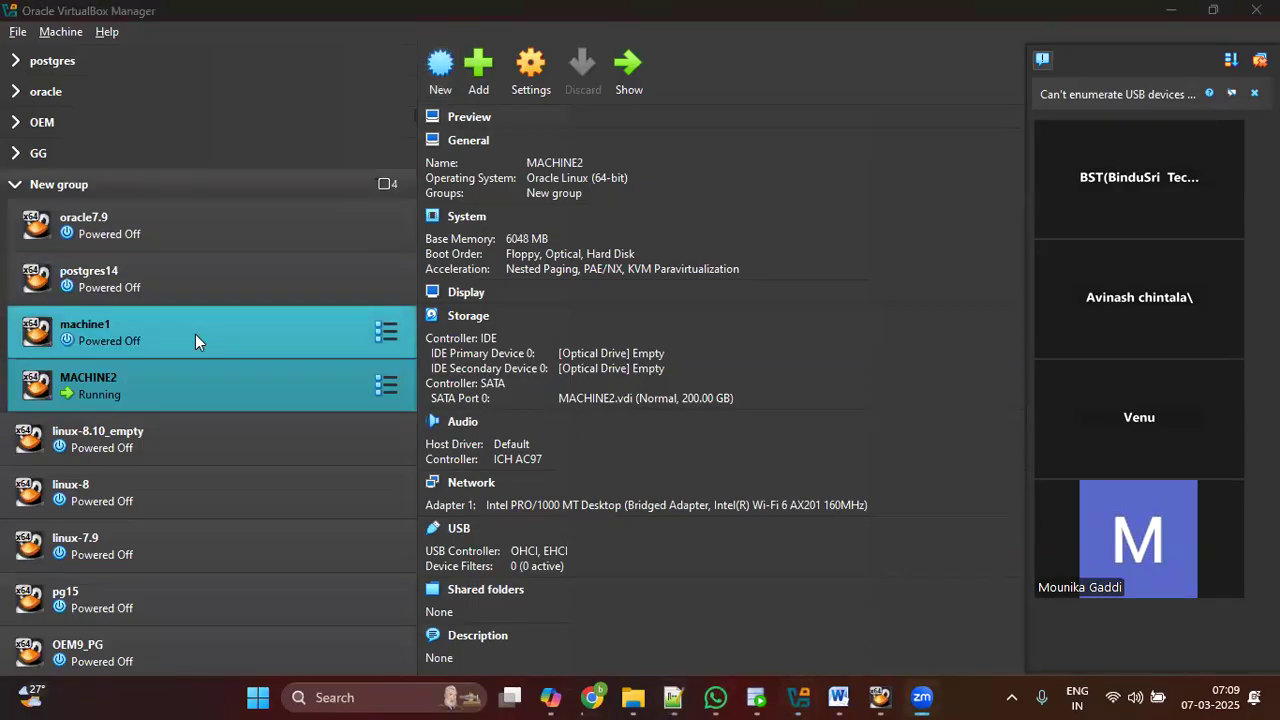
pyautogui.click(161, 341)
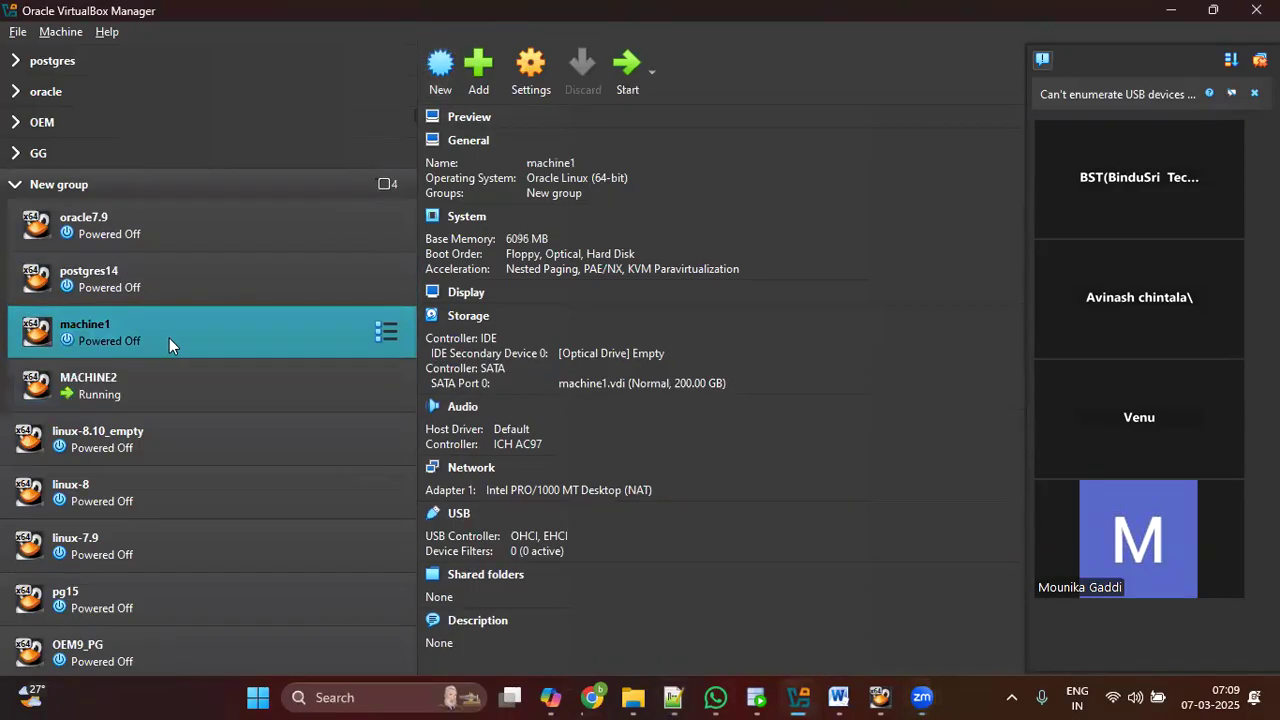
pyautogui.click(527, 75)
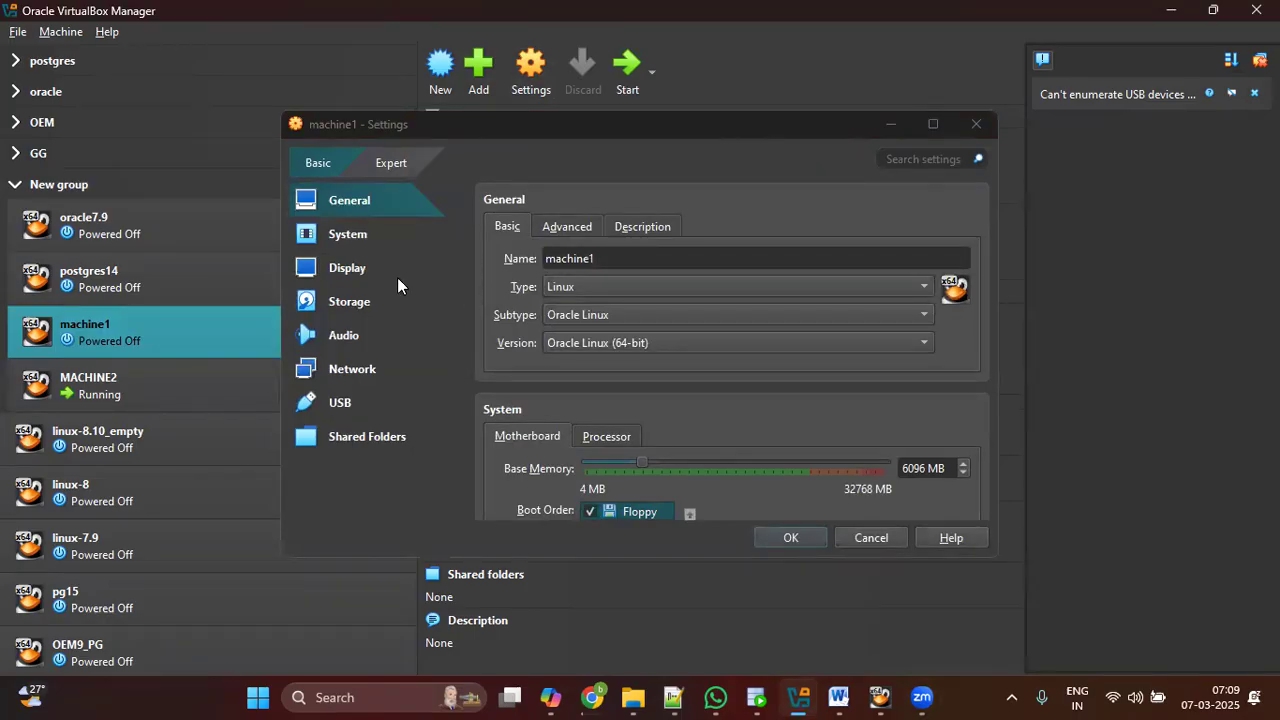
# Step: Review machine1's base memory, IDE controller, 200.00 GB machine1.vdi disk and network settings
pyautogui.click(366, 240)
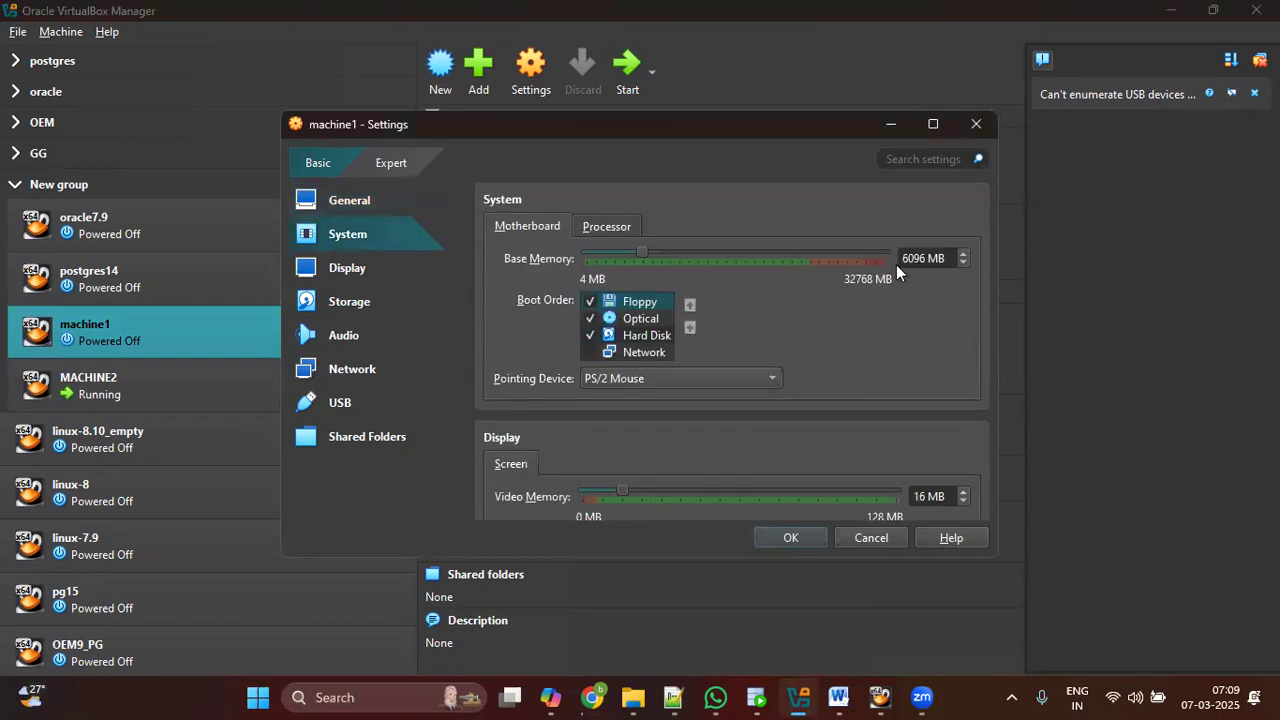
pyautogui.click(929, 259)
pyautogui.tripleClick(933, 259)
pyautogui.click(371, 303)
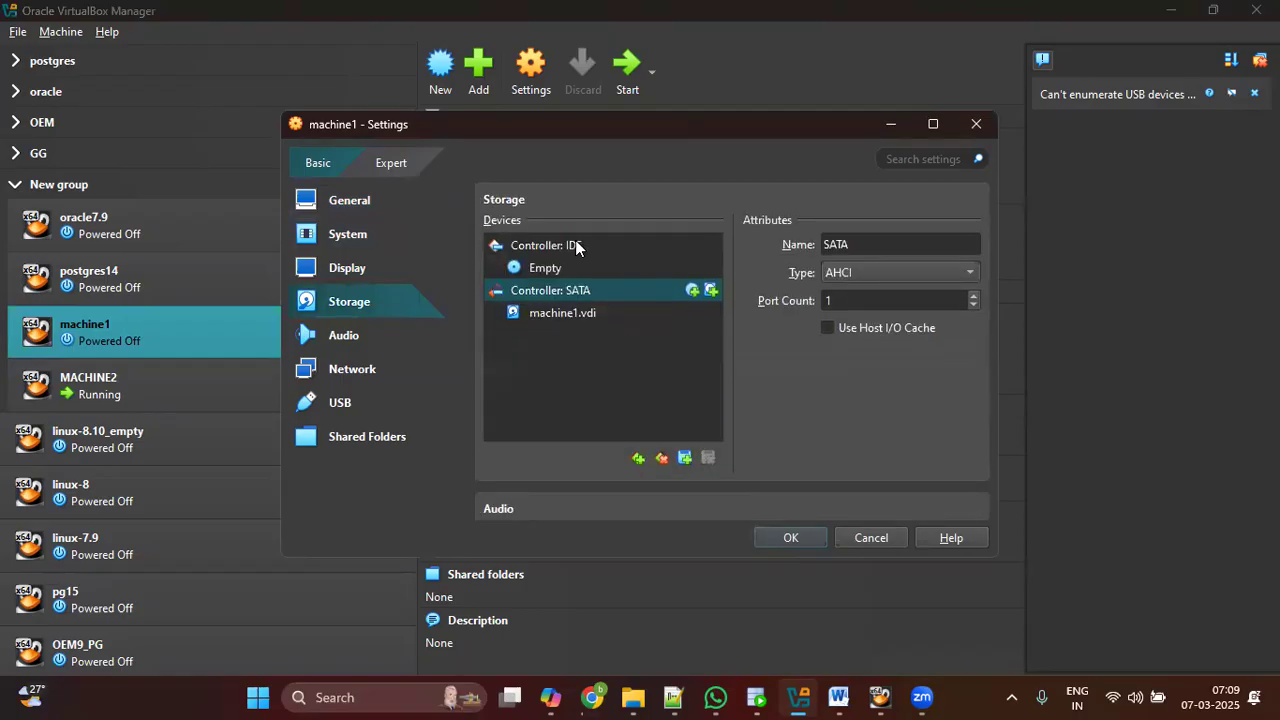
pyautogui.click(576, 247)
pyautogui.click(579, 314)
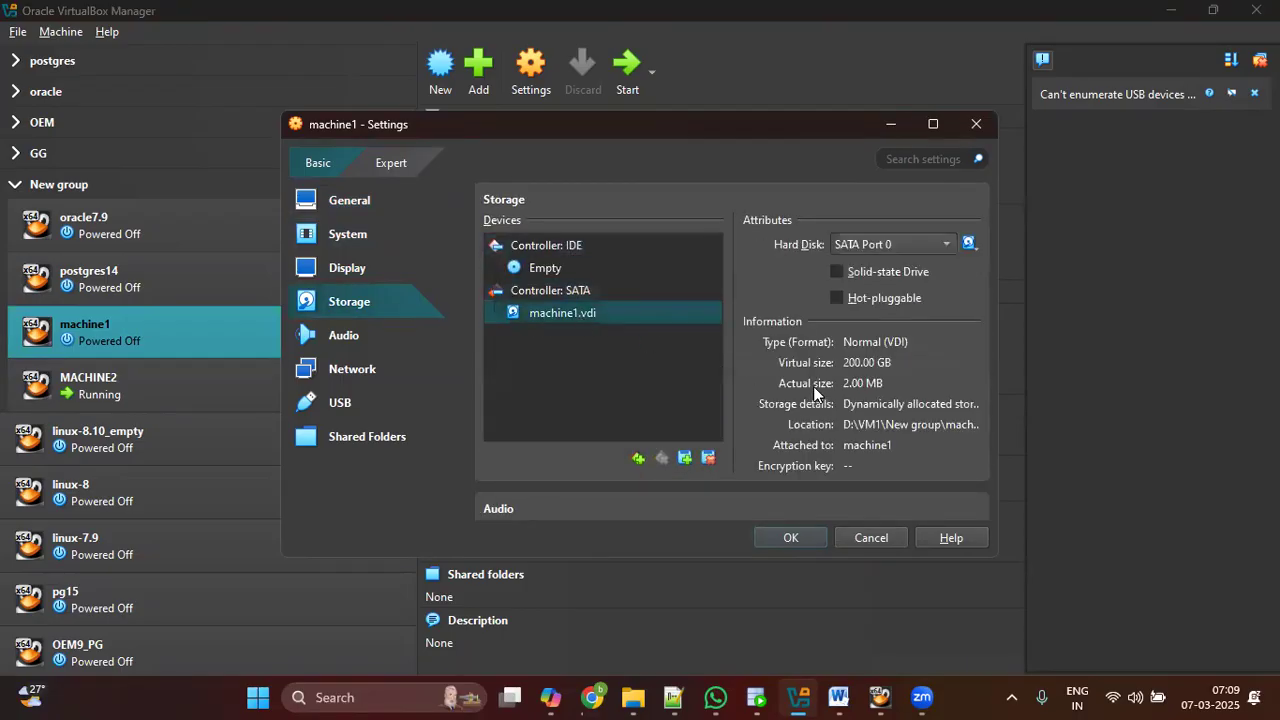
pyautogui.click(887, 360)
pyautogui.click(376, 367)
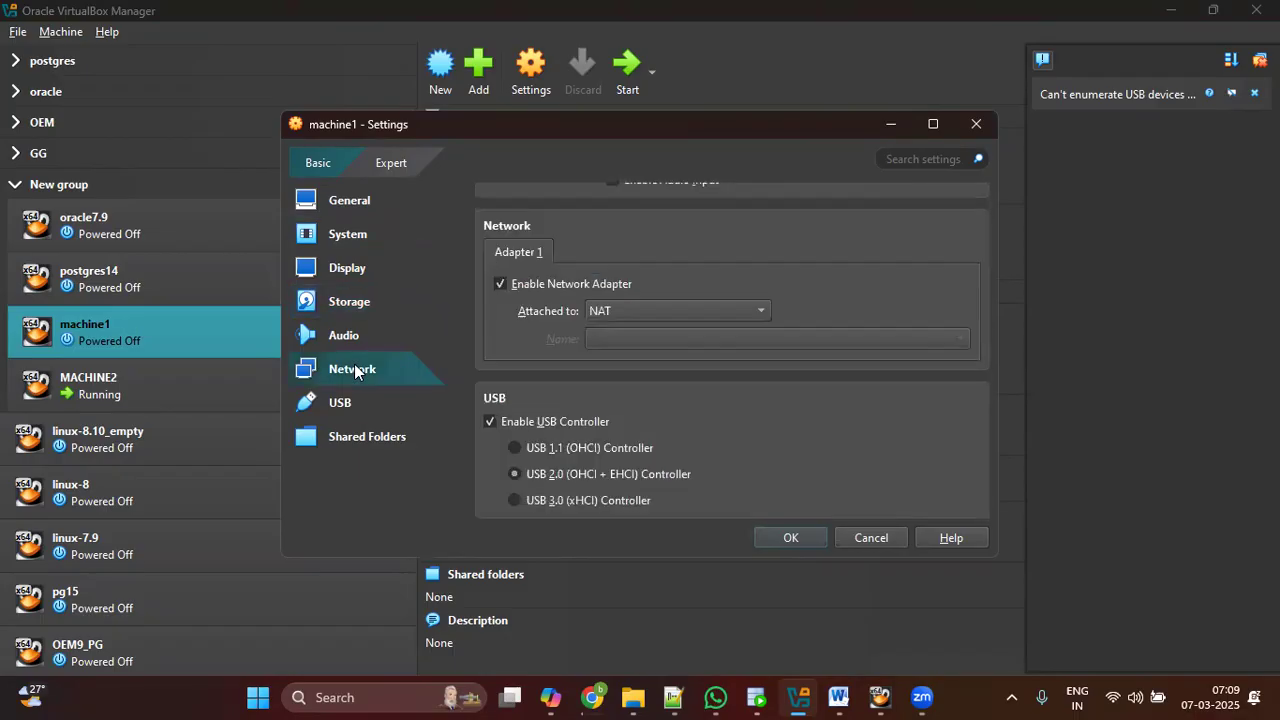
pyautogui.click(348, 202)
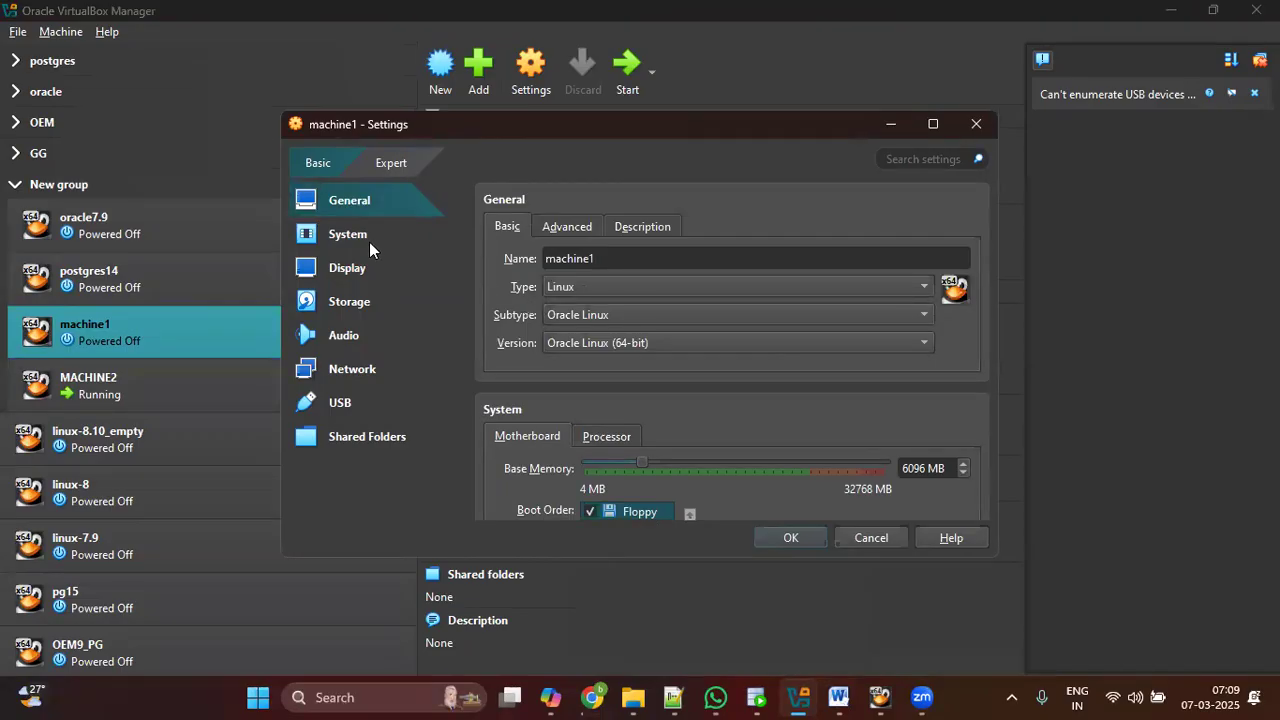
# Step: Set the pointing device to USB Multi-Touch Tablet and select the IDE controller under Storage
pyautogui.click(356, 238)
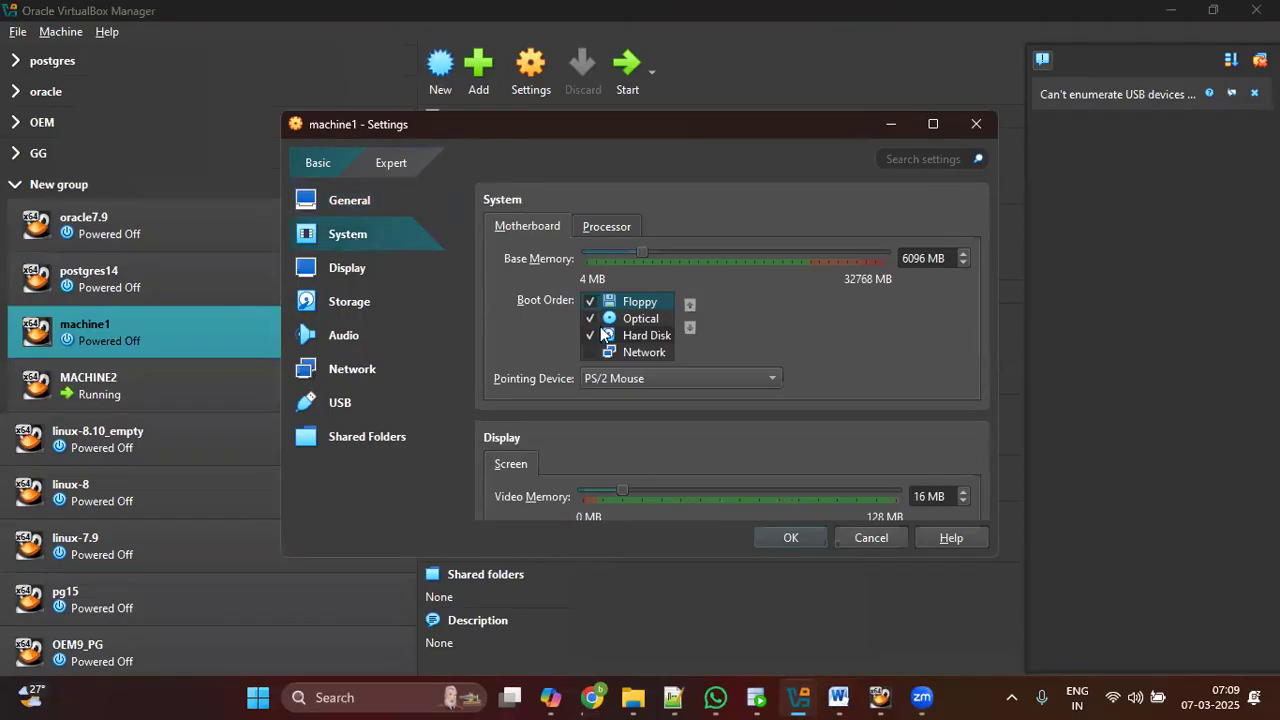
pyautogui.click(673, 378)
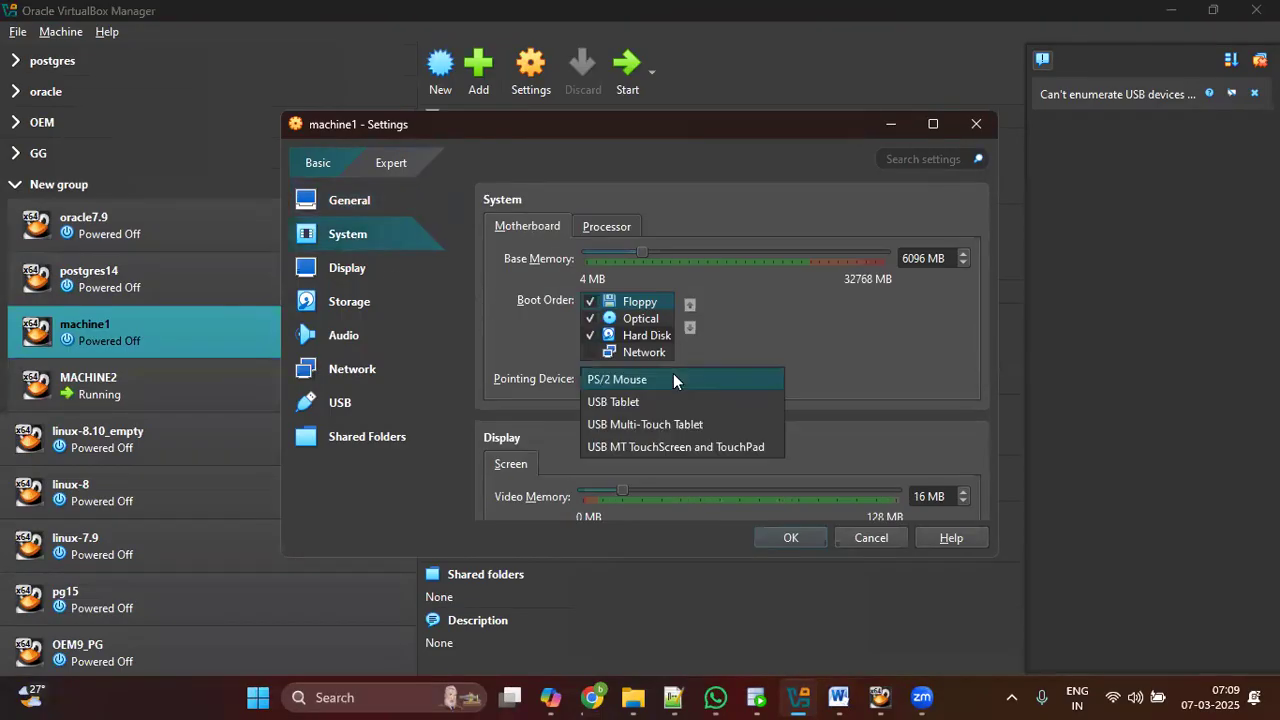
pyautogui.click(664, 424)
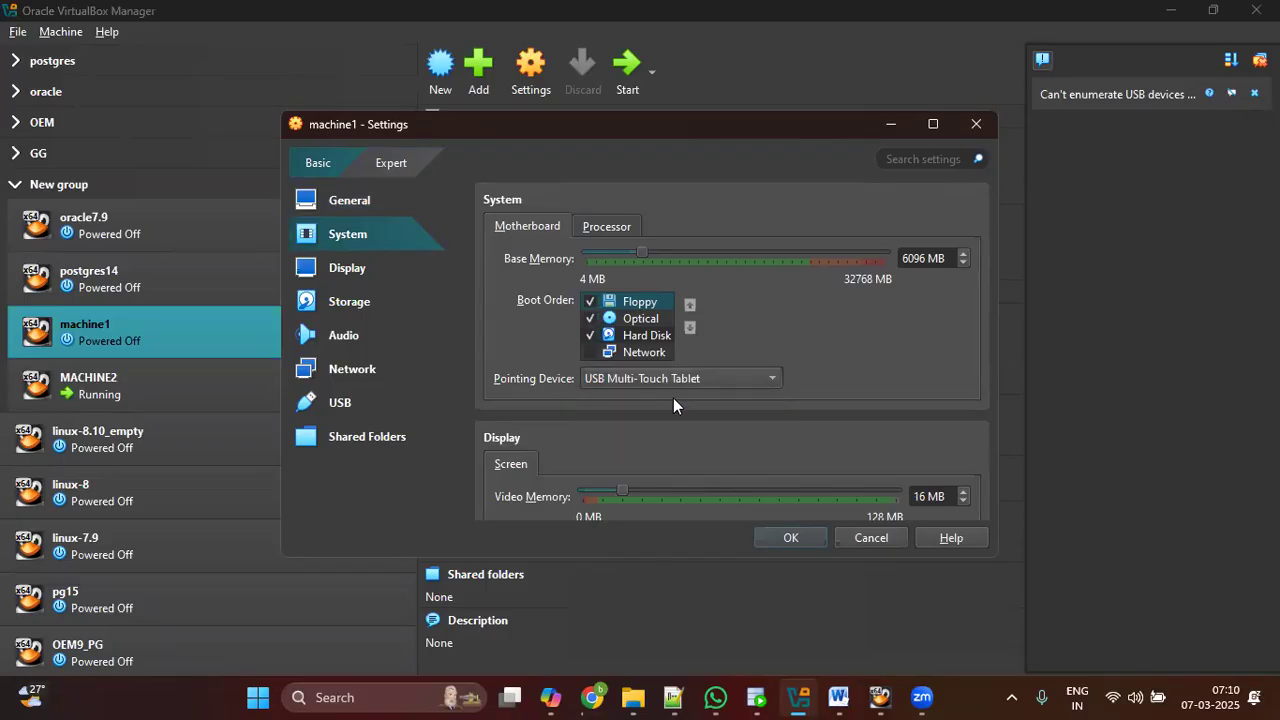
pyautogui.click(345, 280)
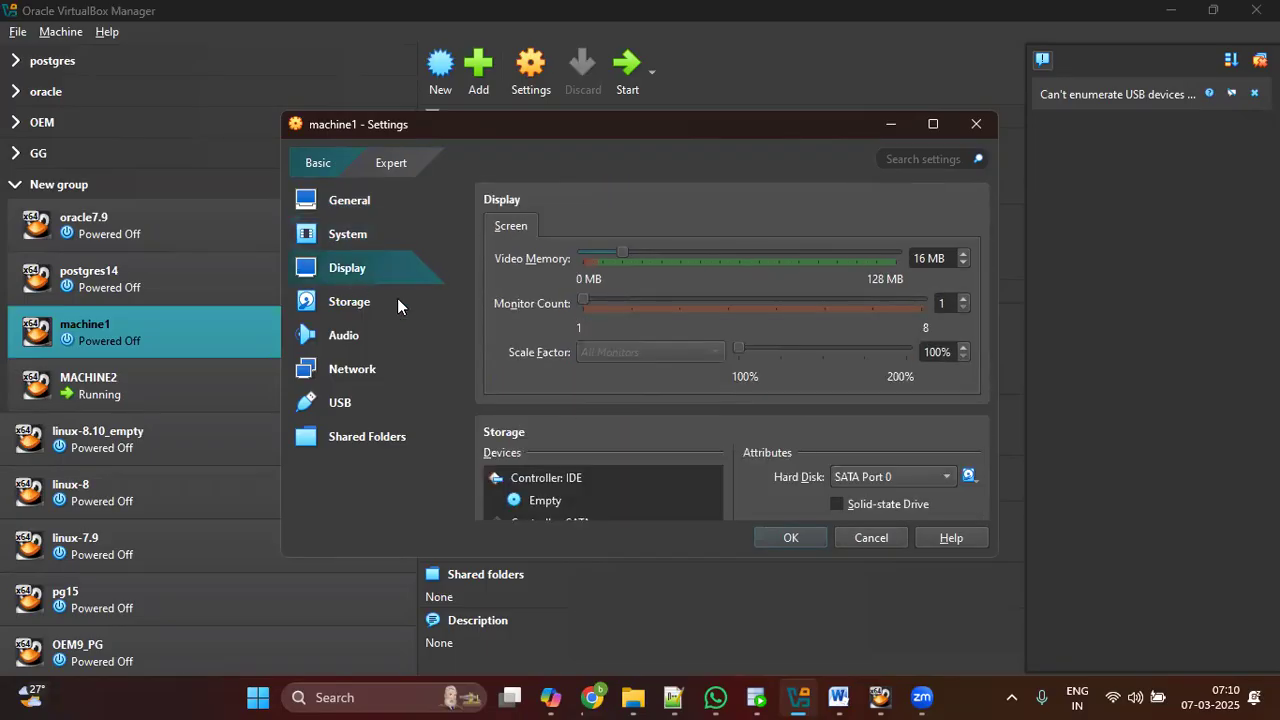
pyautogui.click(344, 303)
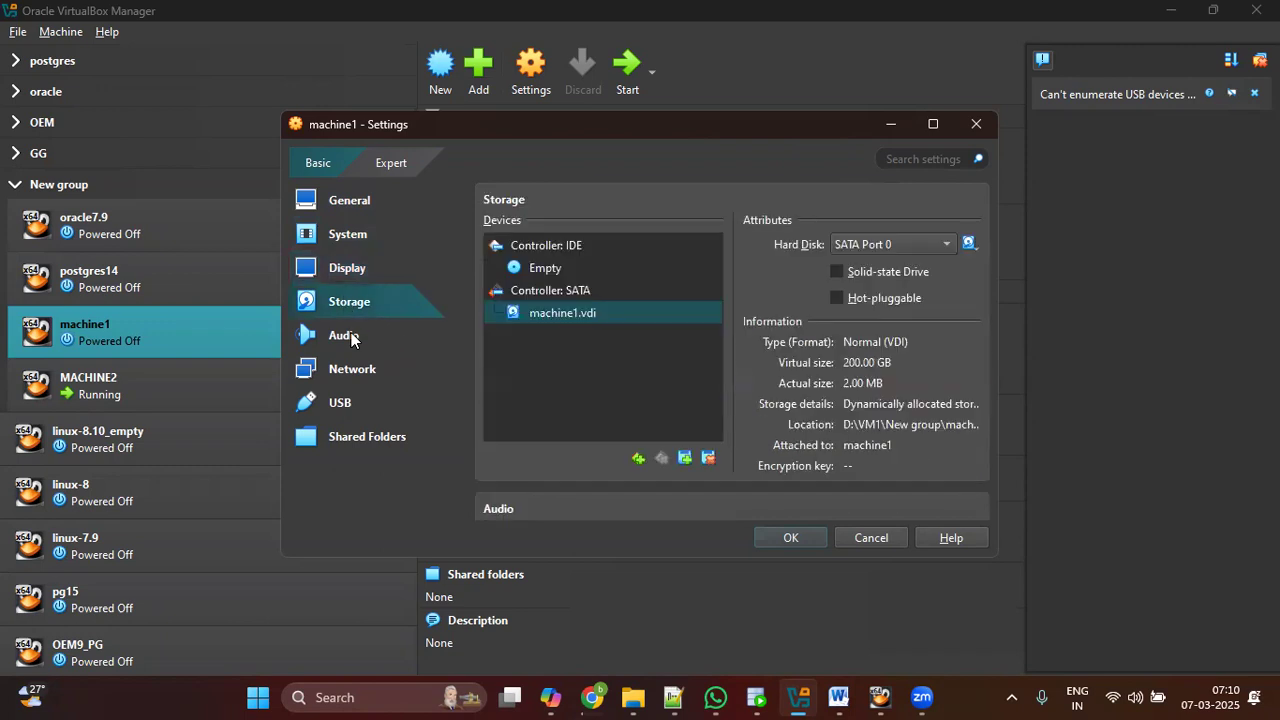
pyautogui.click(568, 246)
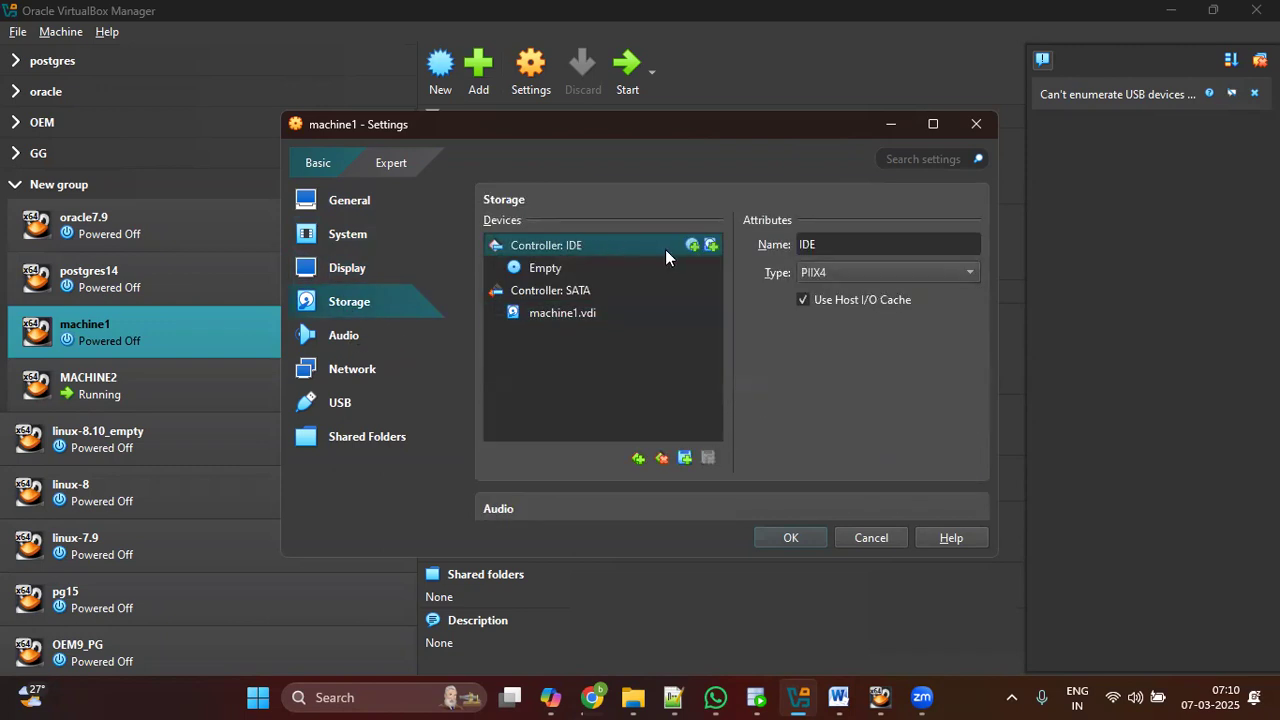
# Step: Add OracleLinux-R7-U9-Server-x86_64-dvd.iso and attach it as the IDE controller's optical drive
pyautogui.click(691, 247)
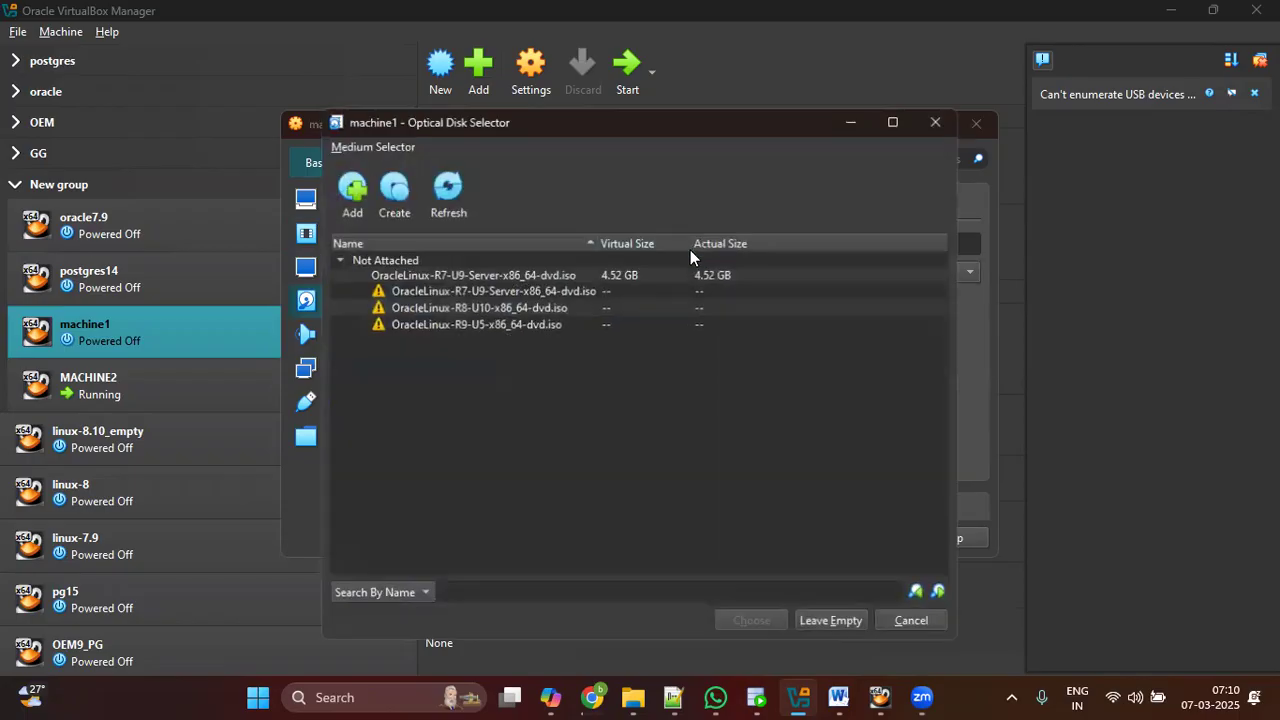
pyautogui.click(362, 205)
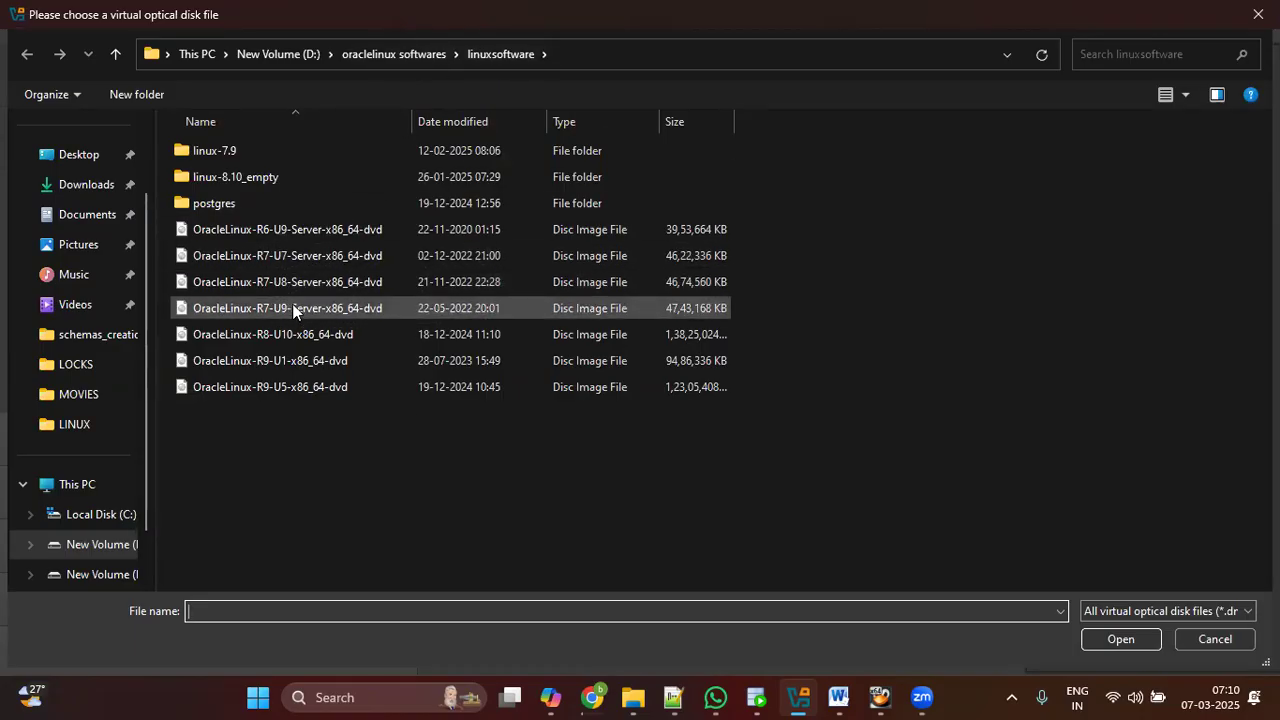
pyautogui.click(268, 315)
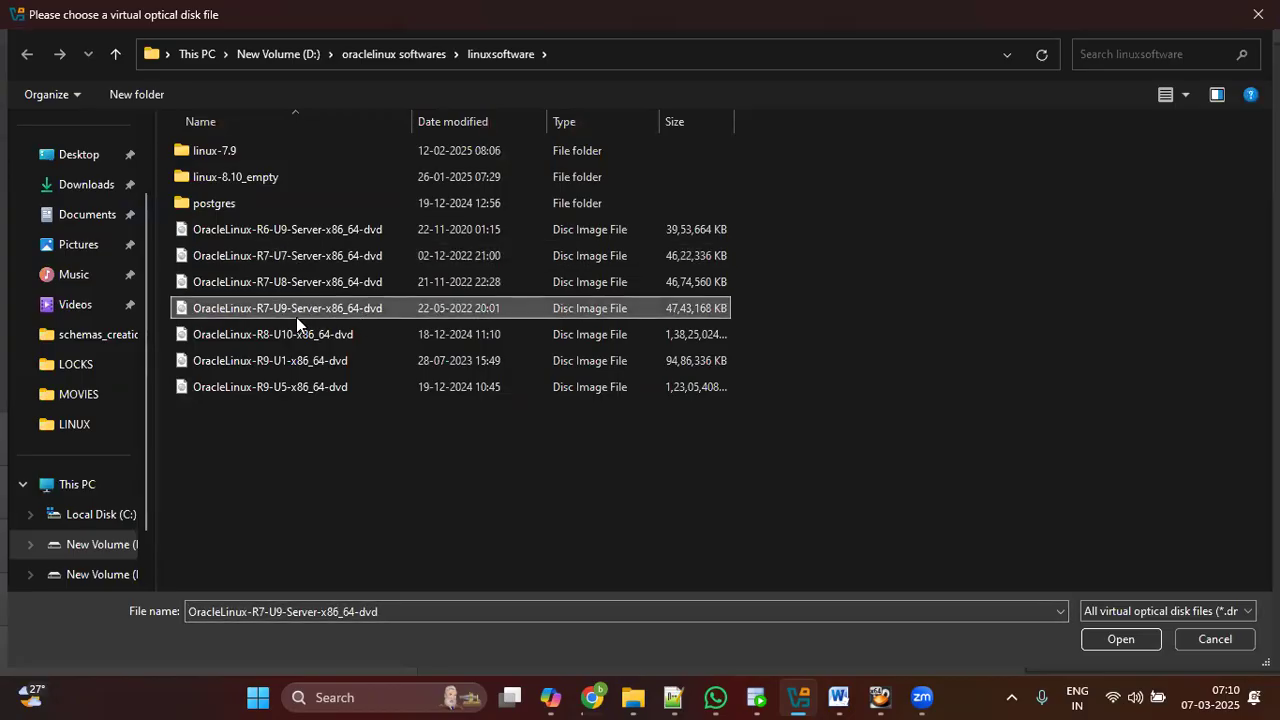
pyautogui.click(1109, 641)
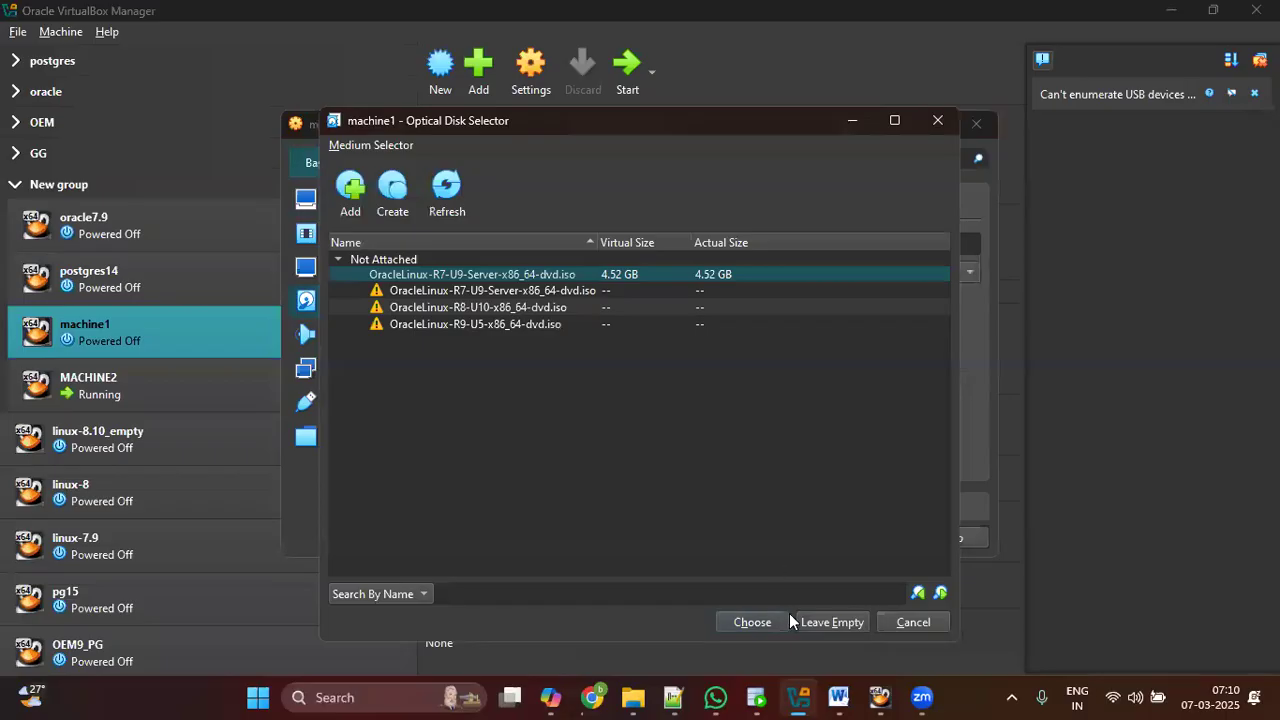
pyautogui.click(759, 622)
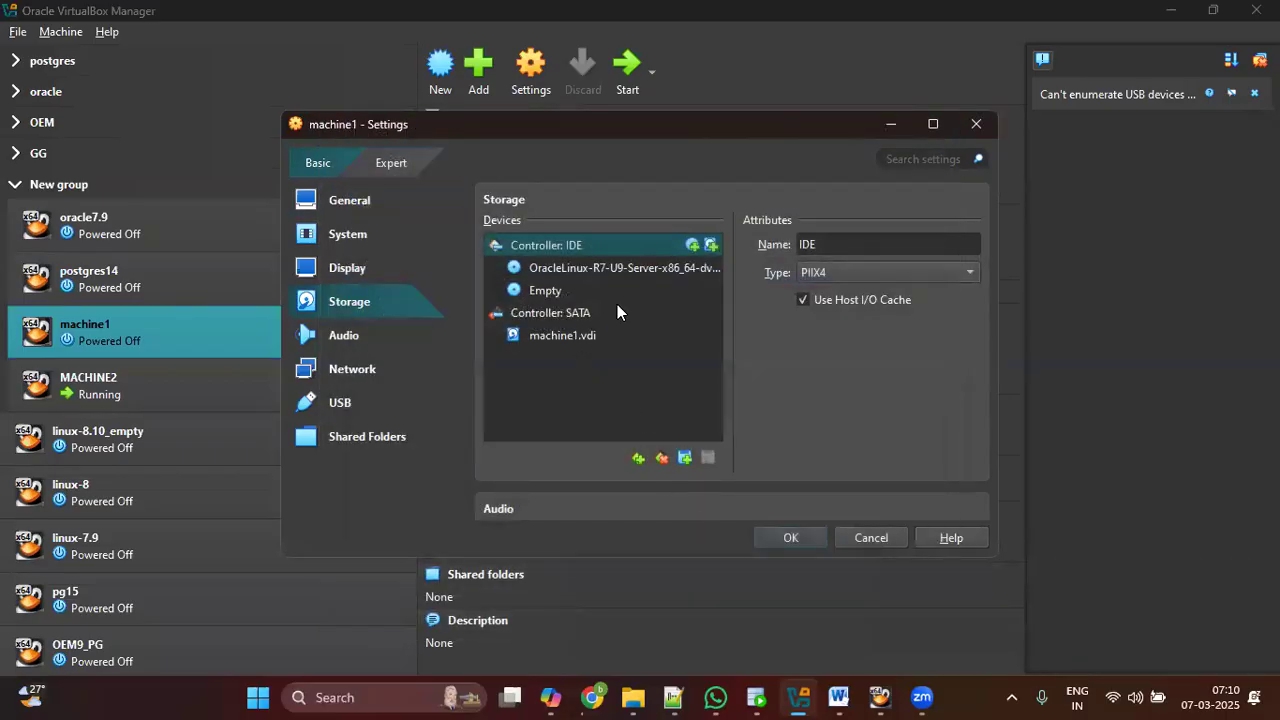
pyautogui.click(628, 266)
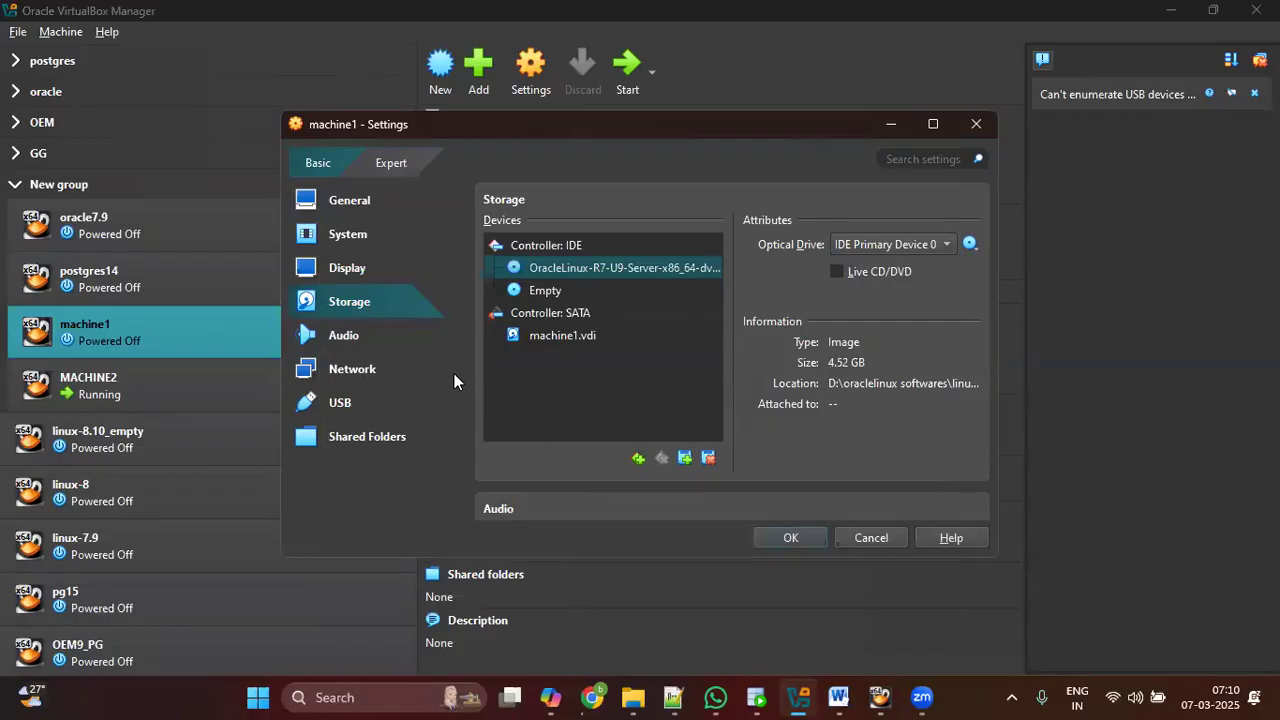
# Step: Attach Adapter 1 as a Bridged Adapter on Intel Wi-Fi 6 AX201 and save with OK
pyautogui.click(360, 369)
pyautogui.click(665, 287)
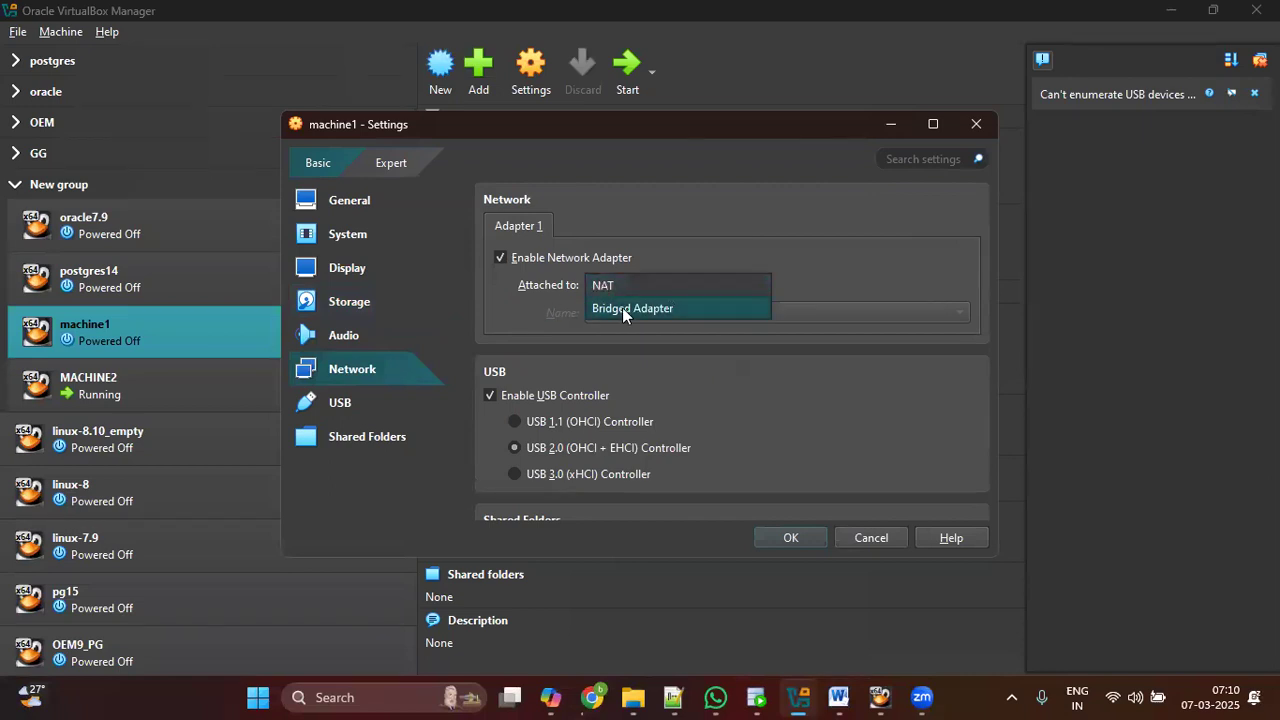
pyautogui.click(643, 309)
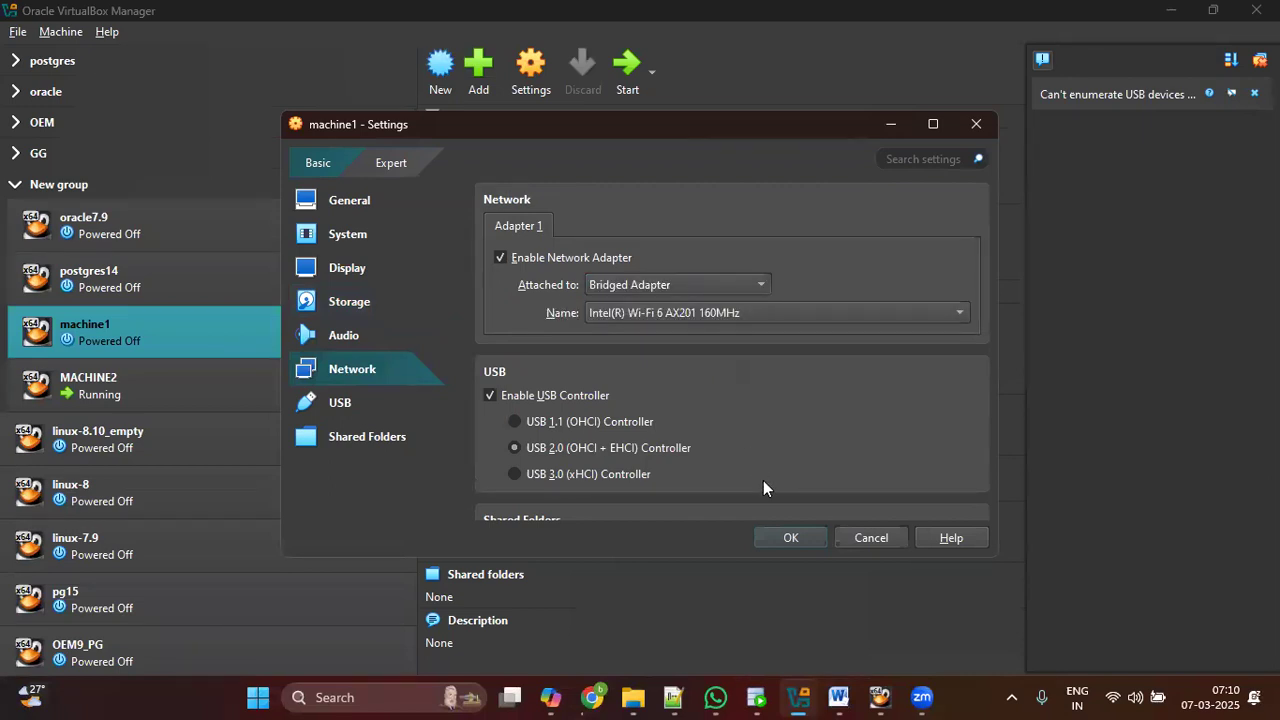
pyautogui.click(812, 540)
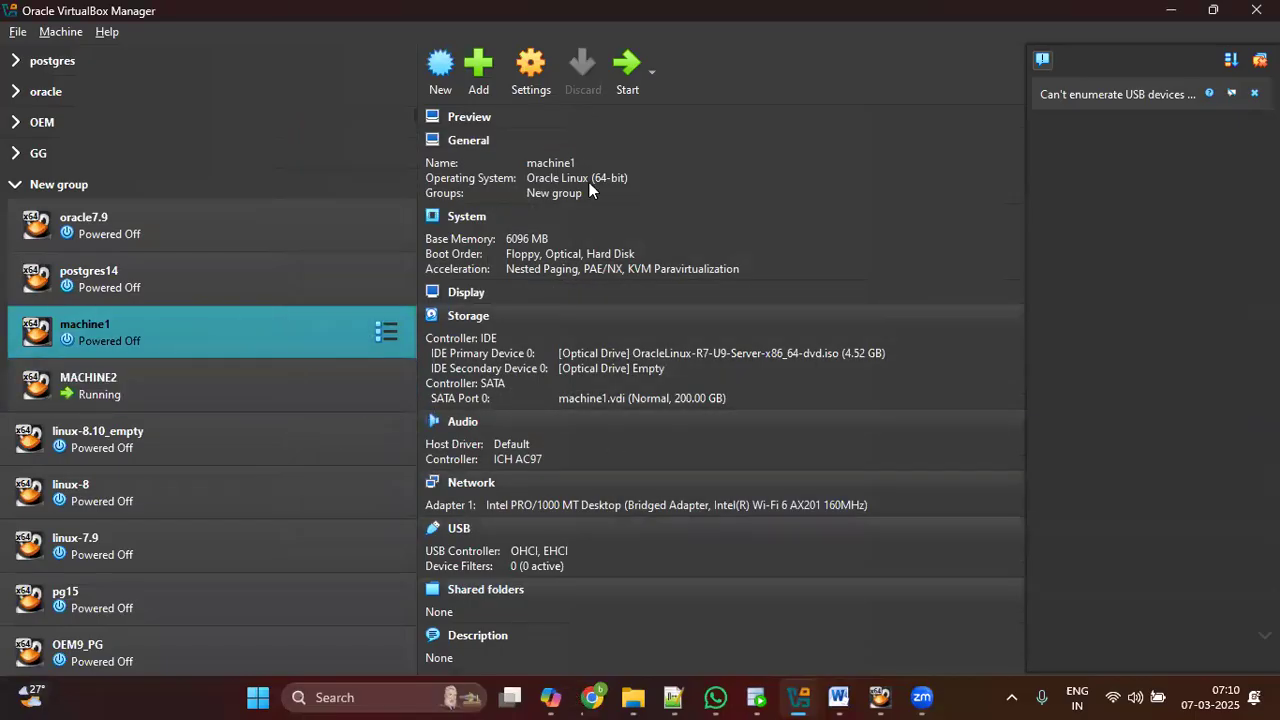
# Step: Scroll through the Blogger tutorial's Steps 2–7, then minimize Chrome
pyautogui.hotkey('alt', 'Tab')
pyautogui.scroll(10, 626, 302)
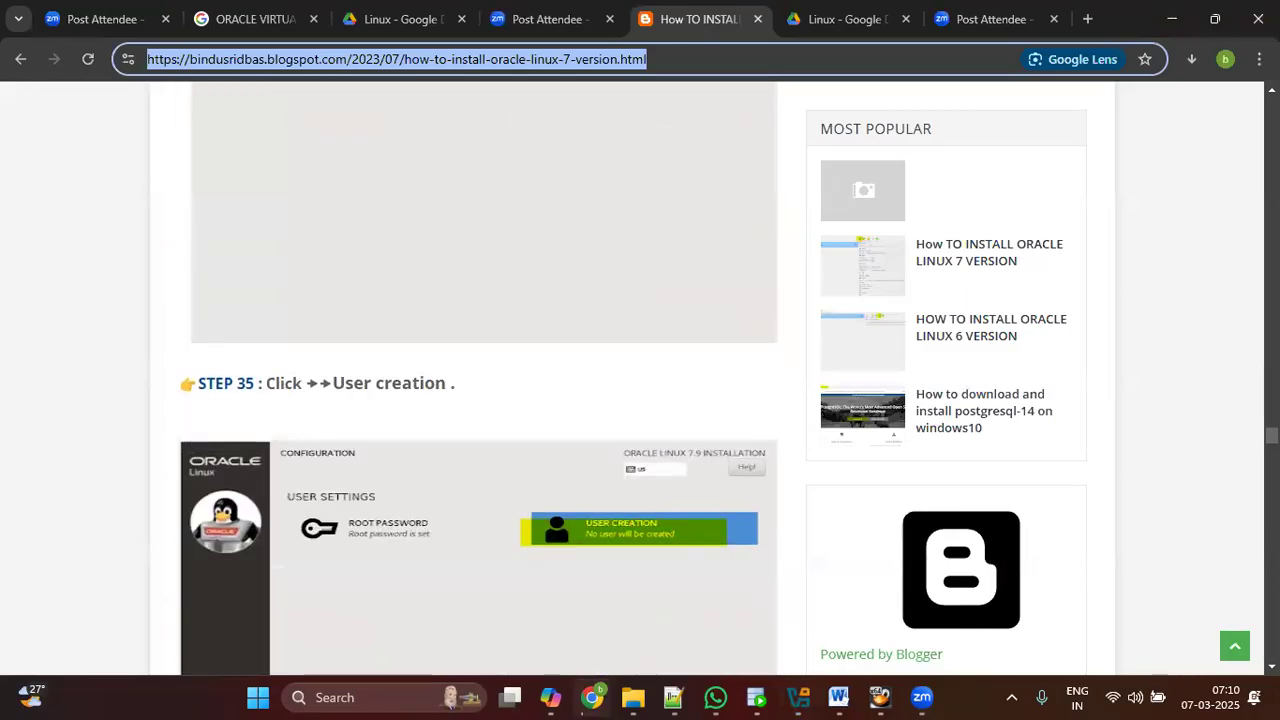
pyautogui.click(754, 286)
pyautogui.scroll(20, 585, 371)
pyautogui.scroll(-5, 486, 380)
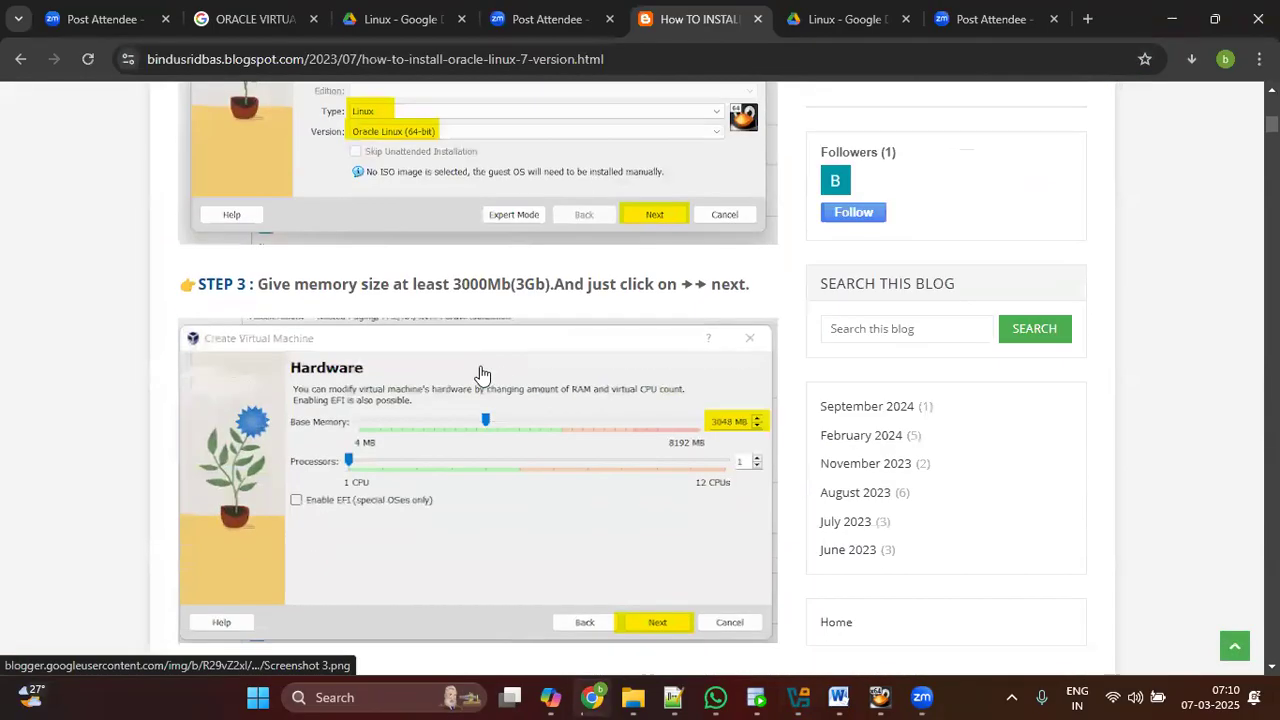
pyautogui.scroll(3, 481, 374)
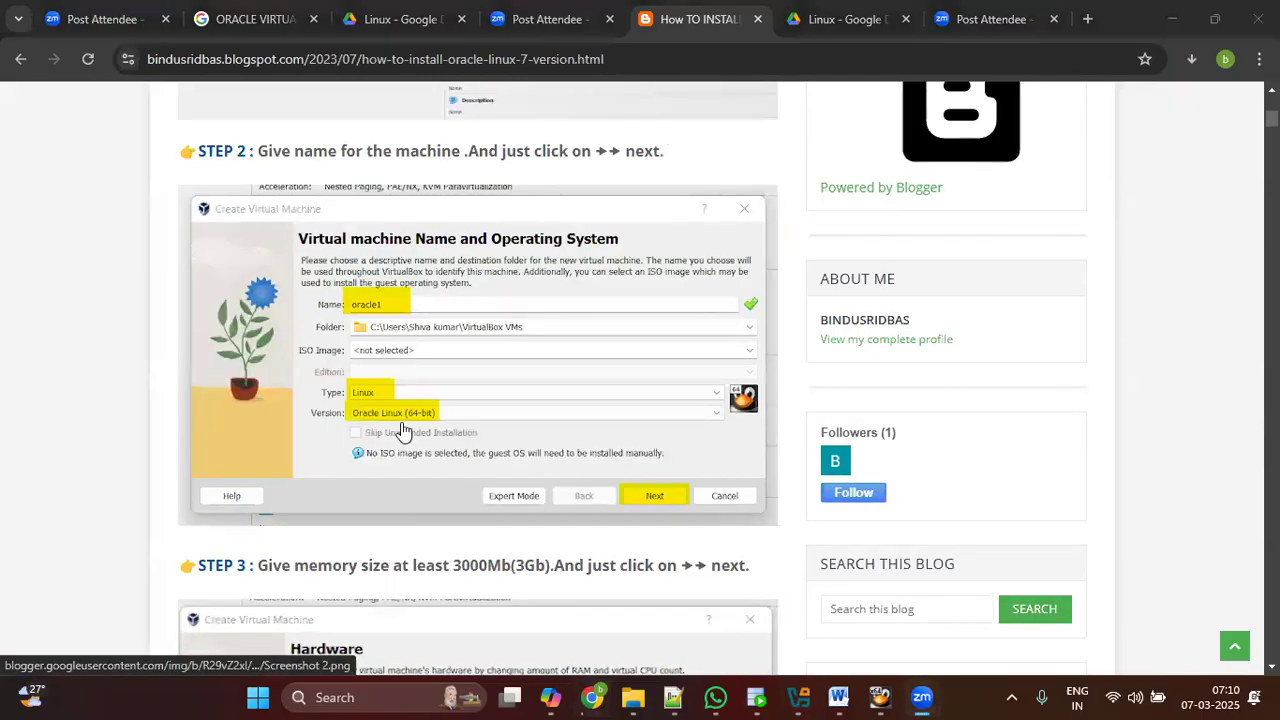
pyautogui.scroll(-20, 402, 430)
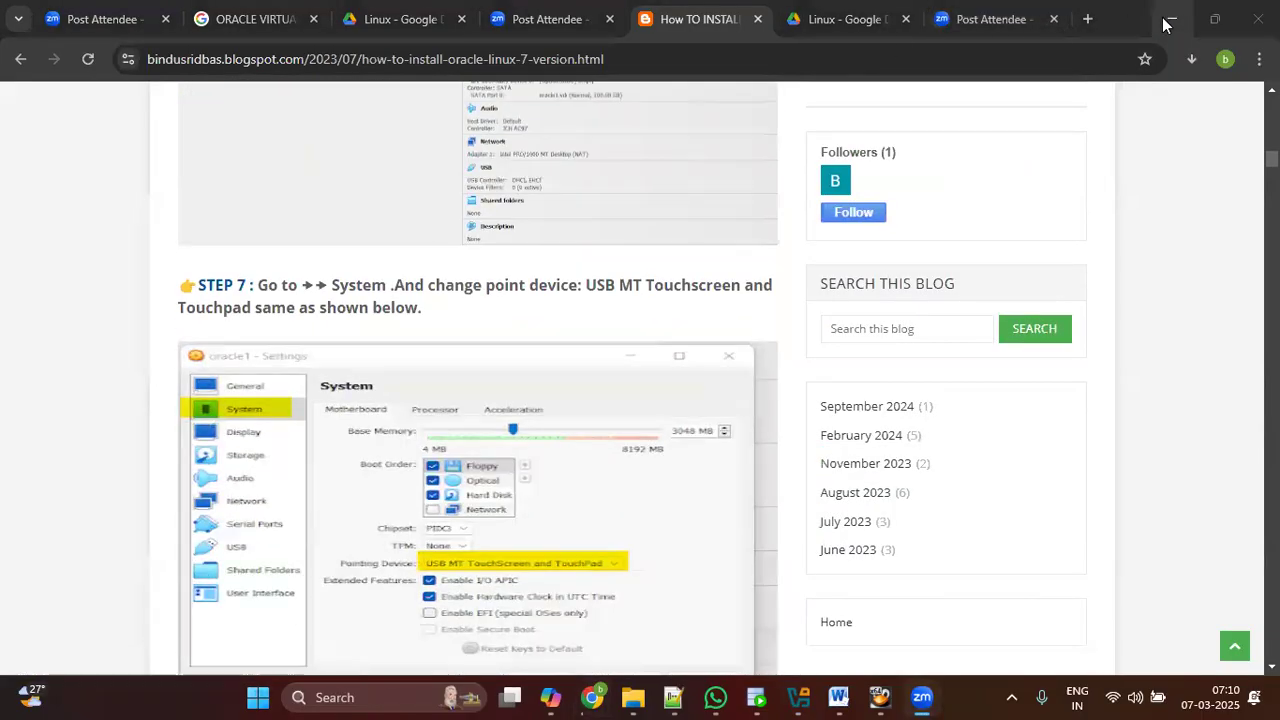
pyautogui.click(1165, 20)
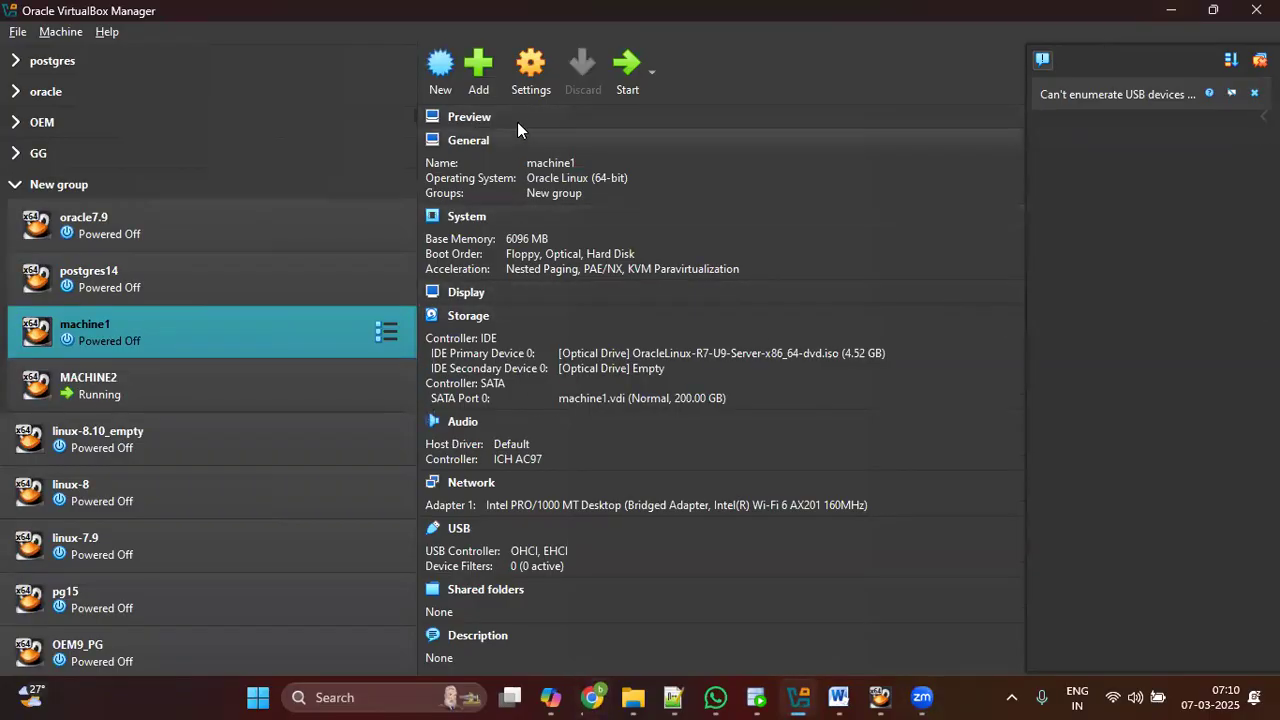
# Step: In machine1's settings, keep USB Multi-Touch Tablet as the pointing device and review Display
pyautogui.click(532, 71)
pyautogui.click(360, 235)
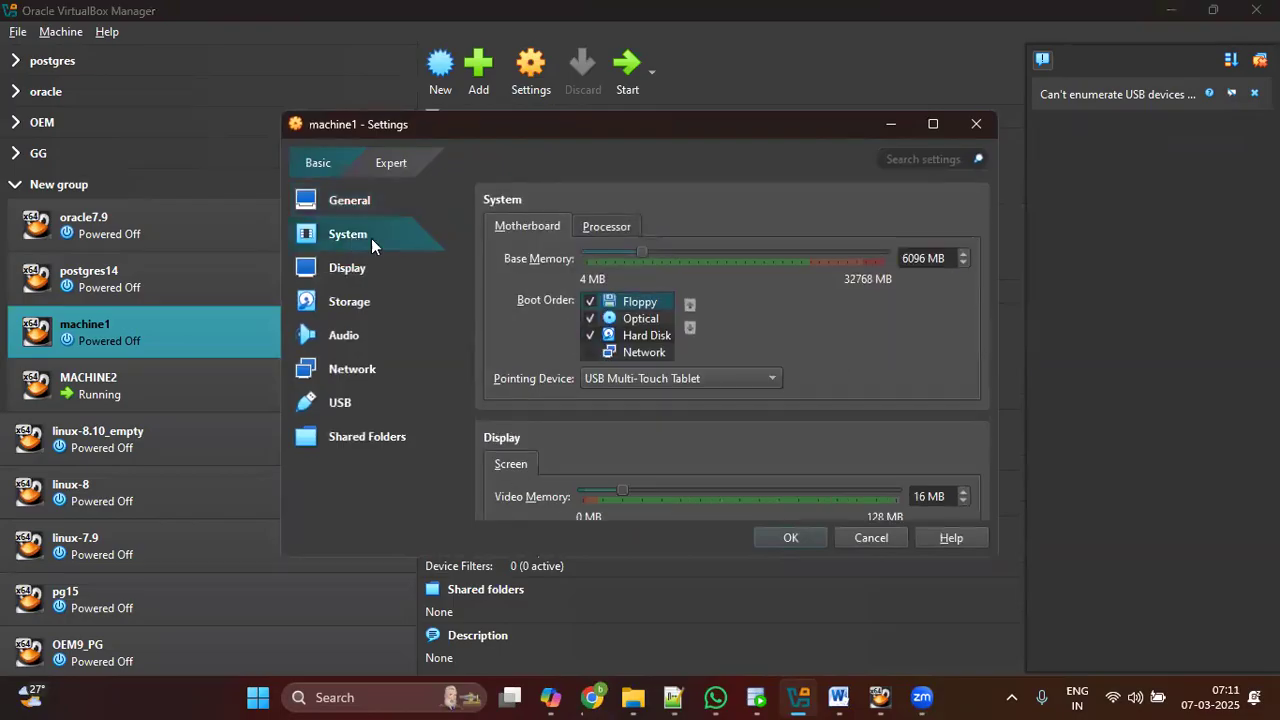
pyautogui.click(656, 379)
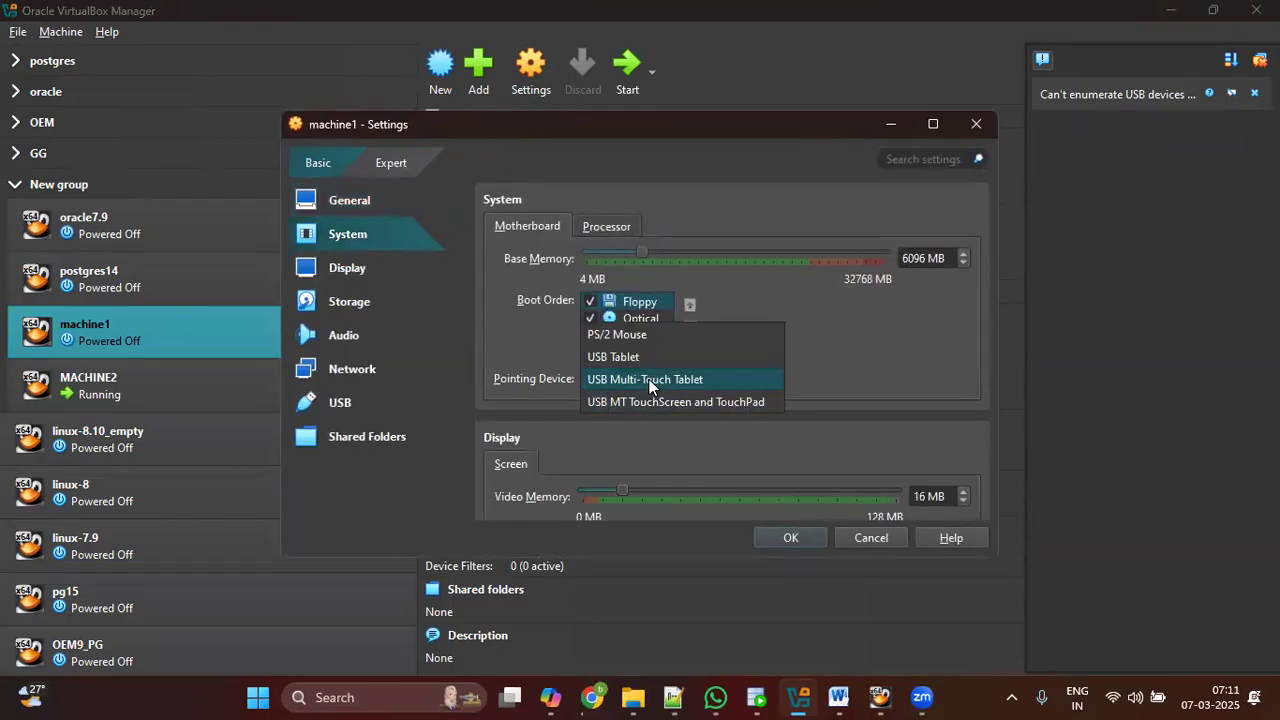
pyautogui.click(654, 377)
pyautogui.click(384, 268)
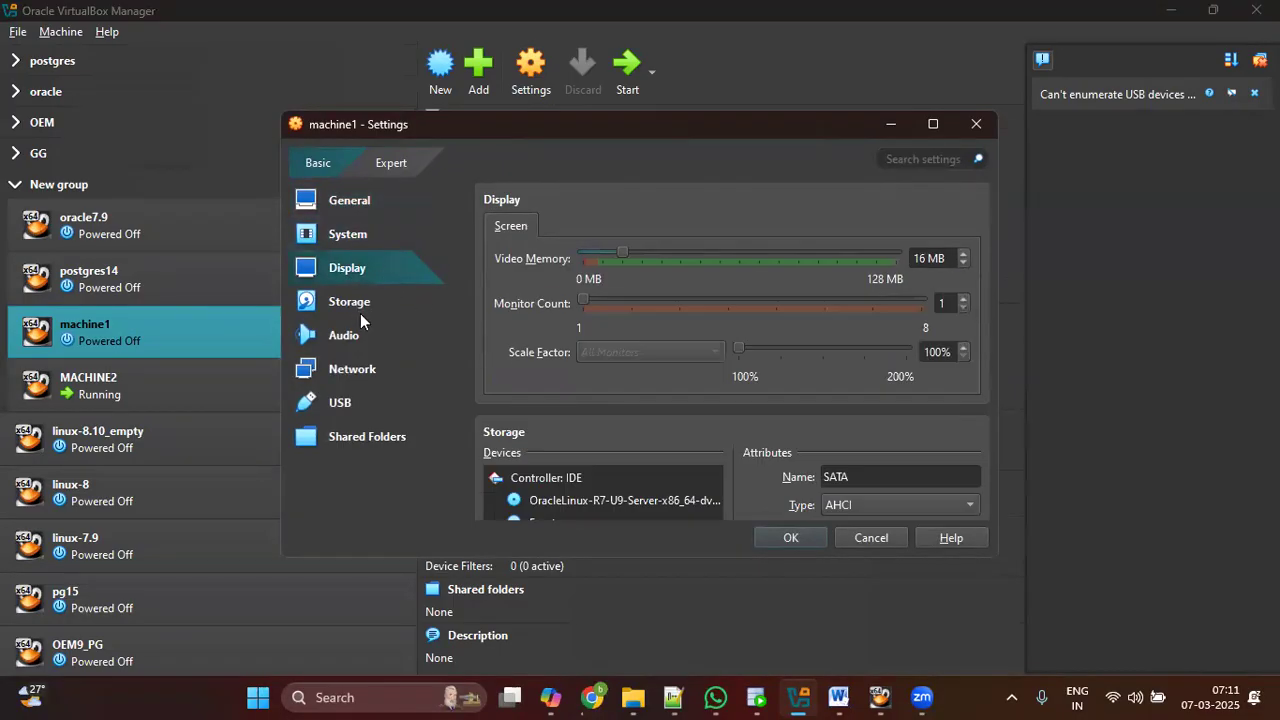
pyautogui.scroll(-1, 667, 443)
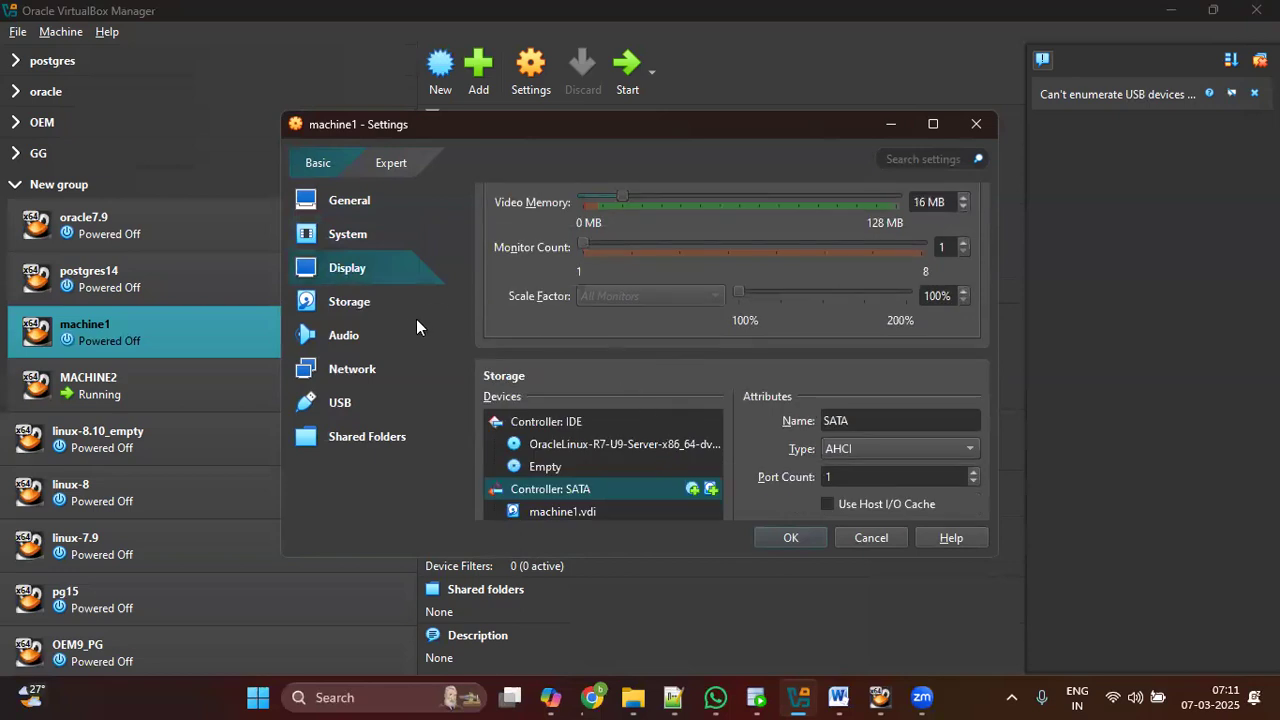
# Step: Confirm the Oracle Linux ISO in the optical drive, check Network, save, and start machine1
pyautogui.click(383, 315)
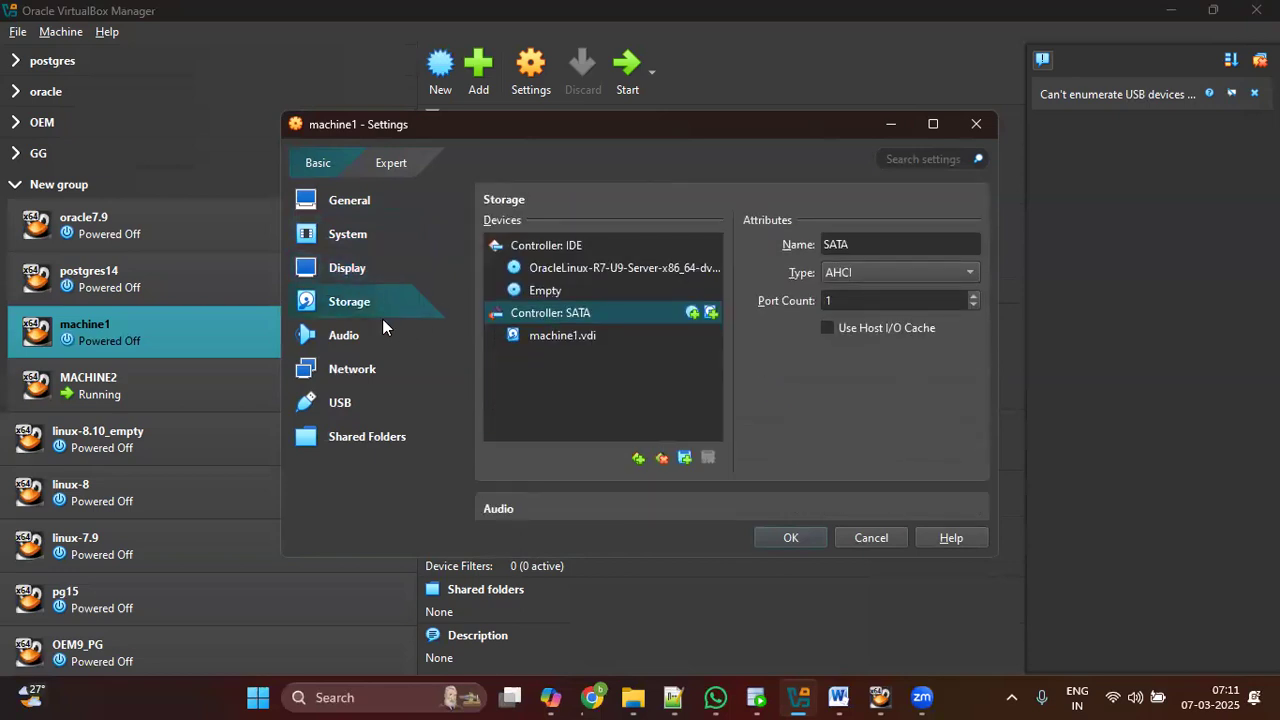
pyautogui.click(622, 268)
pyautogui.click(371, 373)
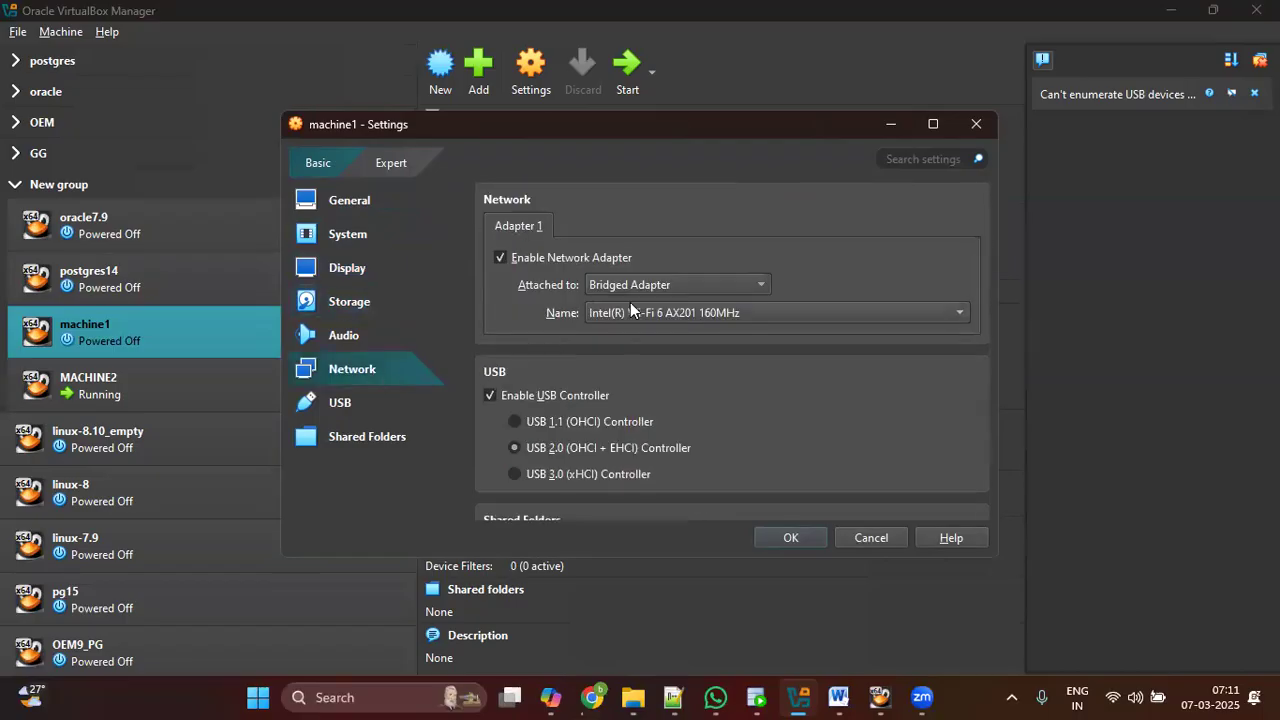
pyautogui.click(802, 540)
pyautogui.click(627, 70)
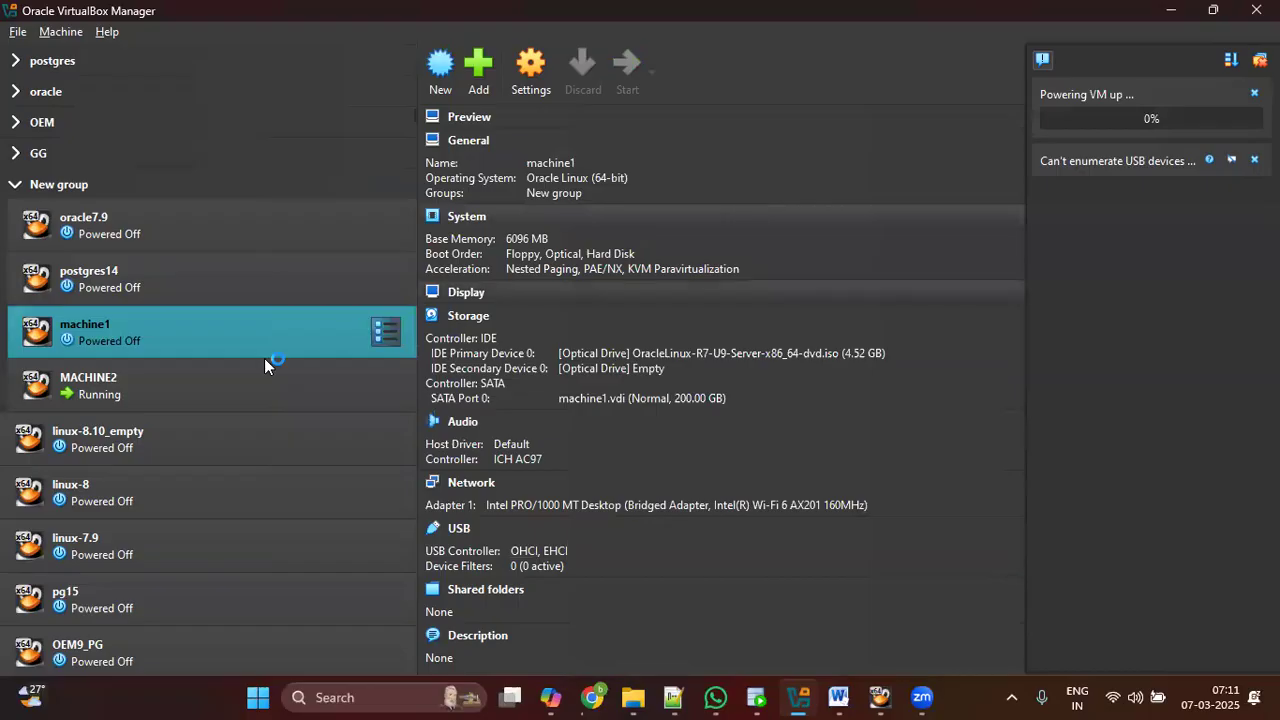
# Step: Power off MACHINE2 from its running window, then show machine1's window at the boot menu
pyautogui.click(142, 392)
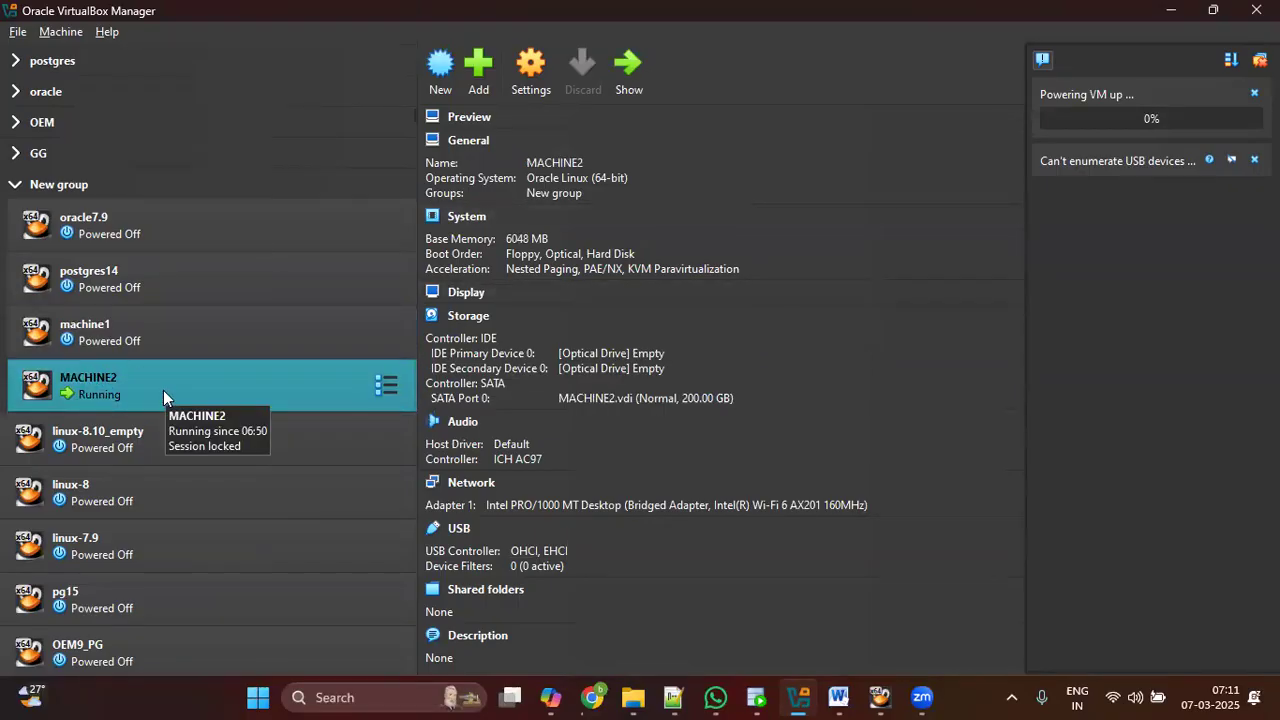
pyautogui.click(150, 350)
pyautogui.click(182, 388)
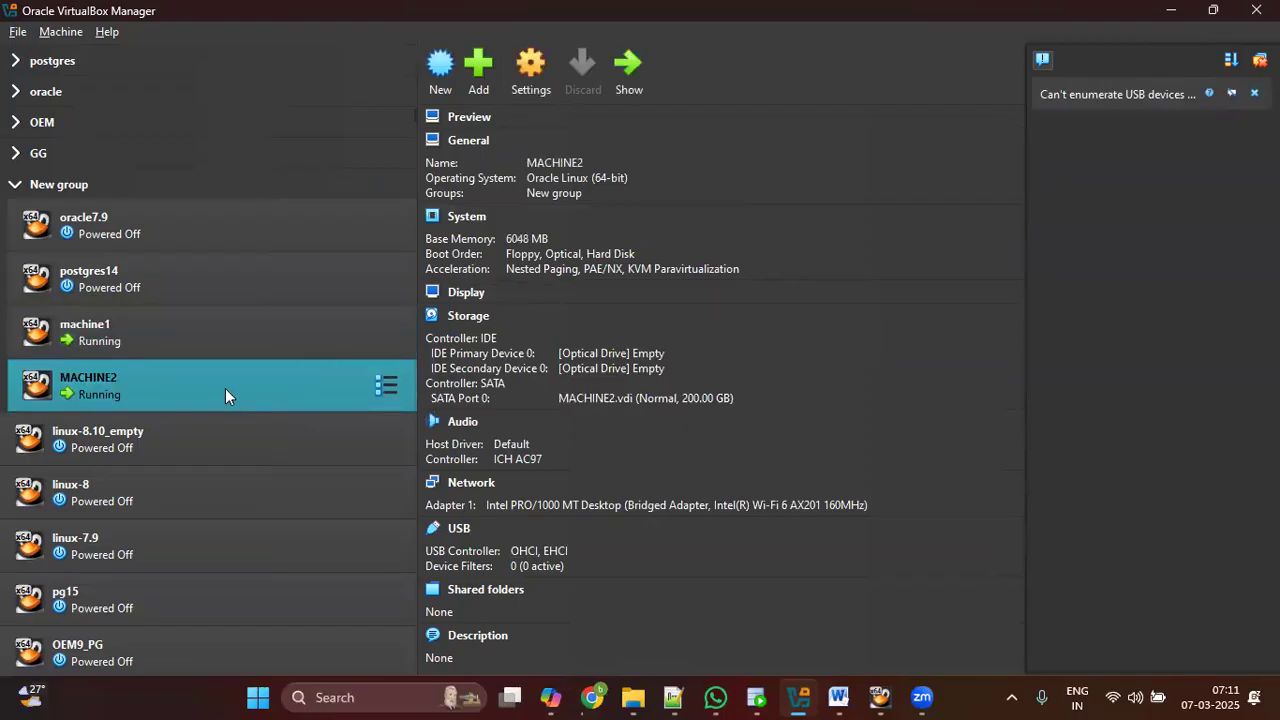
pyautogui.click(630, 72)
pyautogui.click(1256, 10)
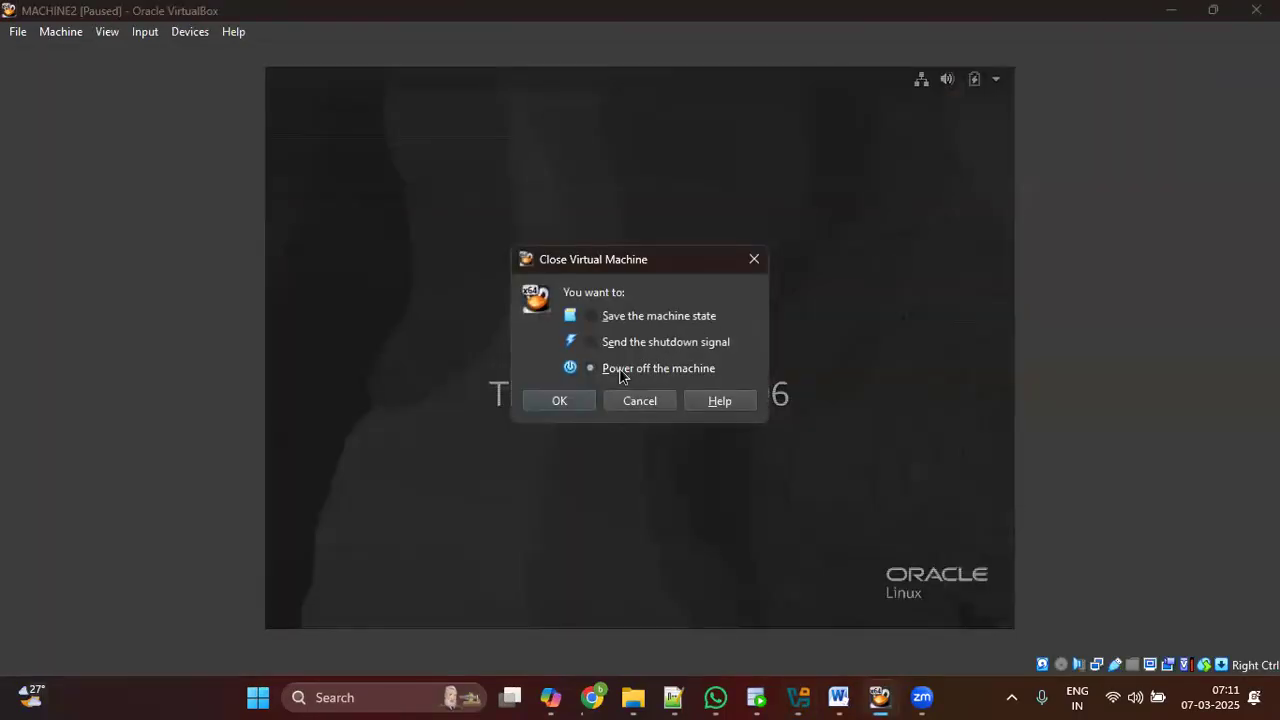
pyautogui.click(563, 400)
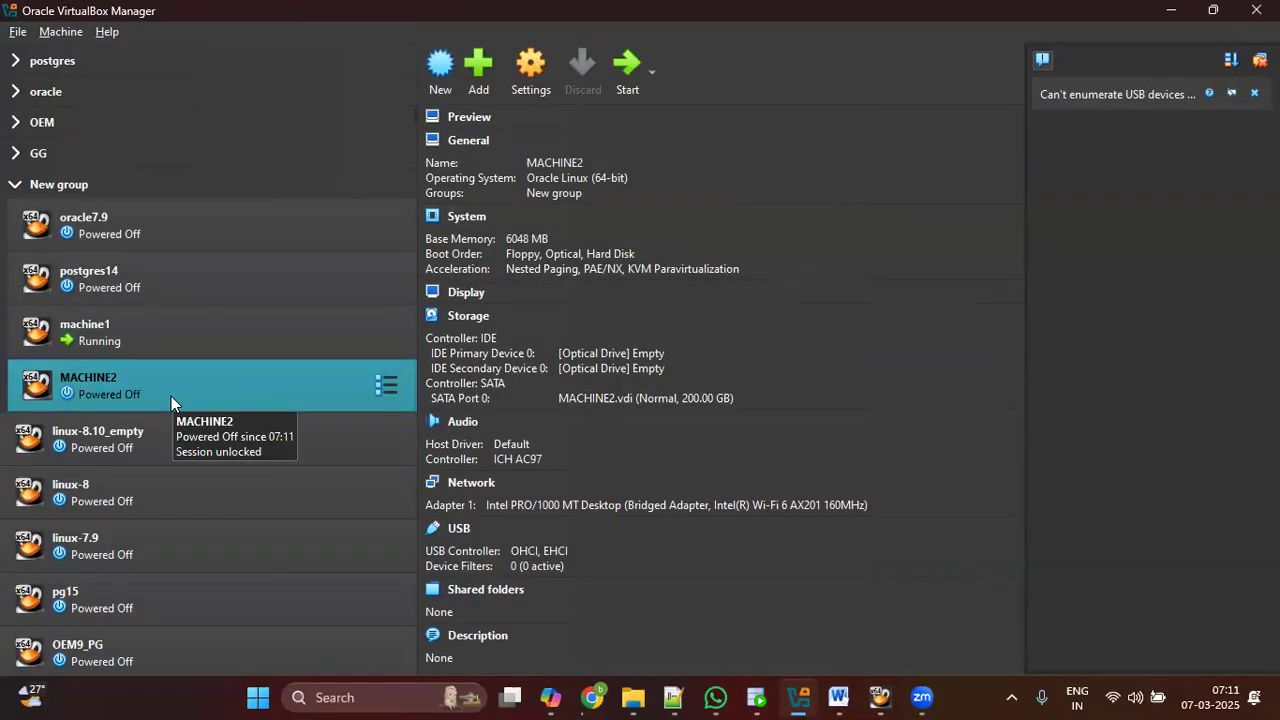
pyautogui.click(144, 342)
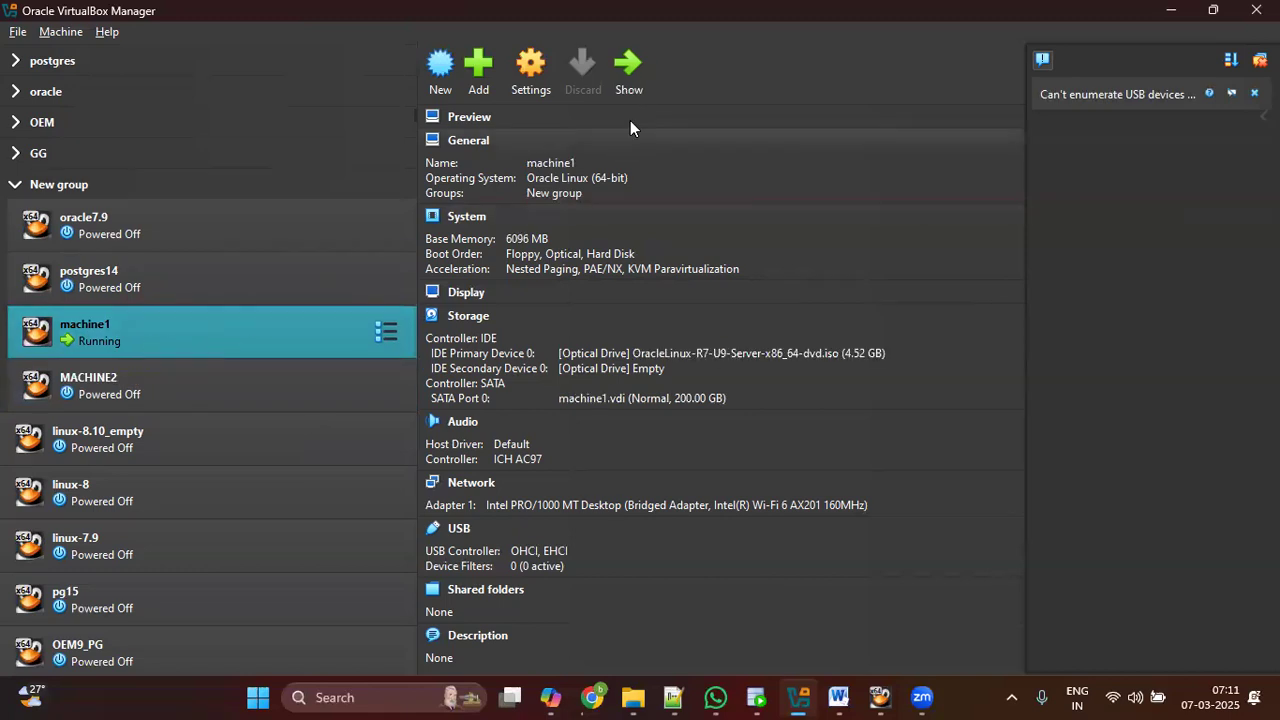
pyautogui.click(628, 64)
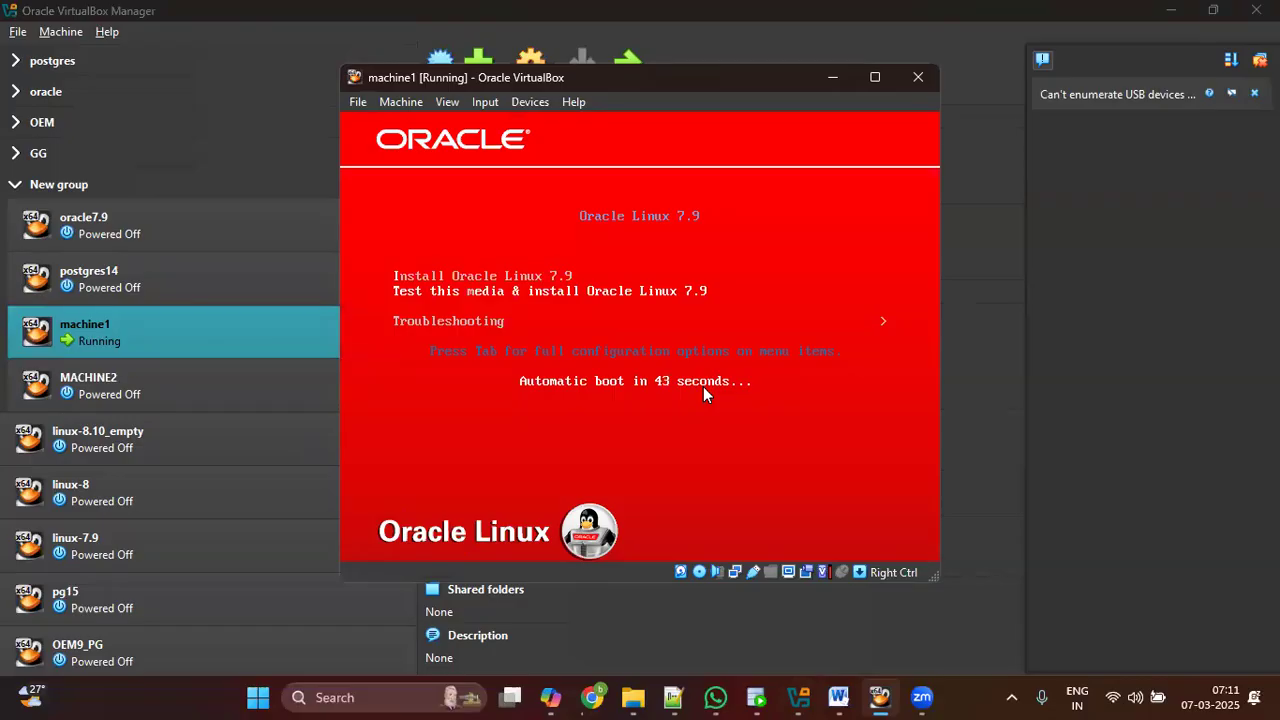
# Step: Boot the 'Install Oracle Linux 7.9' entry to reach the installer's language Welcome screen
pyautogui.press('Return')
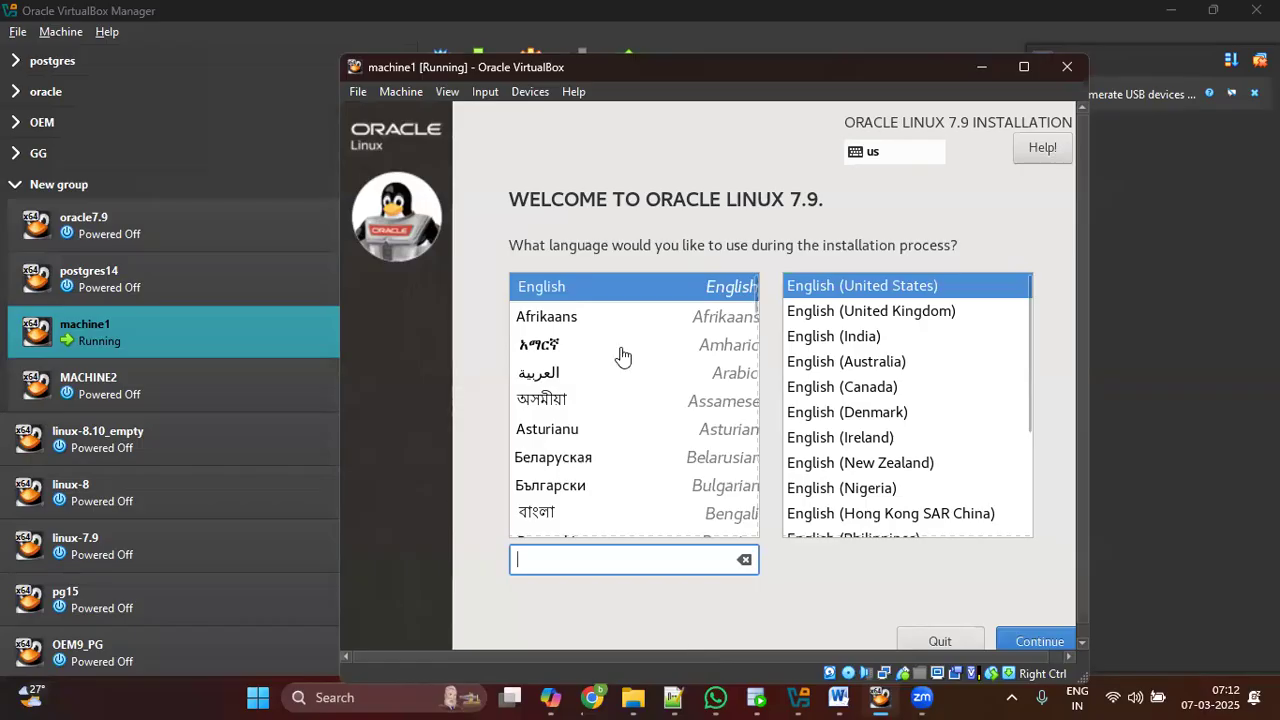
# Step: Read the tutorial's Step 17 in the browser, then minimize it
pyautogui.hotkey('alt', 'Tab')
pyautogui.scroll(-17, 623, 357)
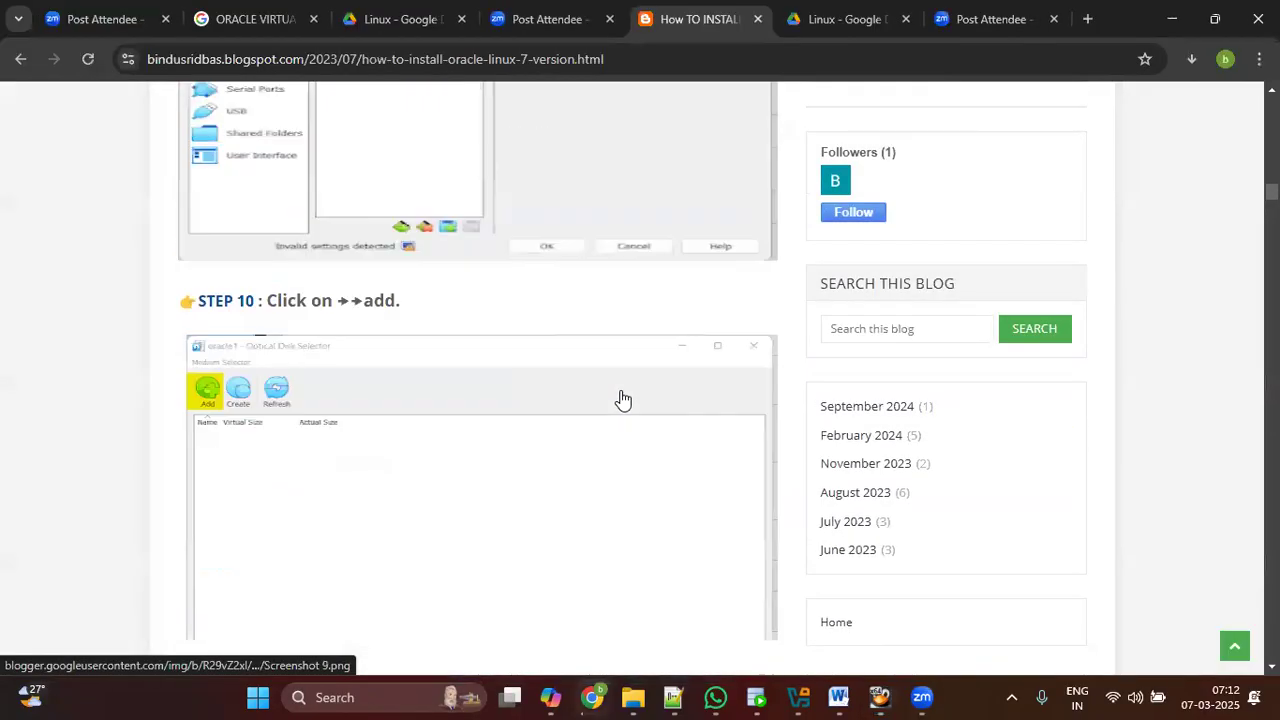
pyautogui.scroll(-12, 622, 399)
pyautogui.scroll(-10, 622, 399)
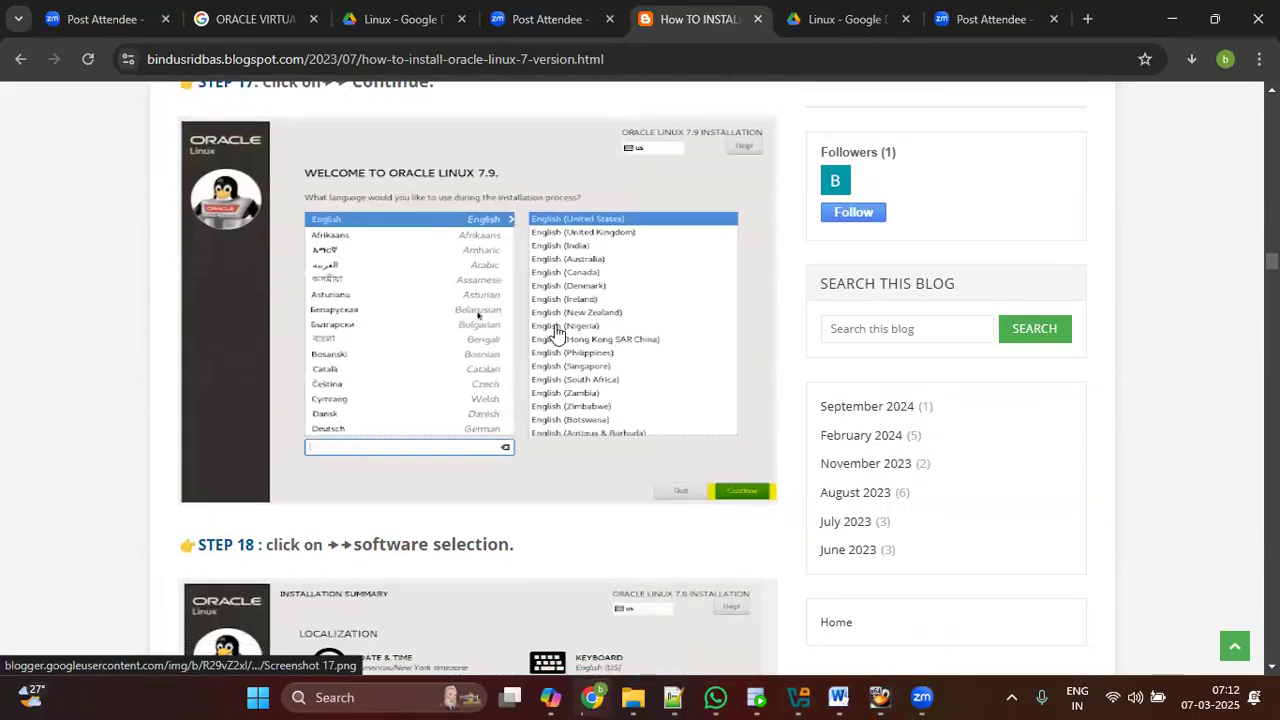
pyautogui.scroll(2, 480, 325)
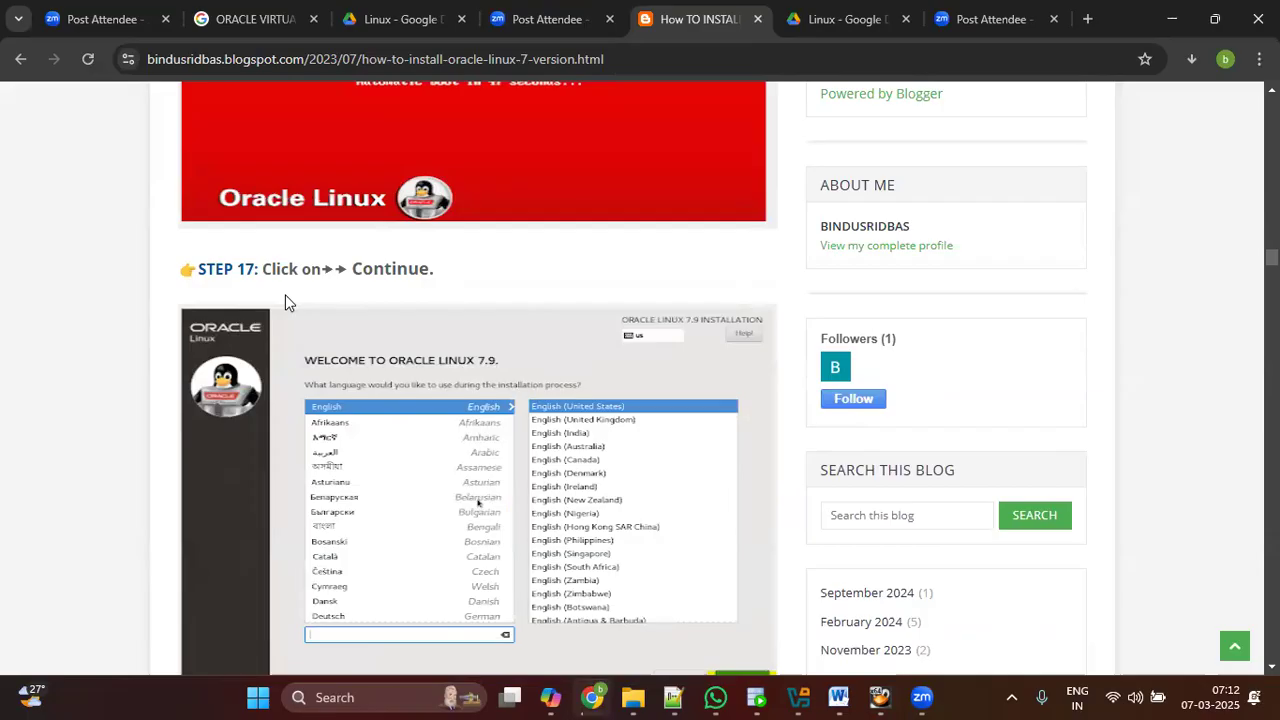
pyautogui.click(1170, 19)
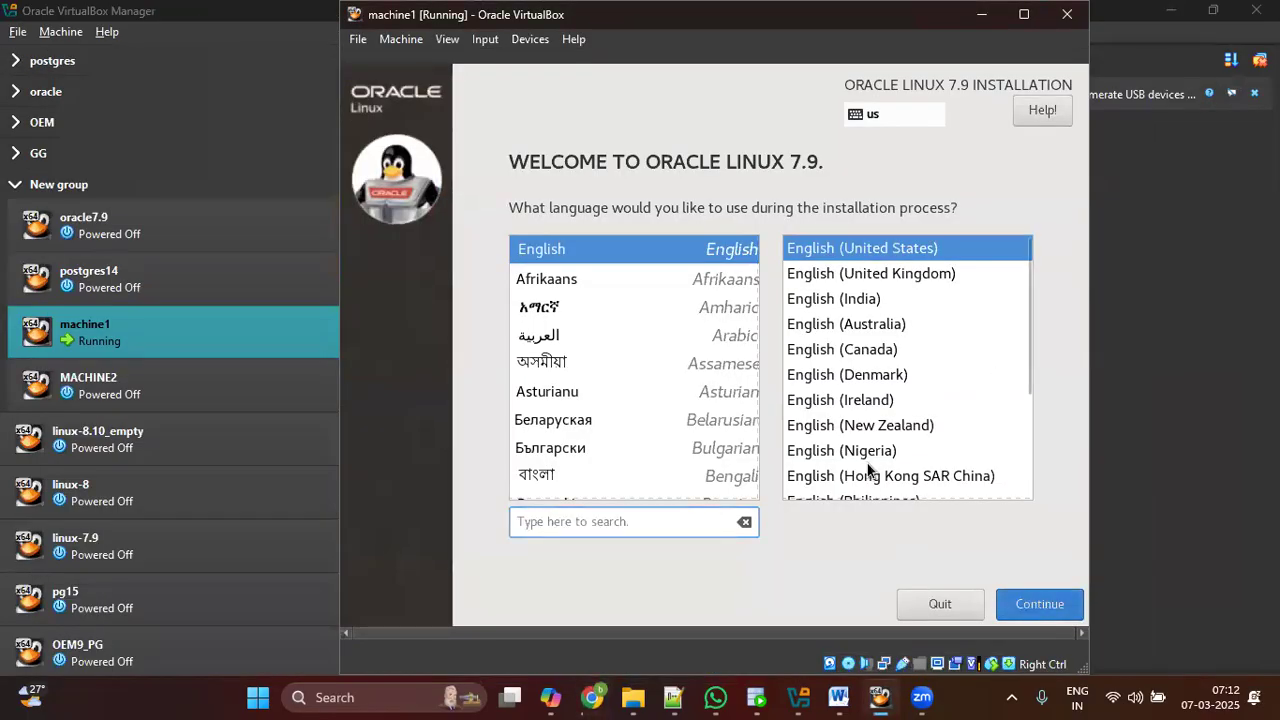
# Step: Accept English (United States) and continue to the Installation Summary
pyautogui.press('Return')
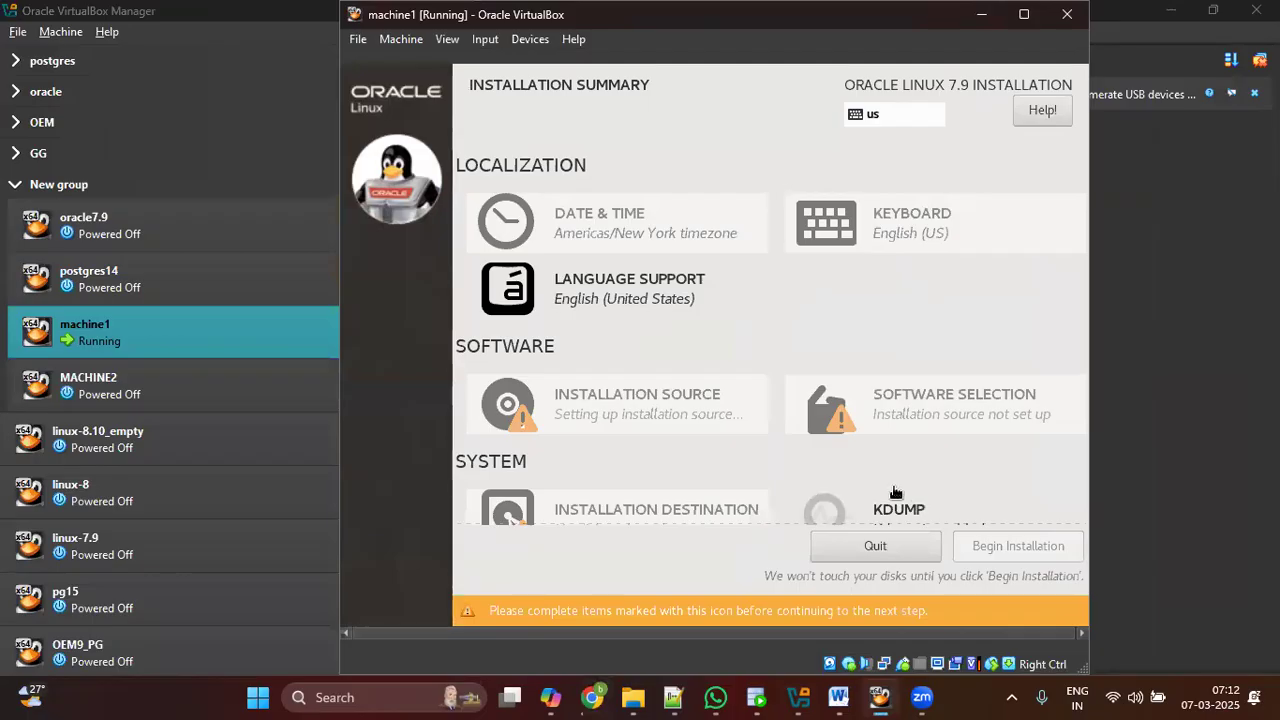
pyautogui.click(593, 697)
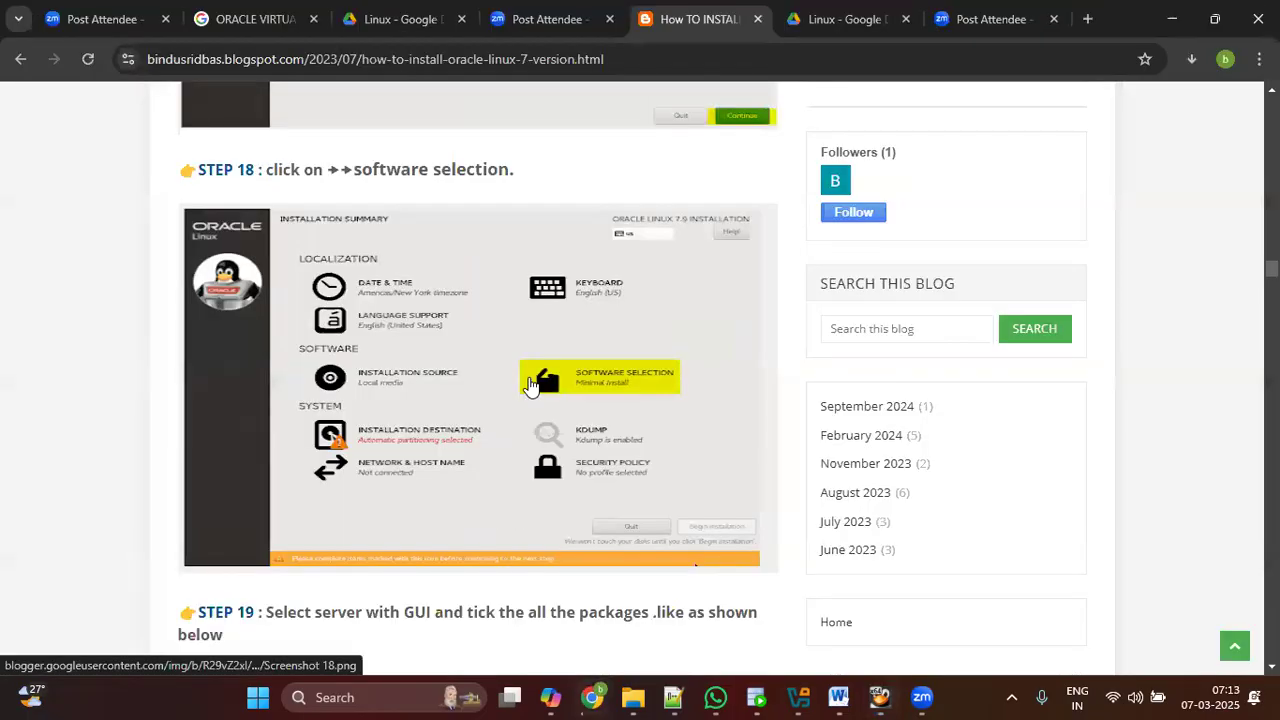
pyautogui.click(1172, 18)
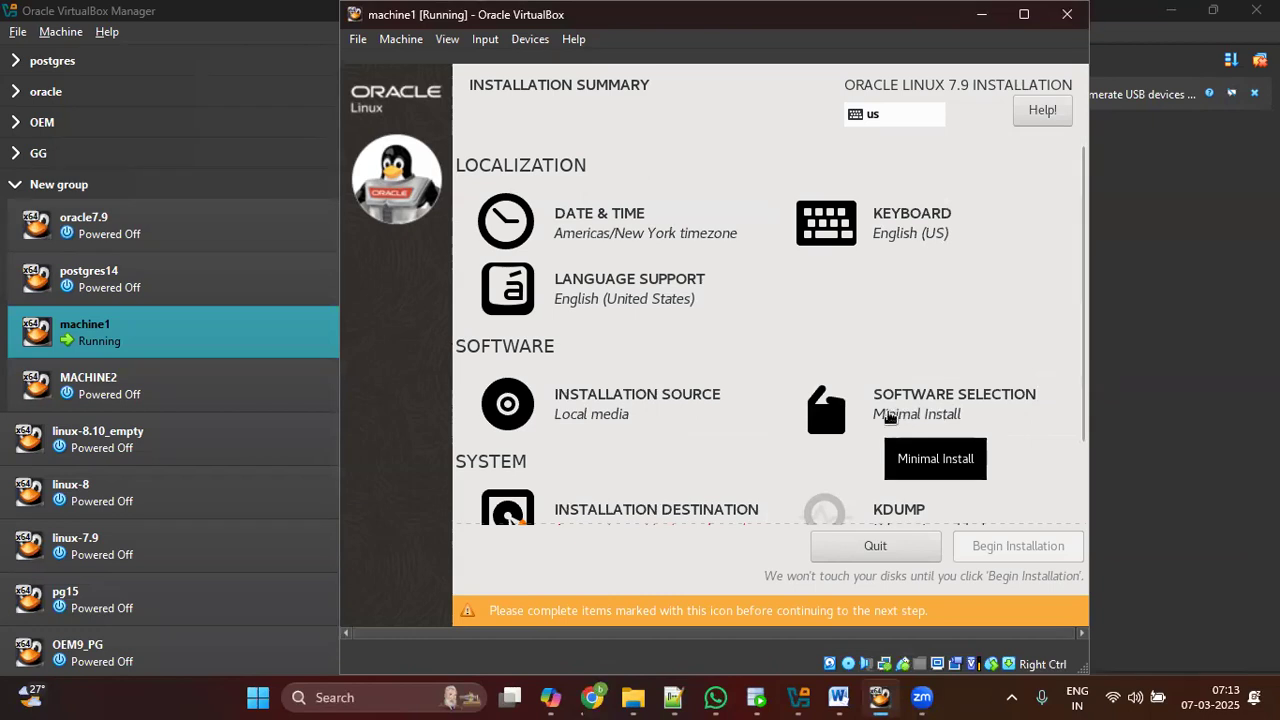
# Step: Choose Server with GUI and tick add-ons Backup Server through Java Platform
pyautogui.click(916, 416)
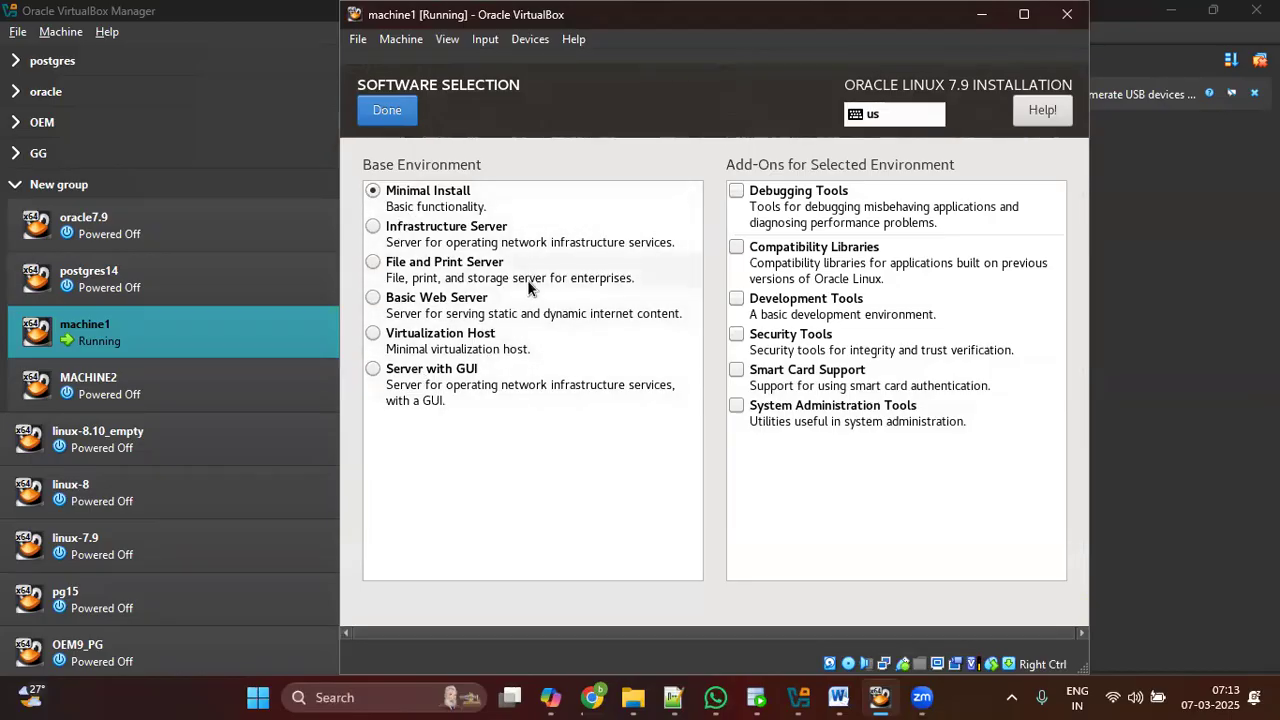
pyautogui.click(443, 376)
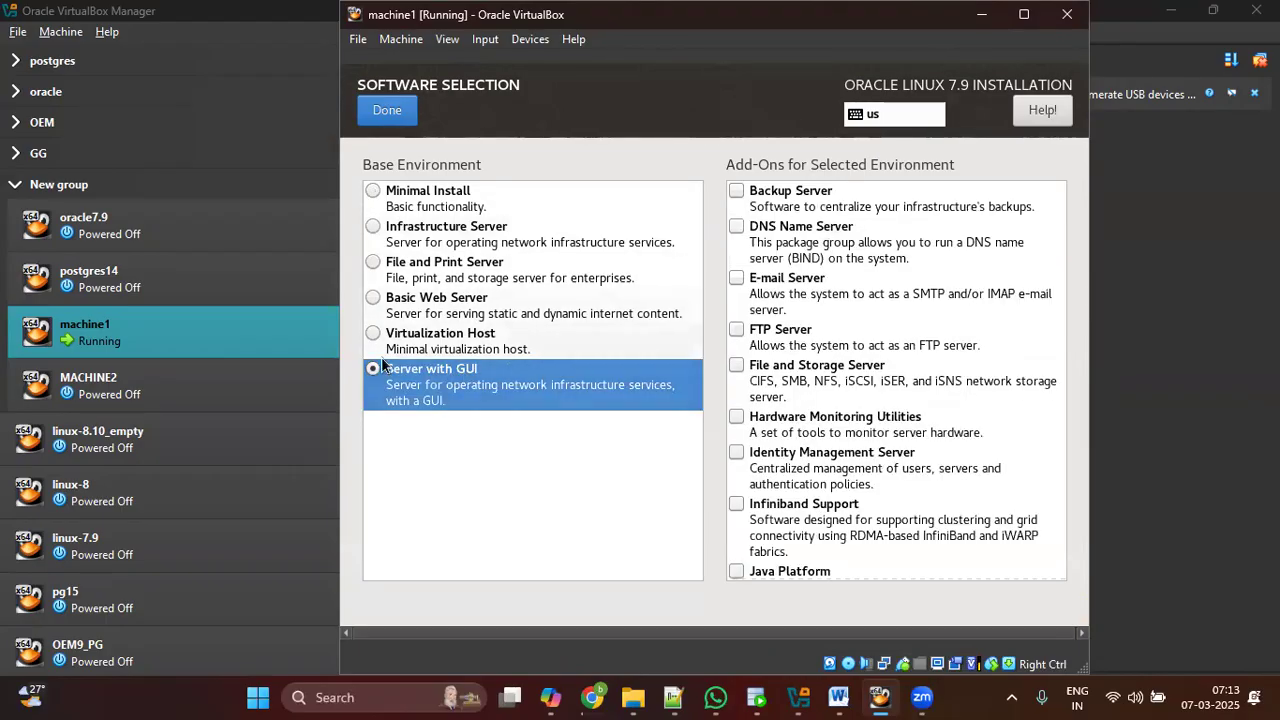
pyautogui.click(737, 190)
pyautogui.click(736, 212)
pyautogui.click(736, 224)
pyautogui.click(737, 190)
pyautogui.click(737, 278)
pyautogui.click(737, 329)
pyautogui.click(738, 366)
pyautogui.click(737, 417)
pyautogui.click(737, 455)
pyautogui.click(737, 505)
pyautogui.click(739, 573)
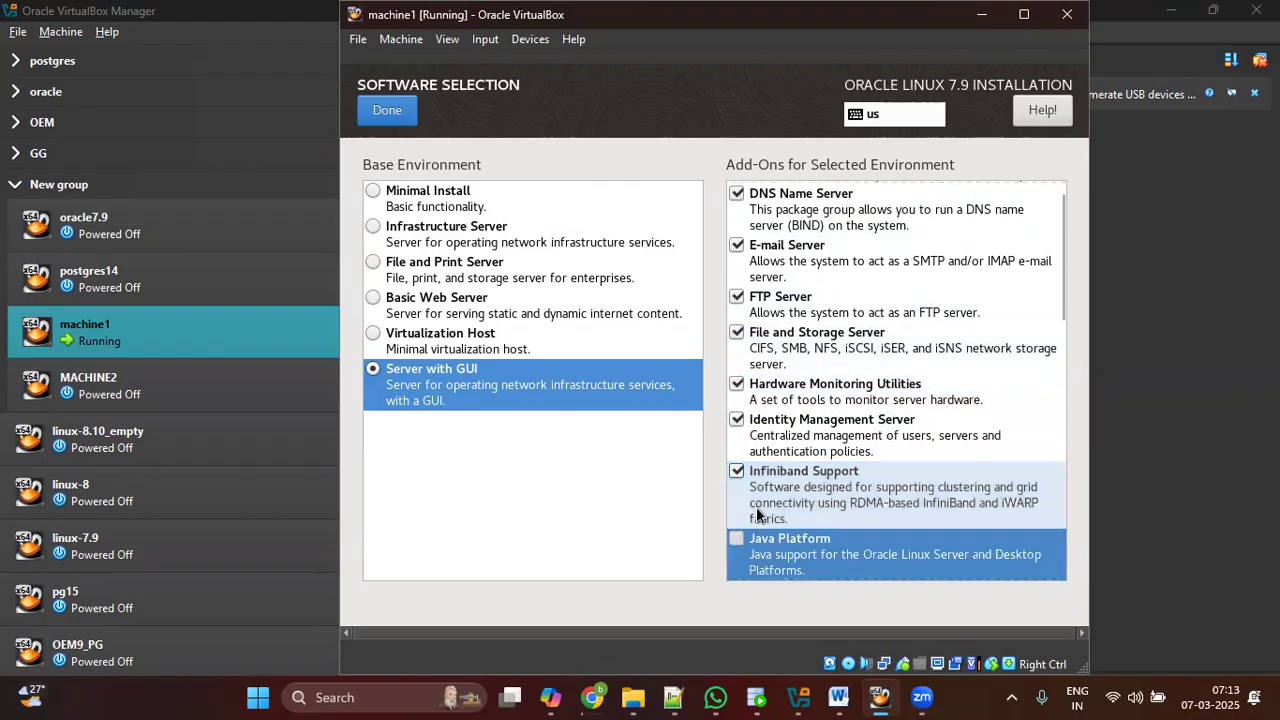
# Step: Tick add-ons KDE, Large Systems Performance, Load Balancer, Mainframe Access, MariaDB, NFS Client, Performance Tools, PostgreSQL
pyautogui.scroll(-3, 790, 441)
pyautogui.click(739, 379)
pyautogui.click(745, 461)
pyautogui.scroll(-3, 745, 455)
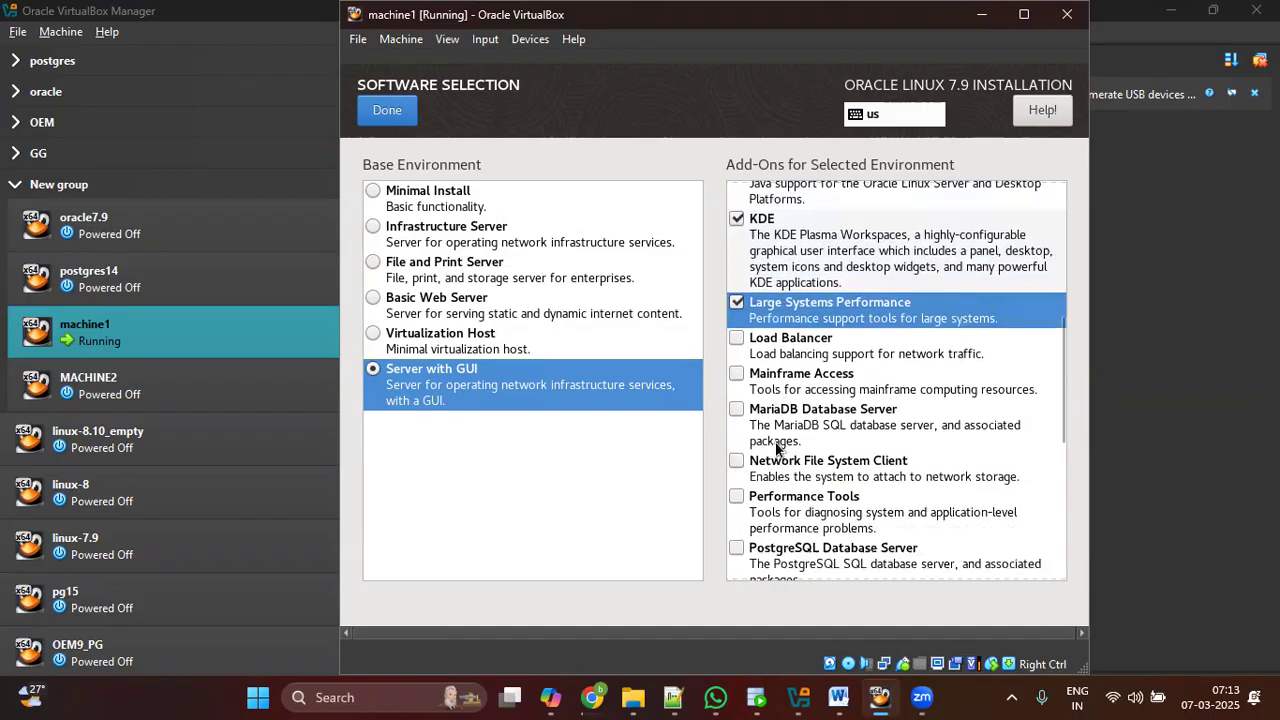
pyautogui.click(737, 338)
pyautogui.click(736, 376)
pyautogui.click(736, 409)
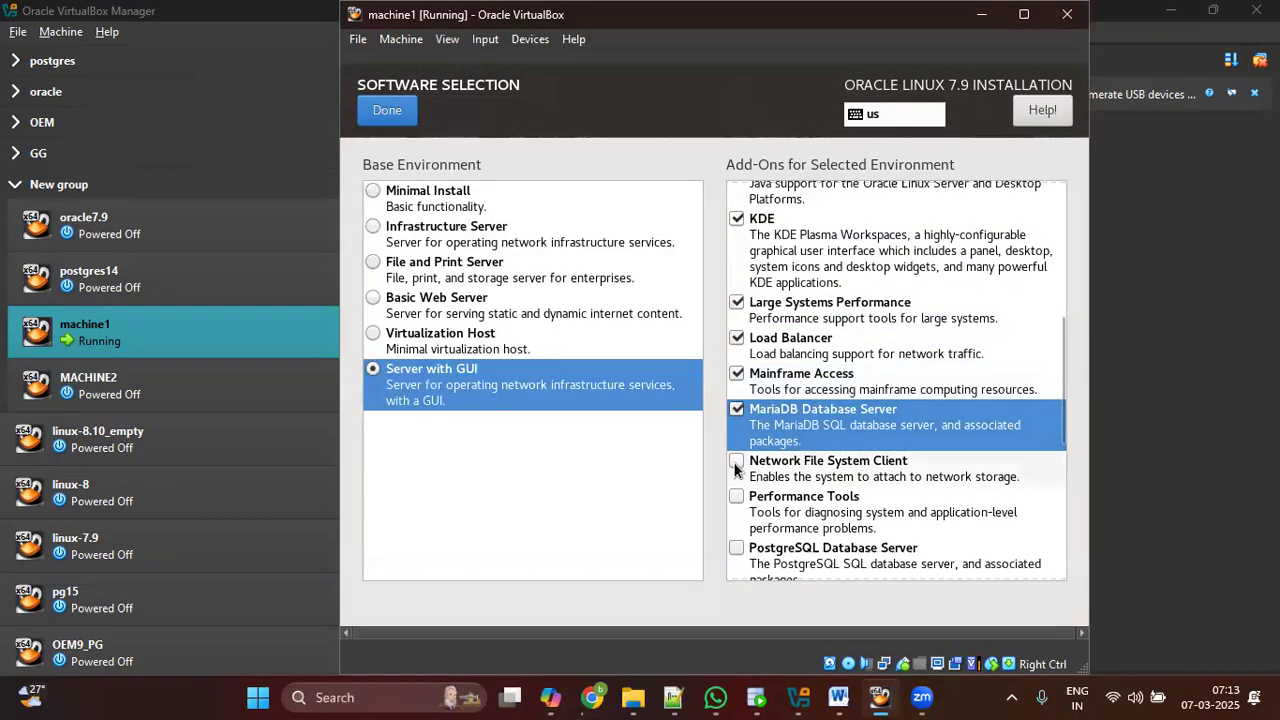
pyautogui.click(736, 463)
pyautogui.click(736, 497)
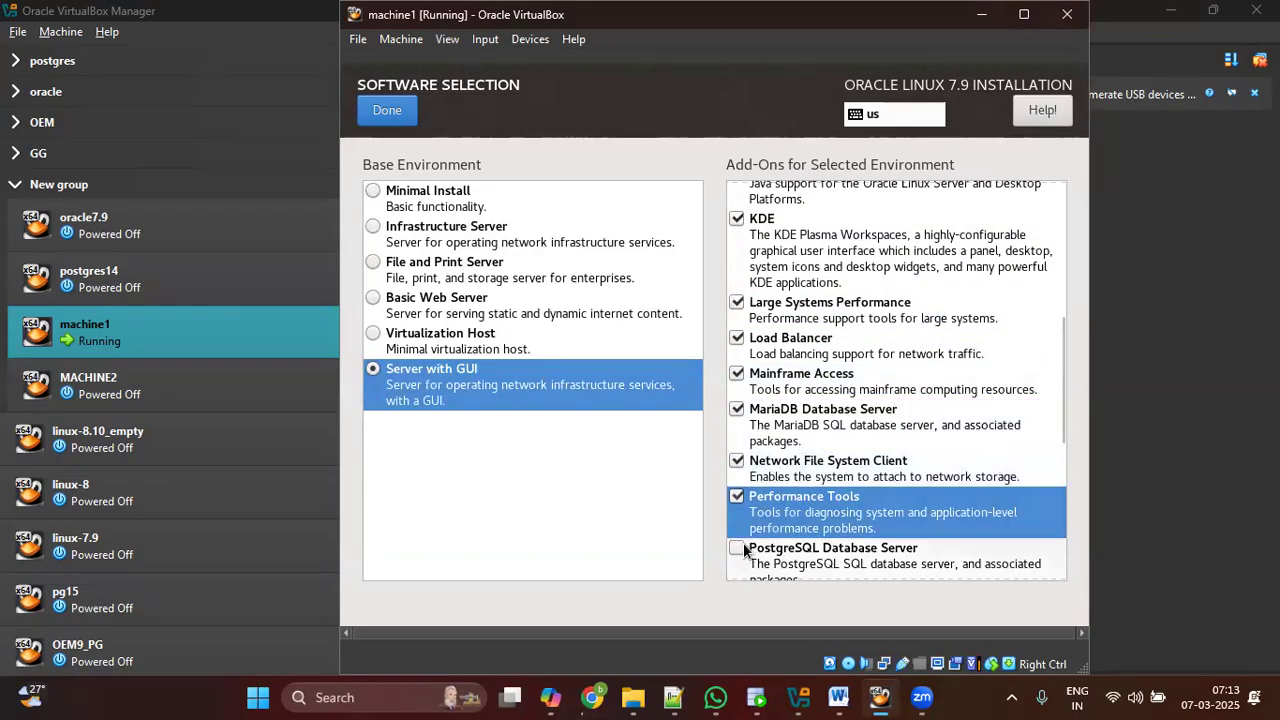
pyautogui.click(736, 548)
# Step: Tick Print Server through System Administration Tools add-ons and confirm with Done
pyautogui.scroll(-3, 787, 488)
pyautogui.click(736, 325)
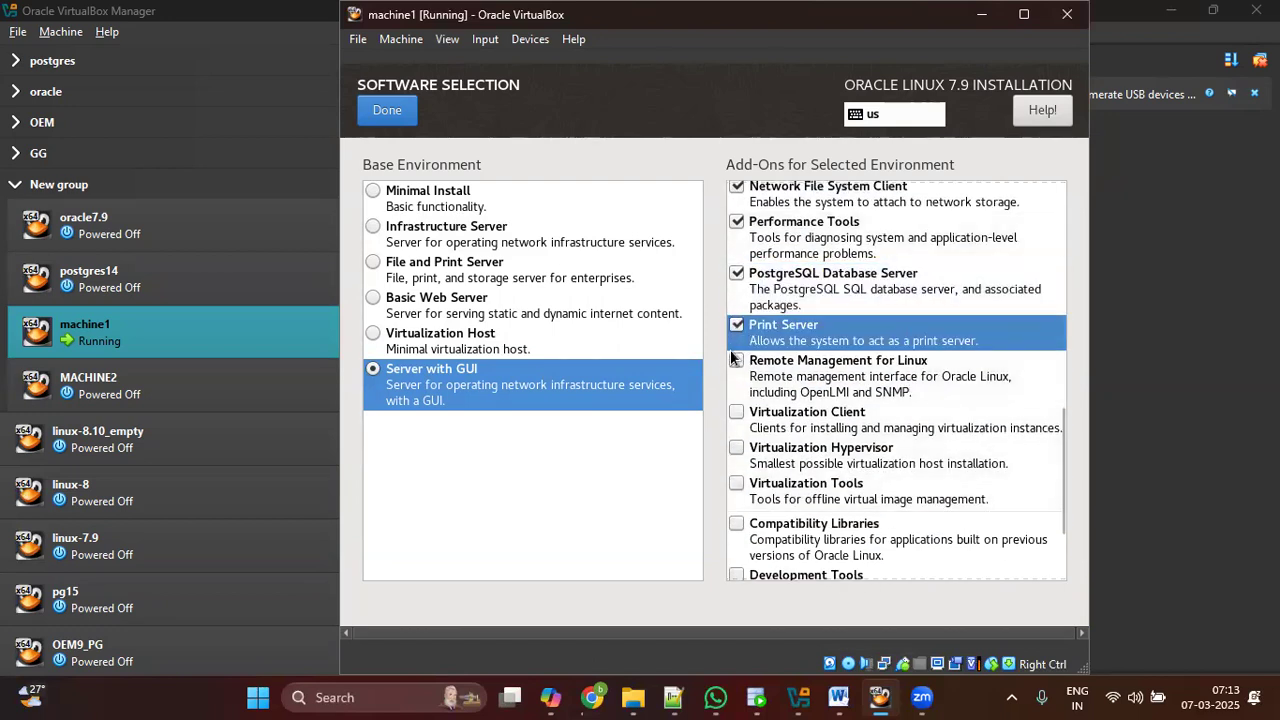
pyautogui.click(736, 360)
pyautogui.click(737, 414)
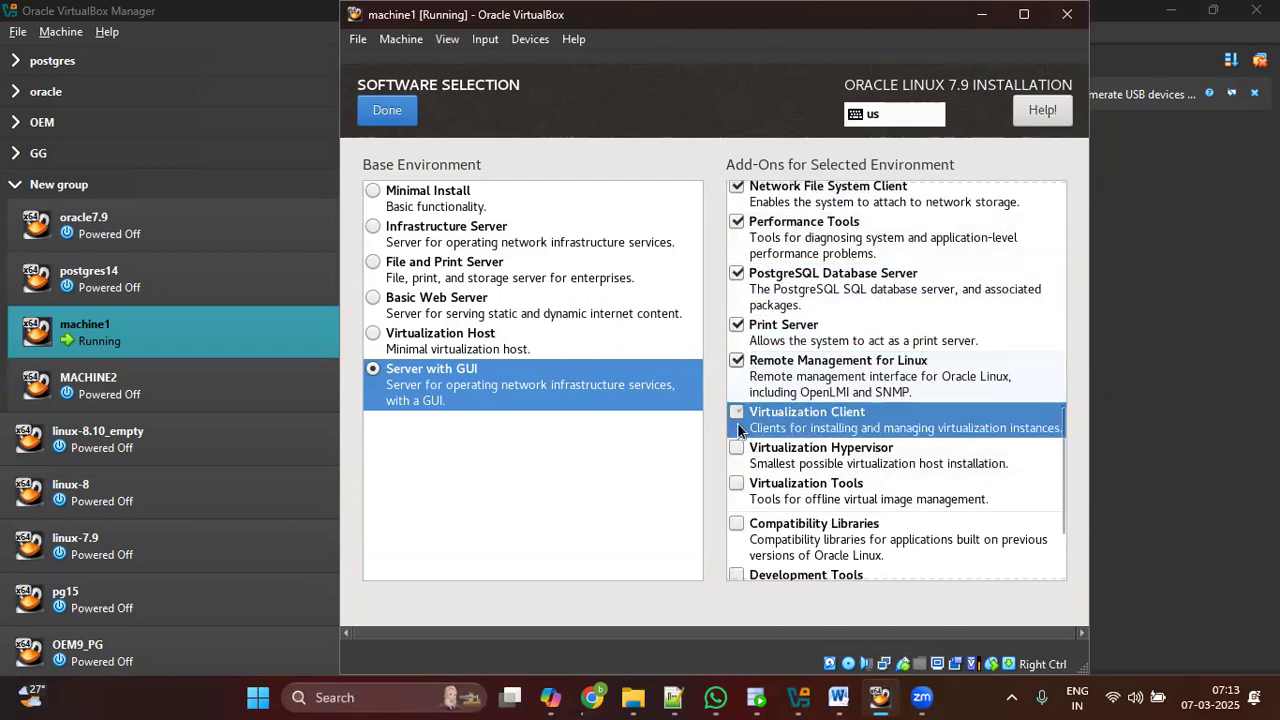
pyautogui.click(737, 449)
pyautogui.click(737, 485)
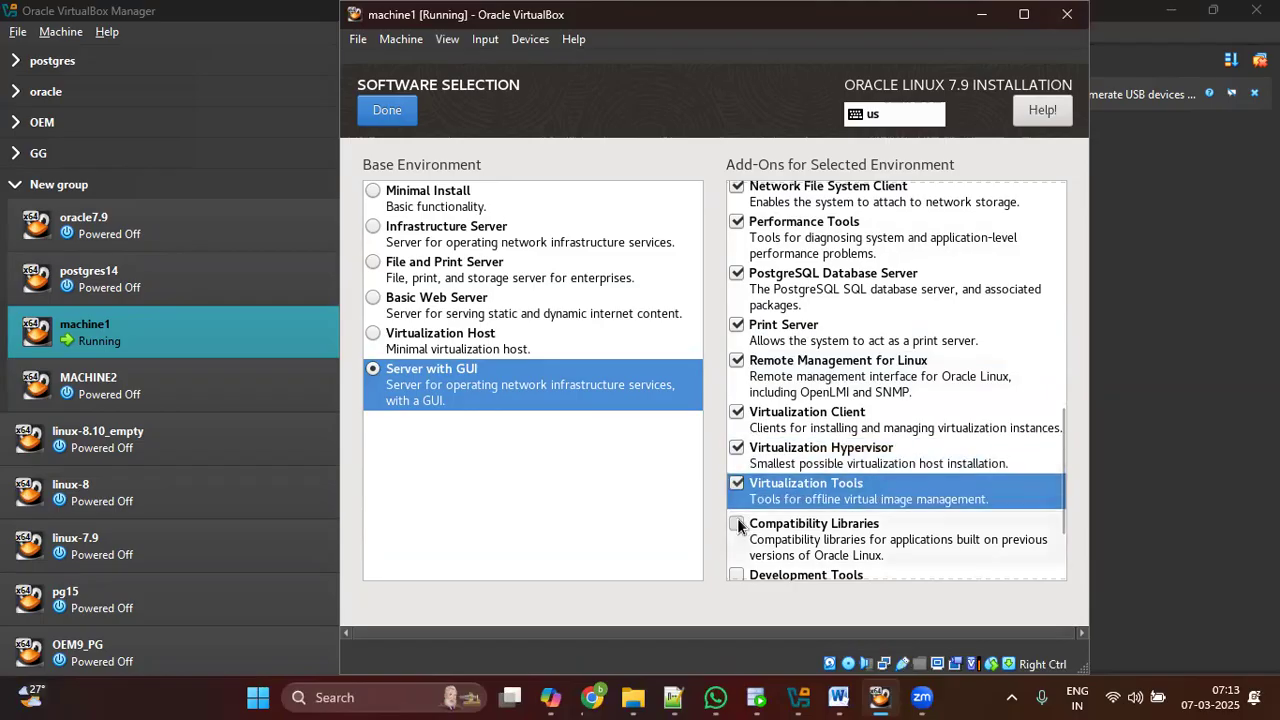
pyautogui.click(737, 524)
pyautogui.scroll(-3, 798, 474)
pyautogui.click(736, 448)
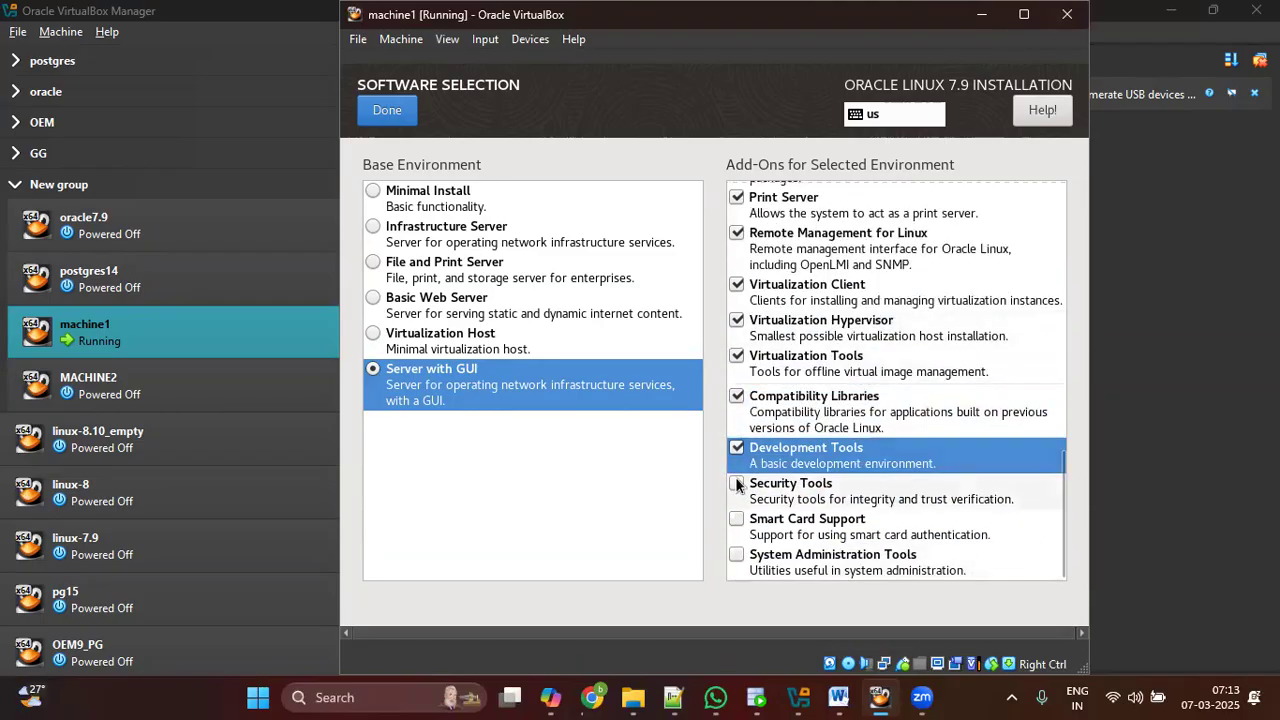
pyautogui.click(736, 483)
pyautogui.click(737, 518)
pyautogui.click(737, 552)
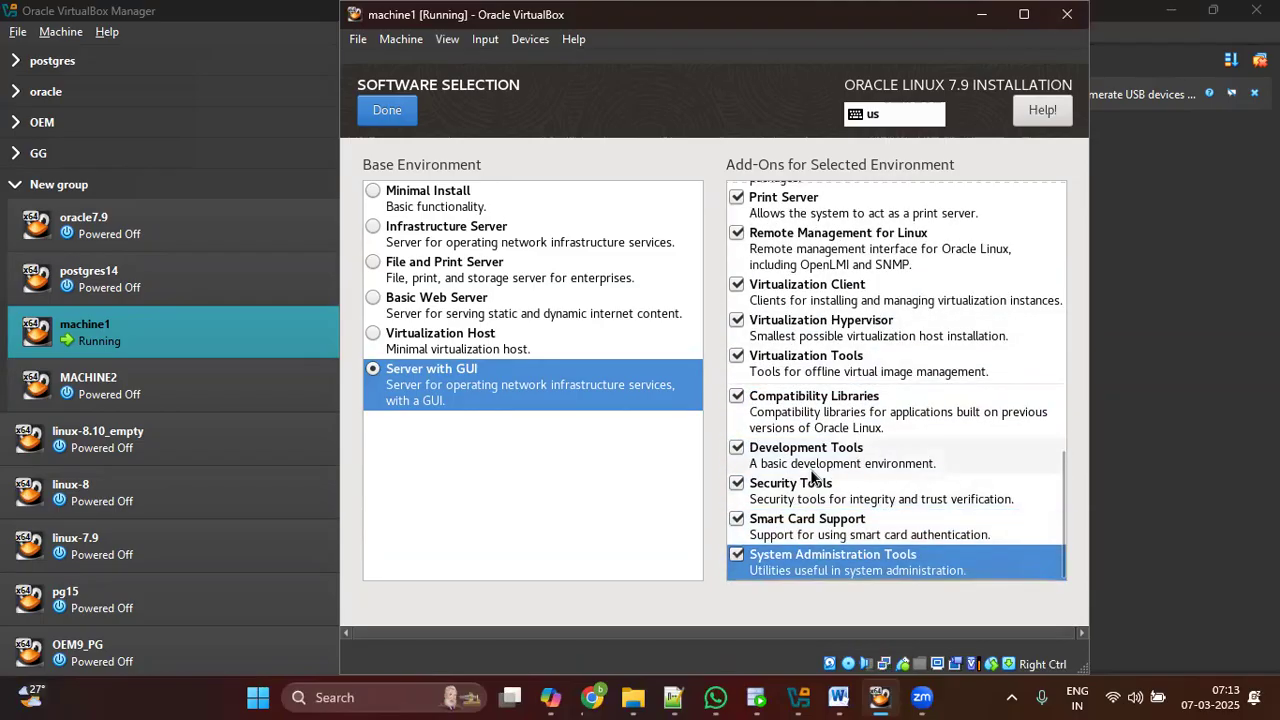
pyautogui.scroll(3, 825, 392)
pyautogui.scroll(3, 825, 390)
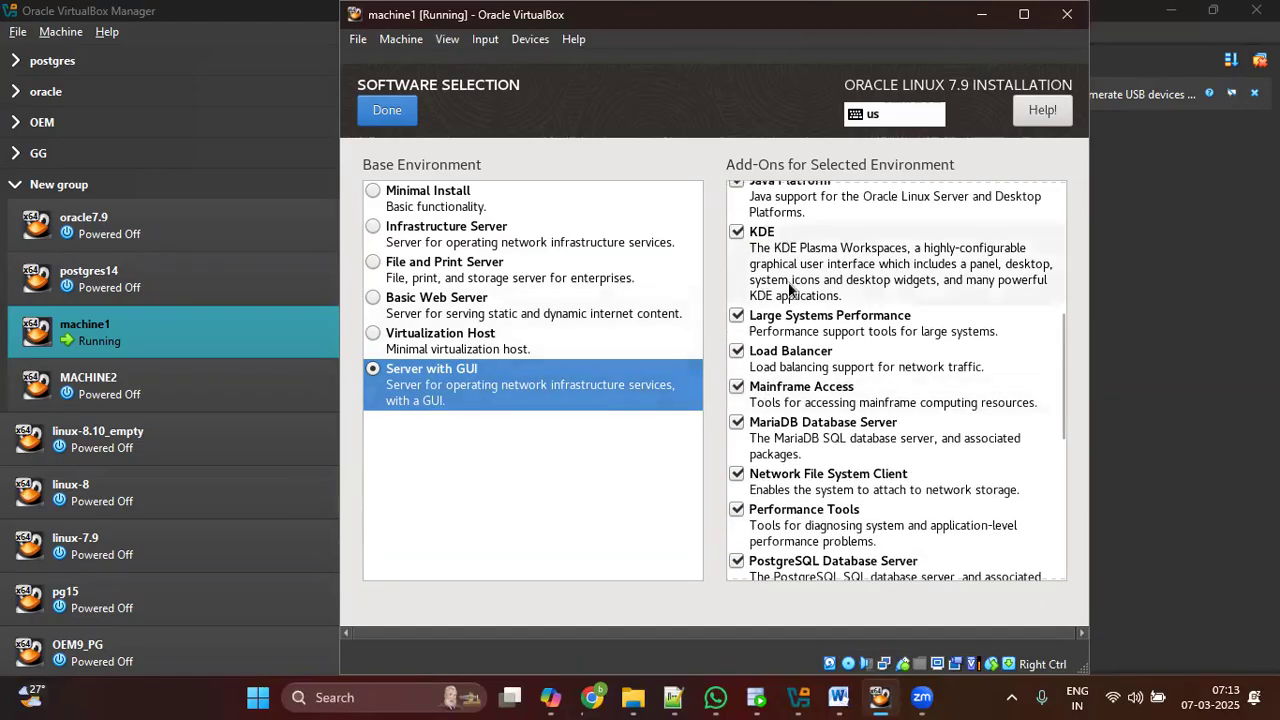
pyautogui.scroll(5, 790, 290)
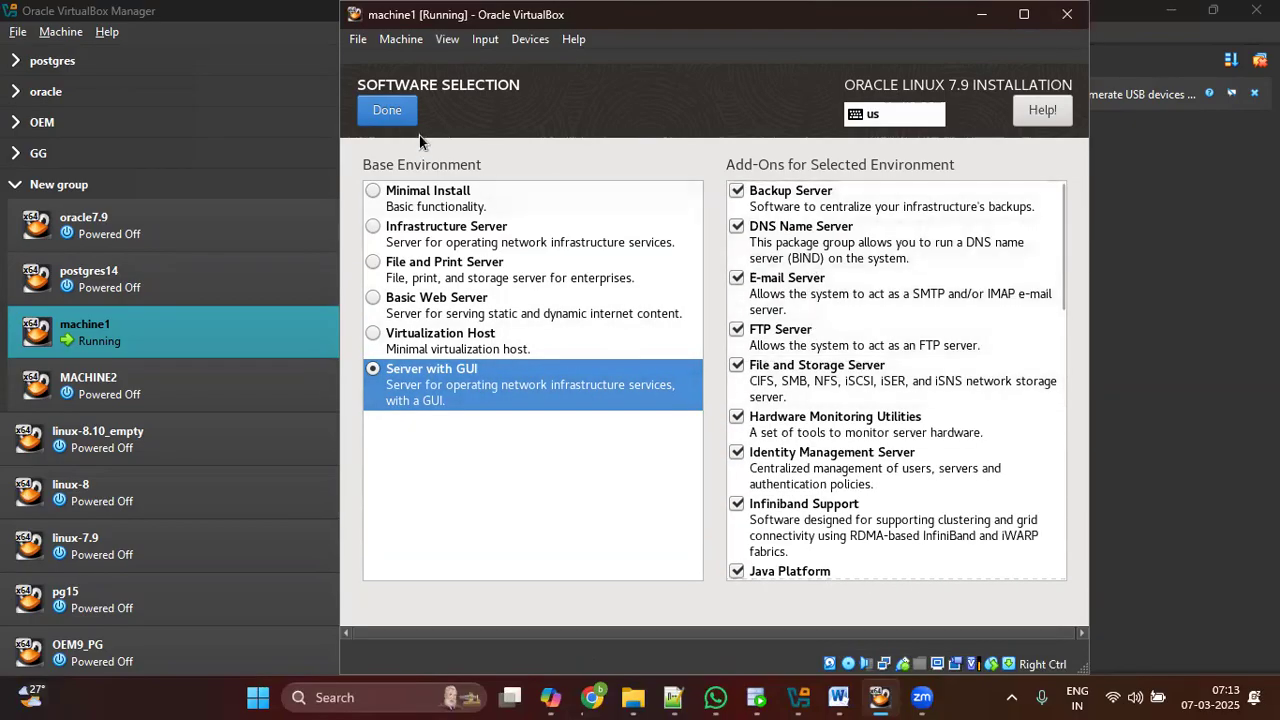
pyautogui.click(389, 112)
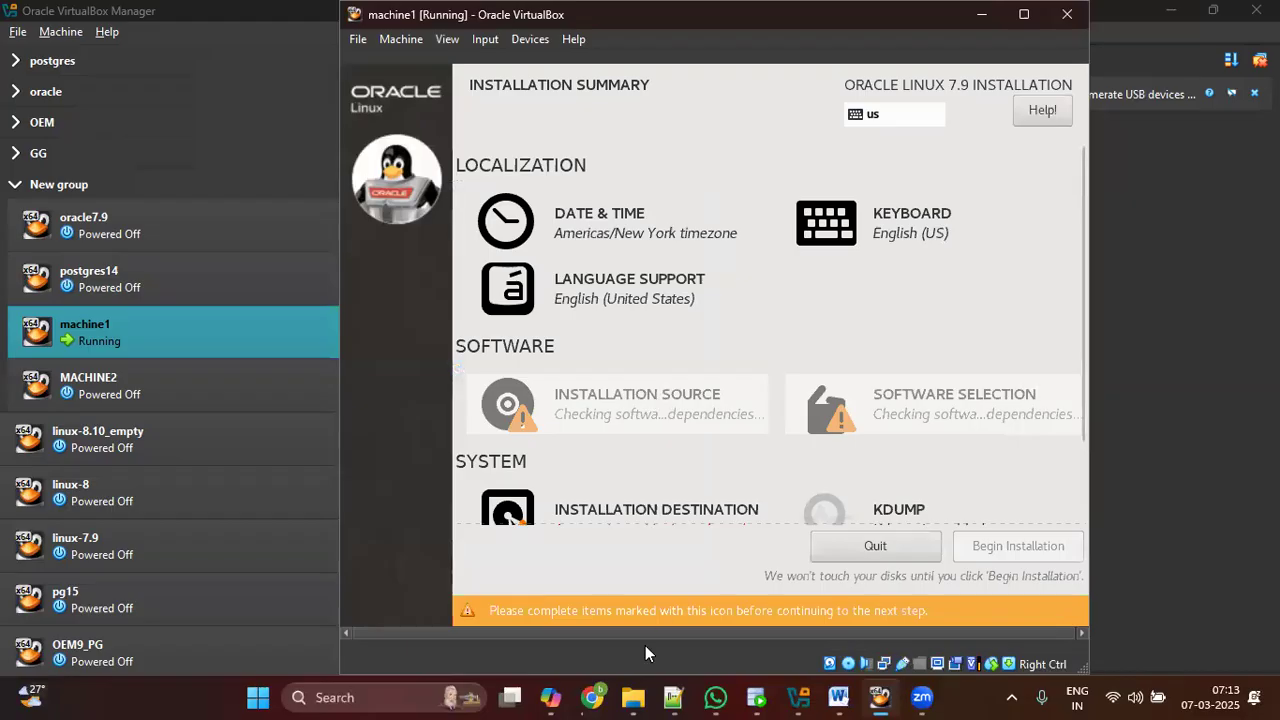
pyautogui.hotkey('alt', 'Tab')
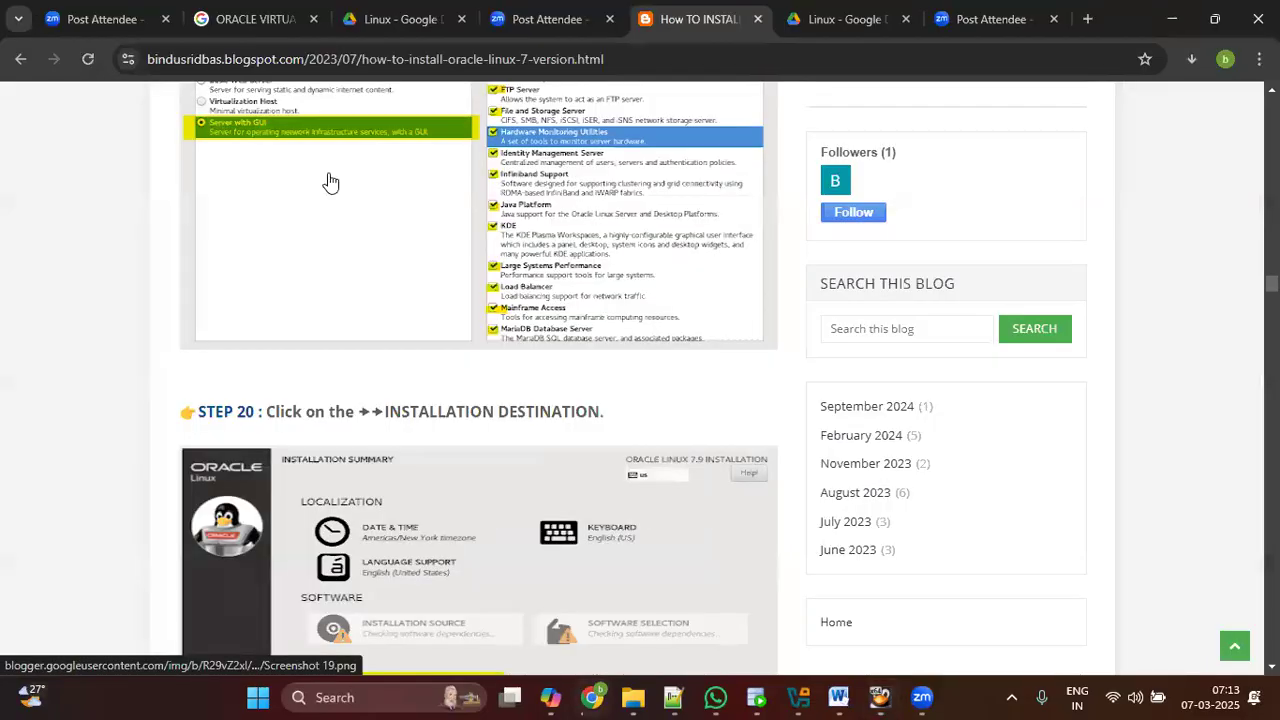
pyautogui.scroll(-3, 565, 280)
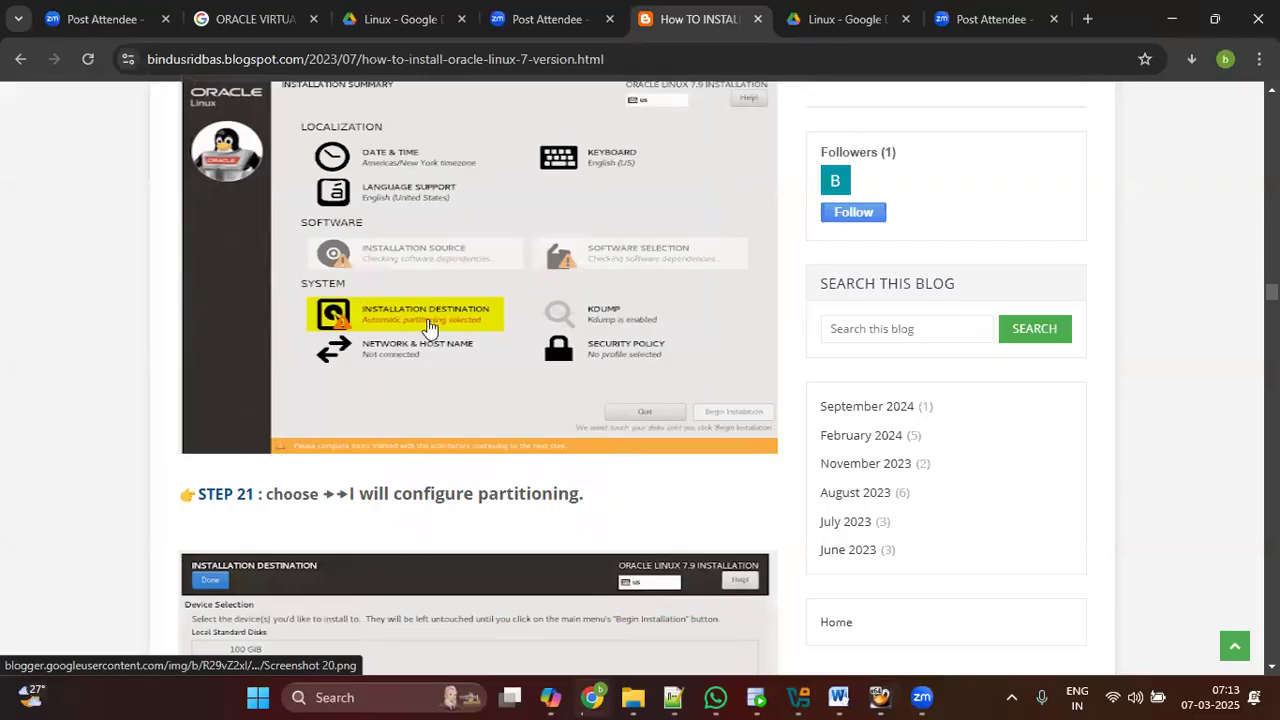
pyautogui.click(1171, 18)
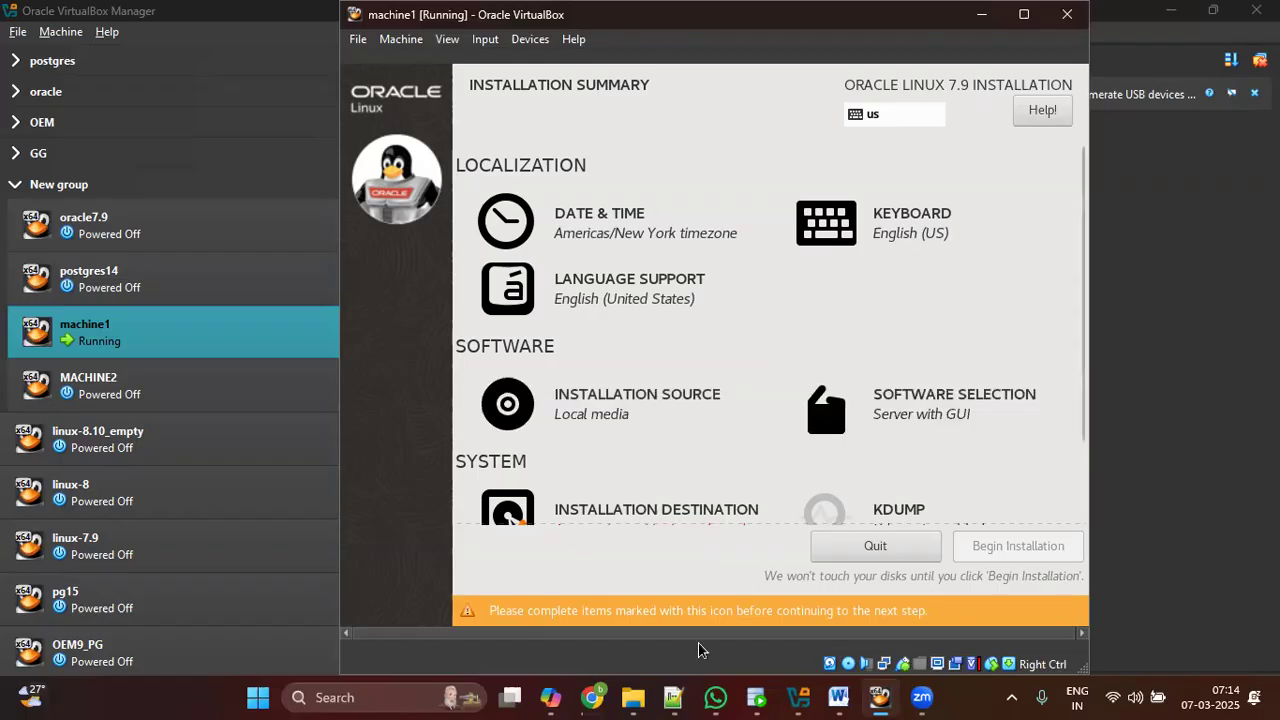
# Step: Copy the Zoom meeting link from the Postgresbatch36 WhatsApp group
pyautogui.click(715, 697)
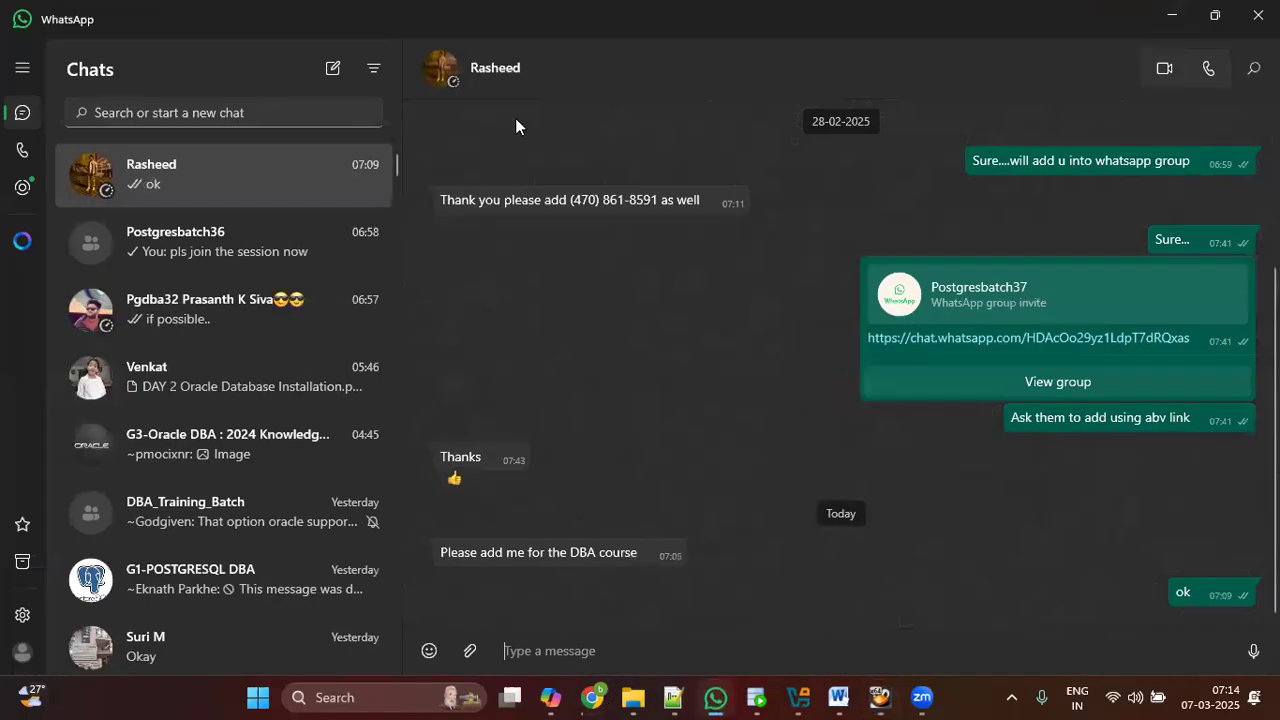
pyautogui.click(251, 246)
pyautogui.scroll(10, 836, 366)
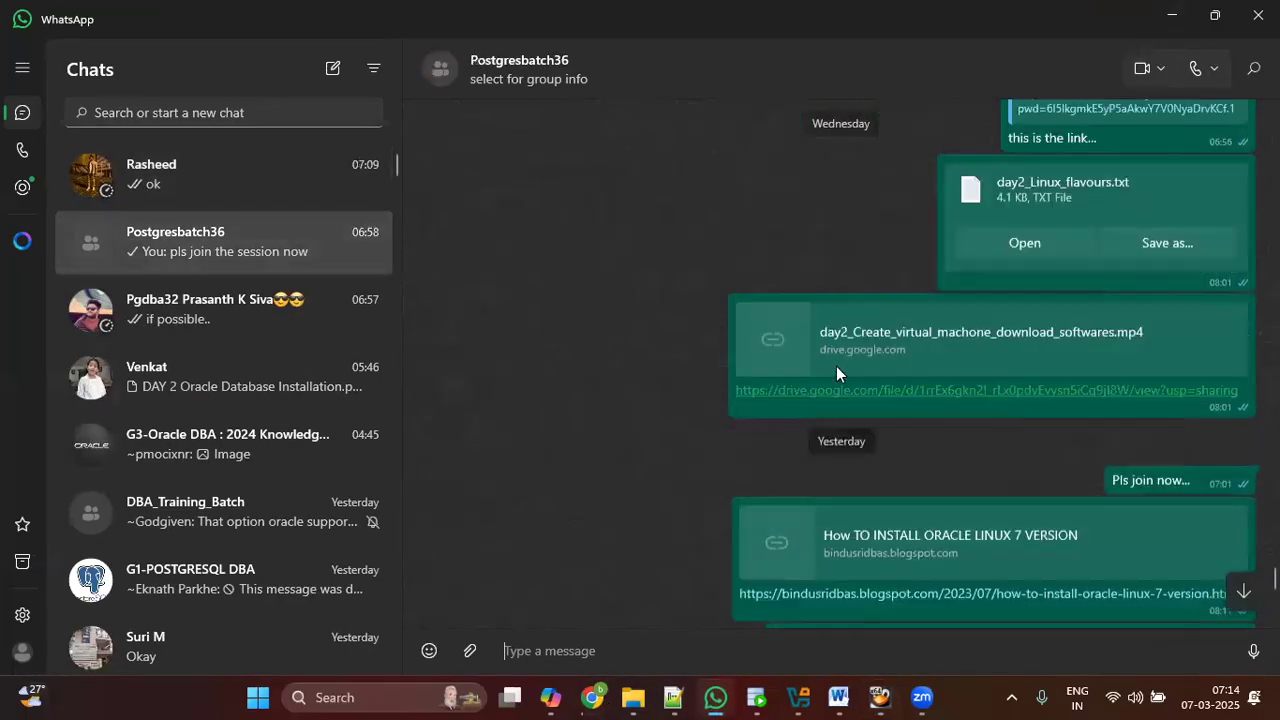
pyautogui.scroll(4, 872, 306)
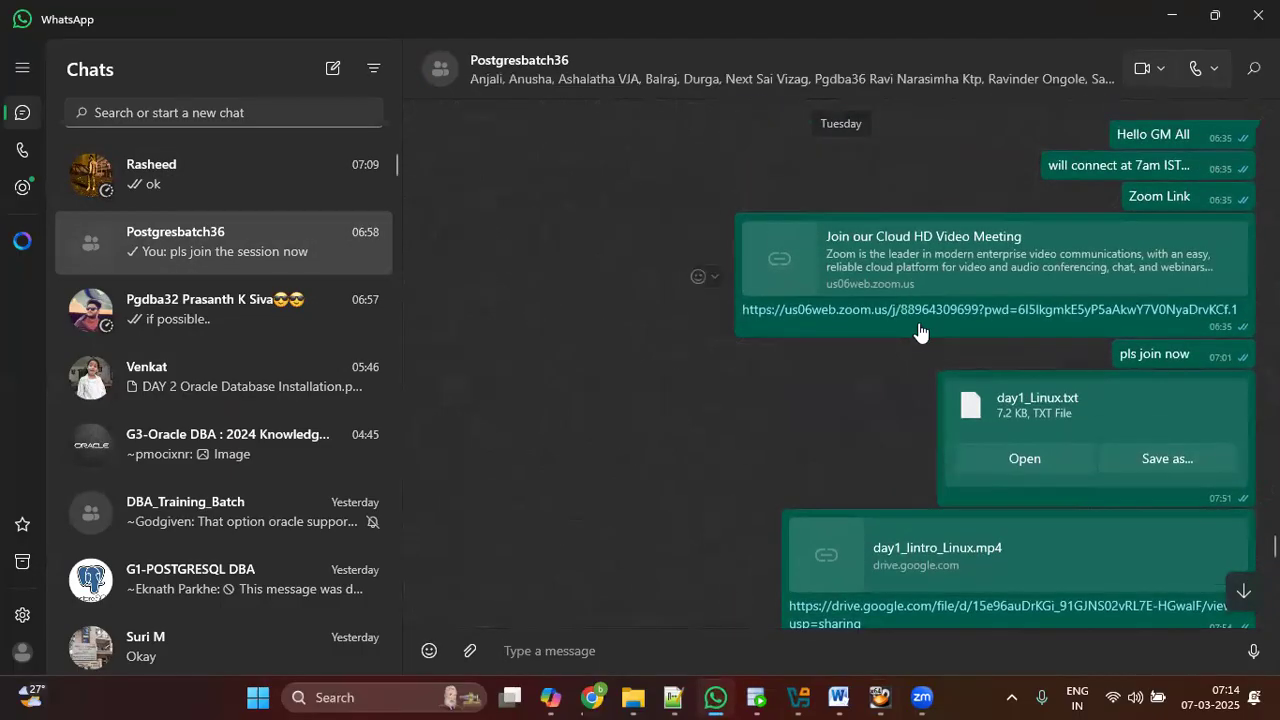
pyautogui.rightClick(951, 329)
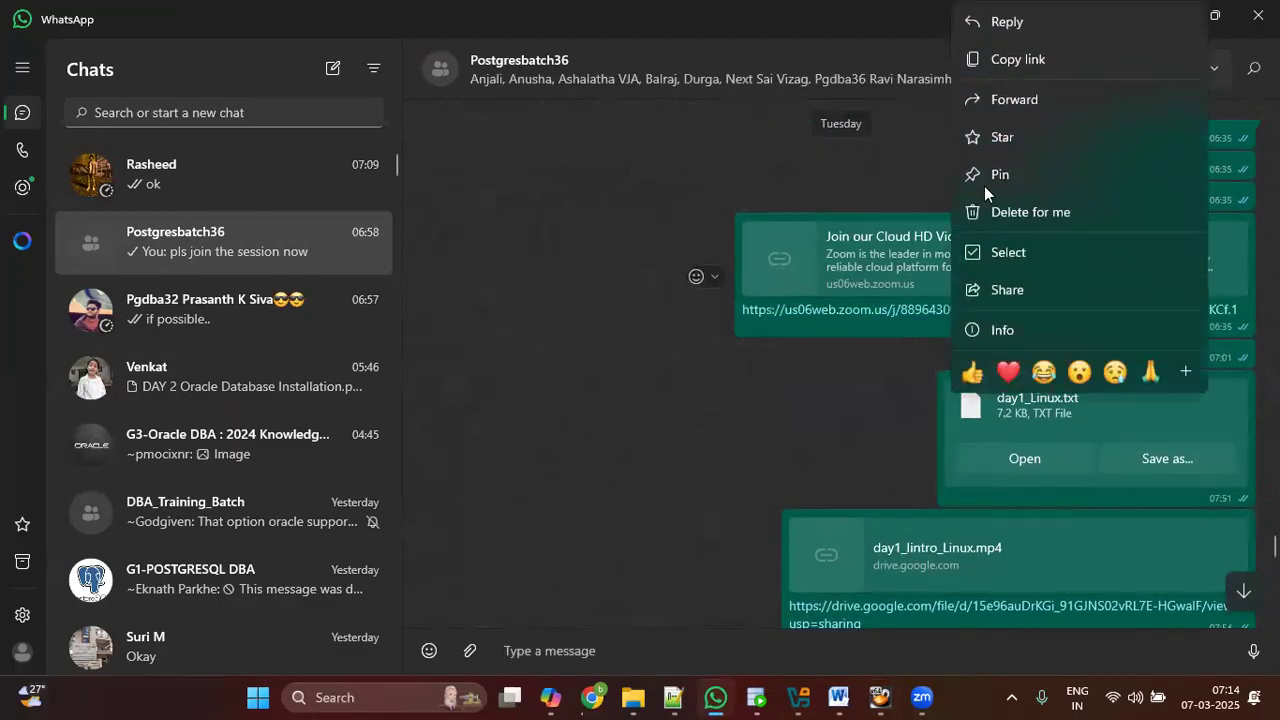
pyautogui.click(1001, 58)
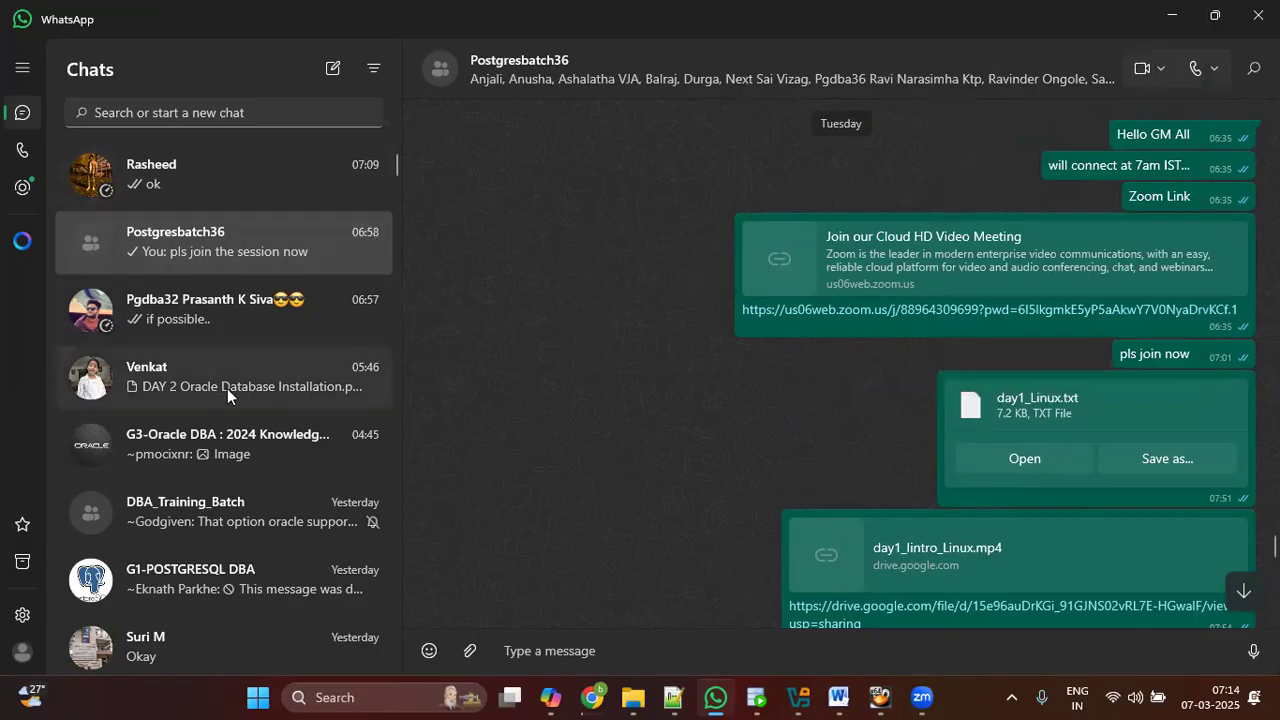
# Step: Search for the contact's chat, paste the Zoom link and send it
pyautogui.click(196, 113)
pyautogui.write('siri')
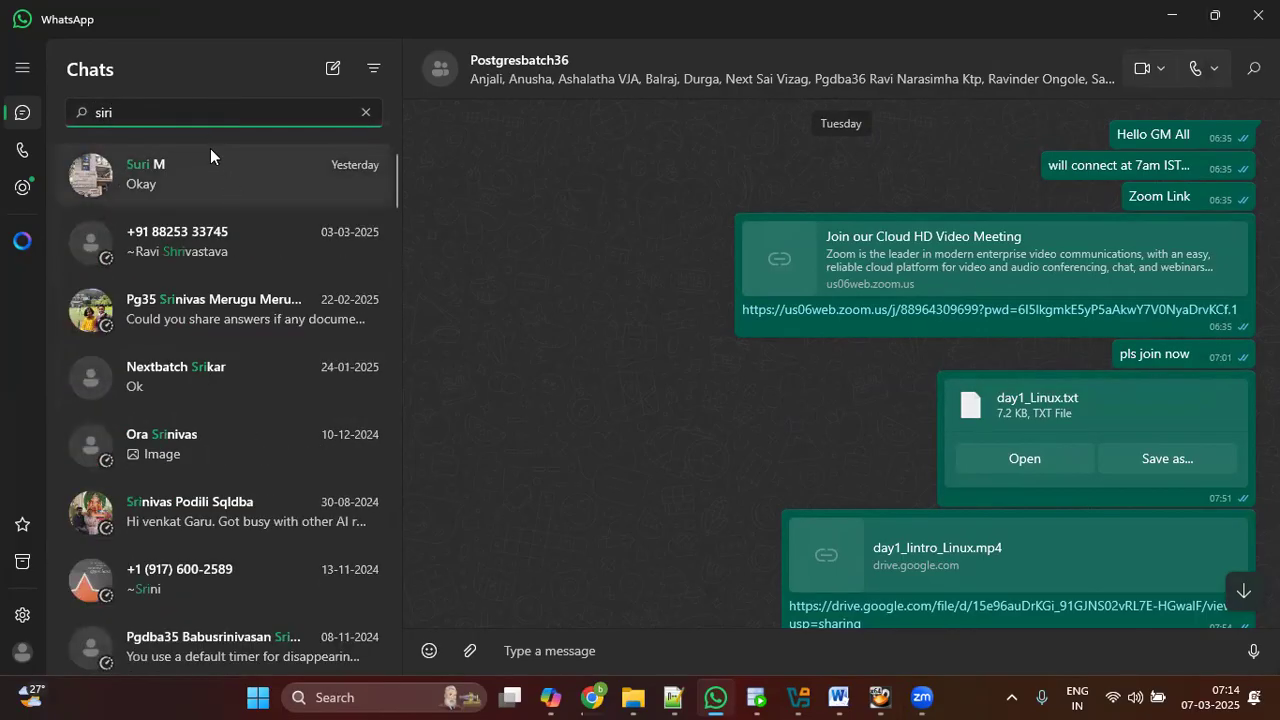
pyautogui.press('BackSpace')
pyautogui.press('BackSpace')
pyautogui.press('BackSpace')
pyautogui.press('BackSpace')
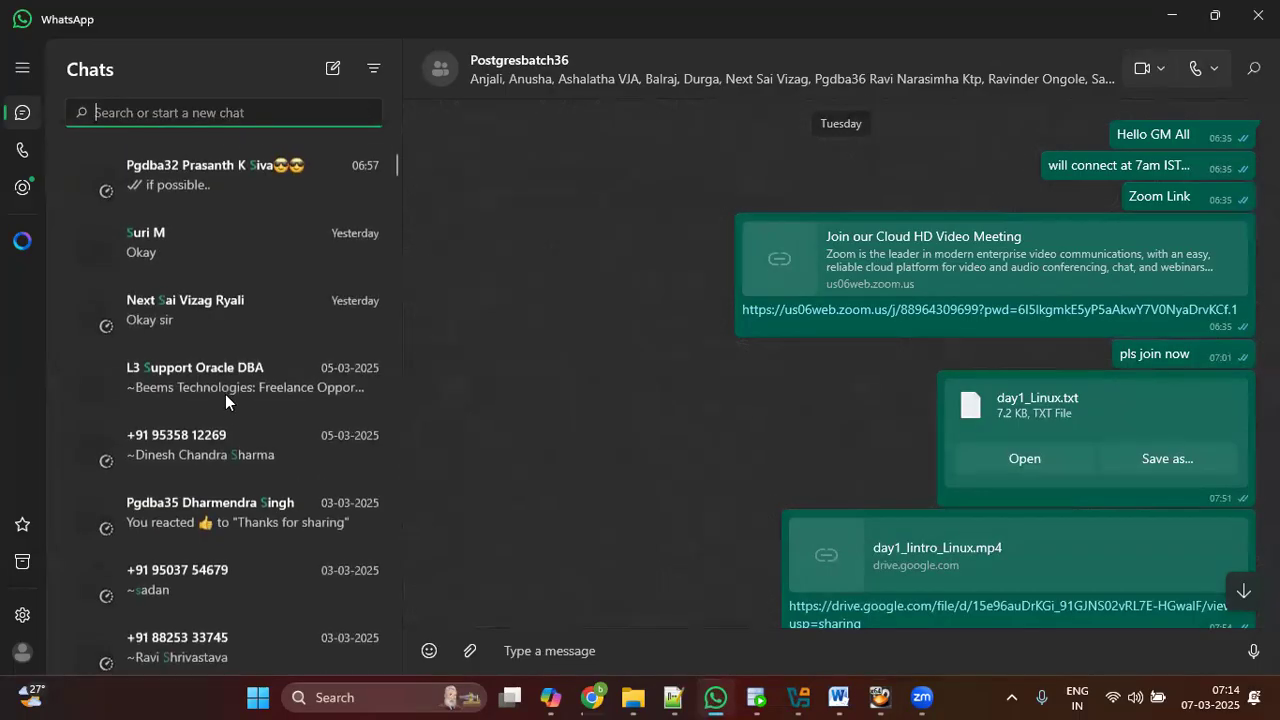
pyautogui.click(195, 242)
pyautogui.click(230, 116)
pyautogui.write('venk')
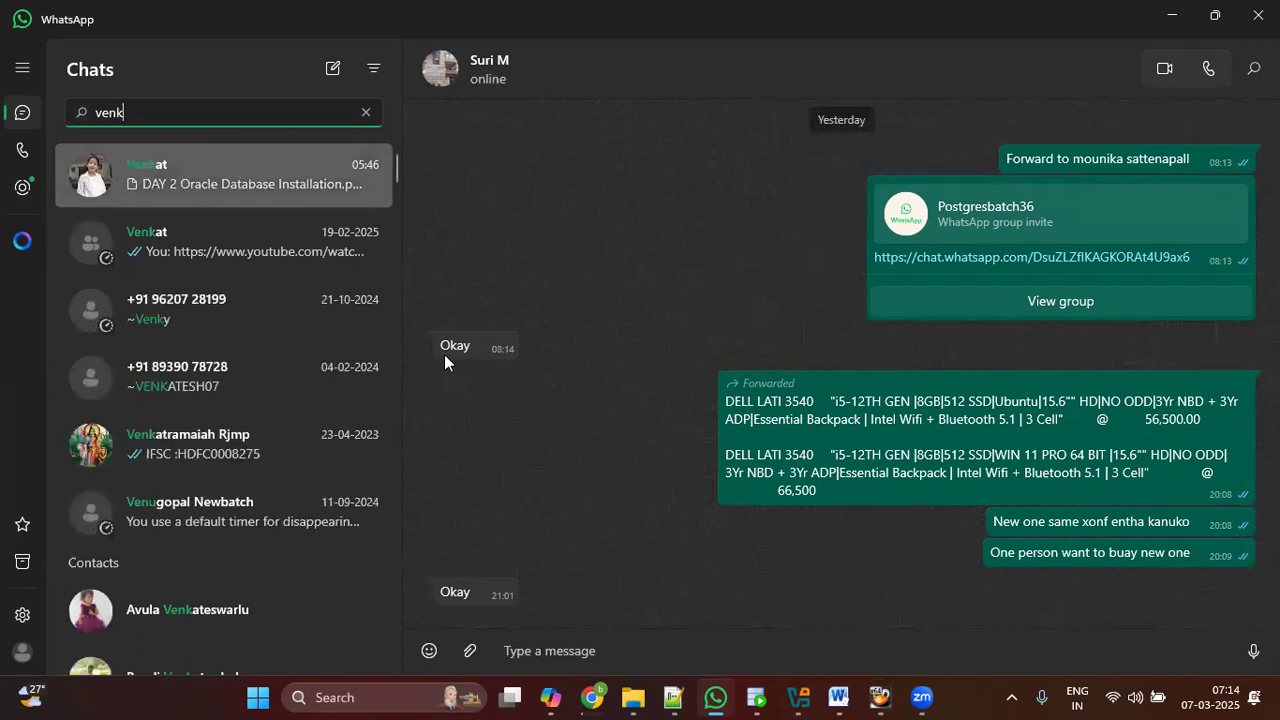
pyautogui.press('Return')
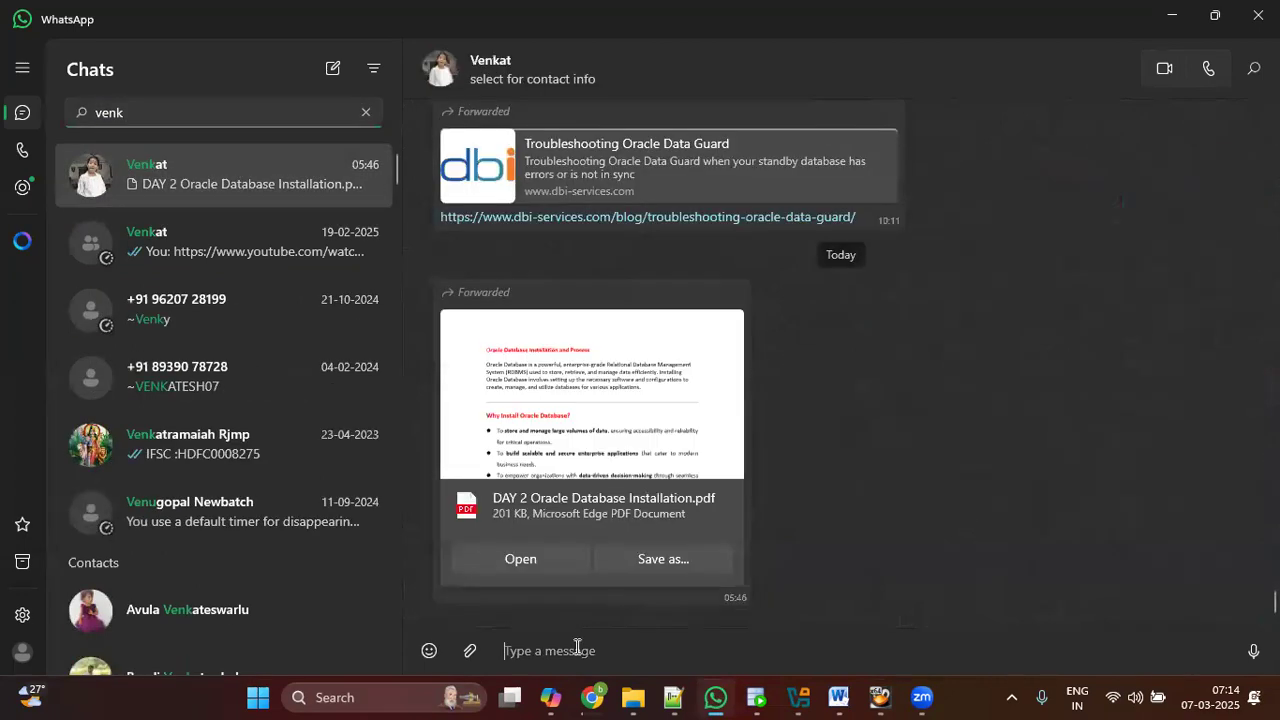
pyautogui.hotkey('ctrl', 'v')
pyautogui.press('Return')
# Step: Glance at WhatsApp once more and return to the machine1 installer
pyautogui.click(1166, 14)
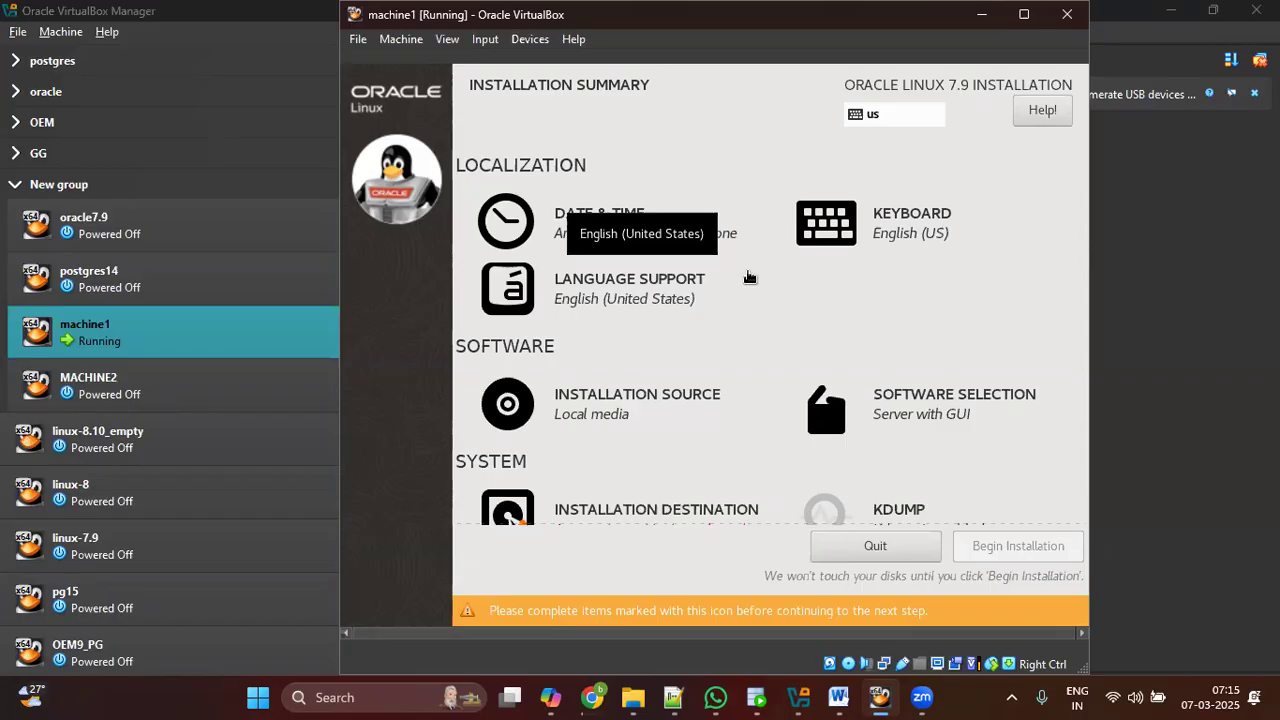
pyautogui.click(715, 697)
pyautogui.scroll(-3, 270, 308)
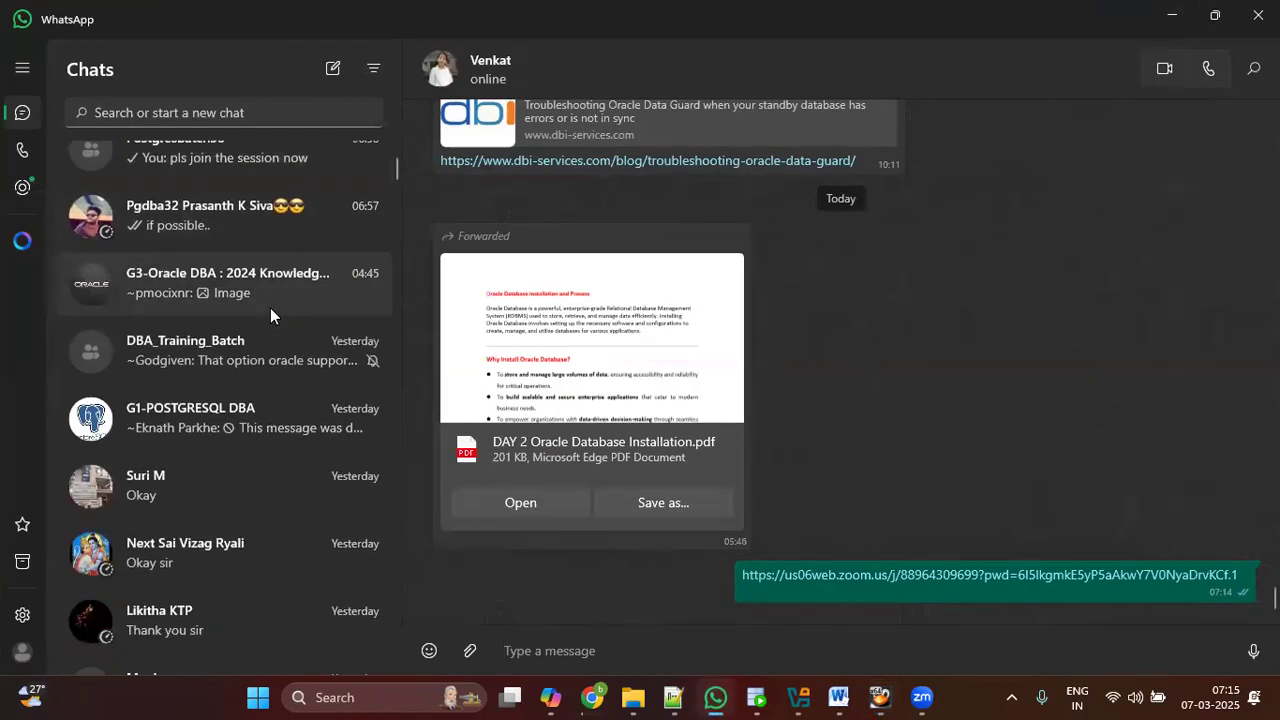
pyautogui.scroll(3, 270, 316)
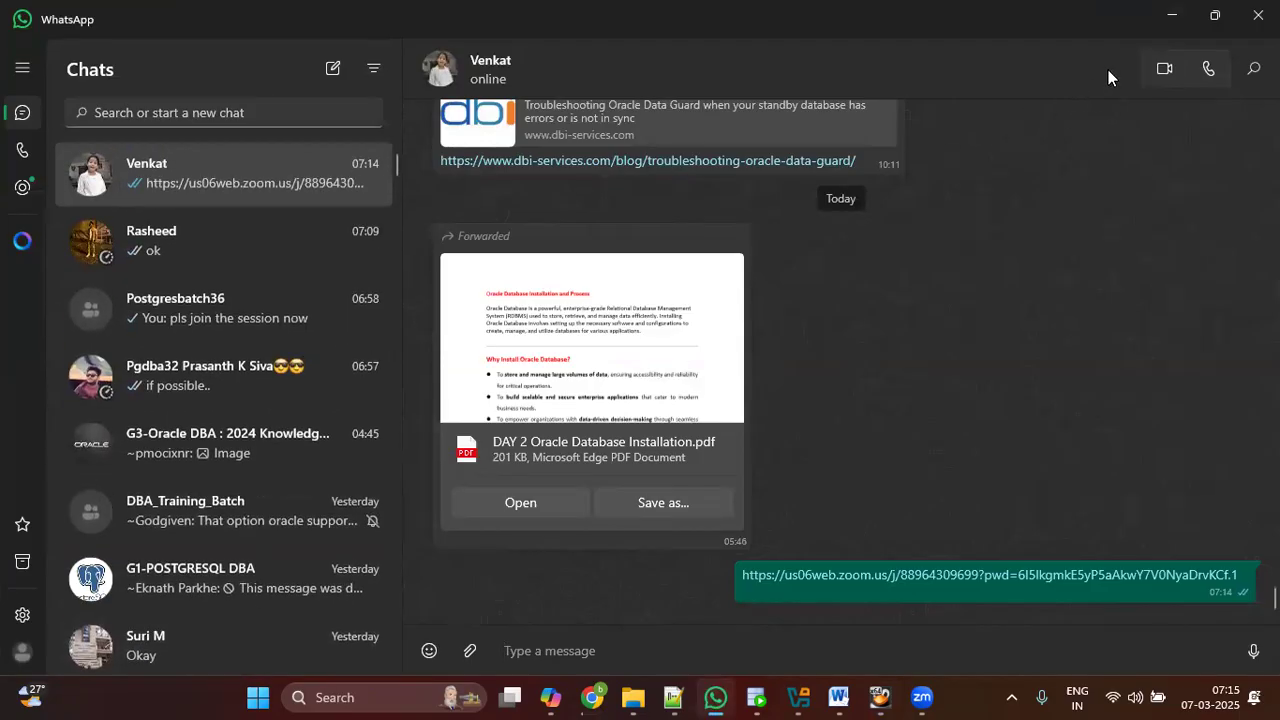
pyautogui.hotkey('alt', 'Tab')
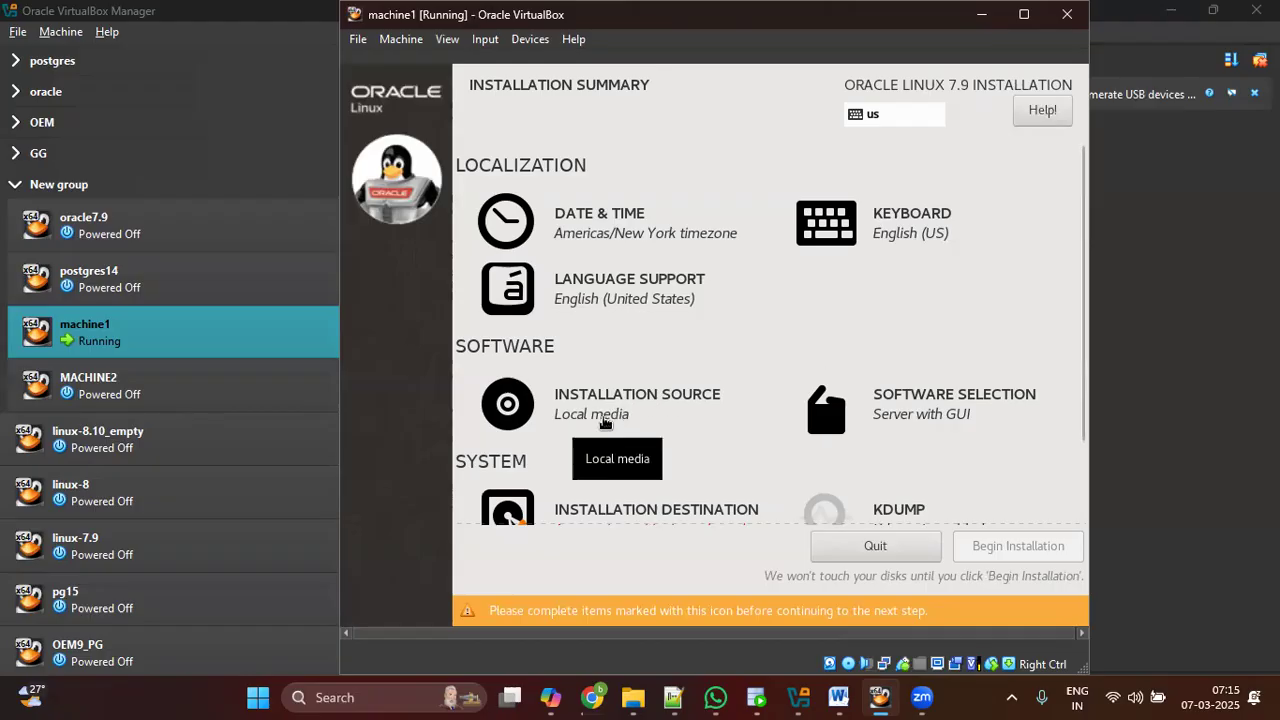
# Step: In Installation Destination, choose 'I will configure partitioning' for the 200 GiB disk
pyautogui.scroll(-2, 685, 507)
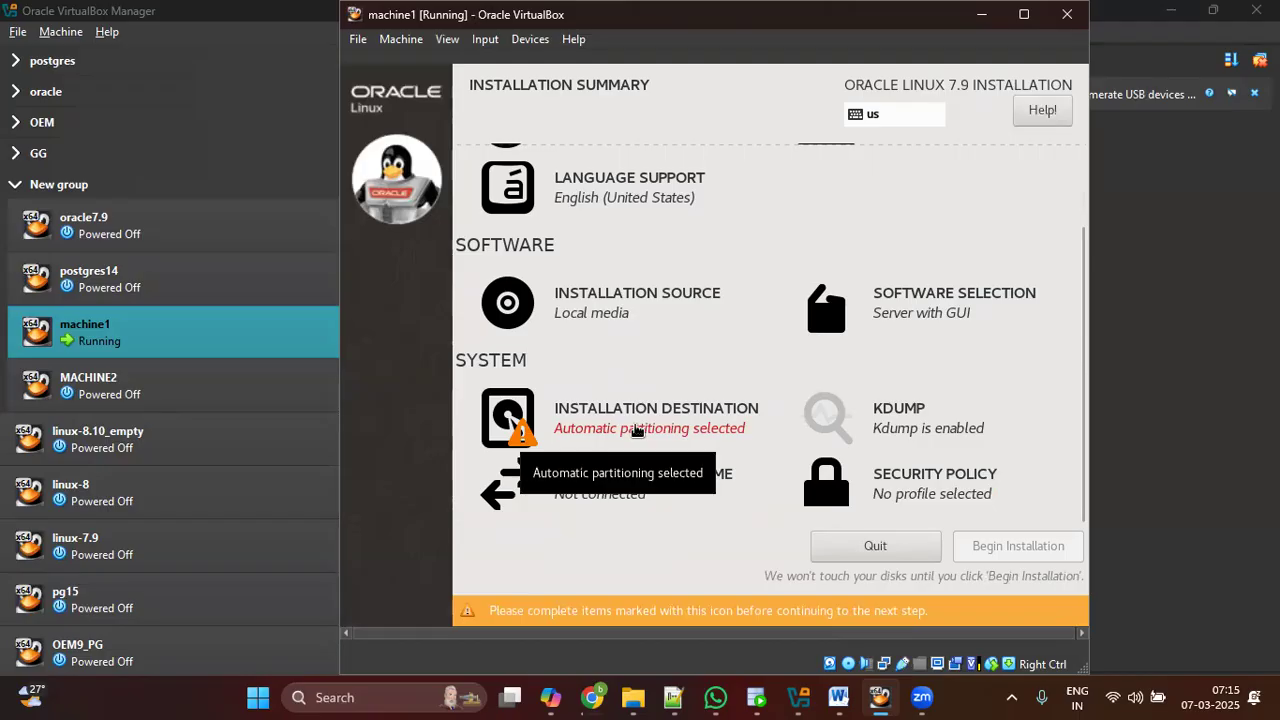
pyautogui.click(637, 428)
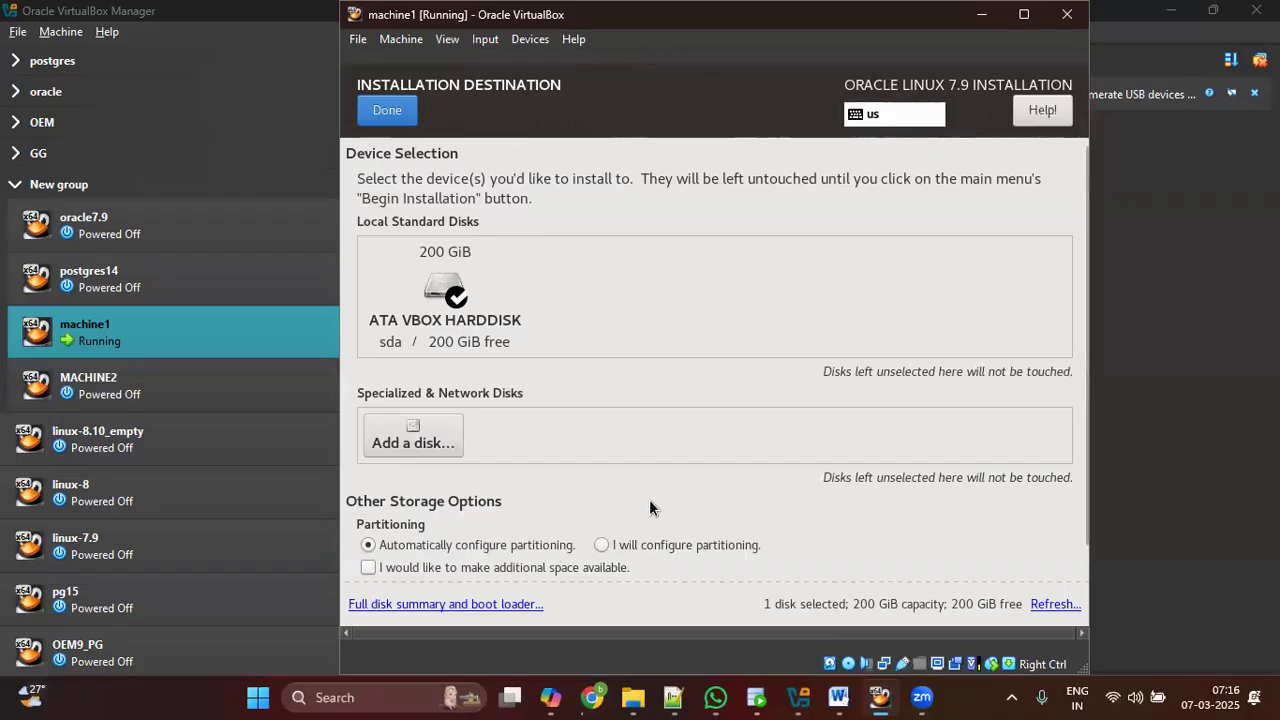
pyautogui.click(601, 547)
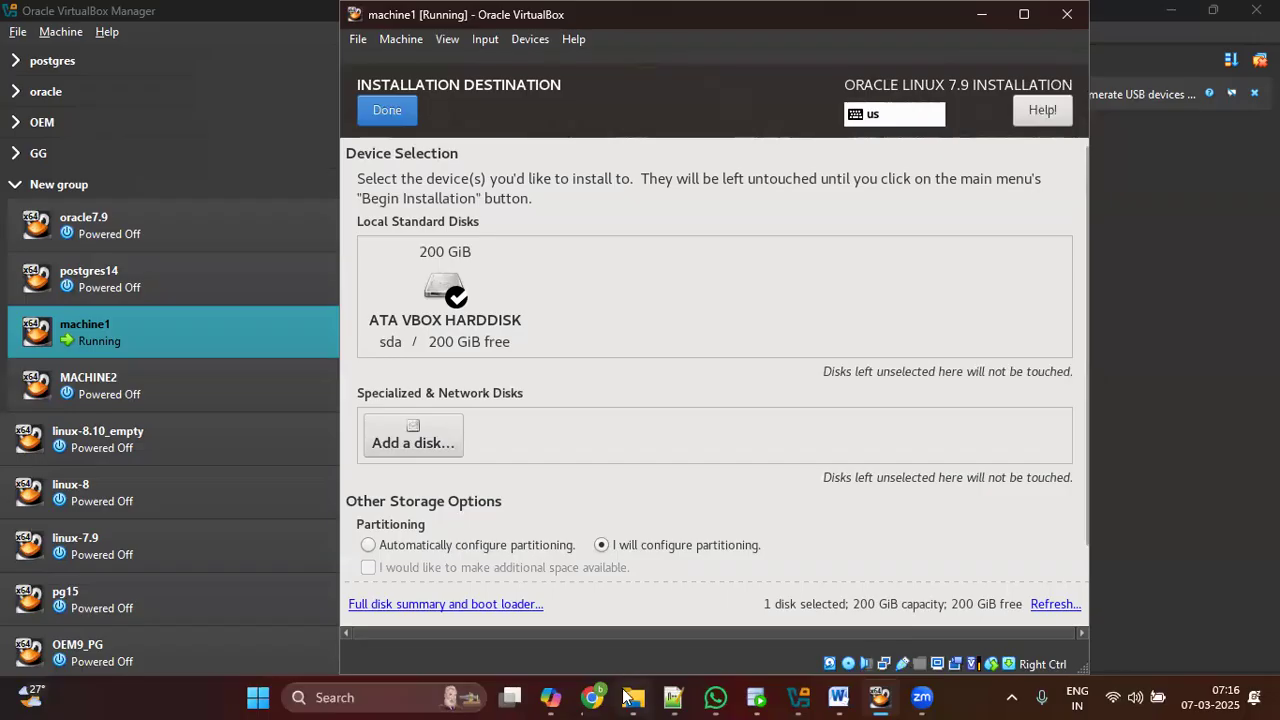
pyautogui.click(592, 697)
# Step: Scroll the tutorial to Step 22 on local standard disks, then return to machine1
pyautogui.scroll(-4, 628, 466)
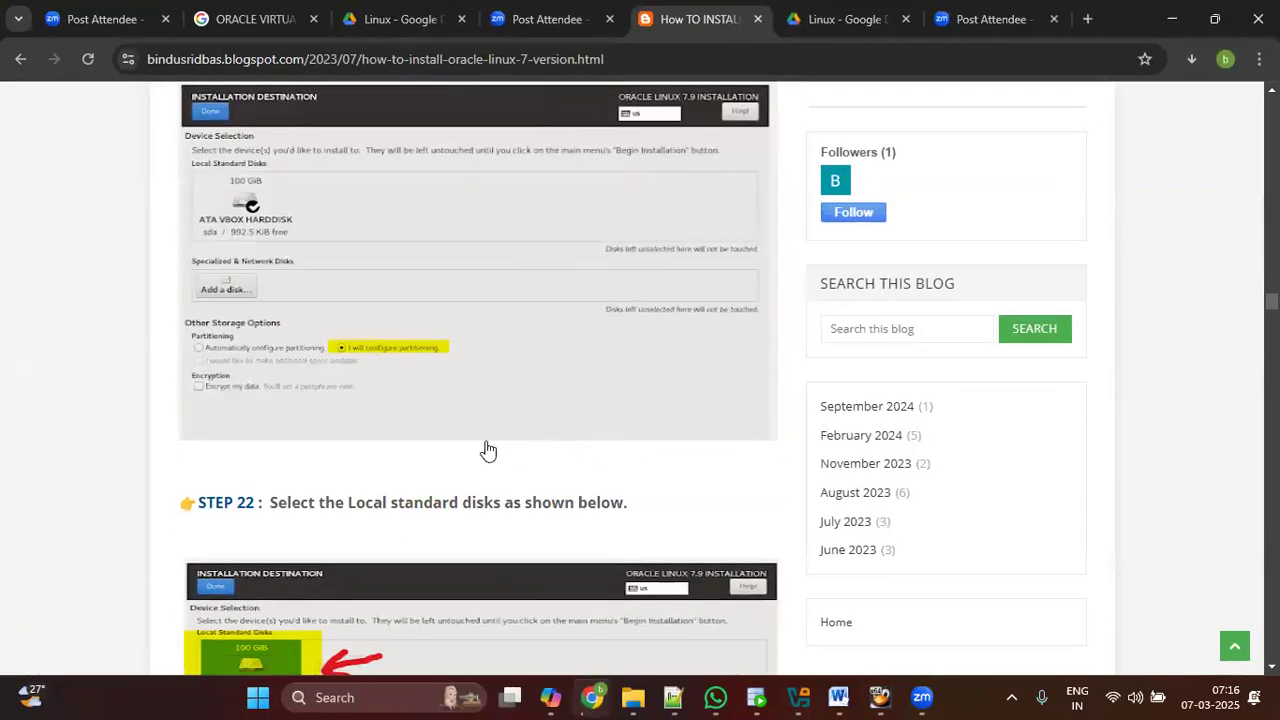
pyautogui.scroll(-2, 508, 396)
pyautogui.scroll(-2, 508, 396)
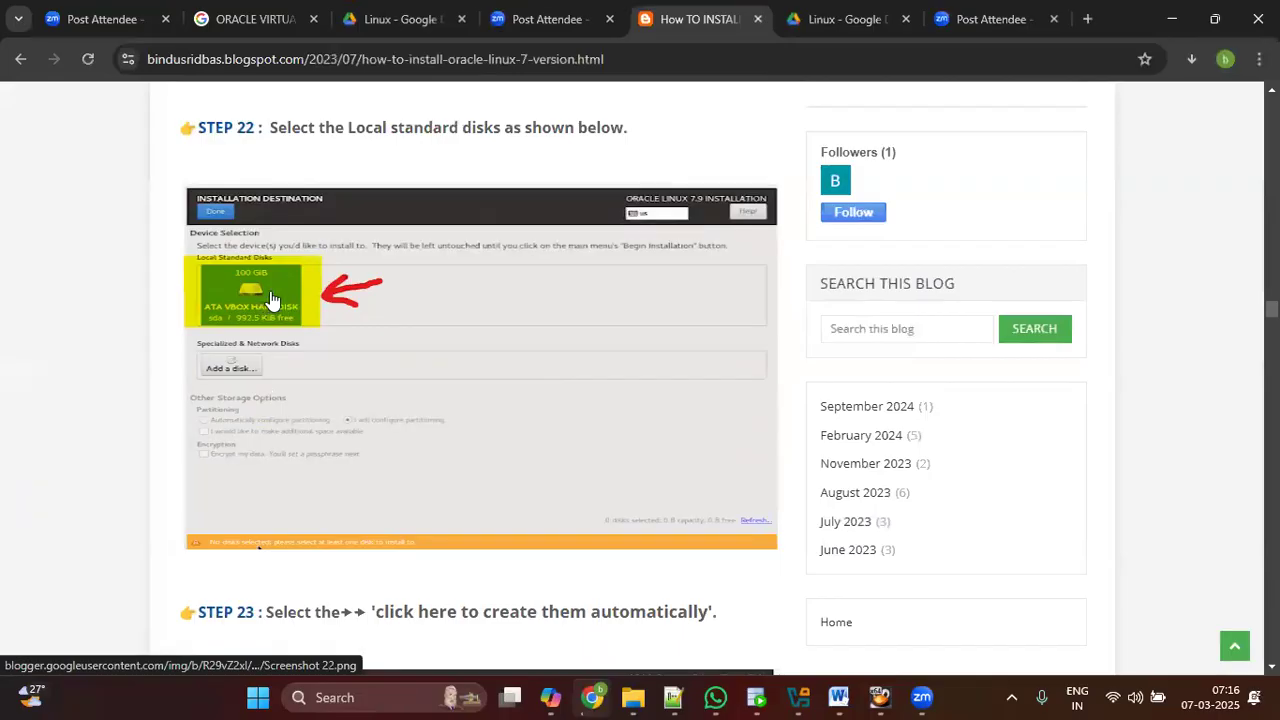
pyautogui.click(880, 697)
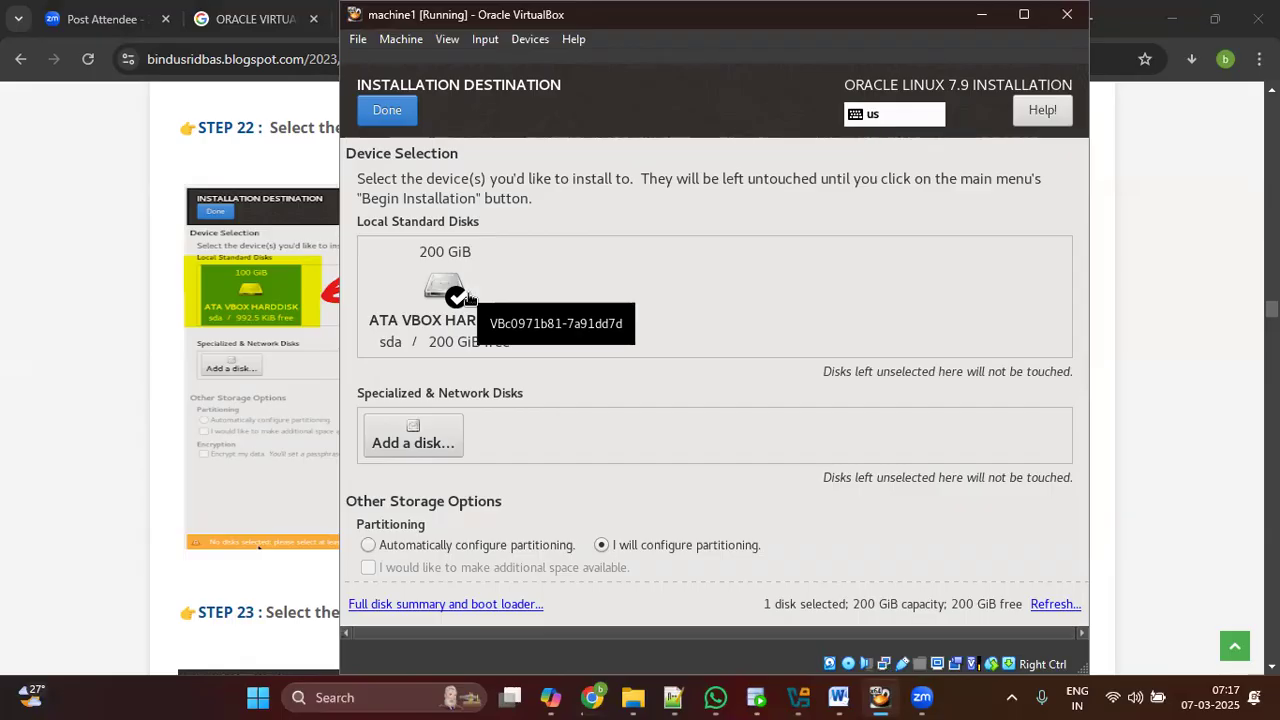
# Step: Deselect the 200 GiB disk and consult the tutorial's disk-selection steps
pyautogui.click(472, 296)
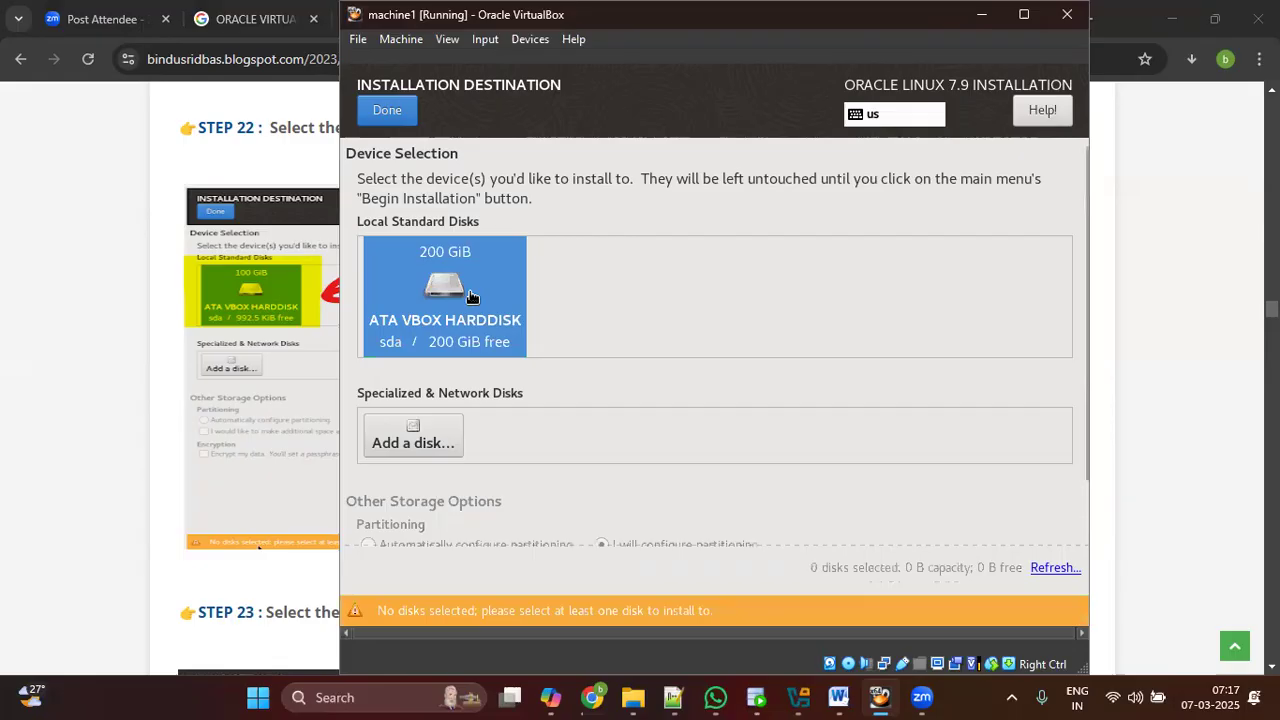
pyautogui.click(592, 697)
pyautogui.scroll(-1, 589, 423)
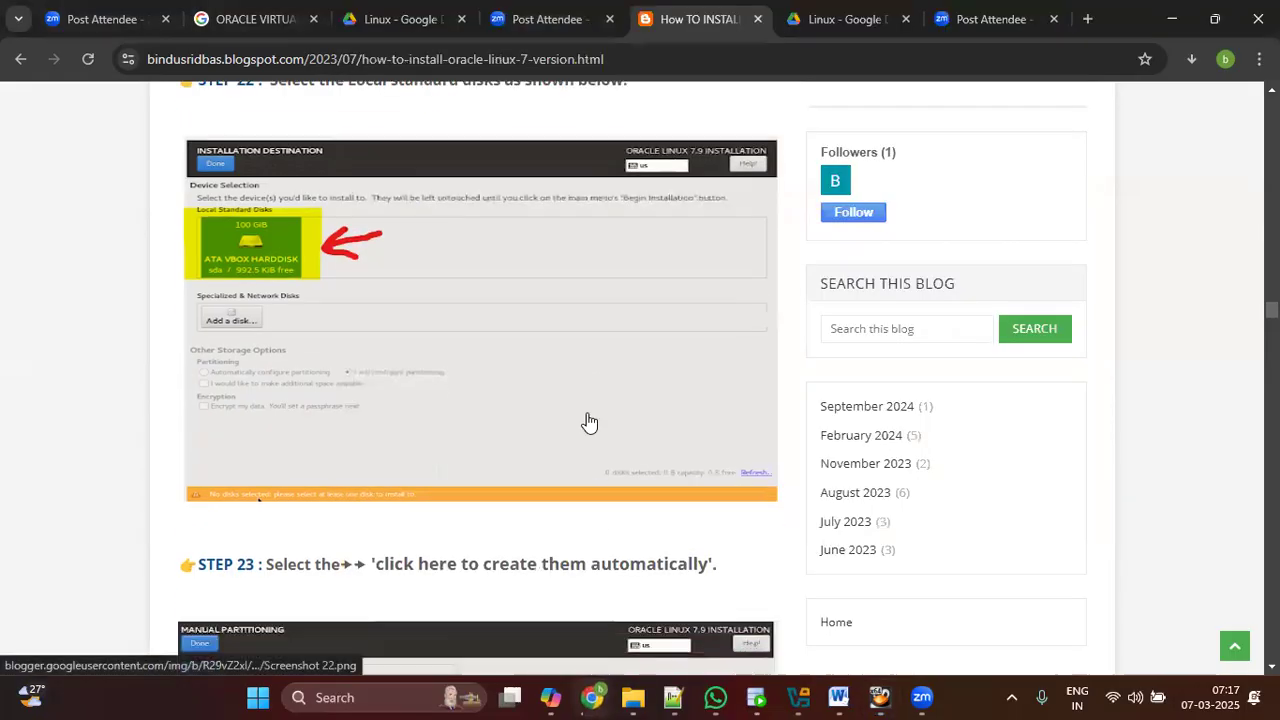
pyautogui.scroll(-2, 589, 423)
pyautogui.scroll(-1, 589, 423)
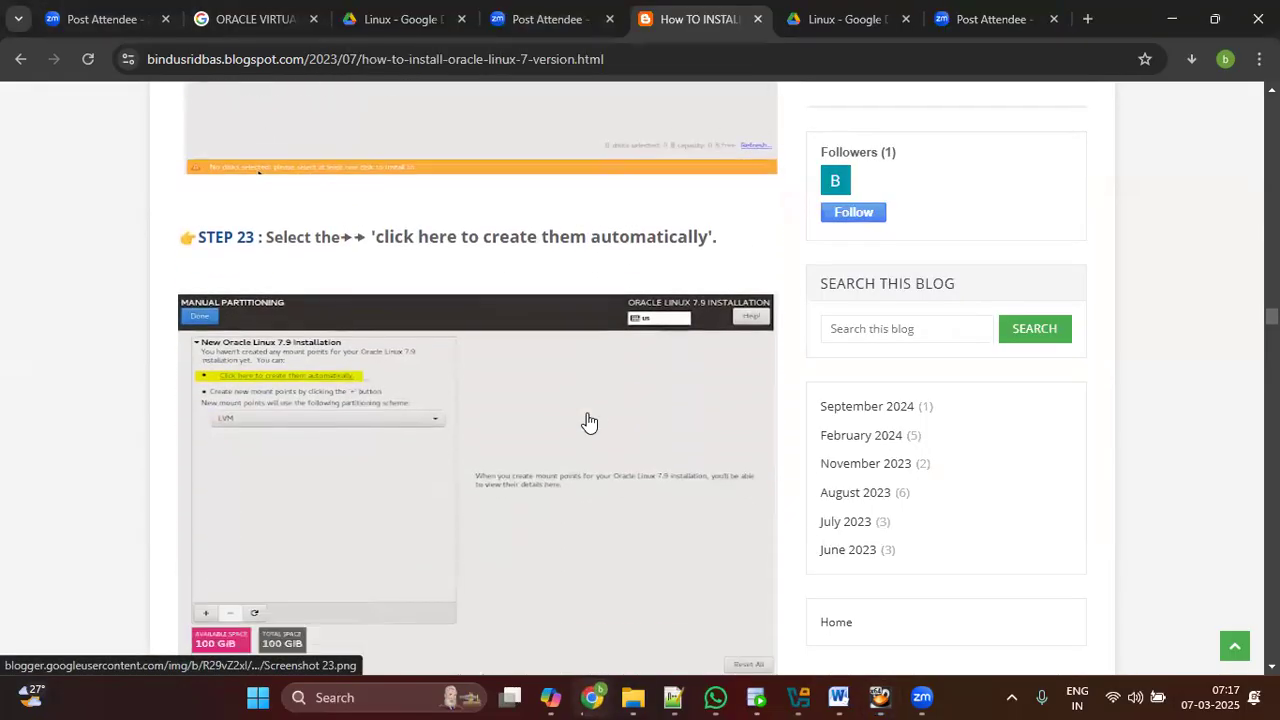
pyautogui.scroll(2, 589, 423)
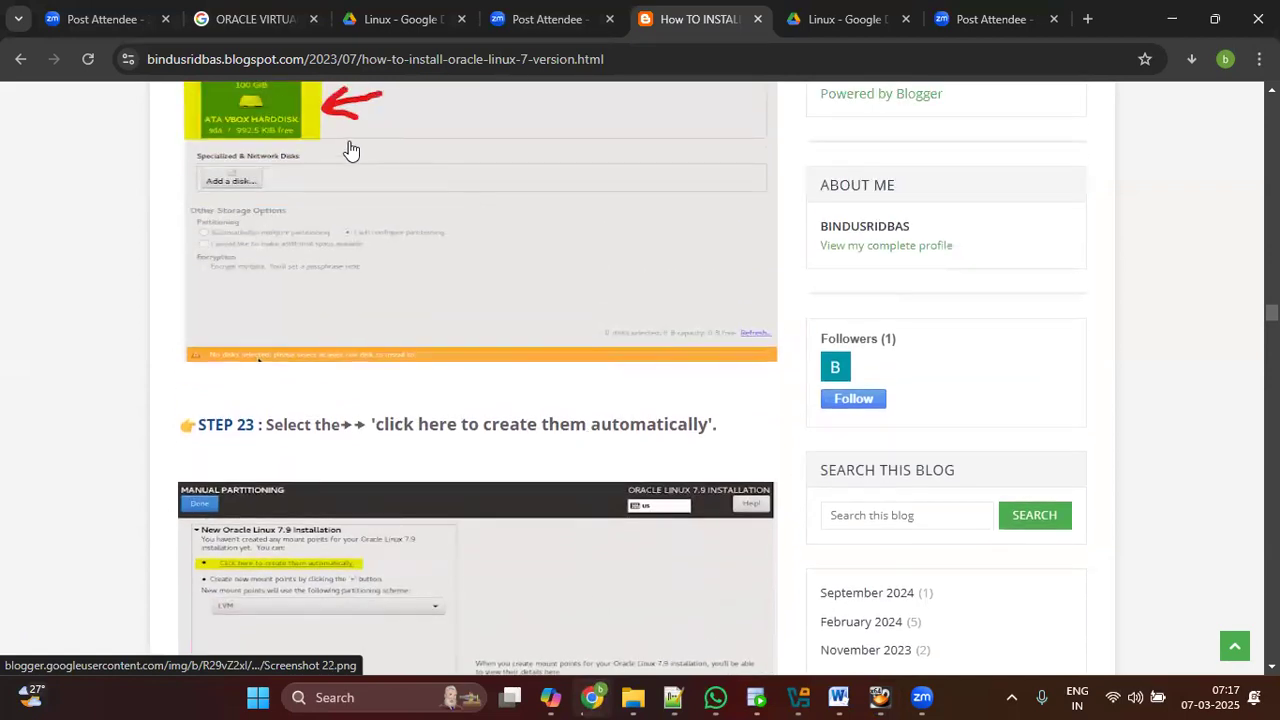
pyautogui.scroll(-1, 634, 431)
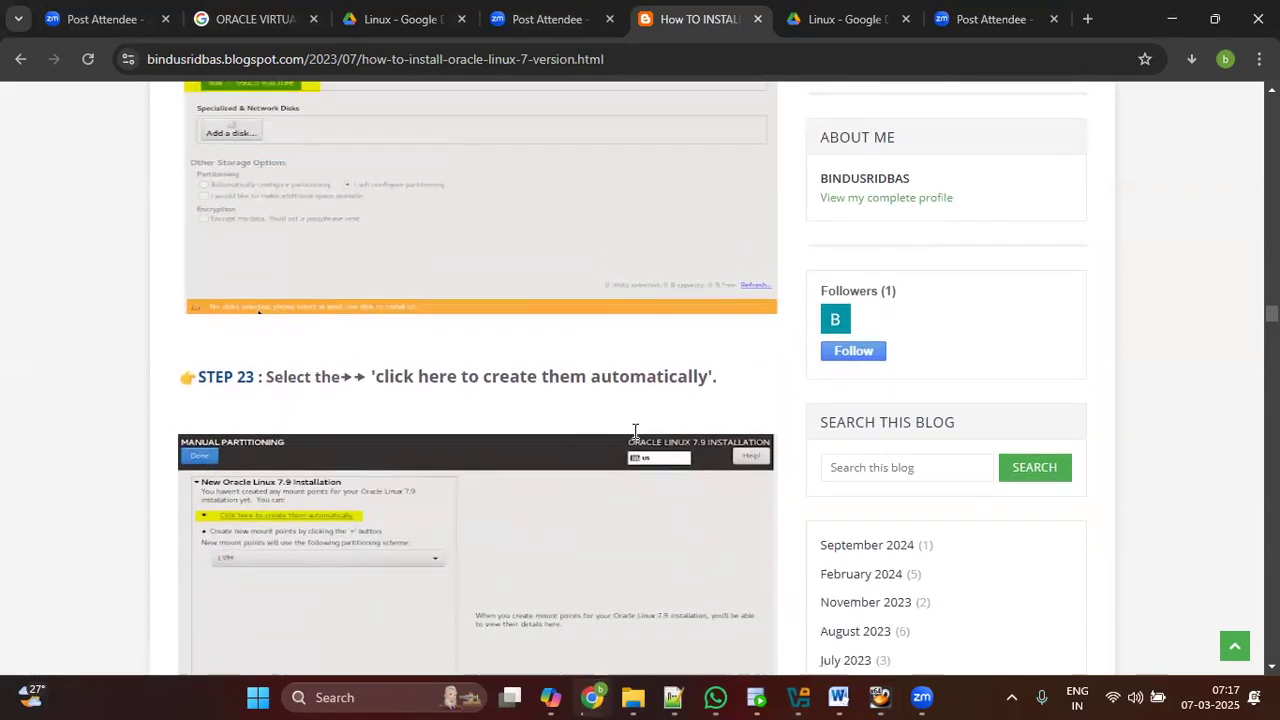
pyautogui.scroll(-1, 352, 452)
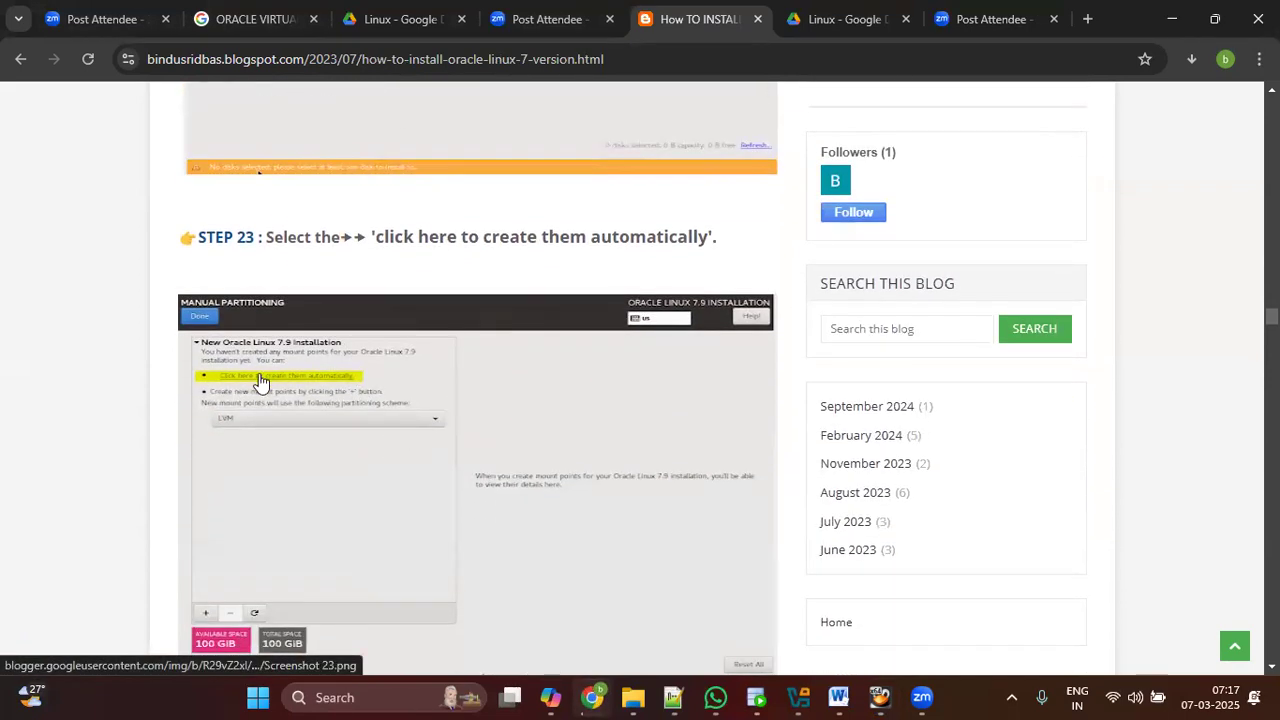
pyautogui.scroll(-5, 609, 523)
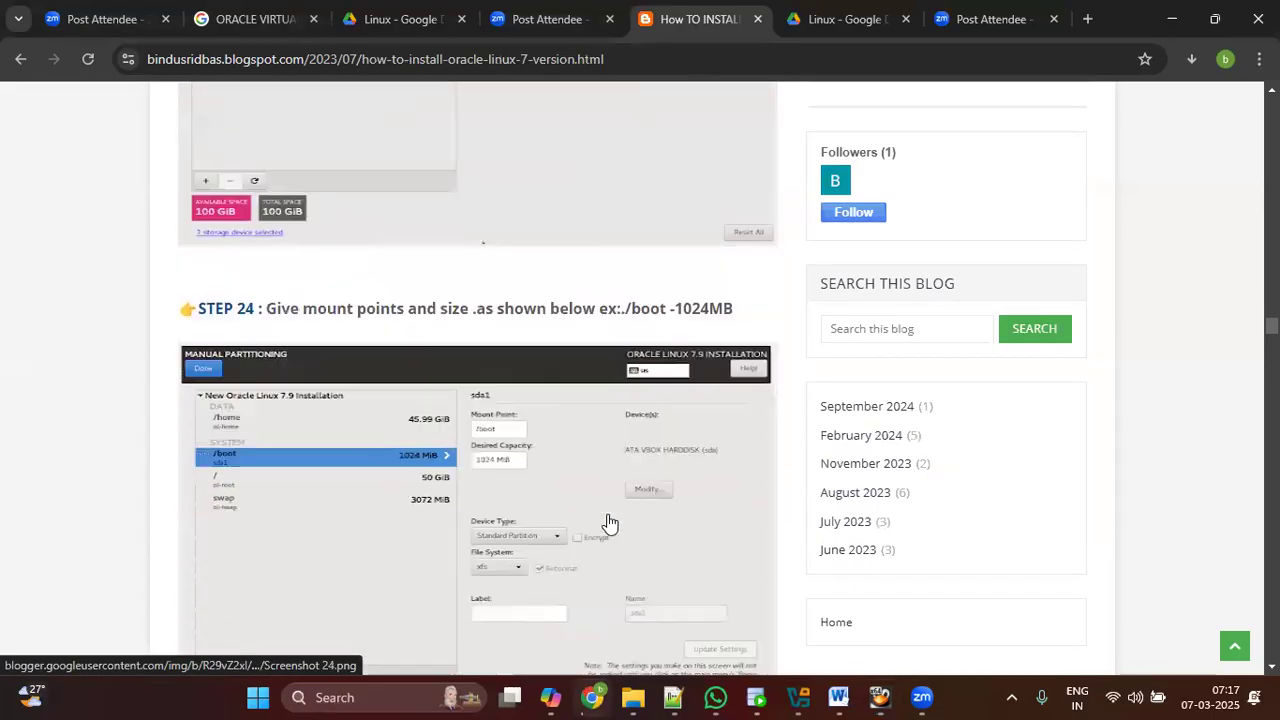
pyautogui.scroll(-1, 609, 523)
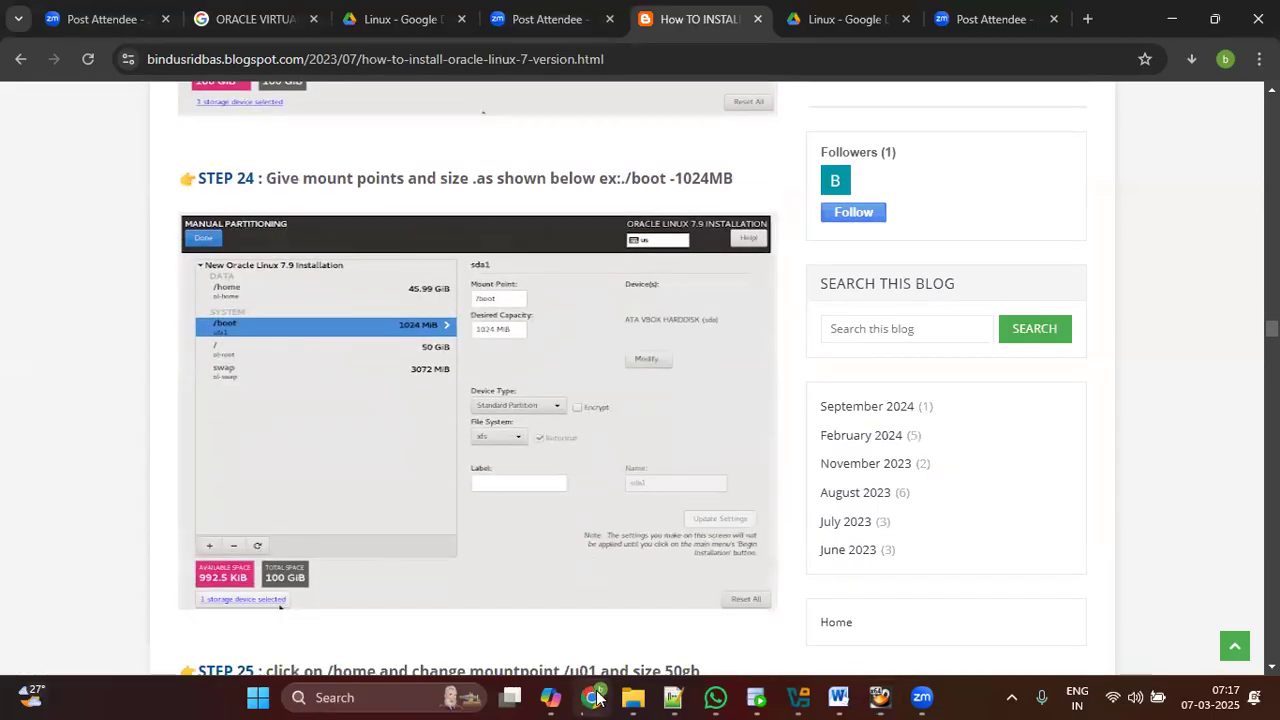
pyautogui.click(592, 697)
# Step: Maximize machine1, reopen Installation Destination and select the 200 GiB disk
pyautogui.scroll(-1, 455, 428)
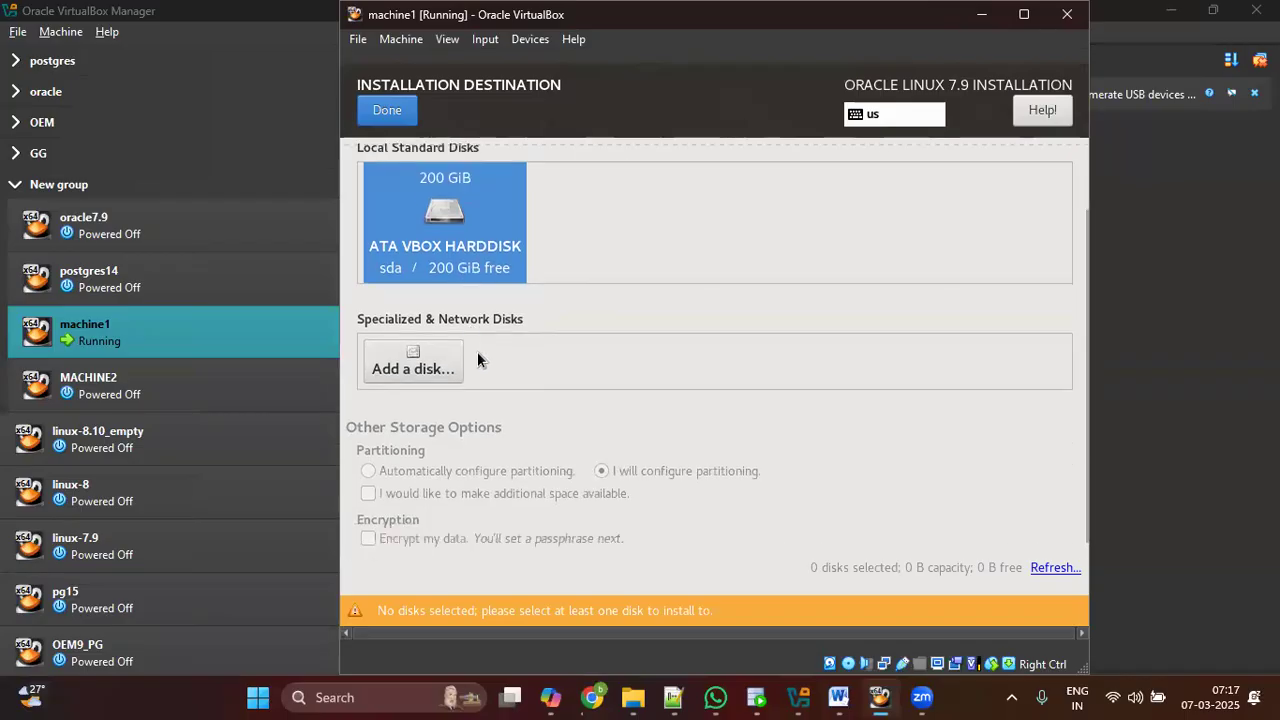
pyautogui.scroll(1, 865, 342)
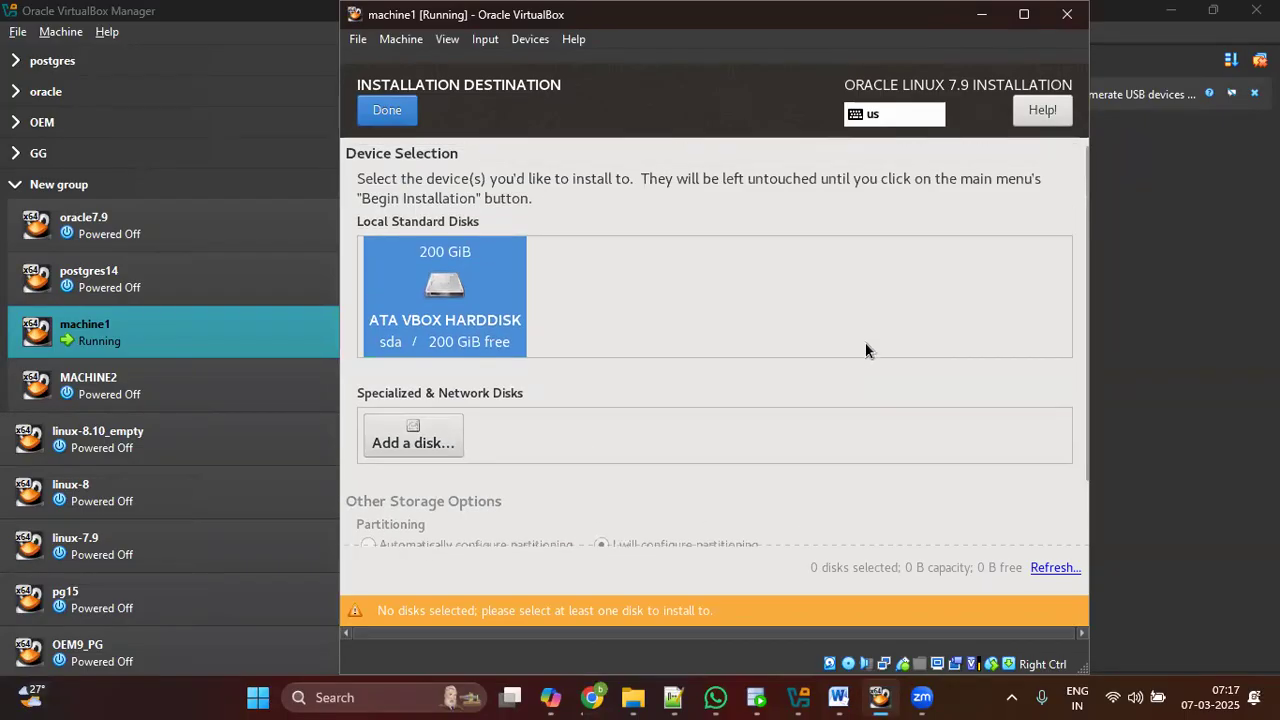
pyautogui.scroll(-1, 891, 175)
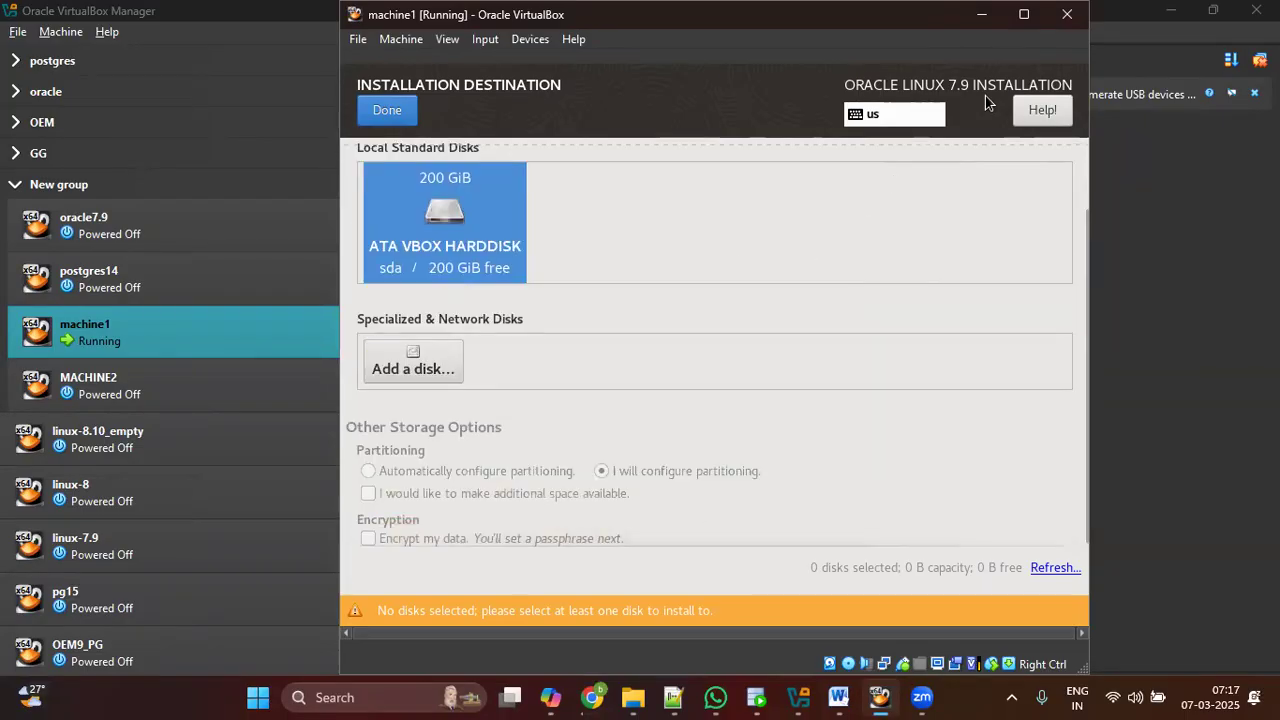
pyautogui.click(1023, 14)
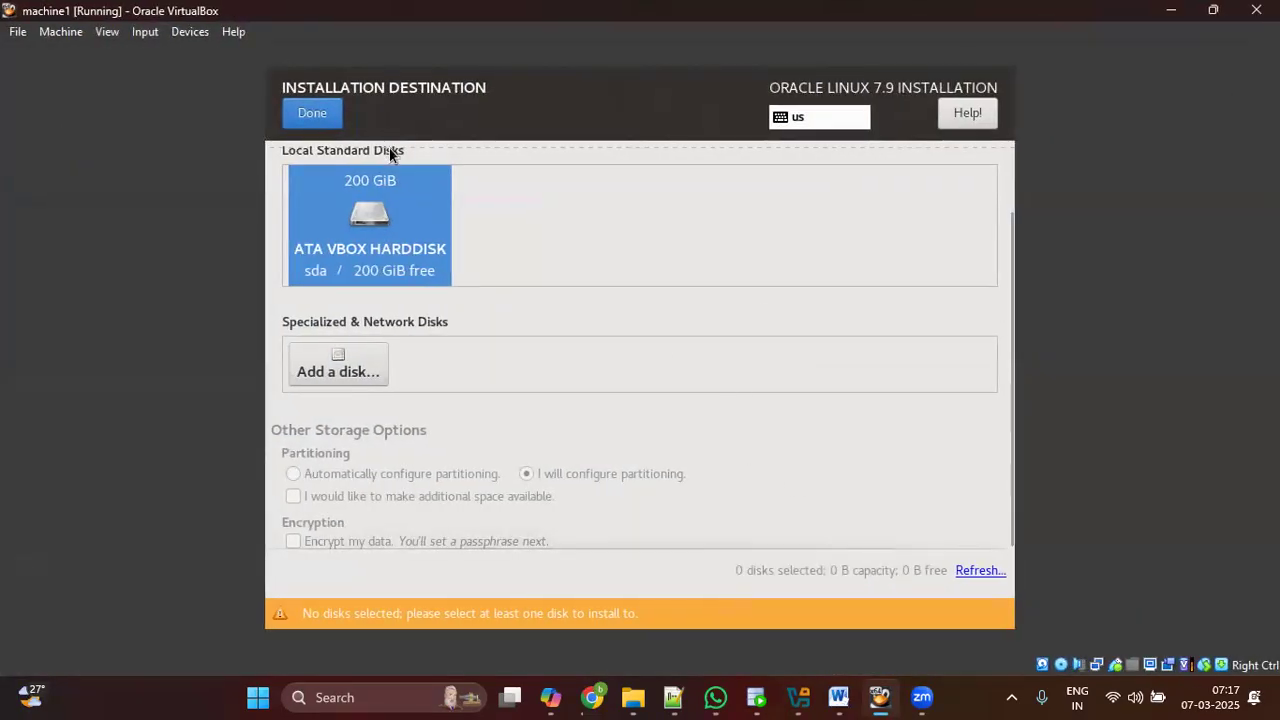
pyautogui.click(330, 114)
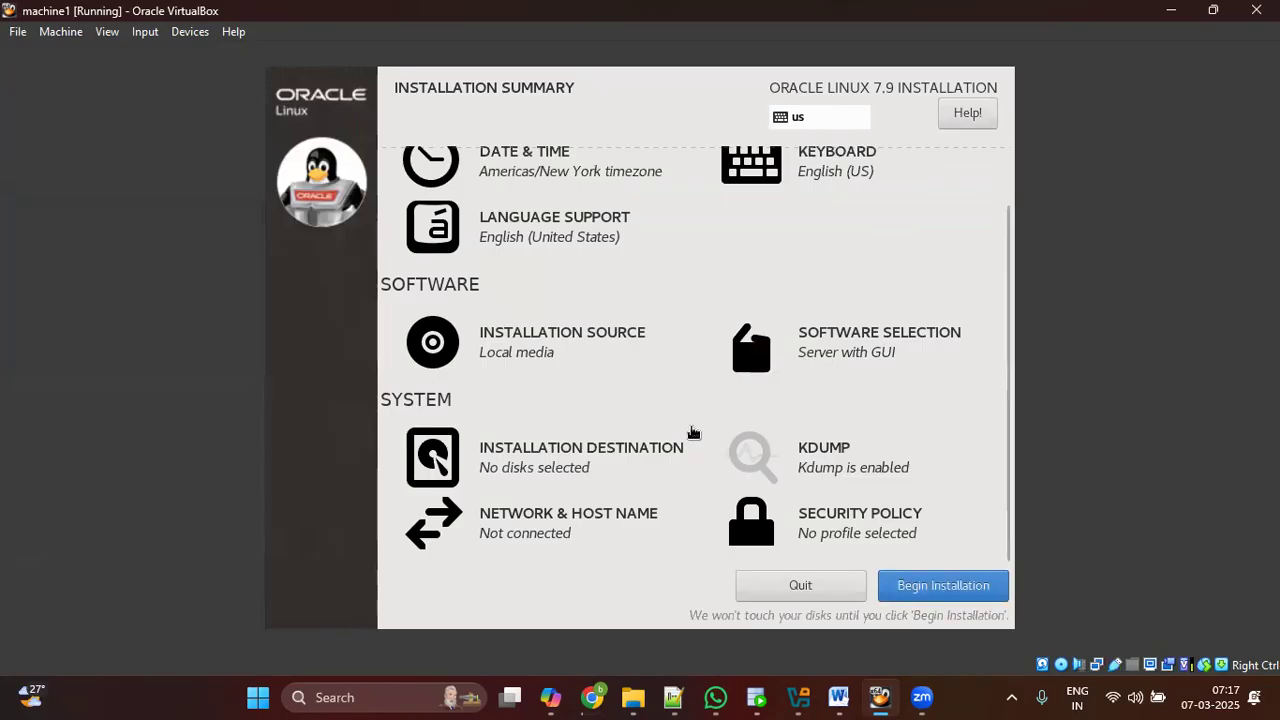
pyautogui.click(605, 477)
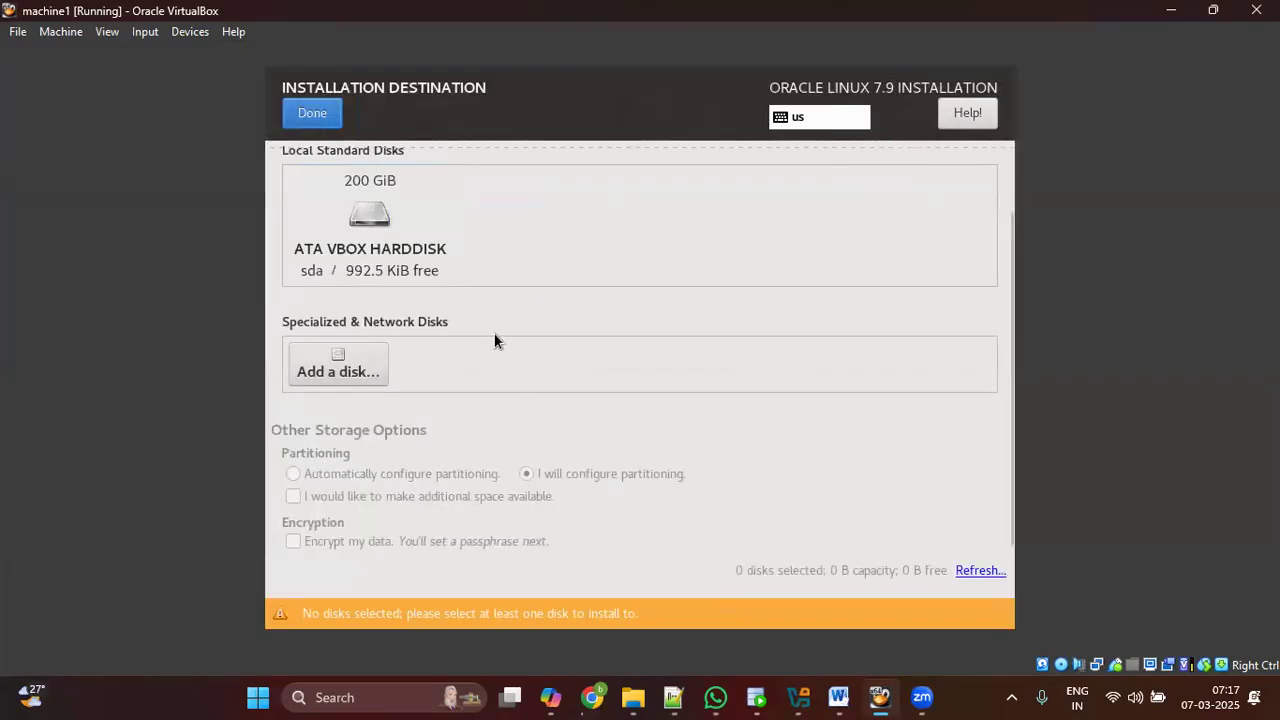
pyautogui.click(368, 254)
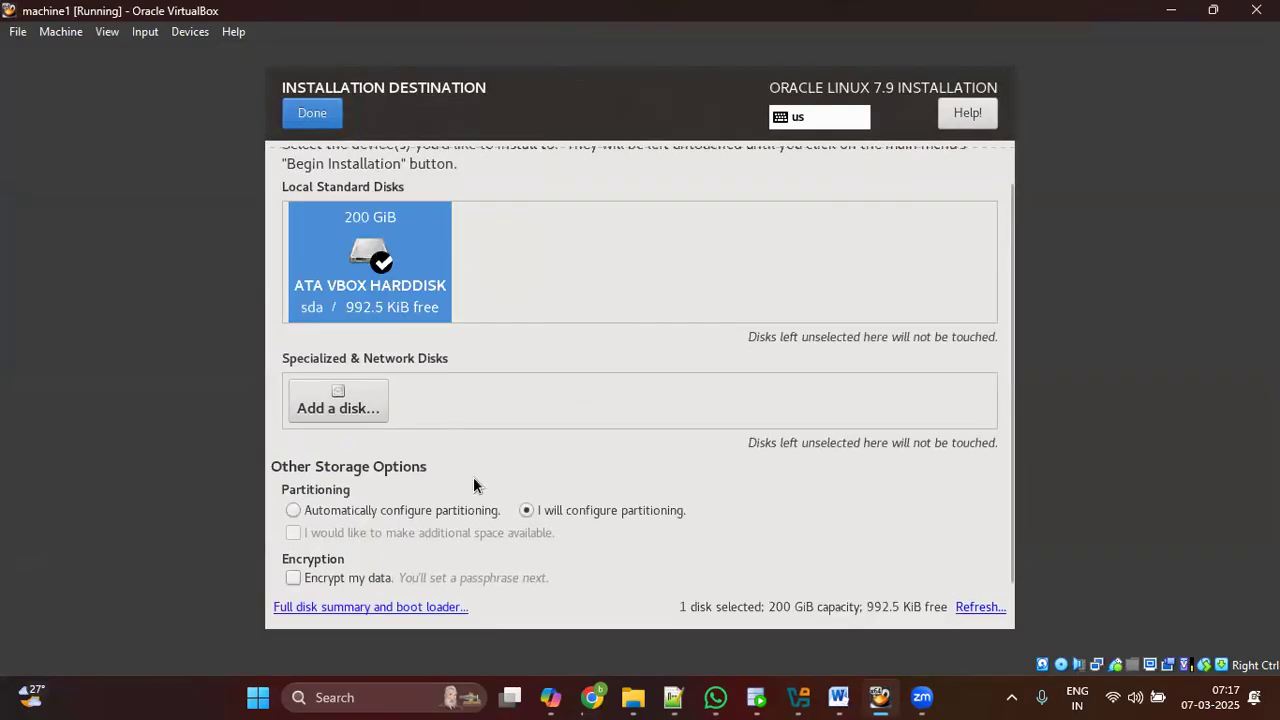
# Step: View the Add a disk page and selected-disk summary, then deselect the 200 GiB disk
pyautogui.click(415, 607)
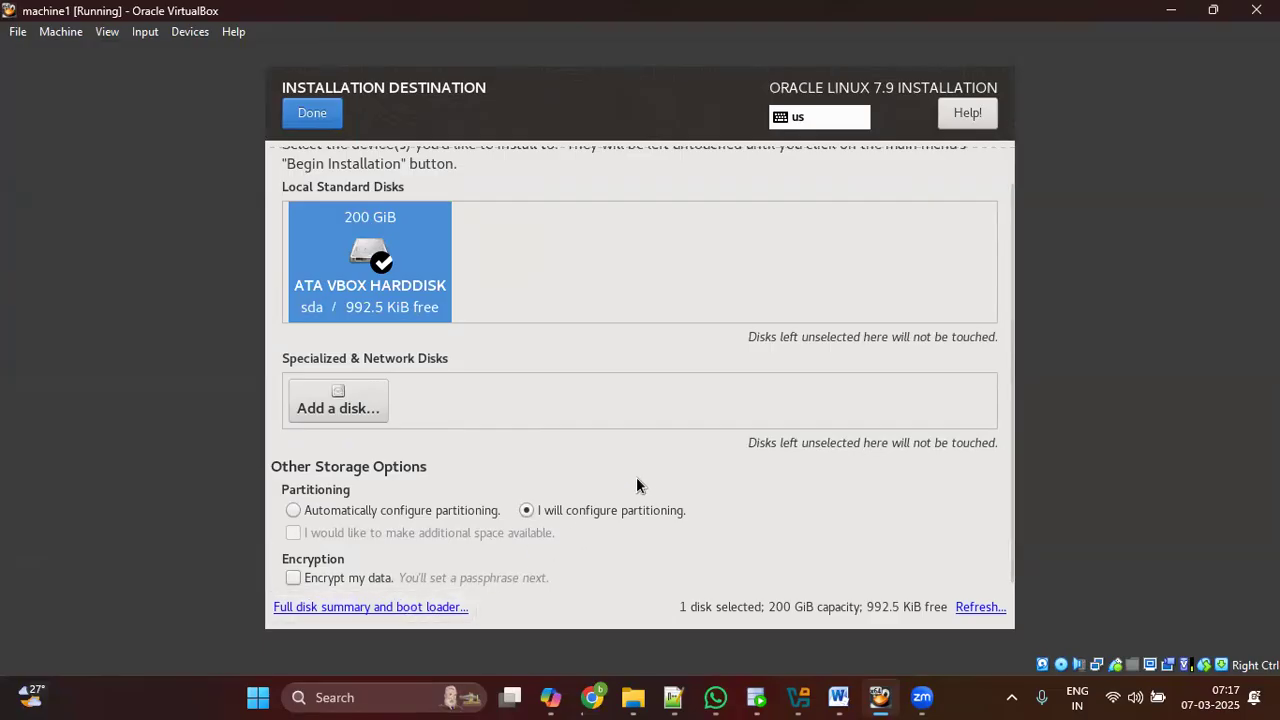
pyautogui.scroll(1, 640, 445)
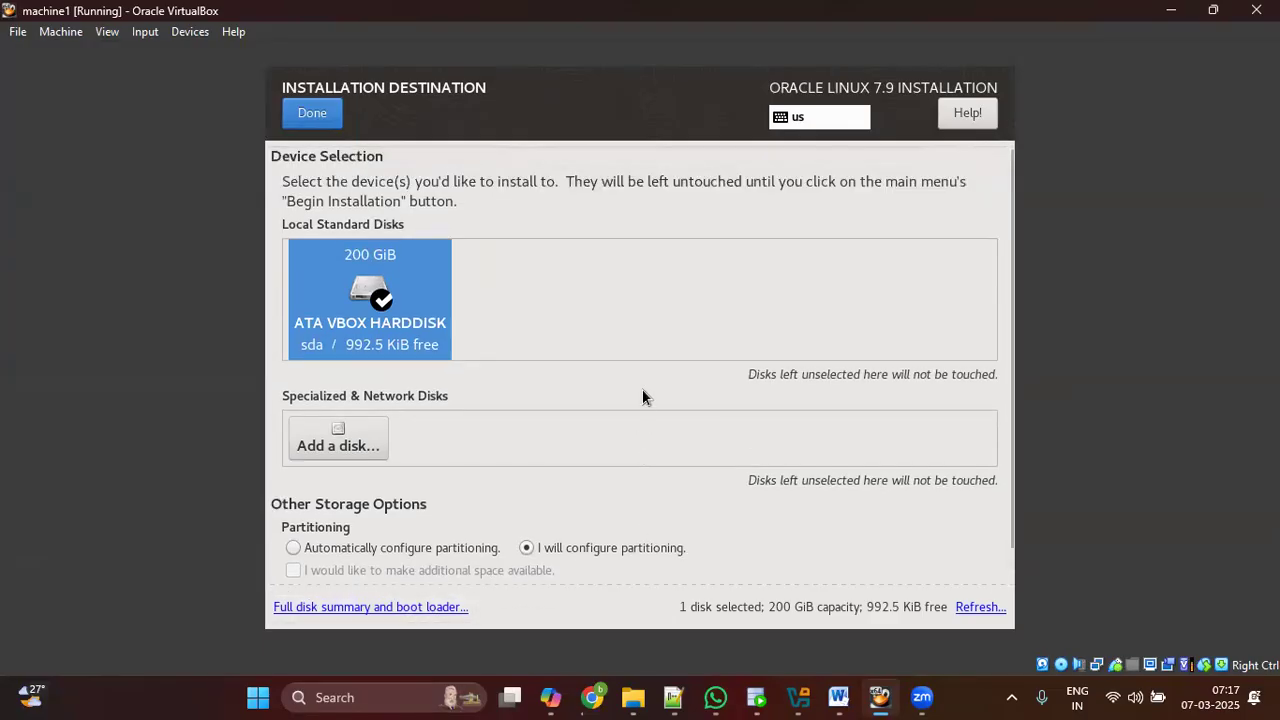
pyautogui.scroll(-1, 665, 410)
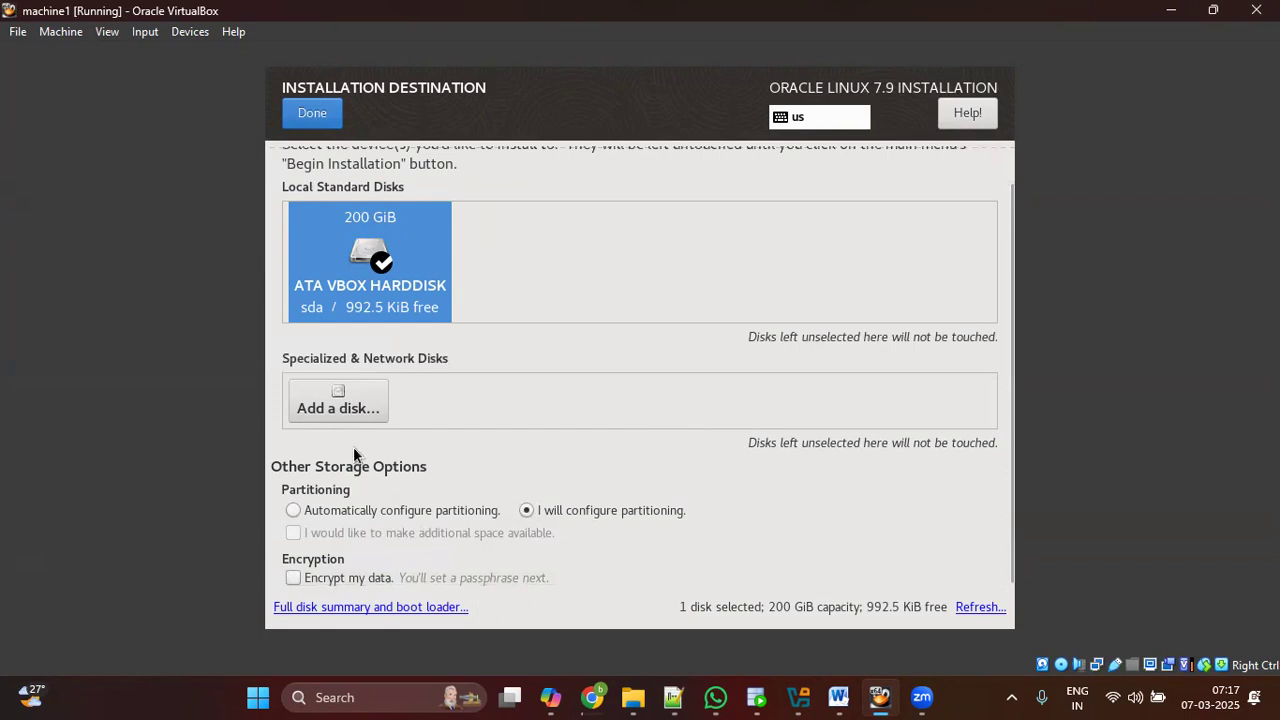
pyautogui.click(340, 403)
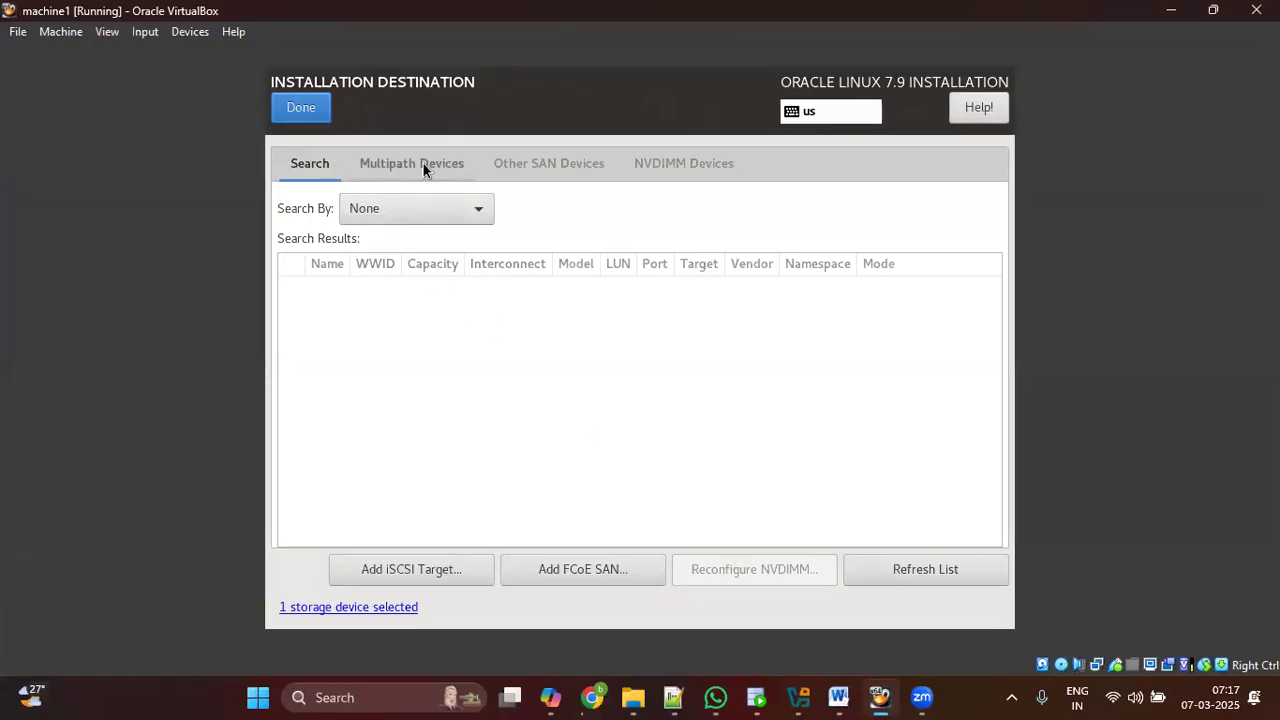
pyautogui.click(368, 607)
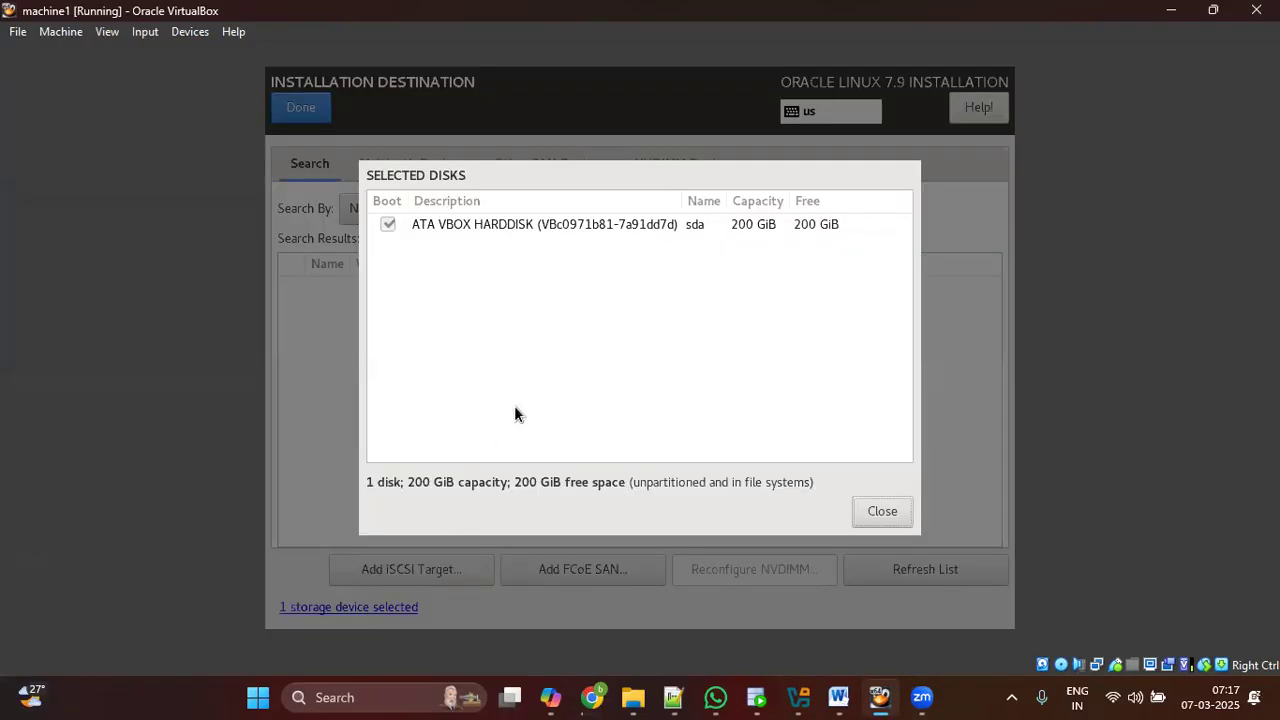
pyautogui.click(882, 516)
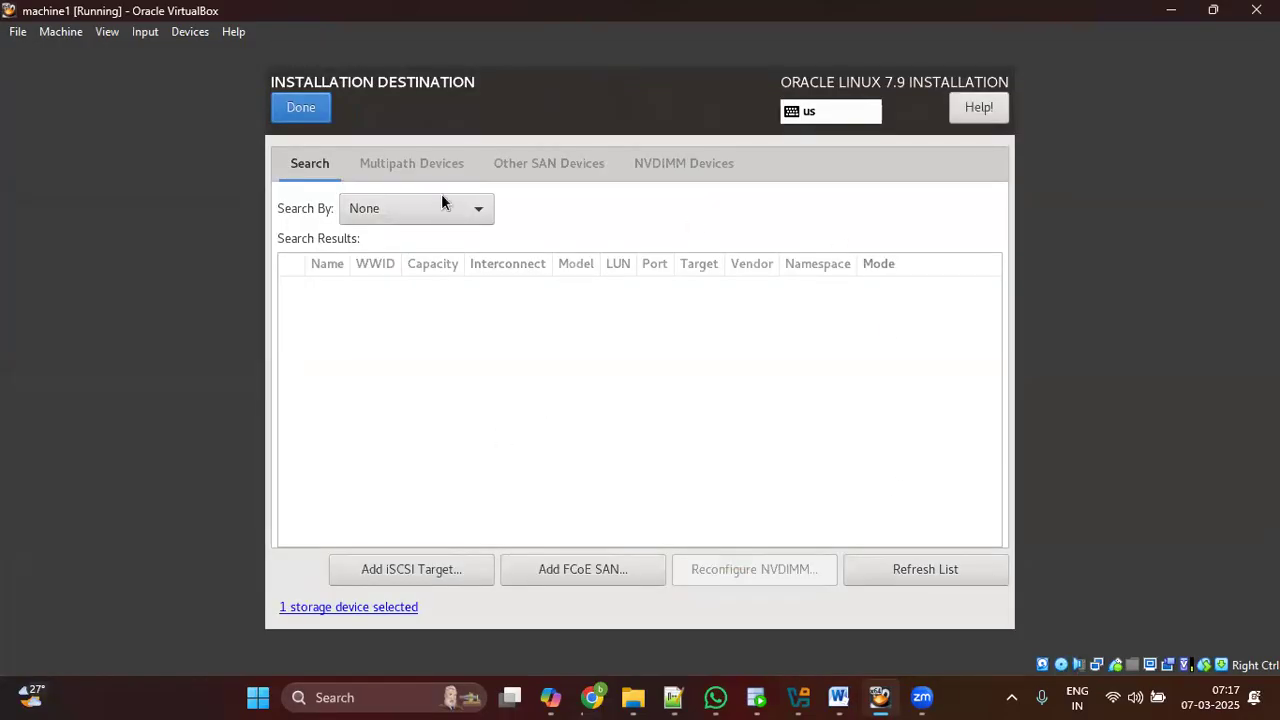
pyautogui.click(320, 112)
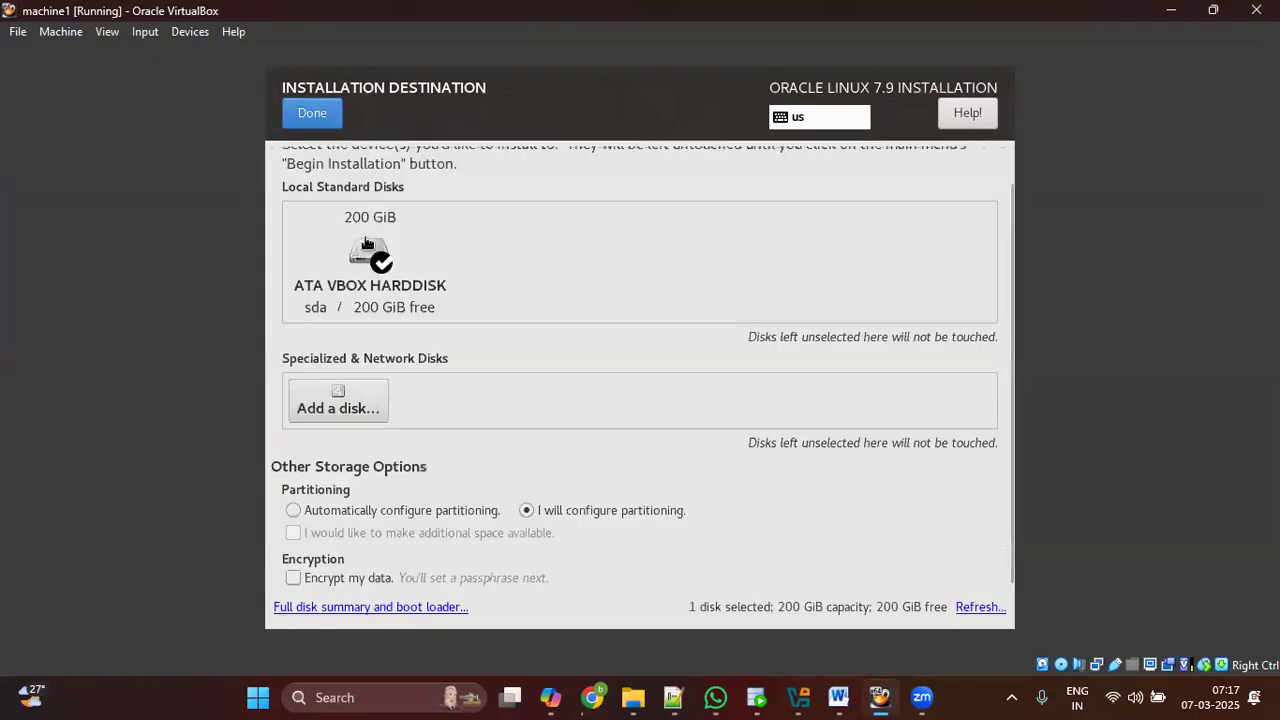
pyautogui.click(365, 303)
pyautogui.scroll(-1, 518, 400)
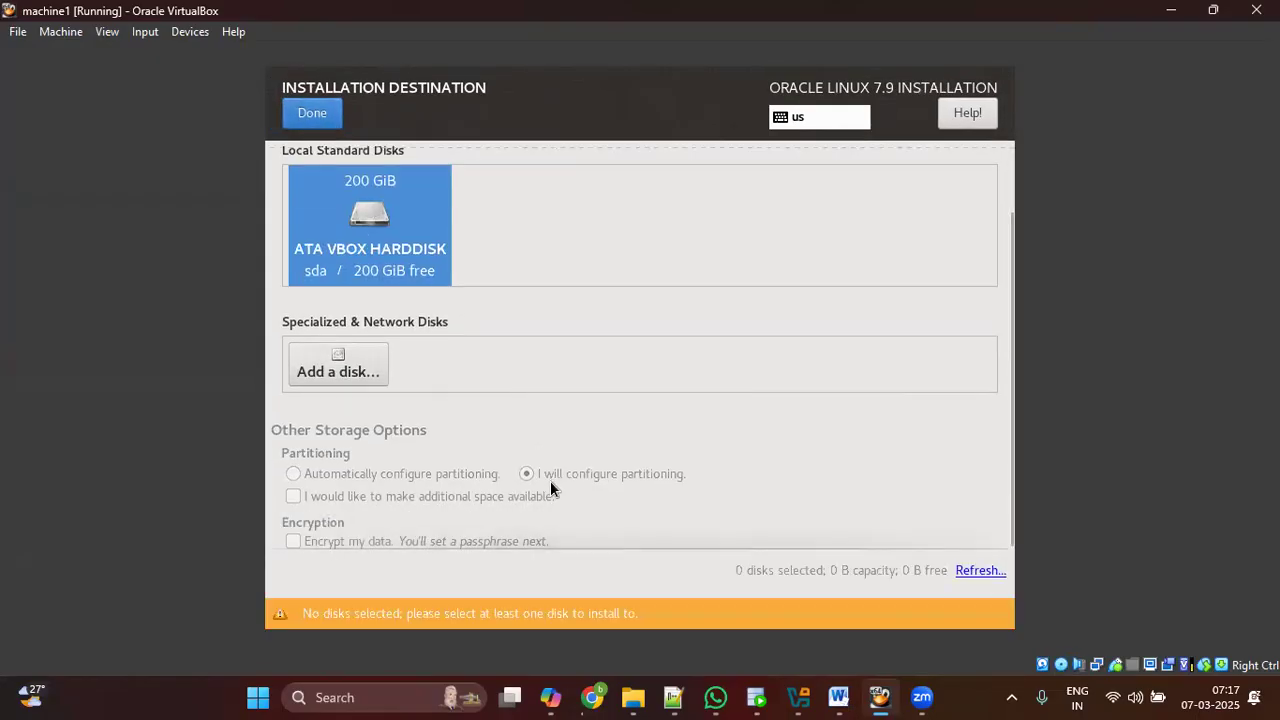
# Step: Rescan the attached disks and return to disk selection
pyautogui.click(979, 568)
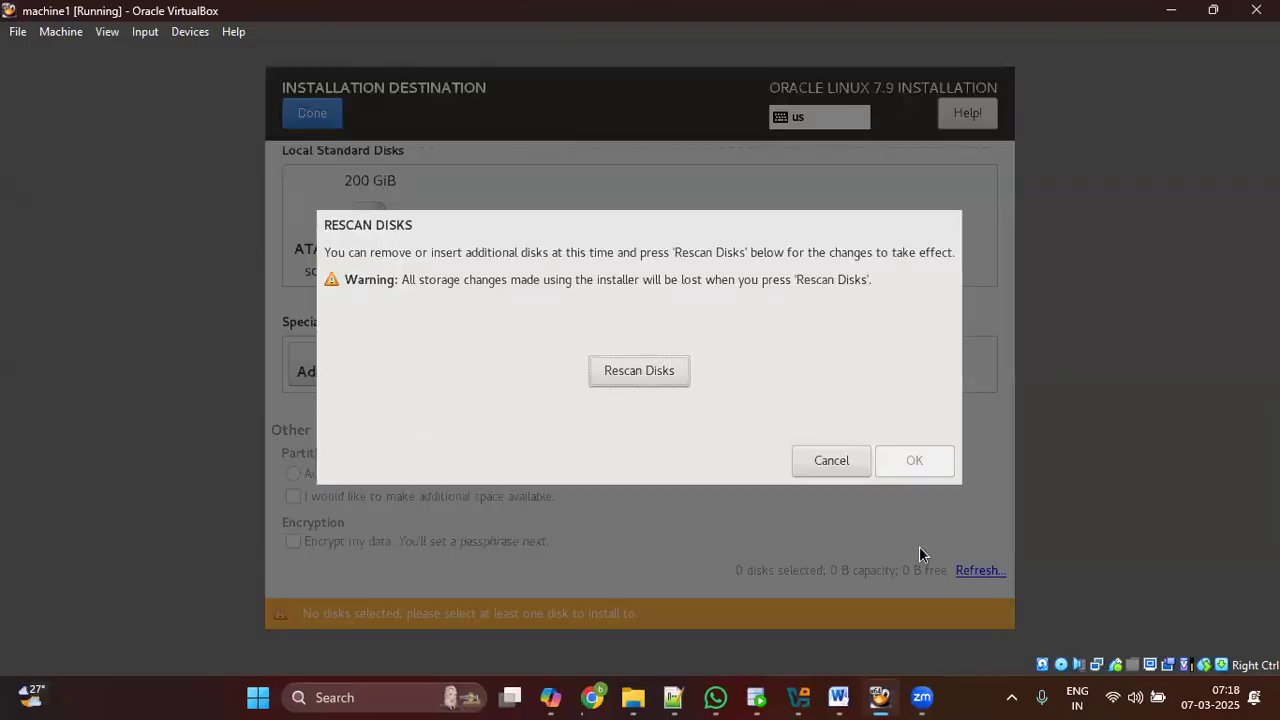
pyautogui.click(664, 382)
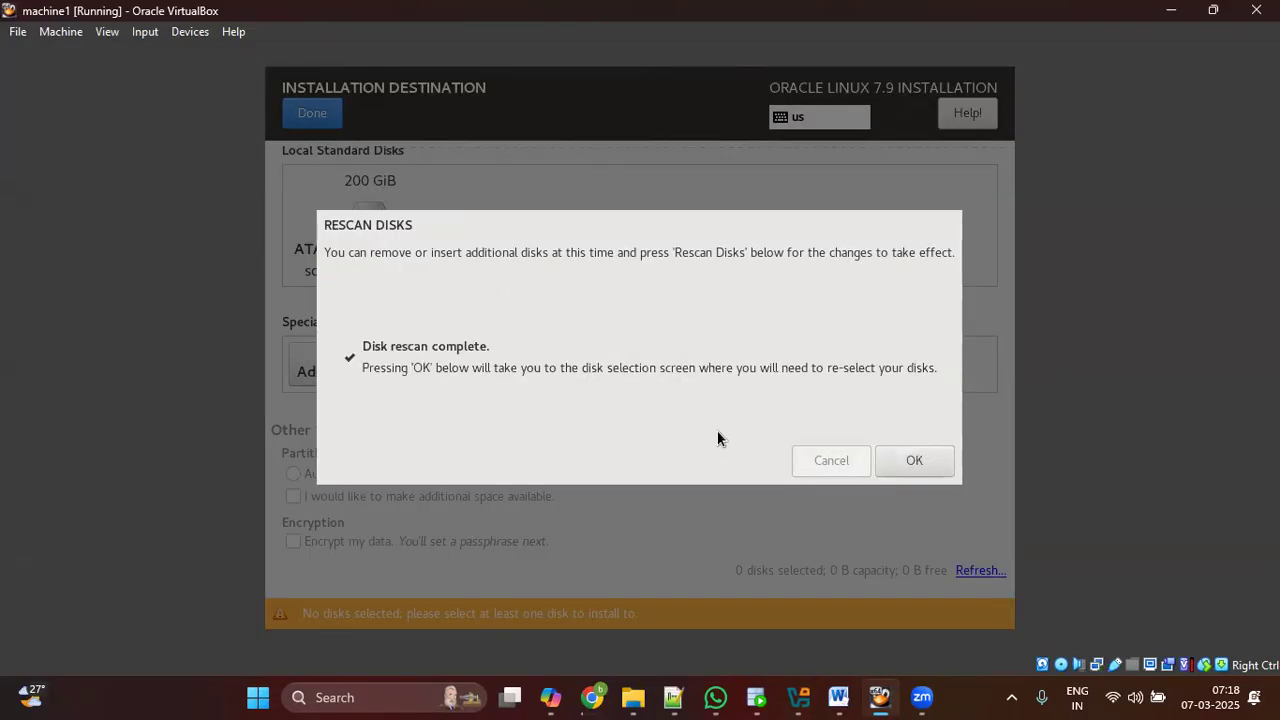
pyautogui.click(912, 461)
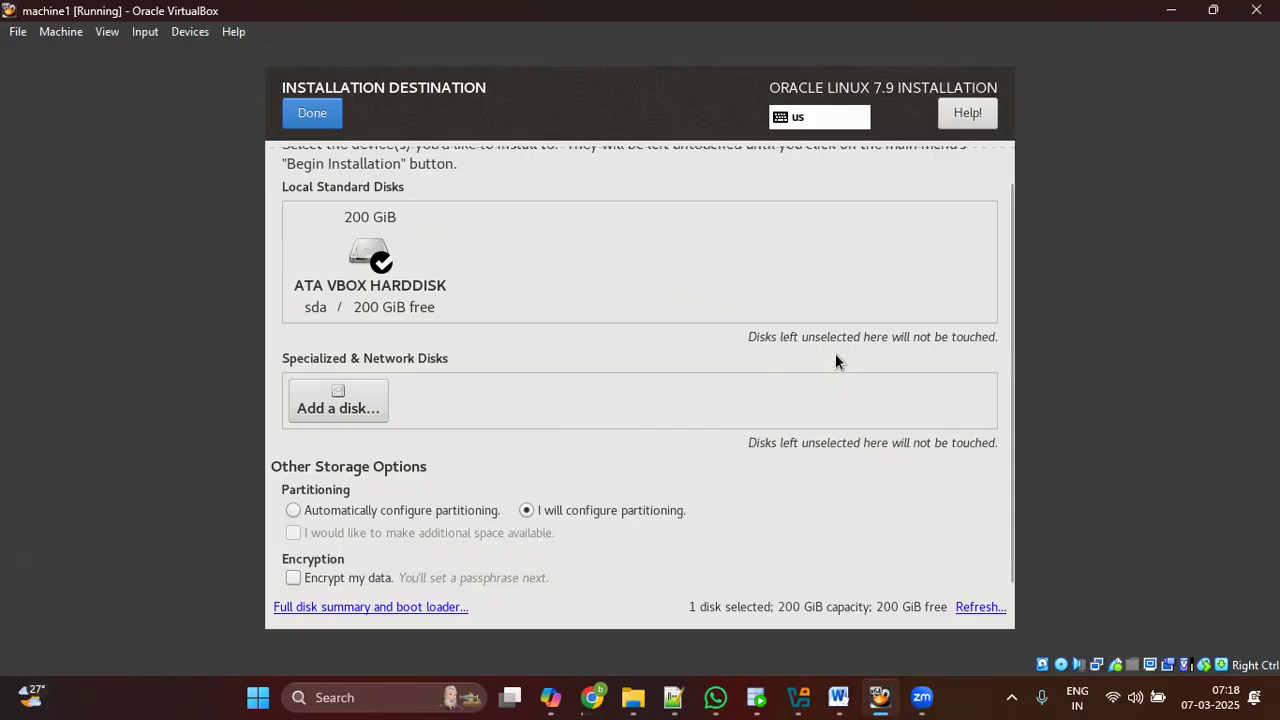
# Step: Deselect the 200 GiB sda disk, go back to the summary, then reselect it
pyautogui.scroll(1, 520, 300)
pyautogui.click(385, 268)
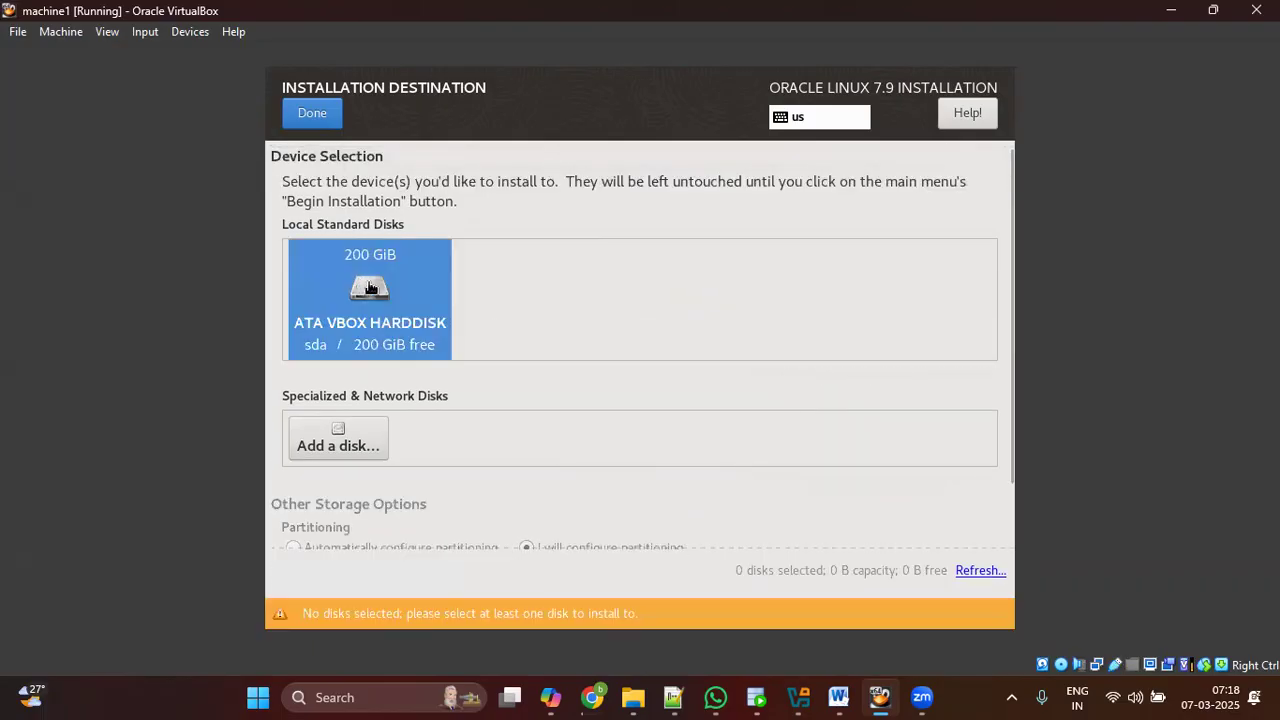
pyautogui.scroll(-2, 460, 400)
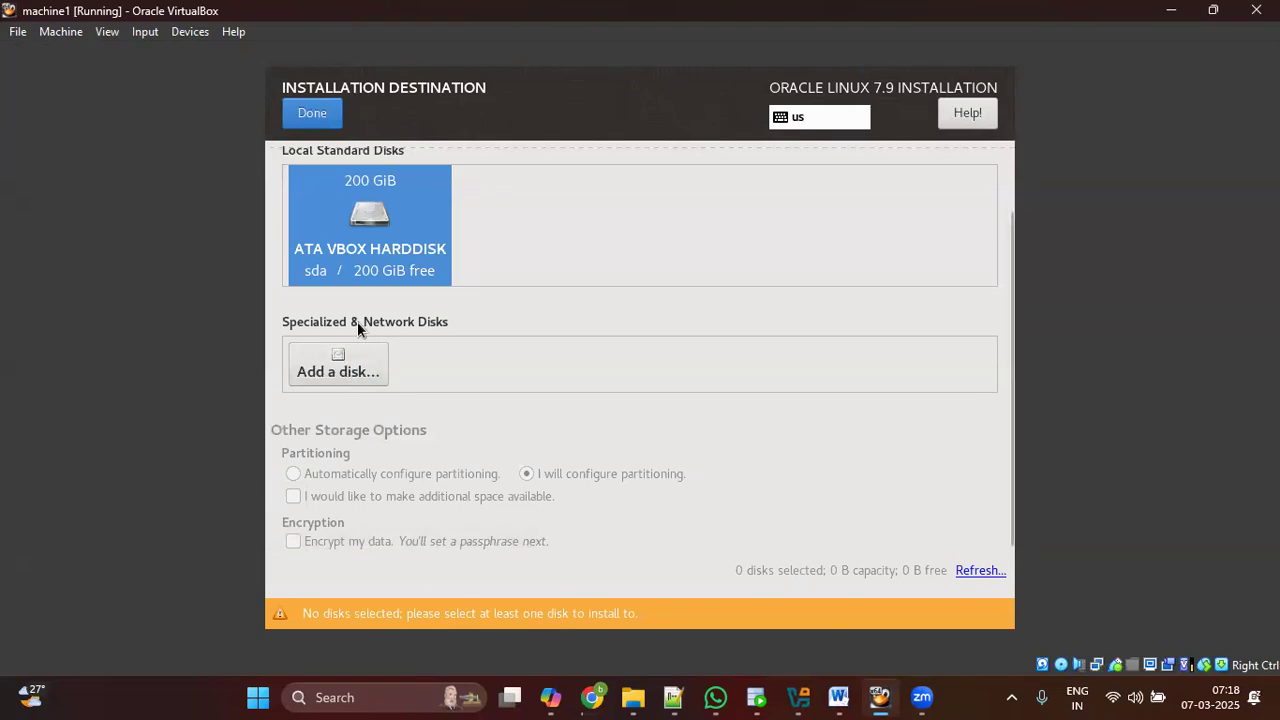
pyautogui.scroll(2, 357, 323)
pyautogui.click(312, 113)
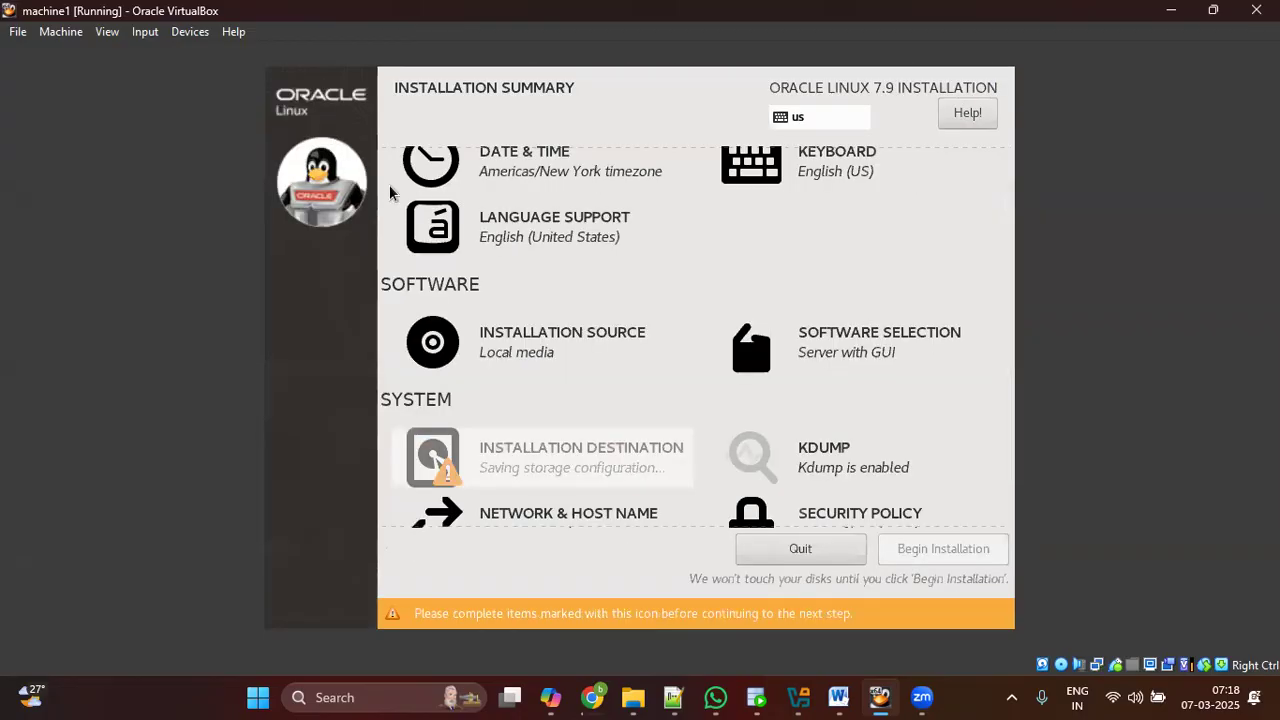
pyautogui.click(603, 492)
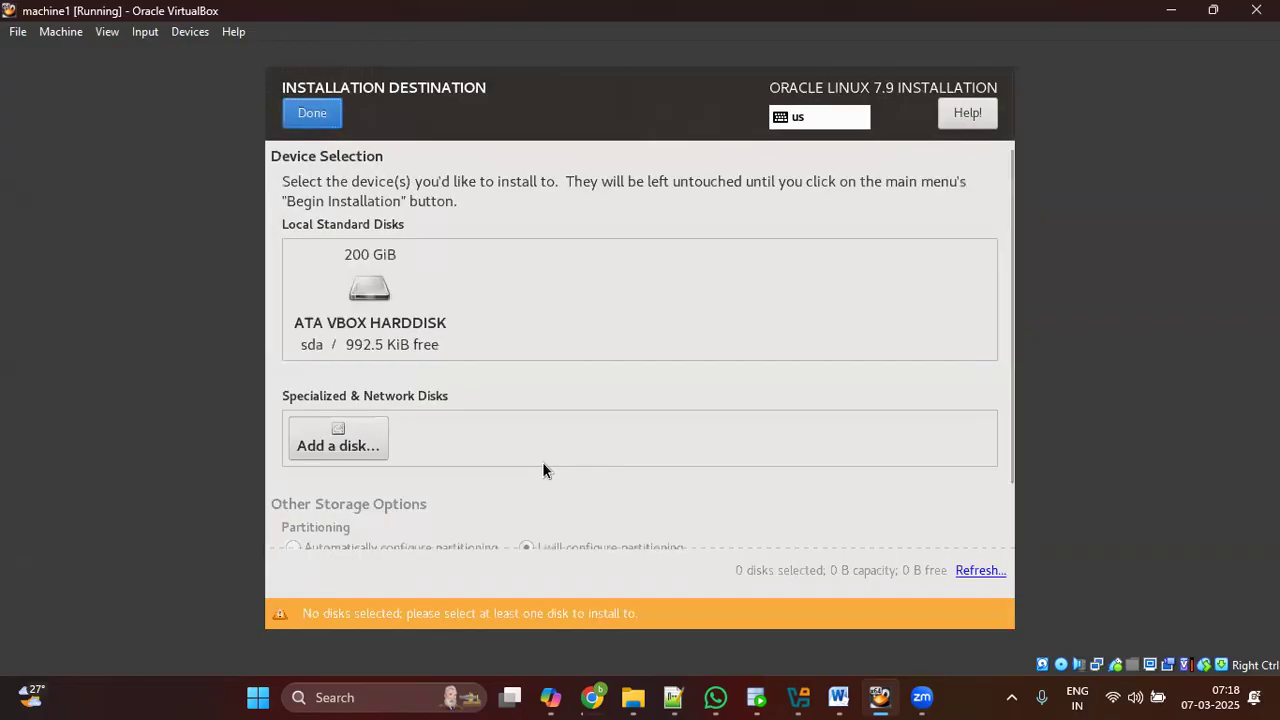
pyautogui.click(385, 316)
pyautogui.scroll(-1, 452, 396)
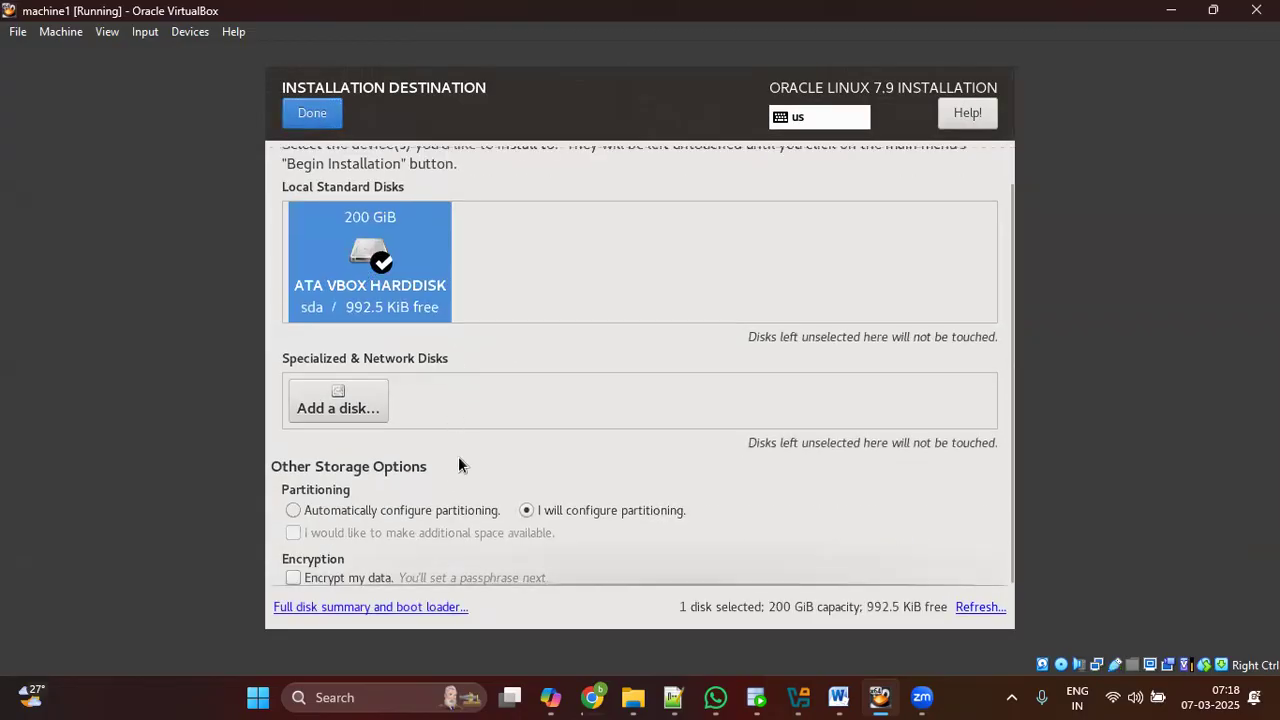
# Step: Reselect the 200 GiB sda disk and set partitioning to automatic instead of manual
pyautogui.click(576, 512)
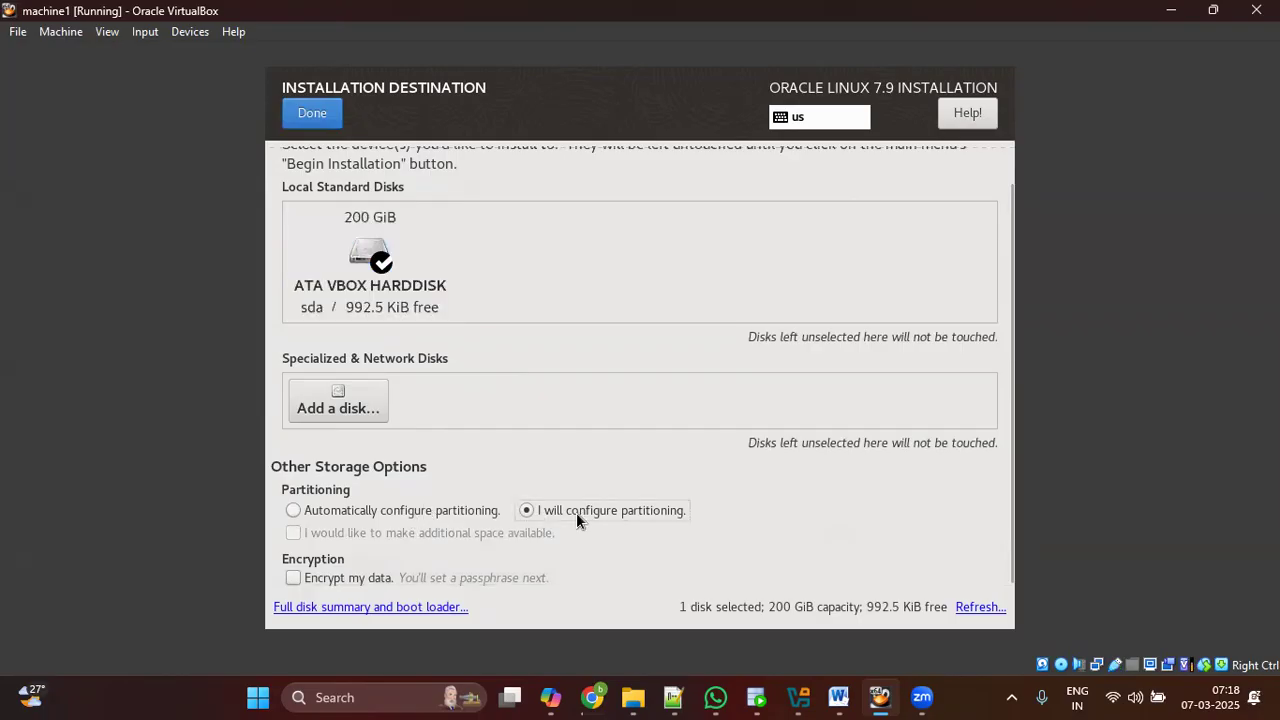
pyautogui.click(408, 305)
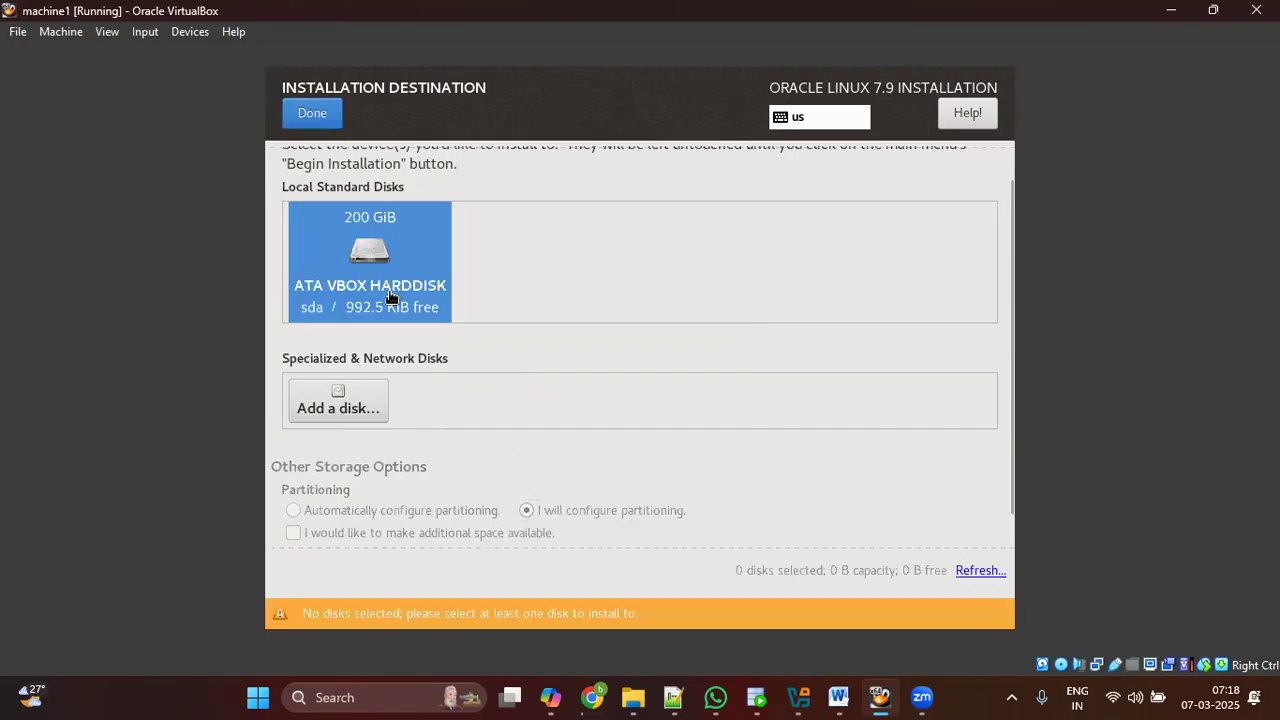
pyautogui.scroll(-1, 364, 402)
pyautogui.click(370, 362)
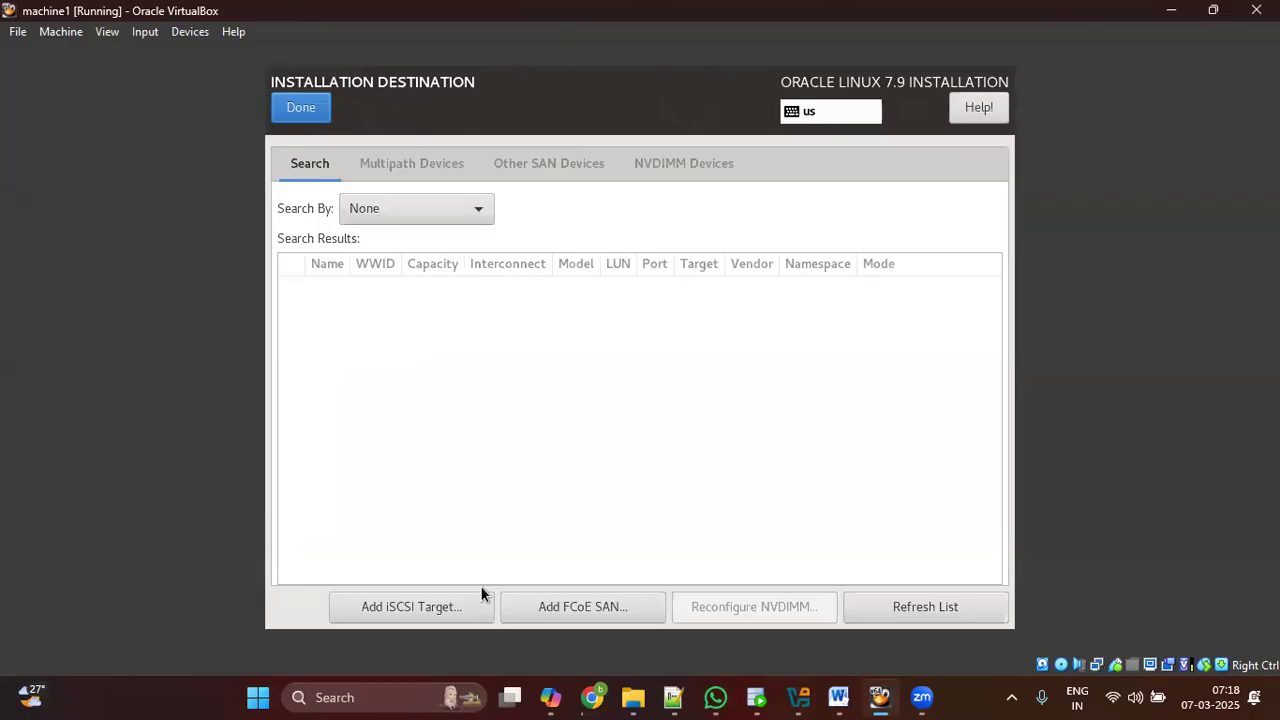
pyautogui.click(329, 119)
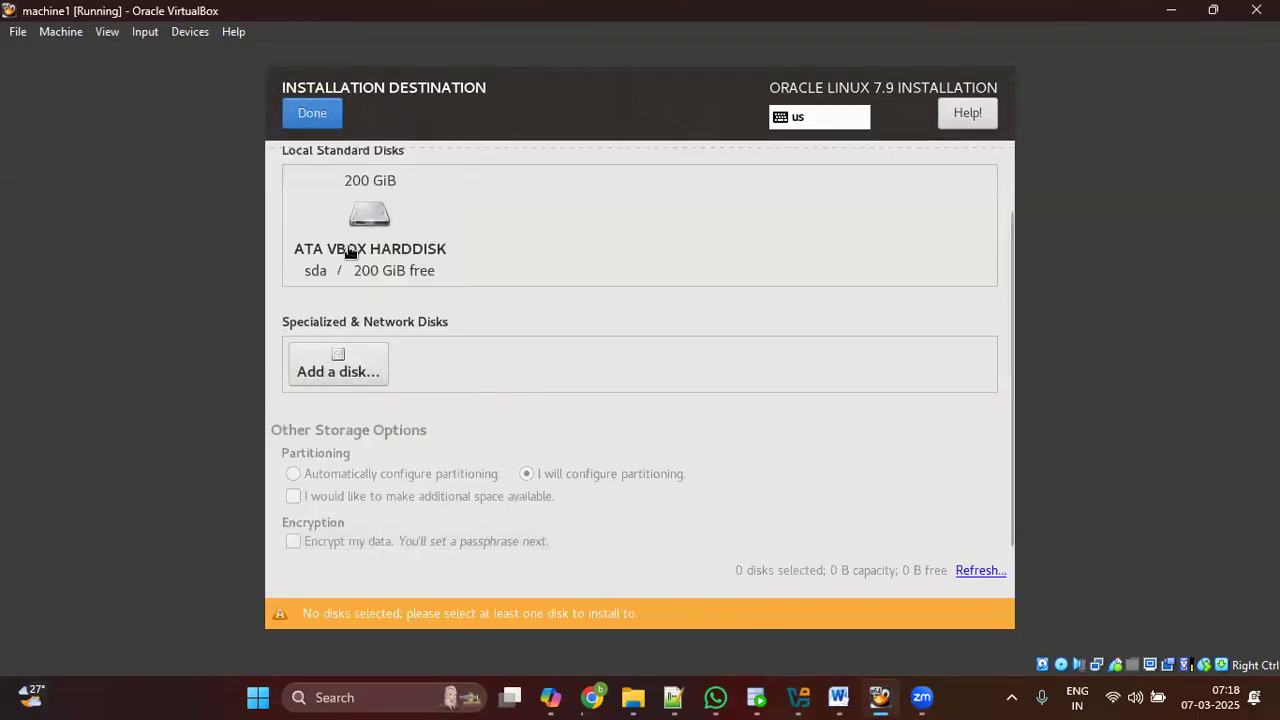
pyautogui.click(350, 253)
pyautogui.click(361, 512)
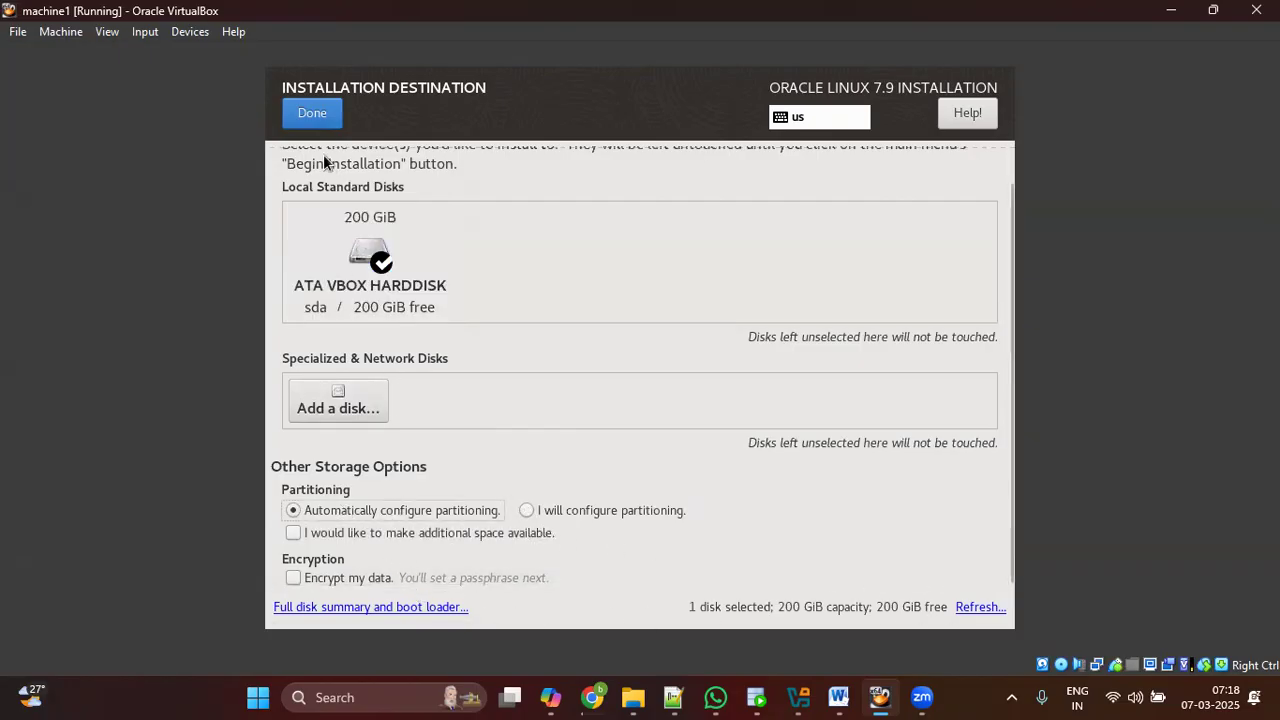
# Step: Confirm automatic partitioning on the 200 GiB disk and go to Network & Host Name
pyautogui.click(313, 115)
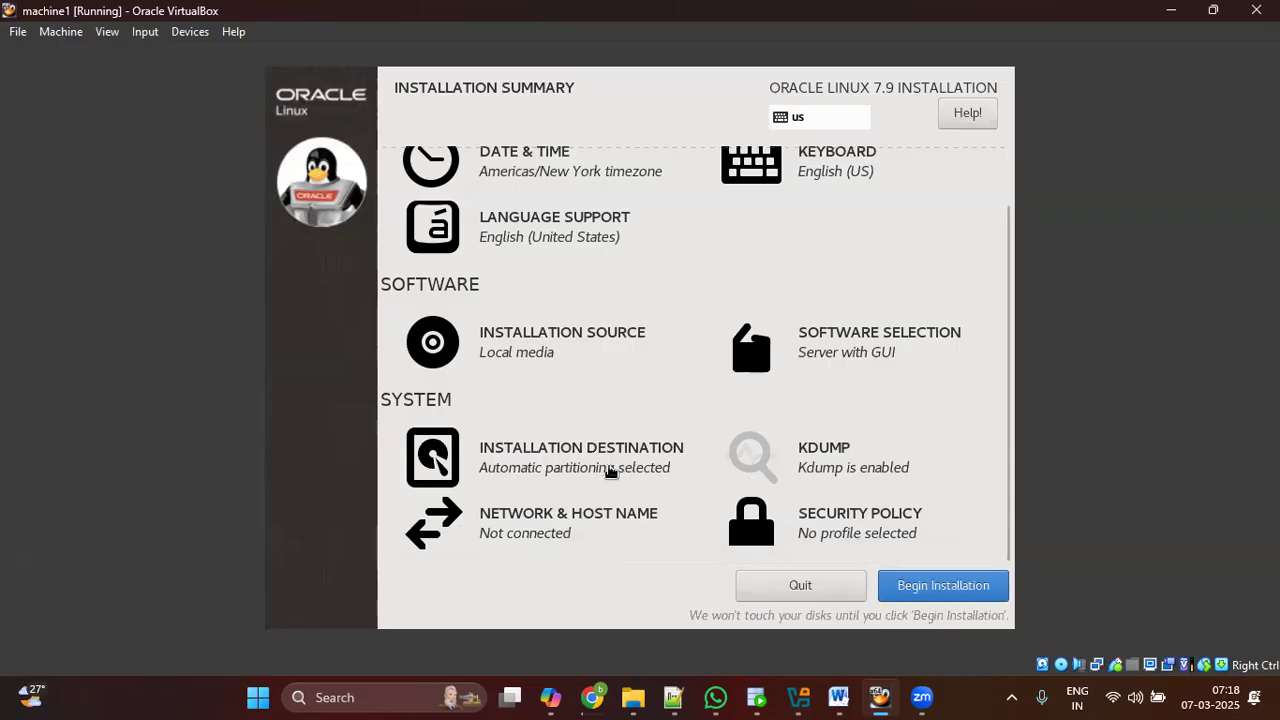
pyautogui.click(556, 465)
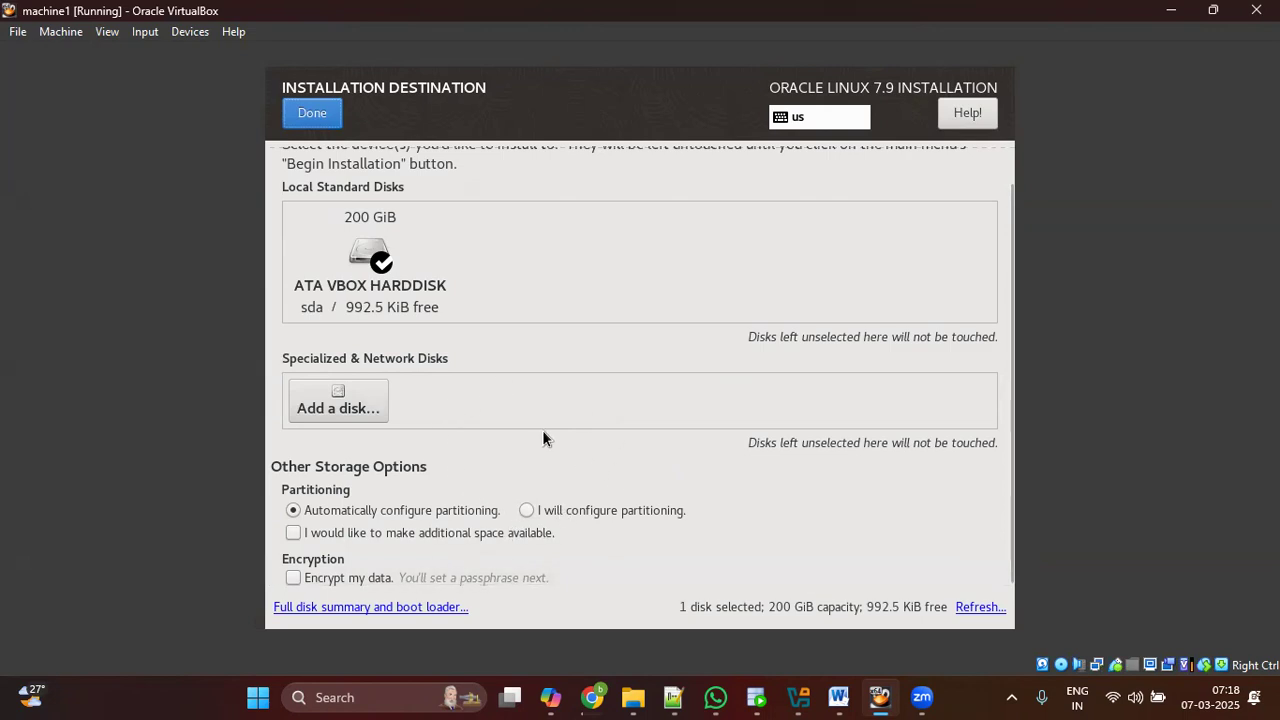
pyautogui.click(318, 113)
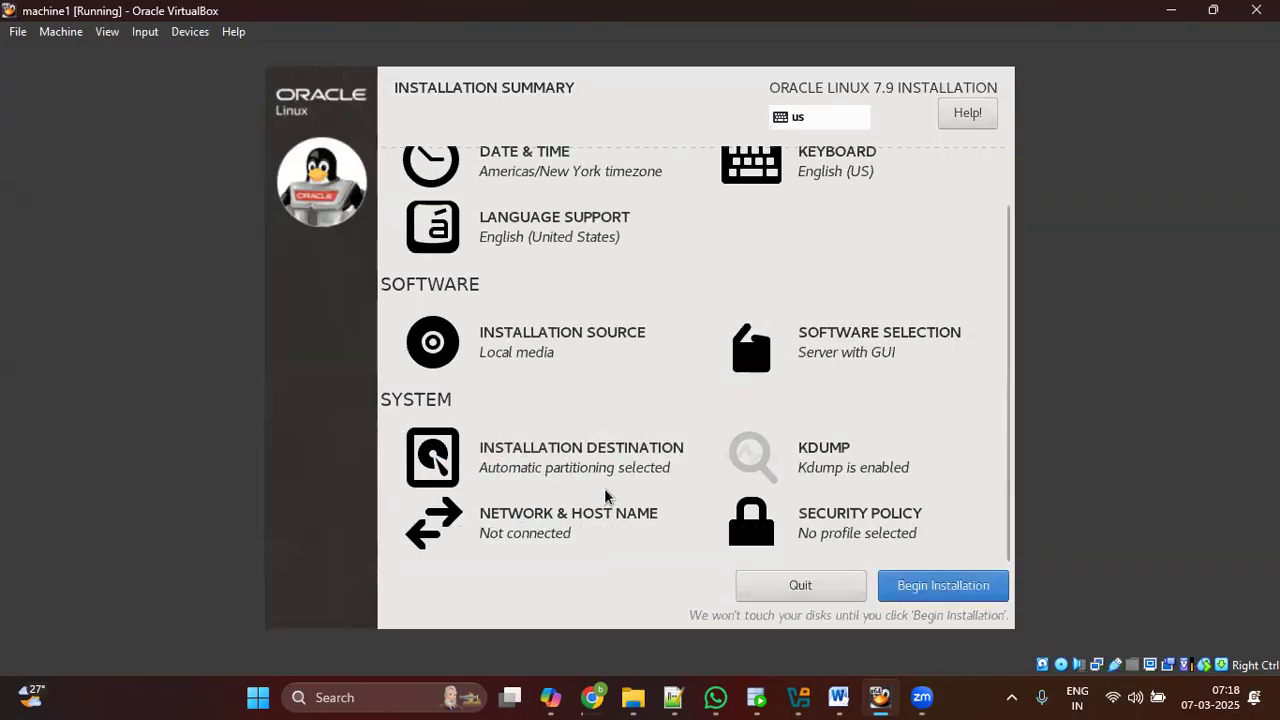
pyautogui.click(556, 515)
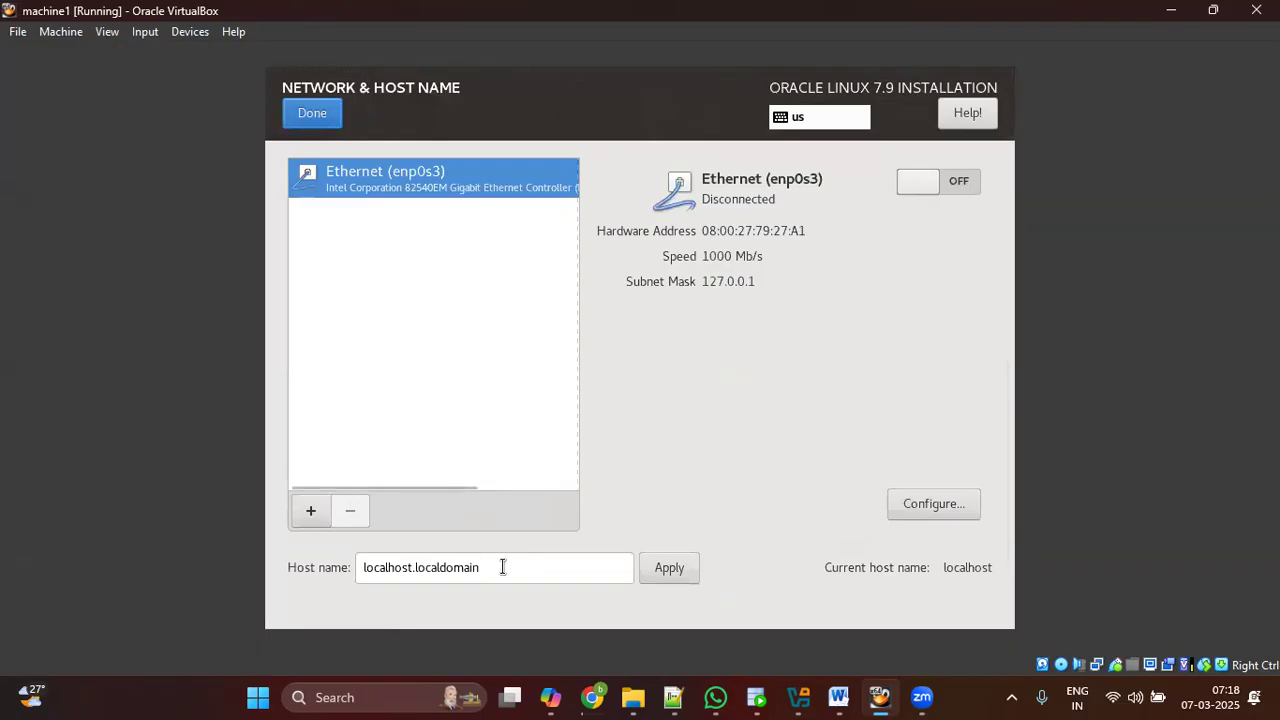
# Step: Set host name machine1.oracle.com and turn on enp0s3 Ethernet with automatic connection enabled
pyautogui.moveTo(503, 567); pyautogui.dragTo(334, 560)
pyautogui.write('machine1.oracle.com')
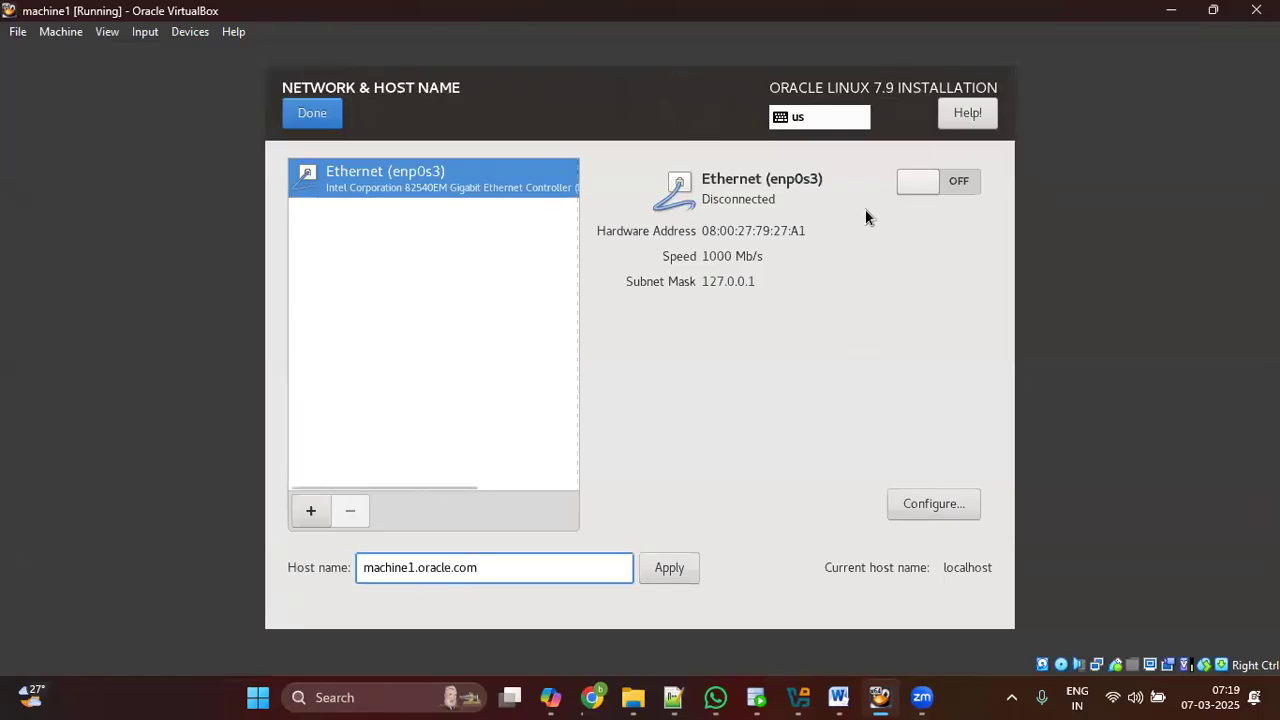
pyautogui.click(958, 182)
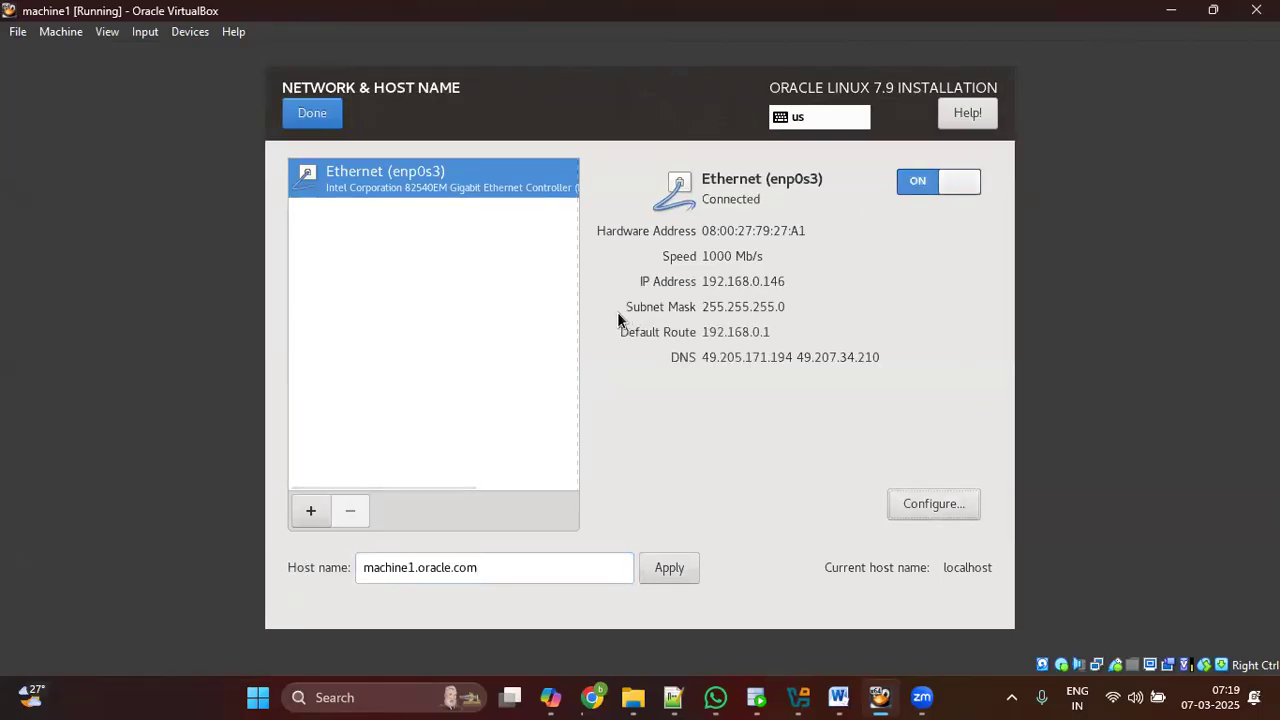
pyautogui.click(933, 503)
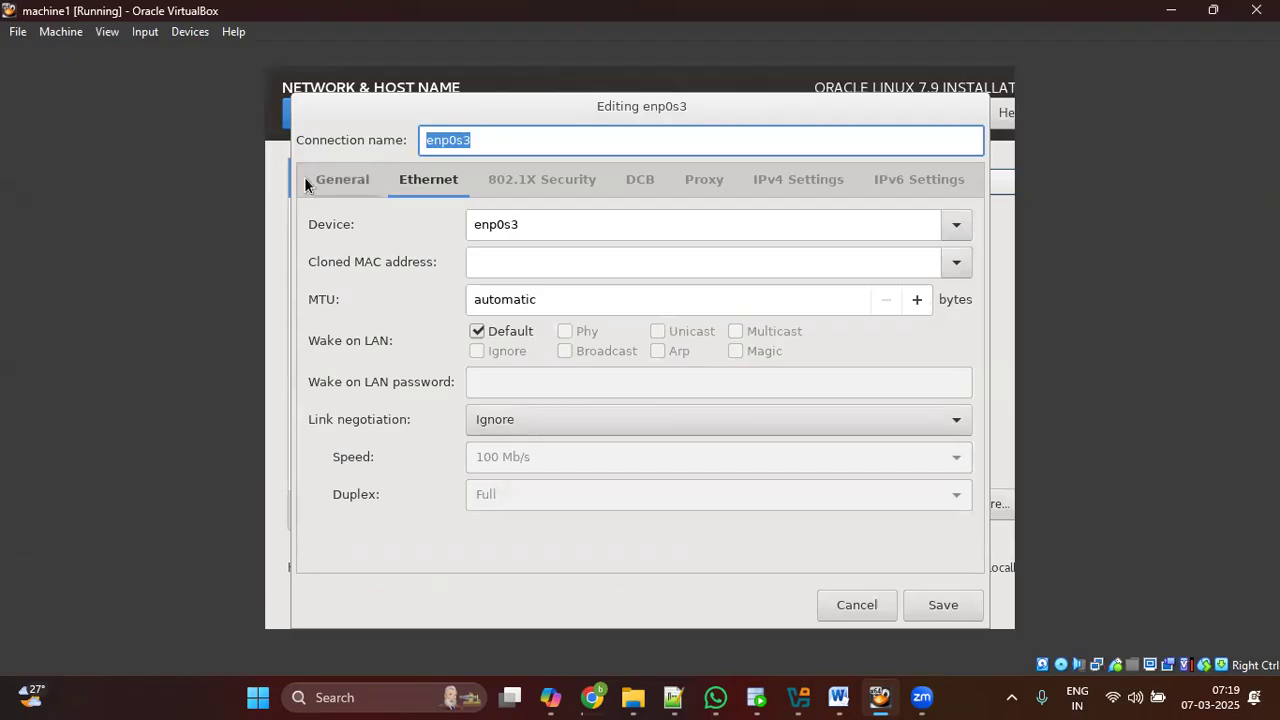
pyautogui.click(338, 180)
pyautogui.click(320, 218)
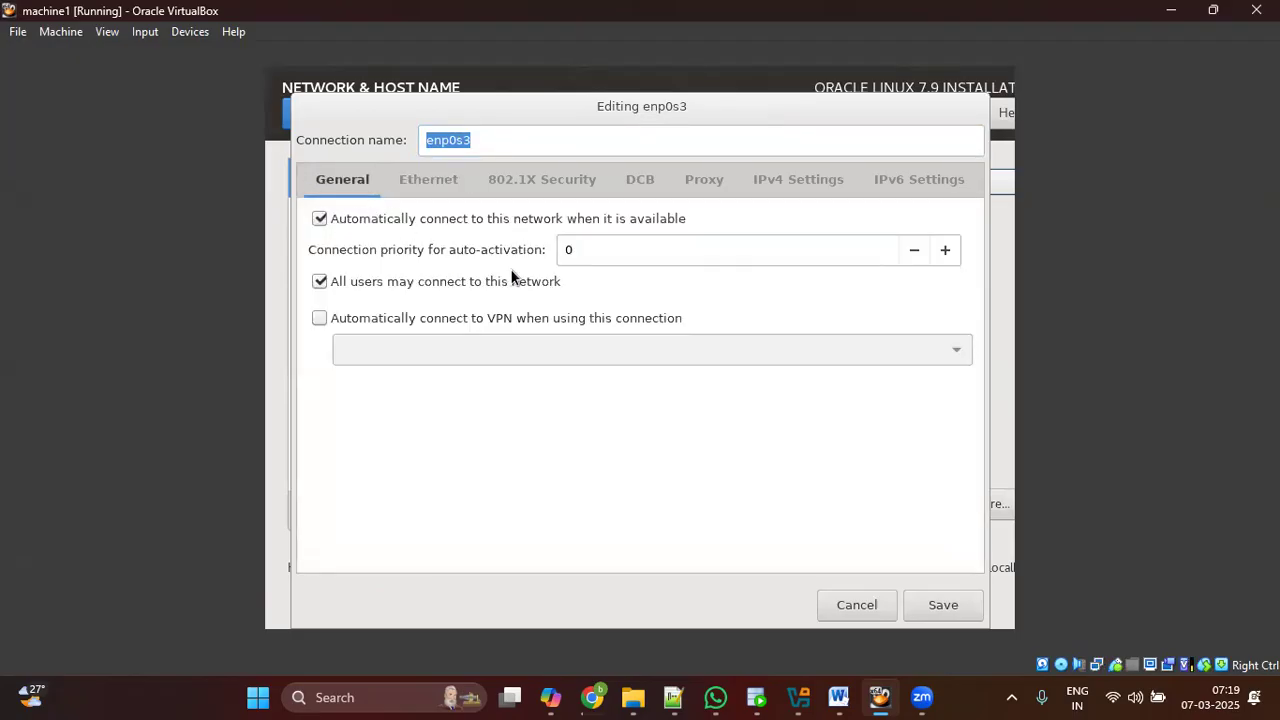
pyautogui.click(945, 606)
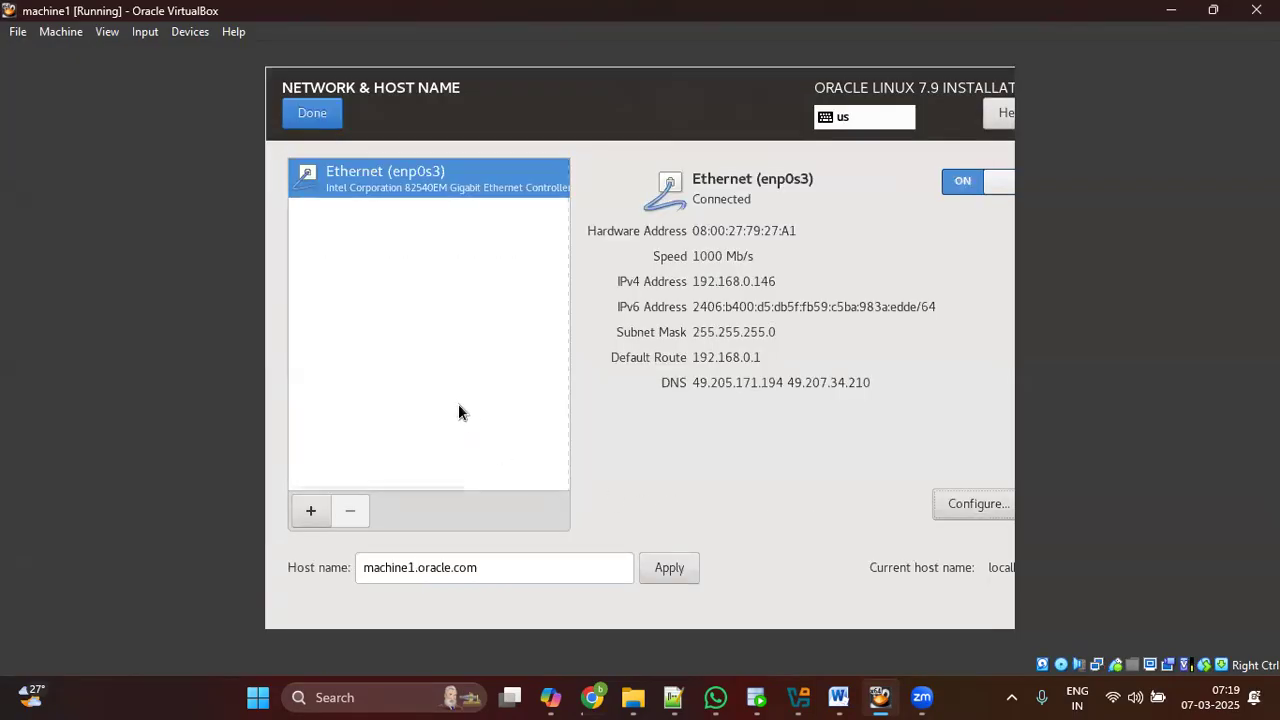
pyautogui.click(329, 118)
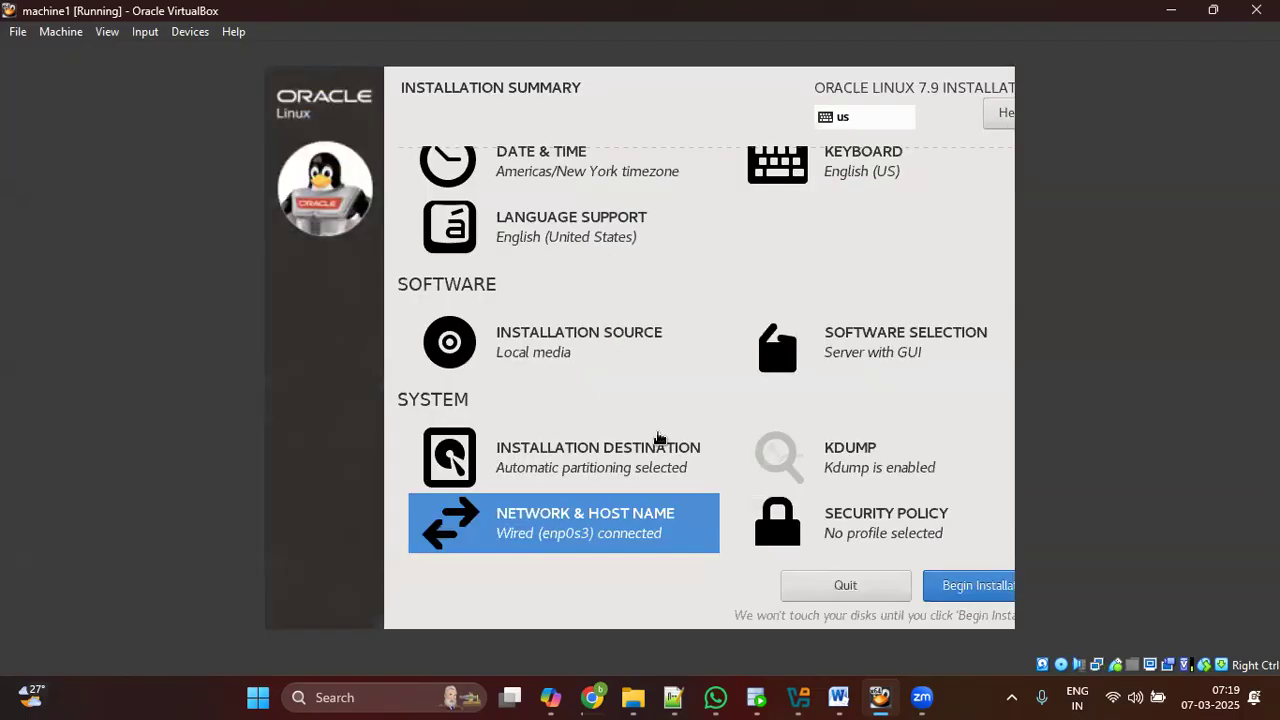
pyautogui.click(588, 467)
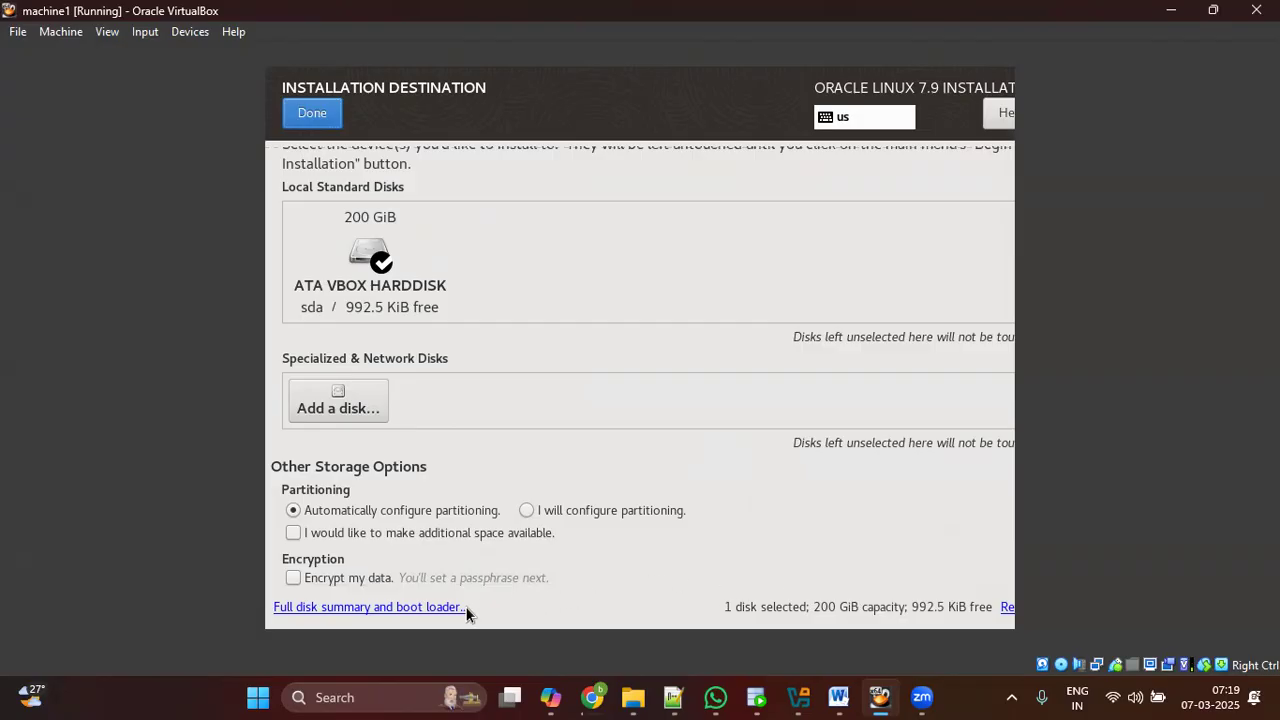
pyautogui.scroll(1, 713, 310)
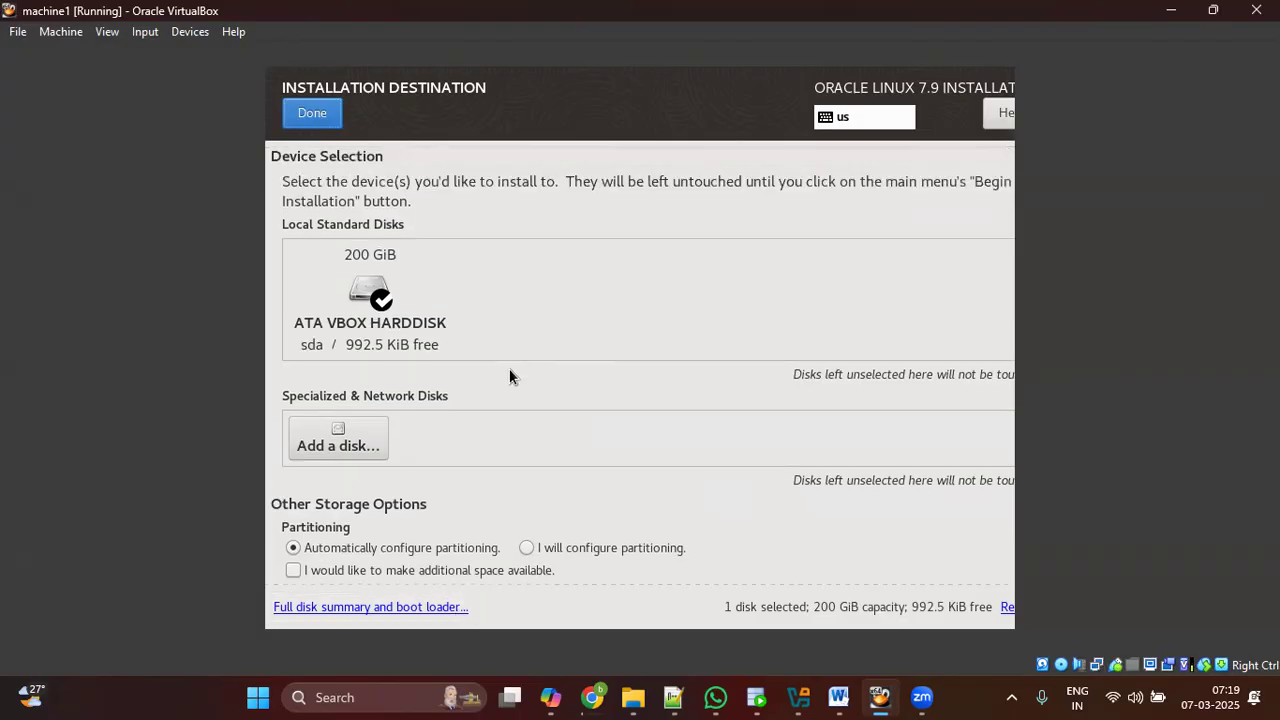
pyautogui.scroll(-1, 488, 417)
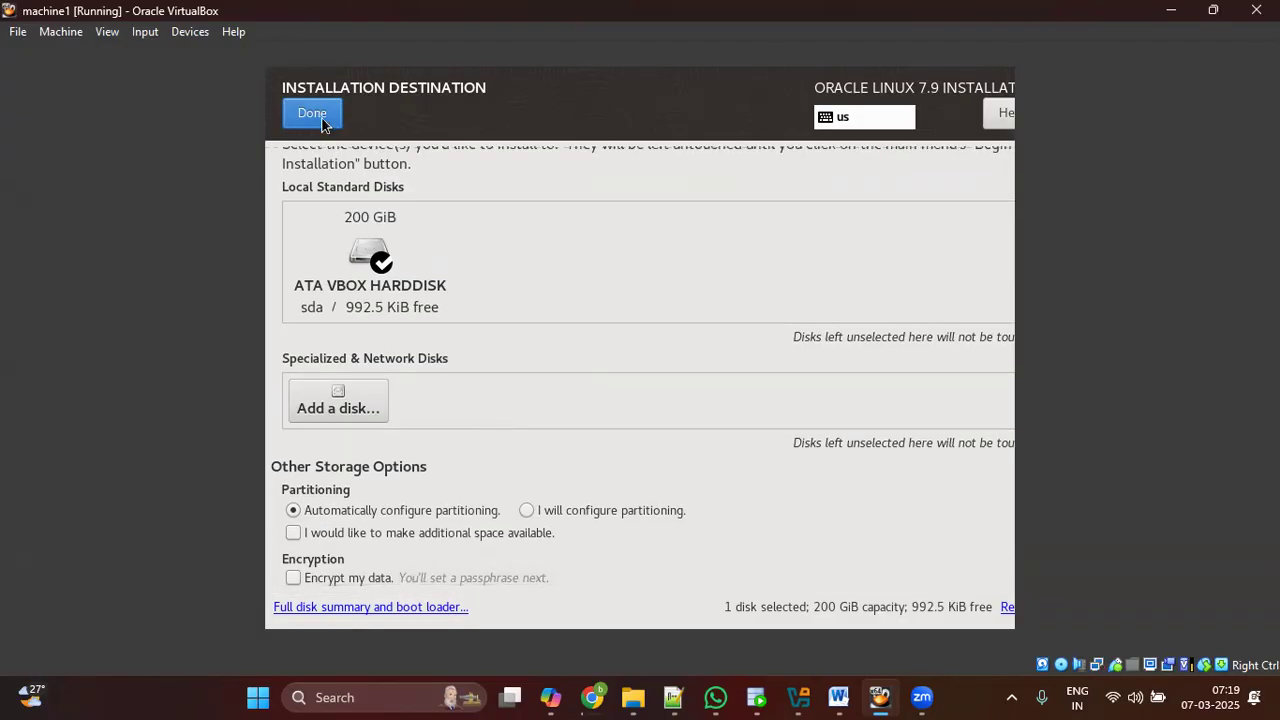
pyautogui.click(312, 114)
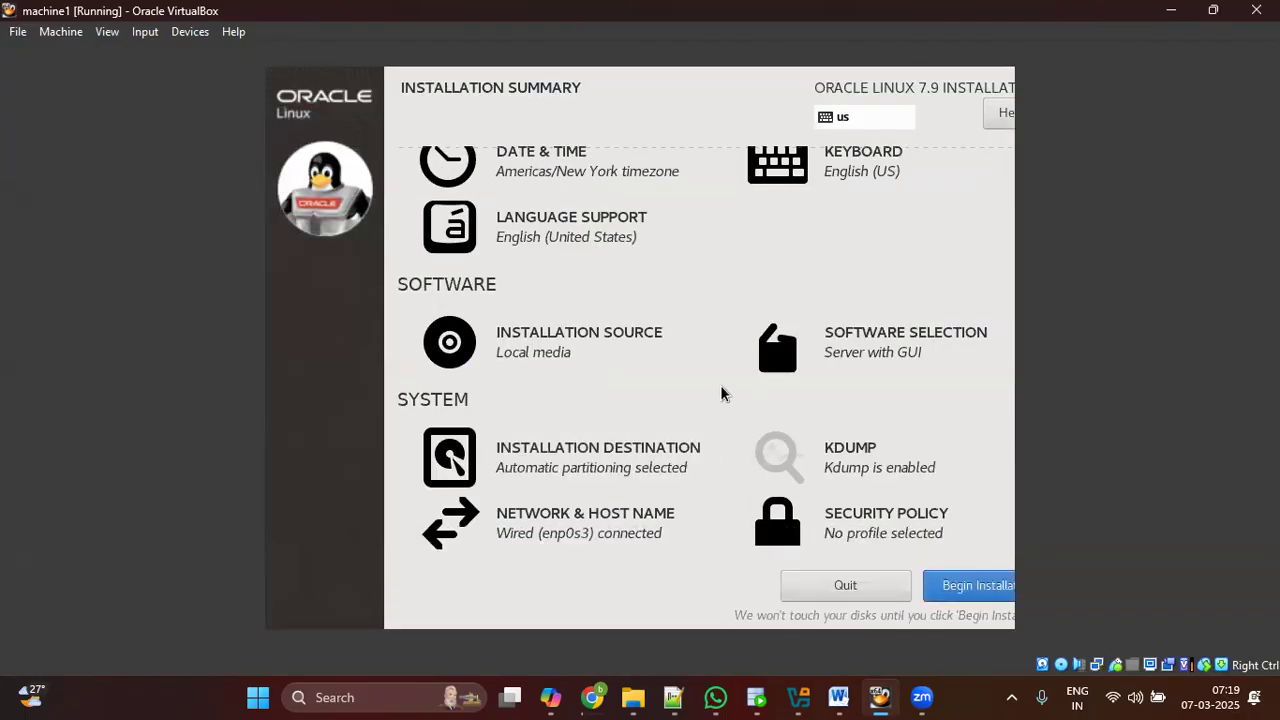
pyautogui.scroll(2, 721, 393)
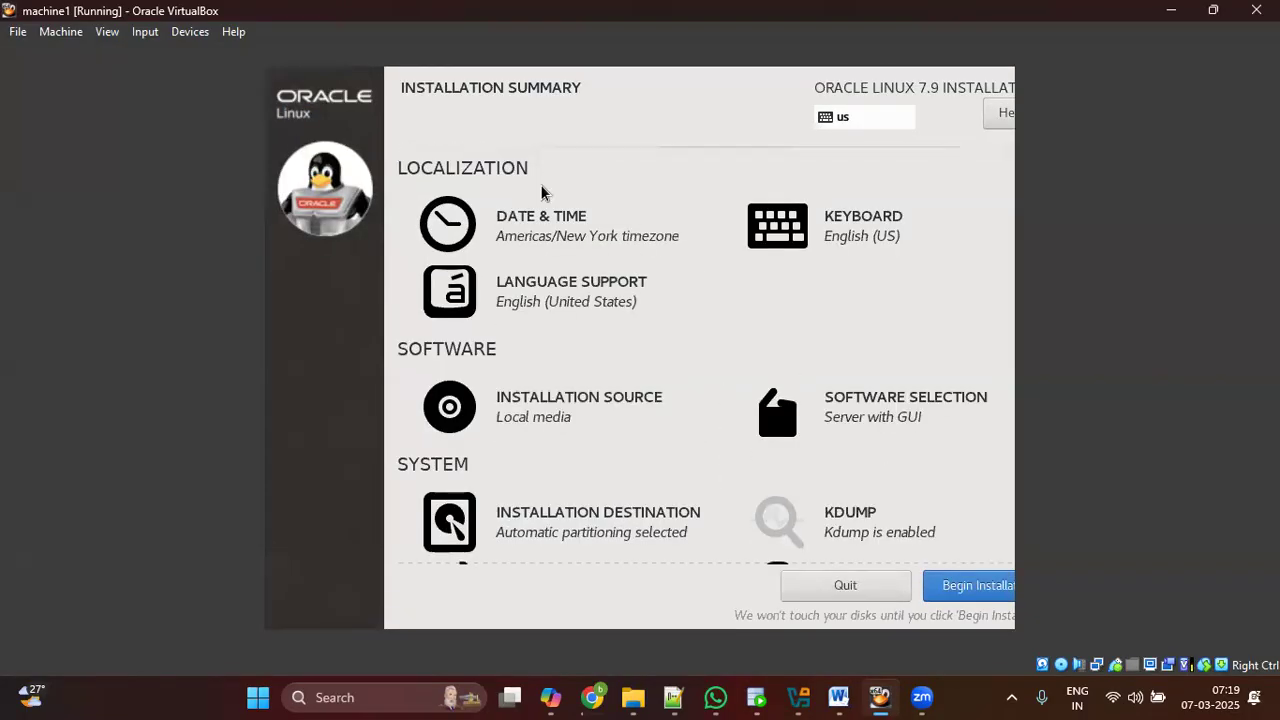
# Step: Set the time zone to Asia/Kolkata with network time turned on
pyautogui.click(578, 247)
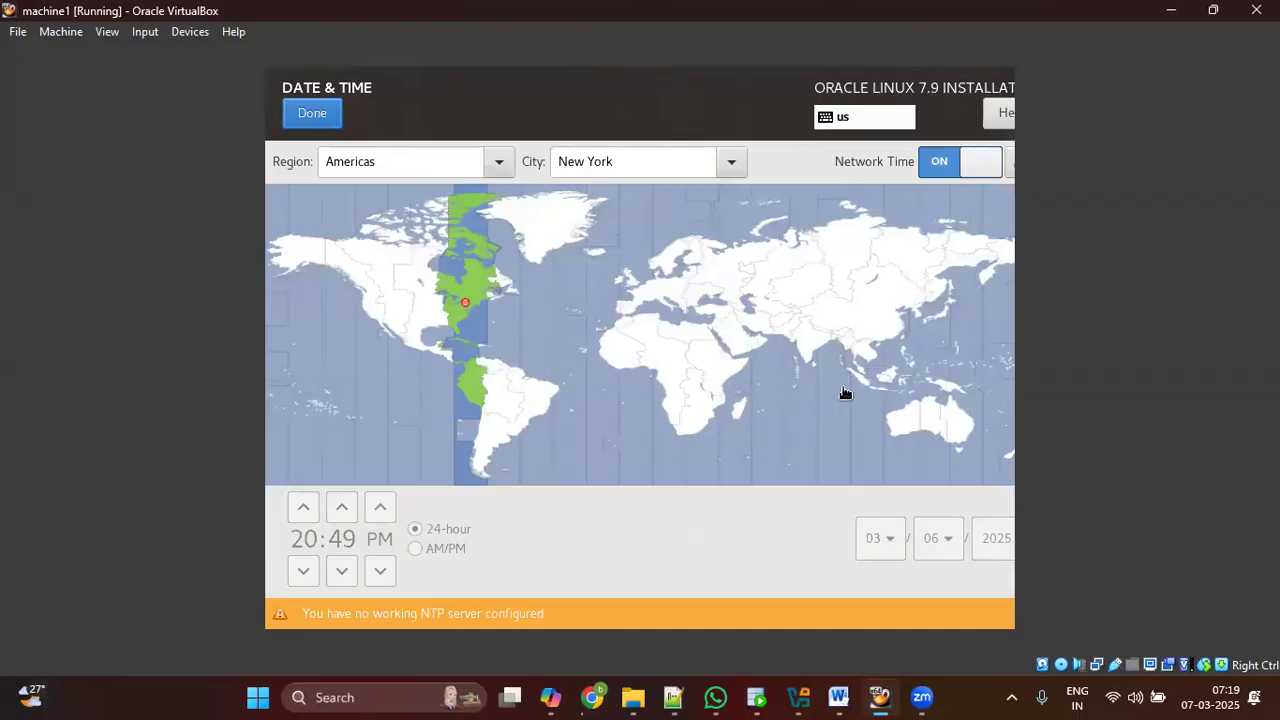
pyautogui.click(810, 354)
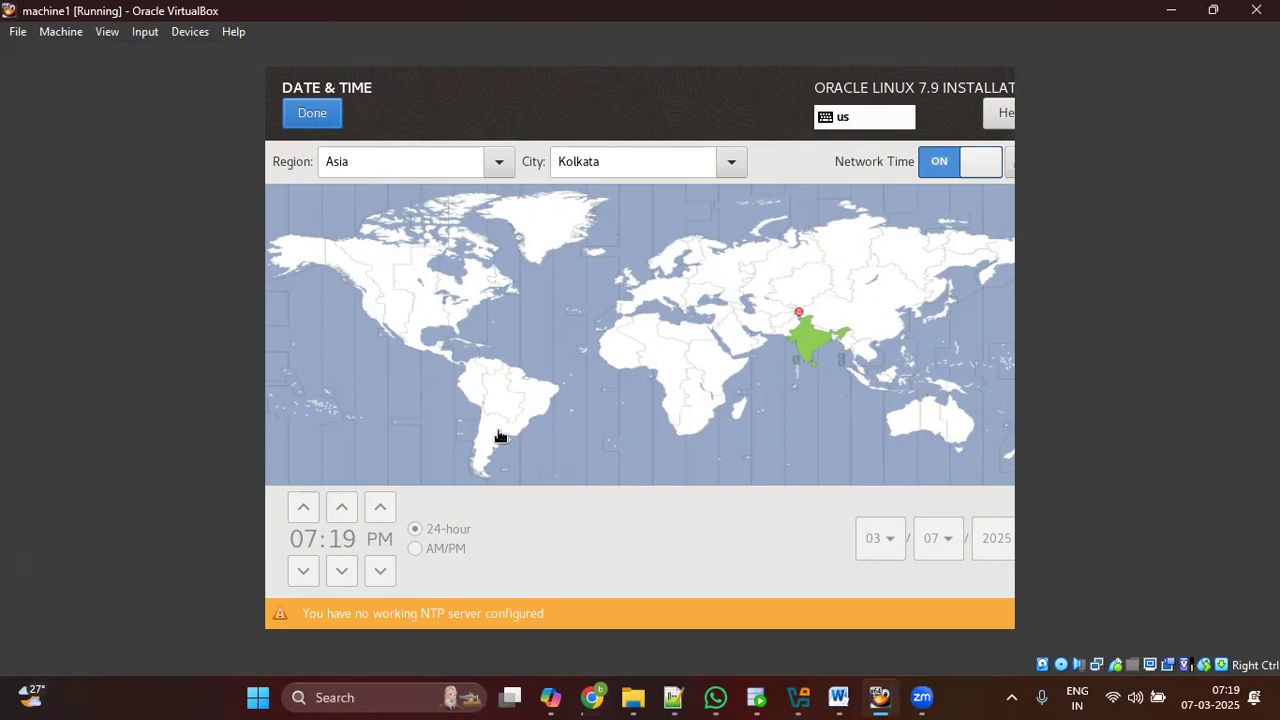
pyautogui.click(809, 352)
pyautogui.click(429, 162)
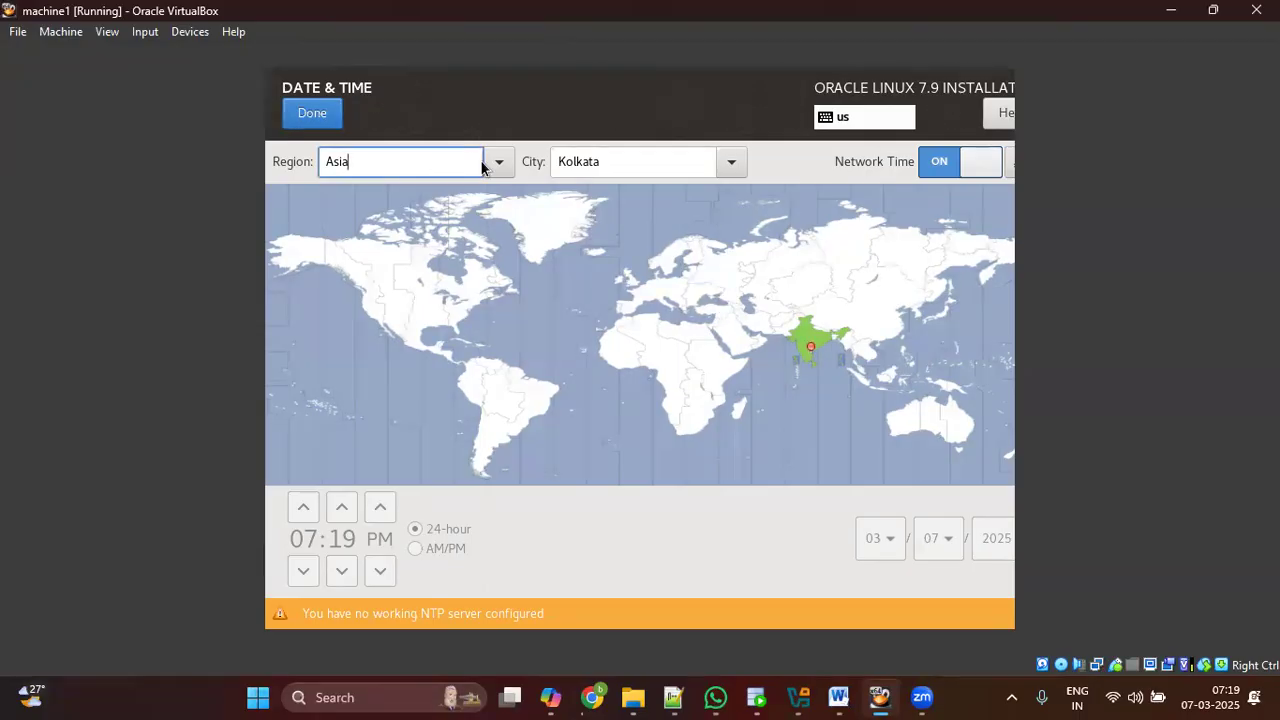
pyautogui.click(620, 162)
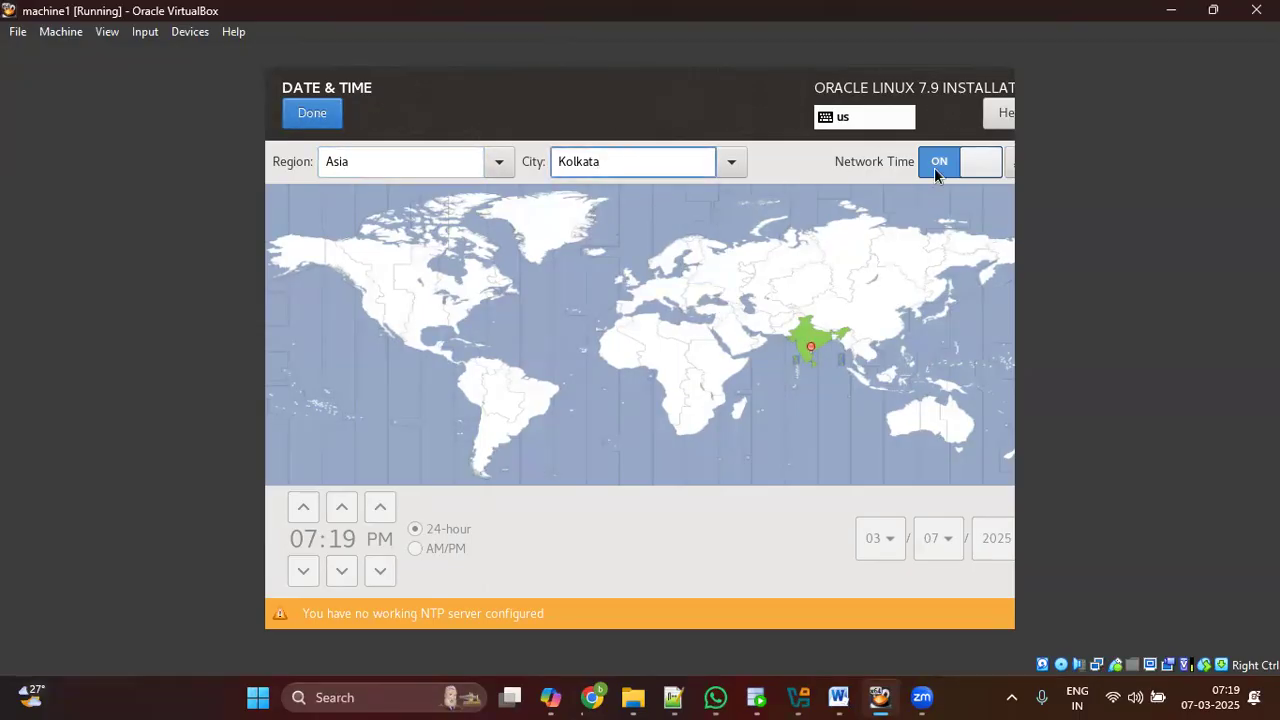
pyautogui.click(975, 168)
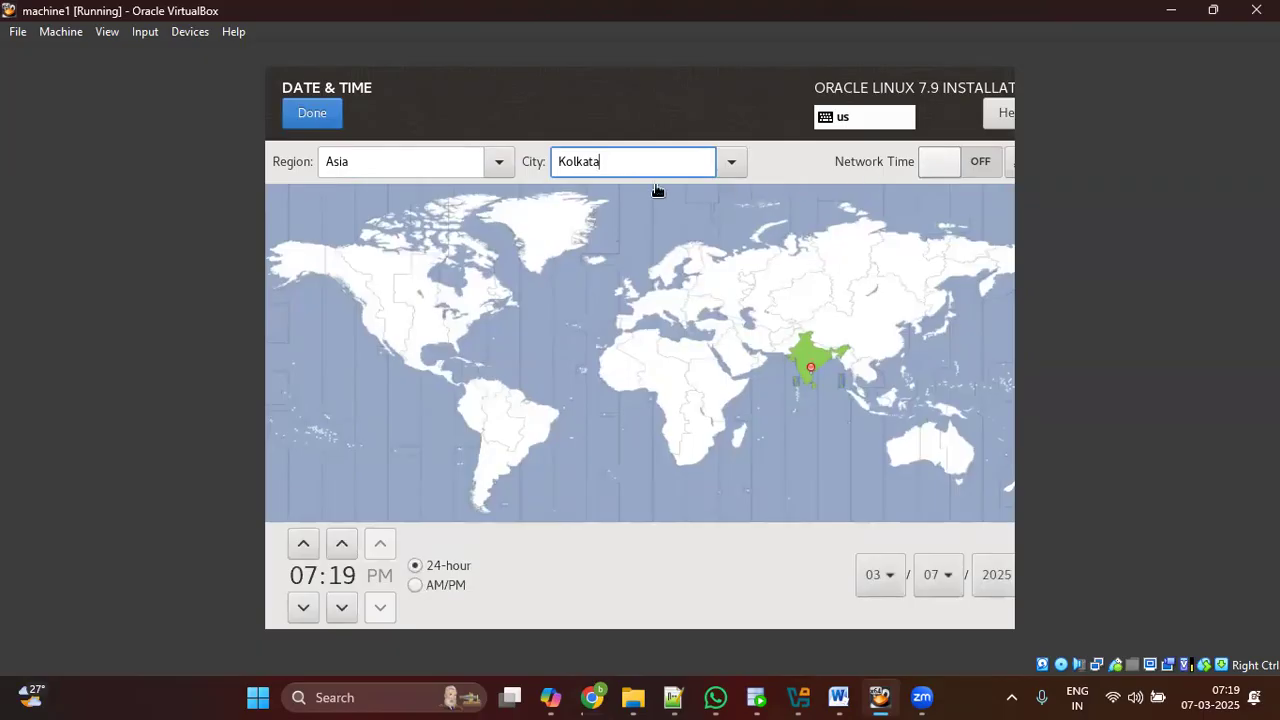
pyautogui.click(926, 168)
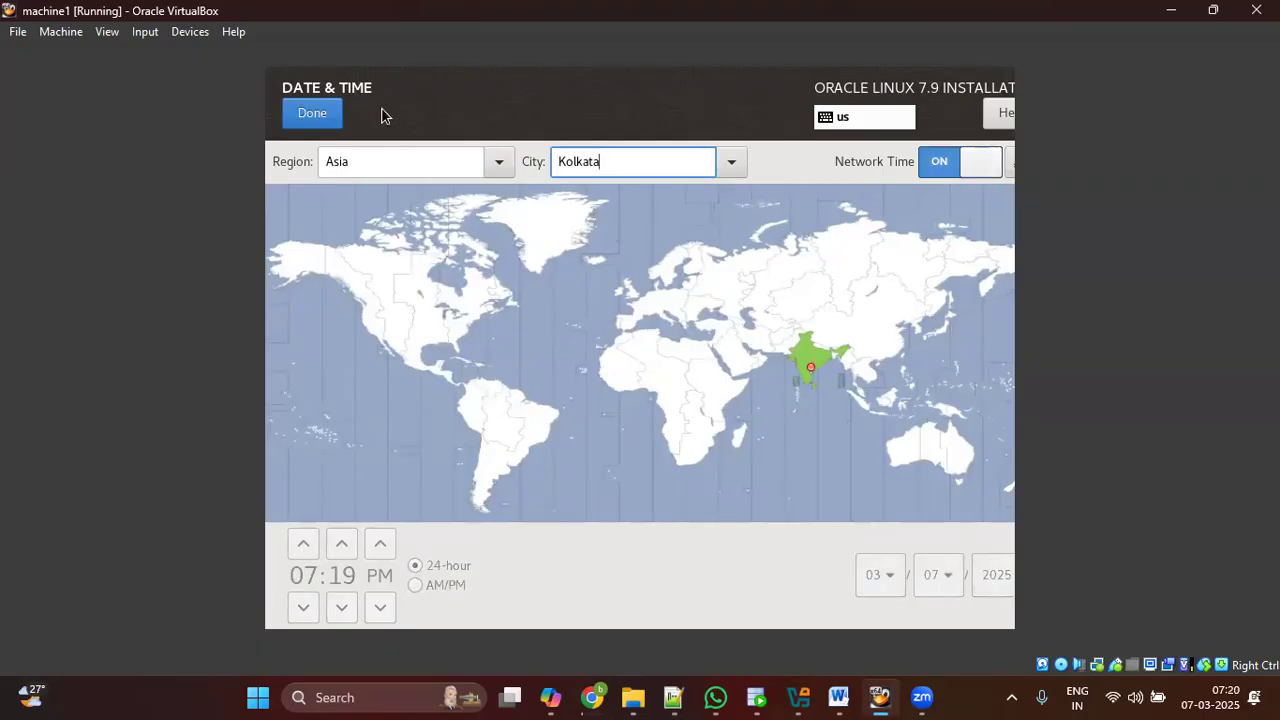
pyautogui.click(333, 116)
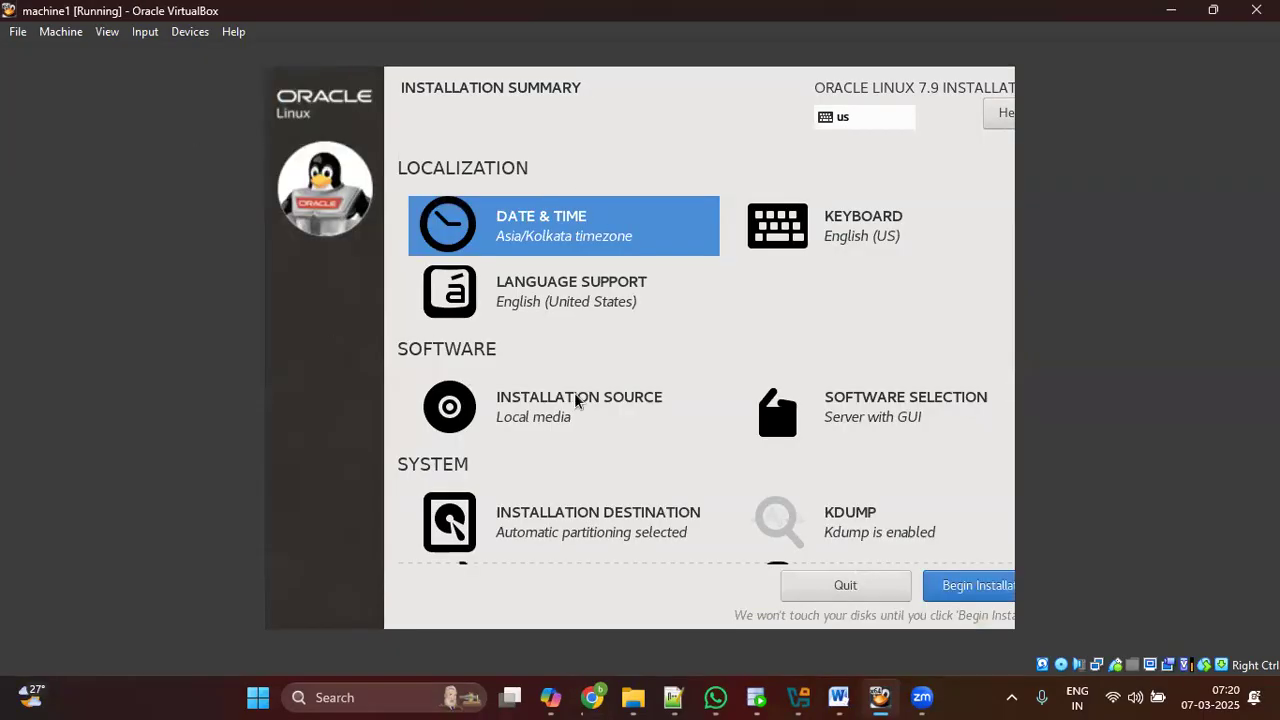
# Step: On Installation Destination, choose 'I will configure partitioning'
pyautogui.scroll(-2, 626, 460)
pyautogui.click(553, 470)
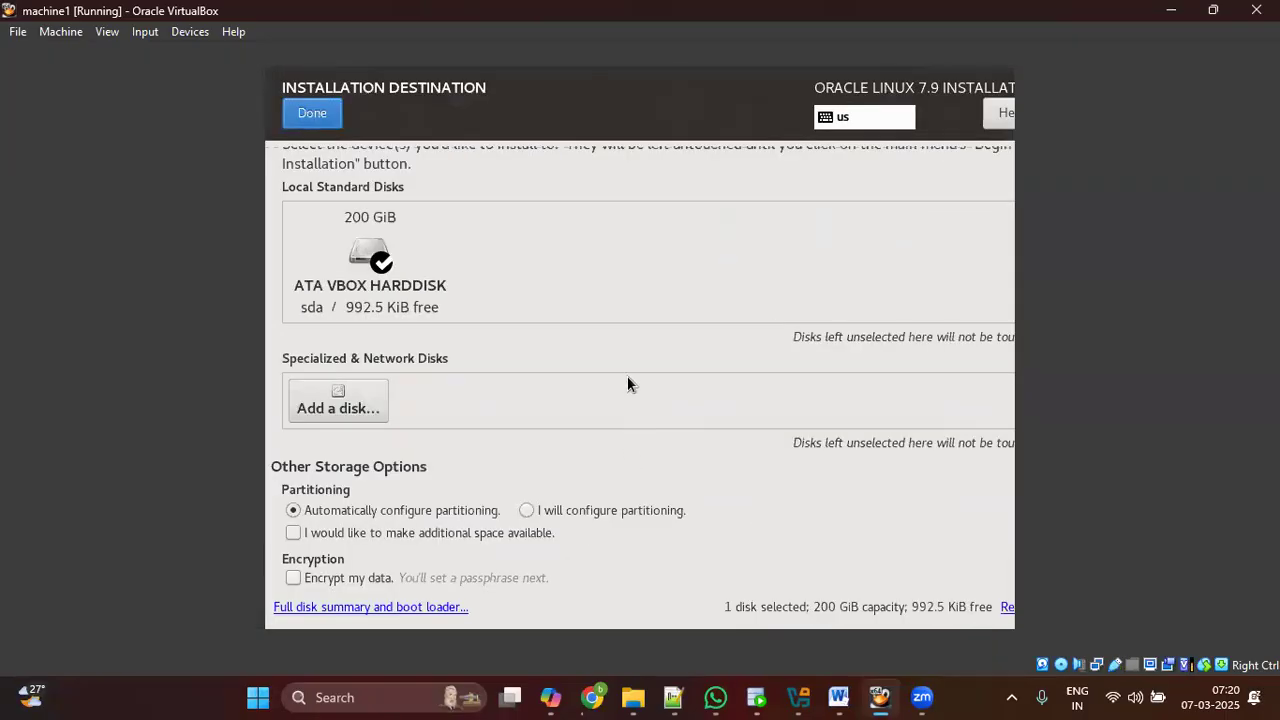
pyautogui.click(603, 514)
# Step: Find the Step 23 manual partitioning screenshot in the Chrome tutorial, then return to the installer
pyautogui.click(592, 695)
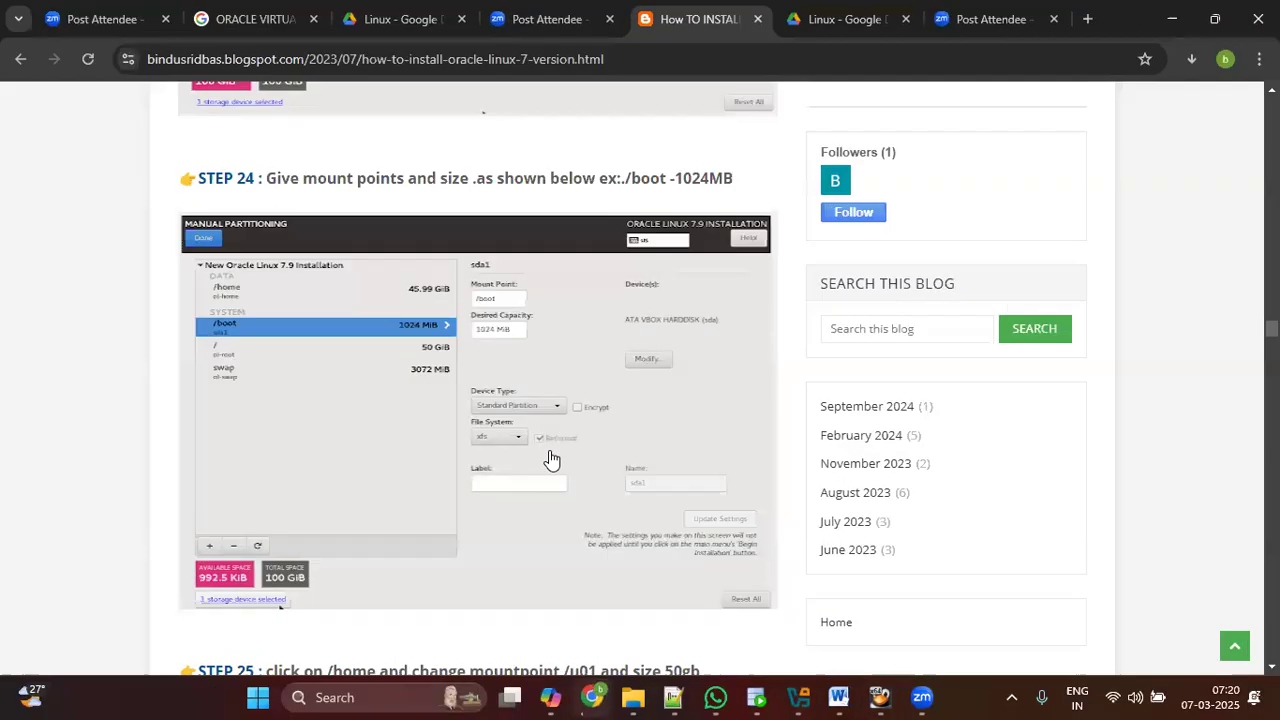
pyautogui.scroll(-4, 549, 458)
pyautogui.scroll(8, 551, 458)
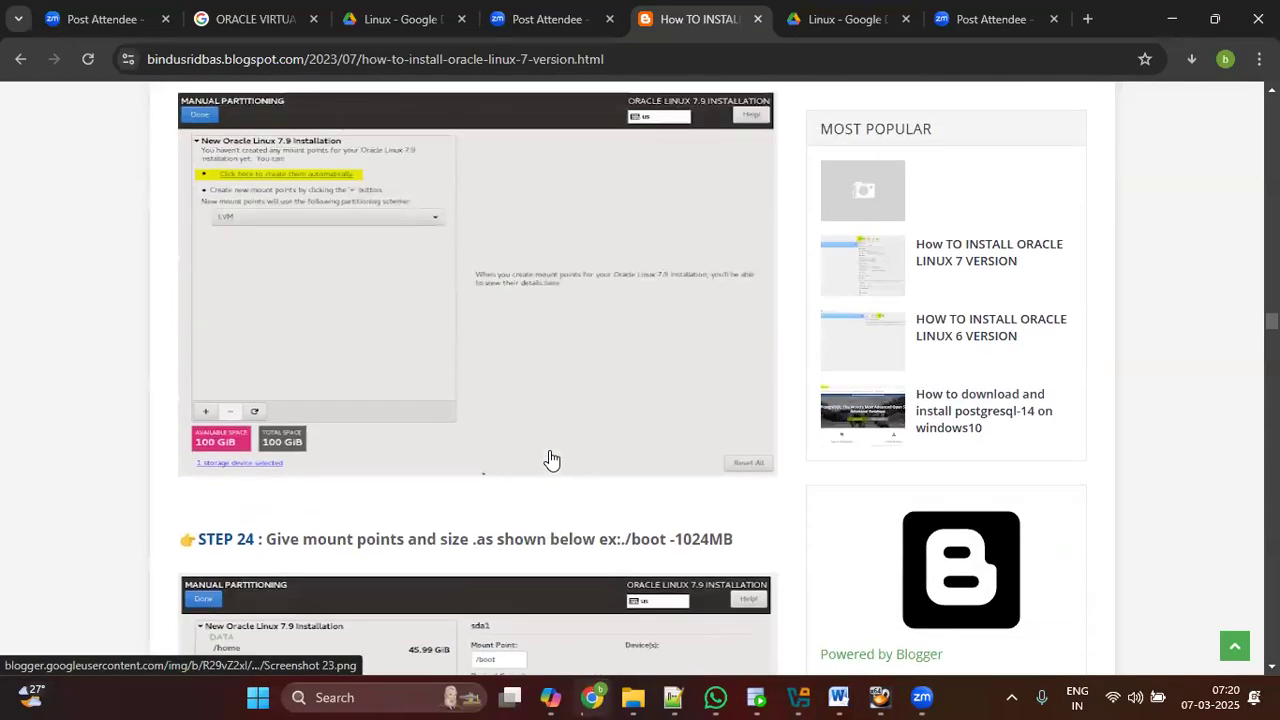
pyautogui.scroll(2, 389, 277)
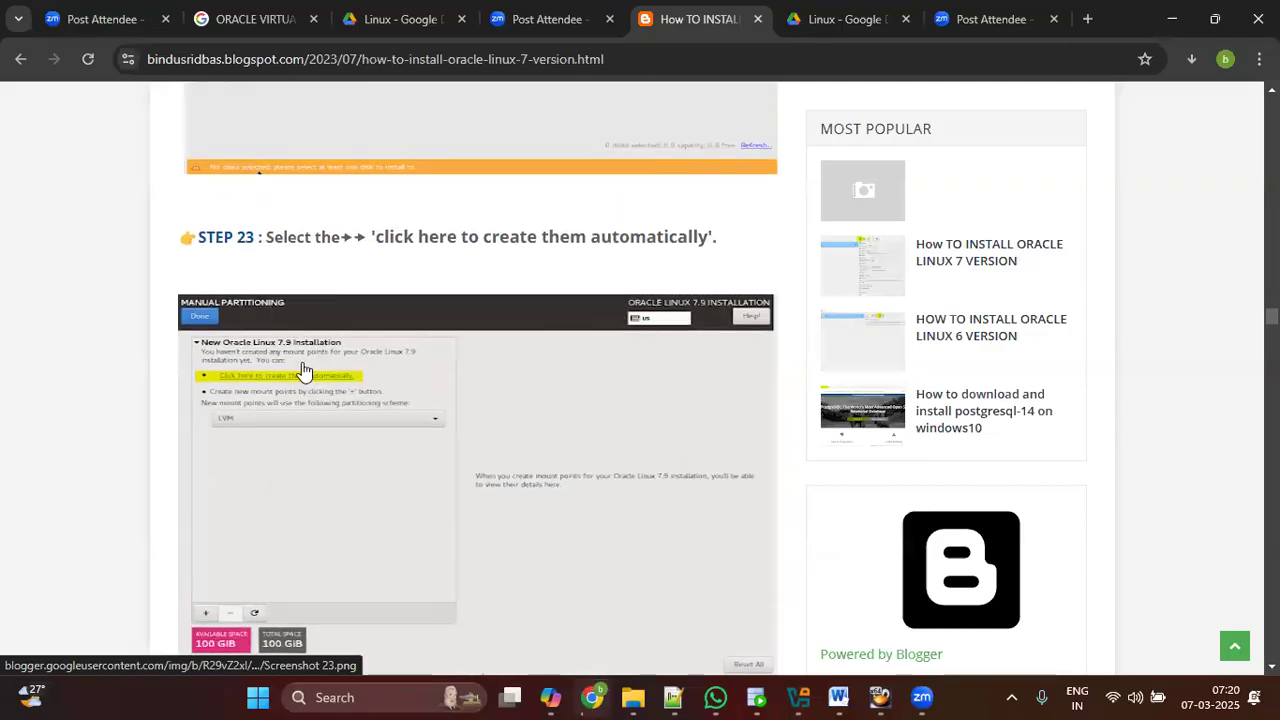
pyautogui.scroll(3, 270, 380)
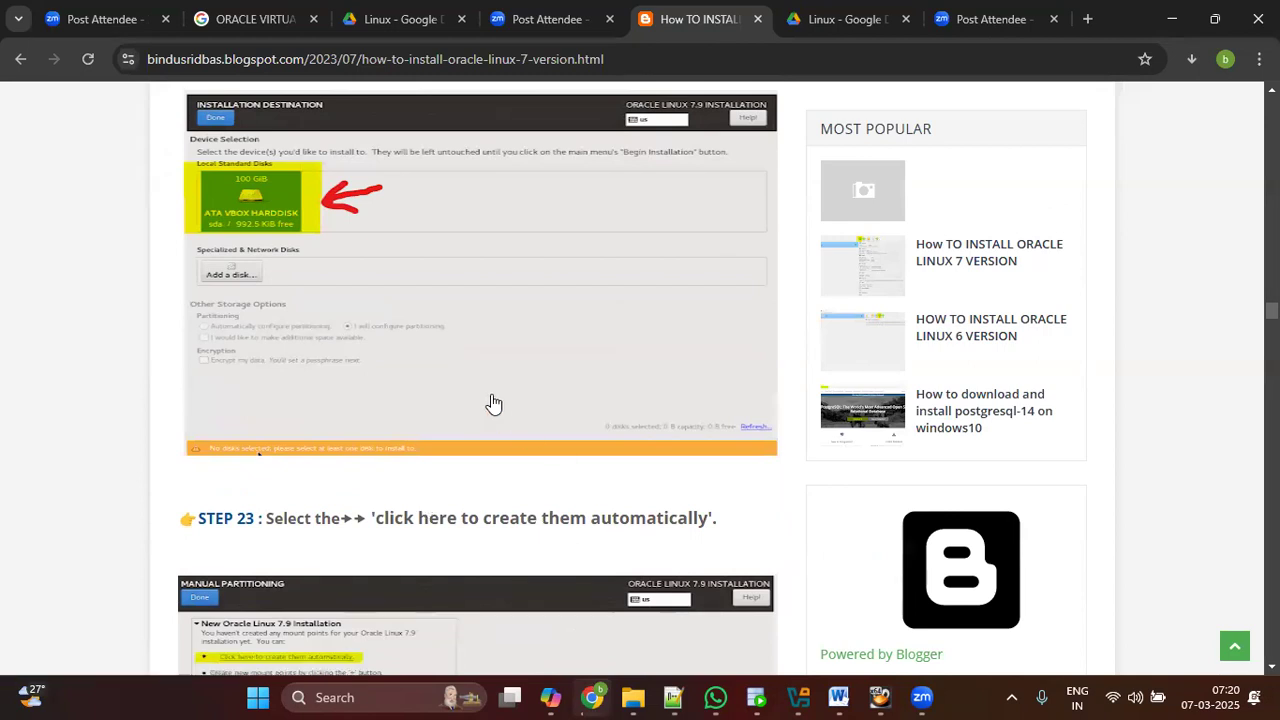
pyautogui.keyDown('ctrl'); pyautogui.scroll(4, 440, 374); pyautogui.keyUp('ctrl')
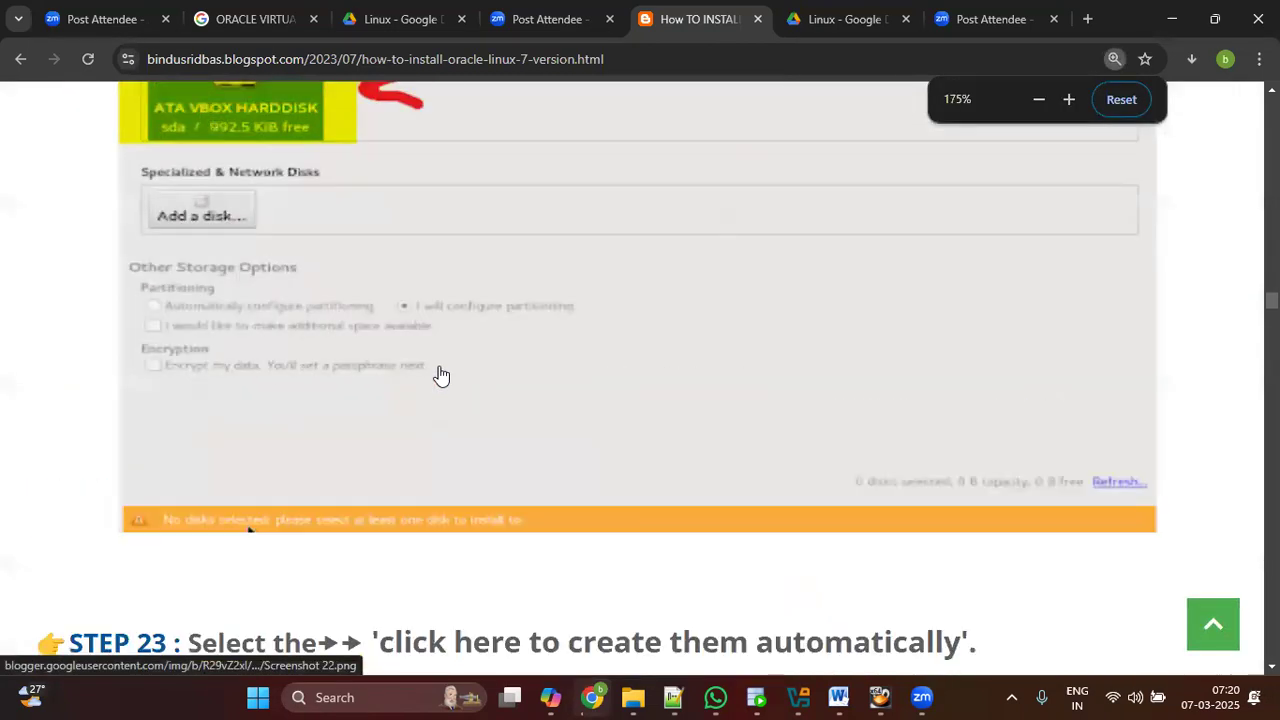
pyautogui.scroll(3, 440, 374)
pyautogui.scroll(-5, 440, 374)
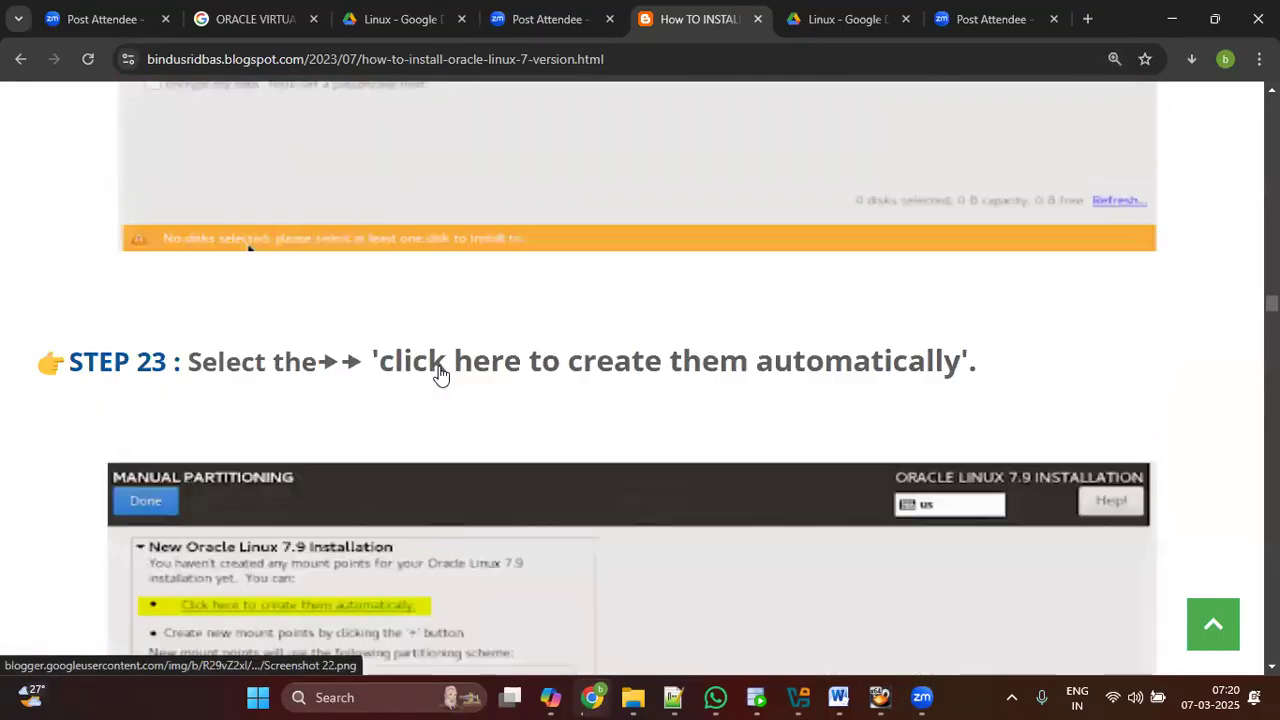
pyautogui.scroll(-3, 440, 367)
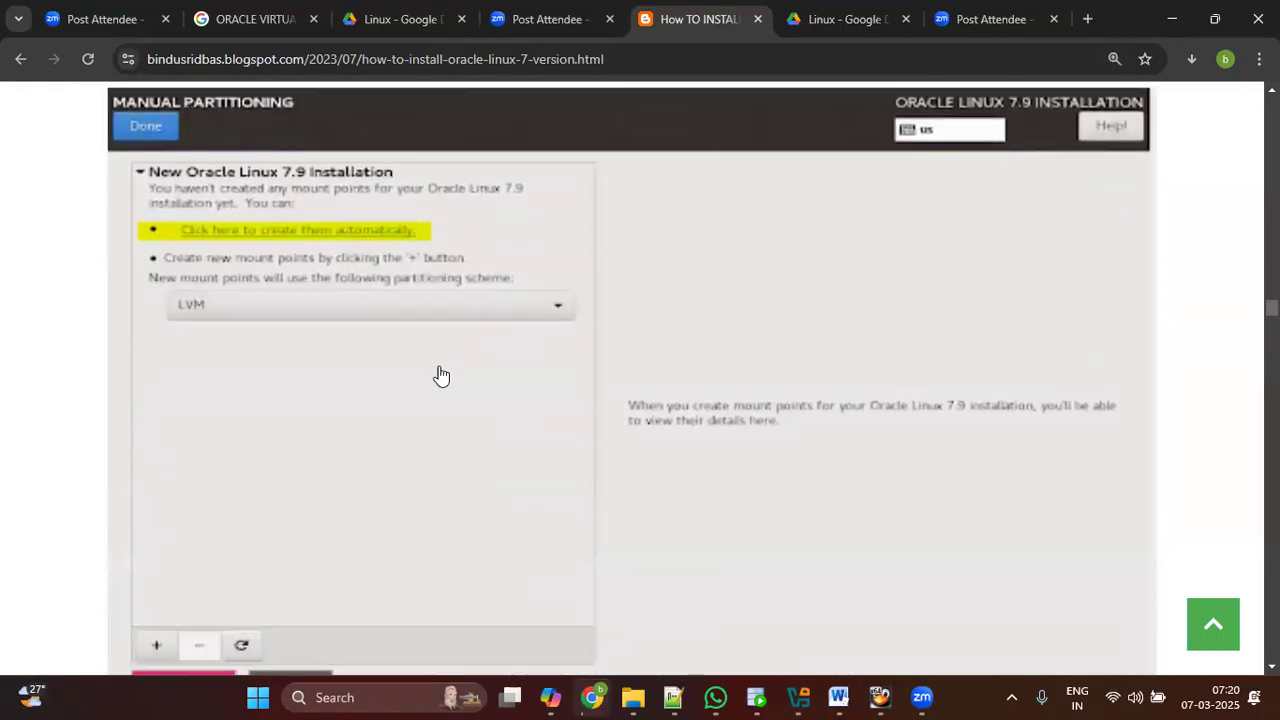
pyautogui.click(879, 697)
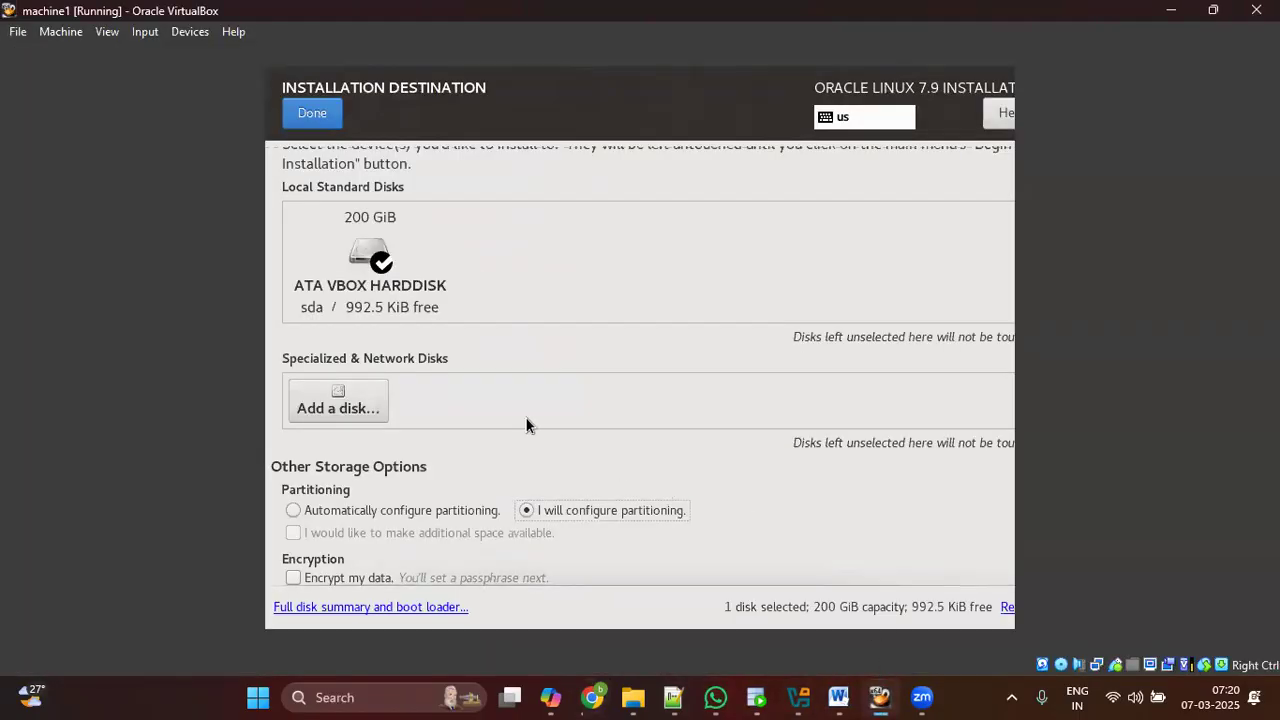
# Step: Deselect and reselect the 200 GiB ATA VBOX HARDDISK, then continue to Manual Partitioning
pyautogui.click(381, 309)
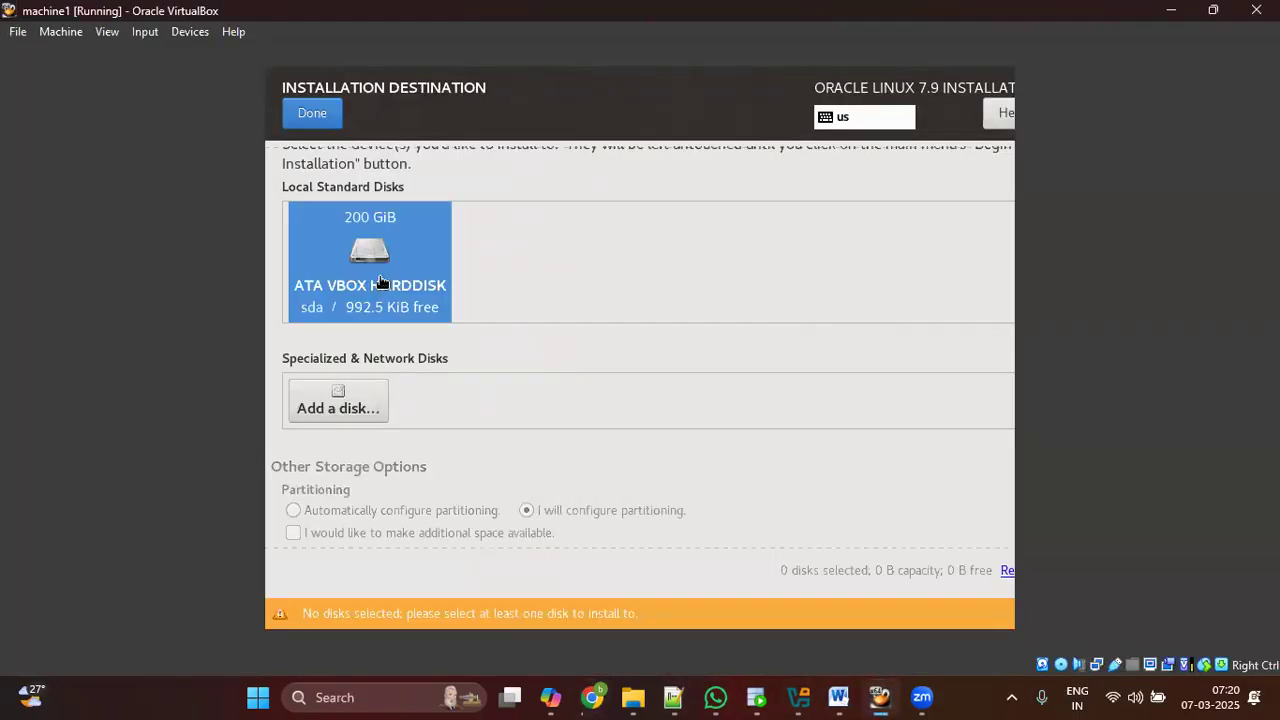
pyautogui.scroll(-1, 426, 365)
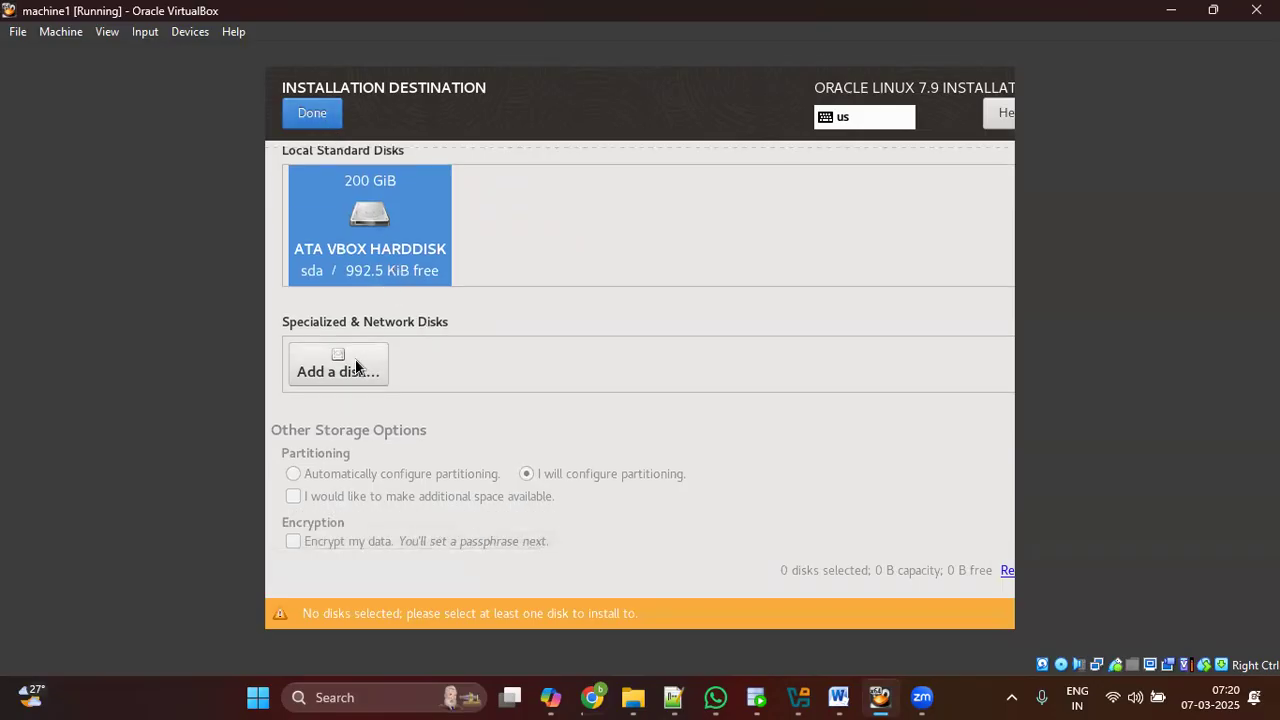
pyautogui.scroll(2, 355, 289)
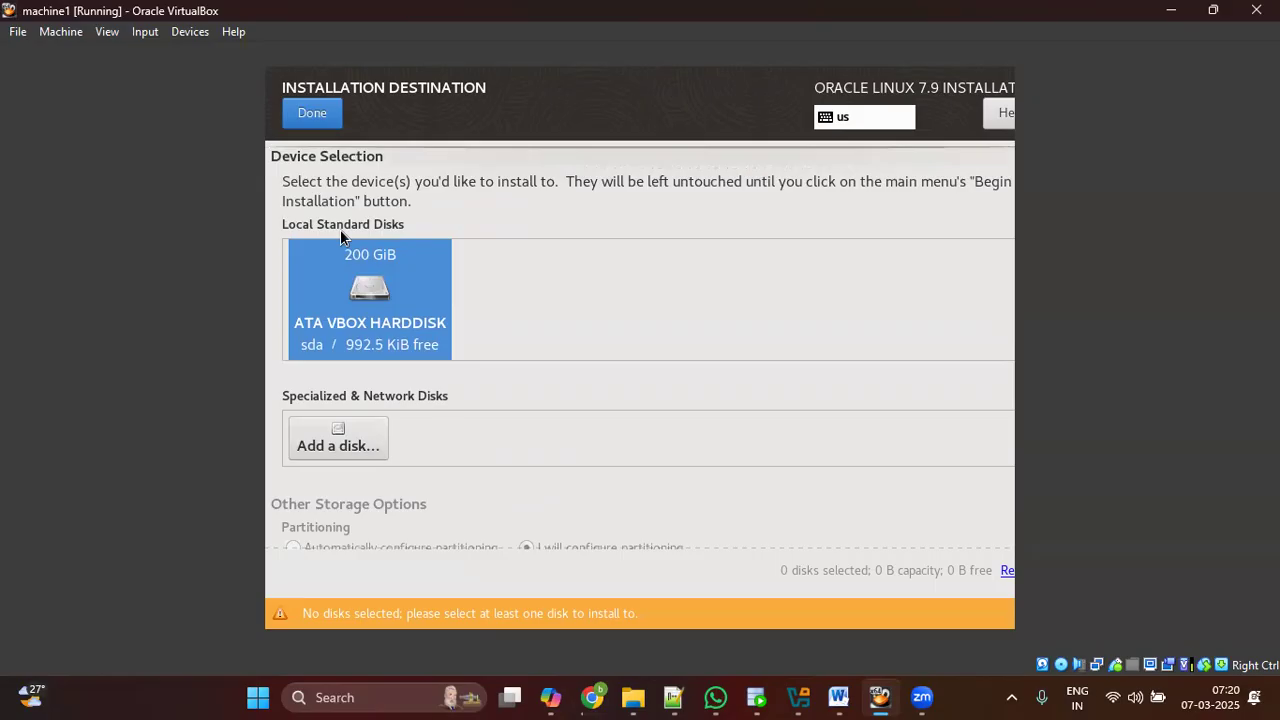
pyautogui.scroll(-2, 471, 299)
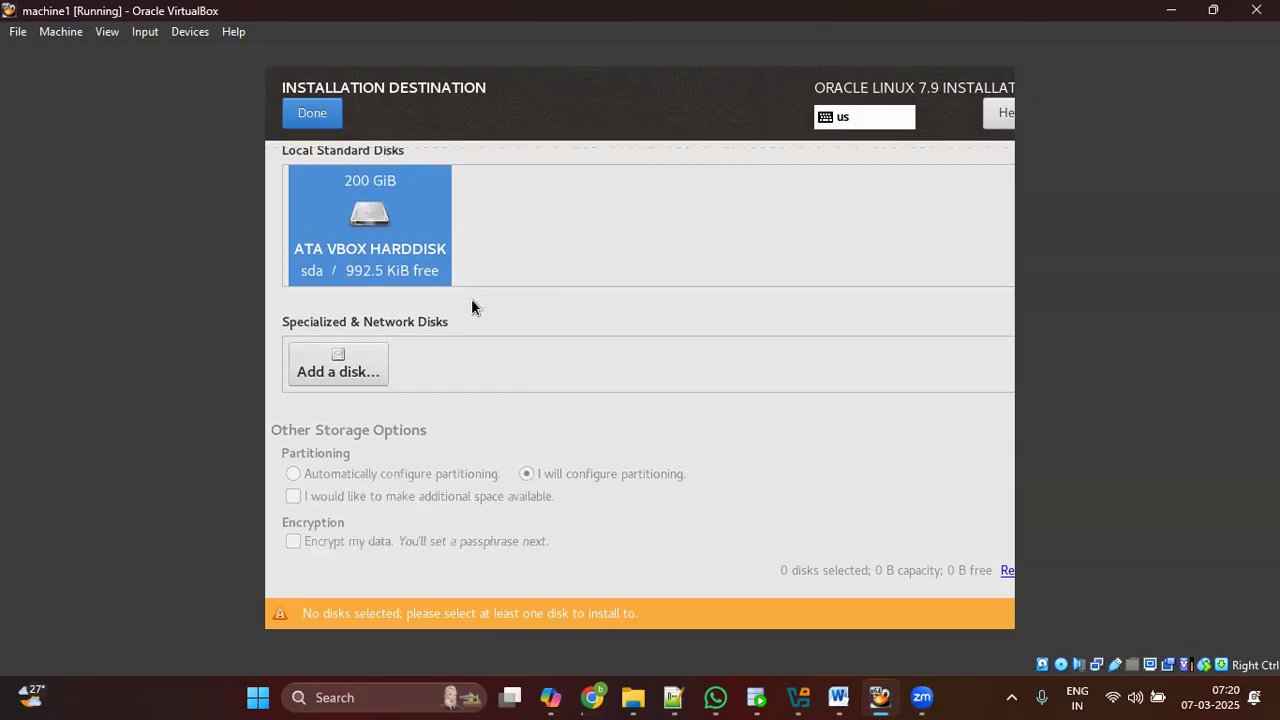
pyautogui.scroll(2, 471, 299)
pyautogui.click(312, 112)
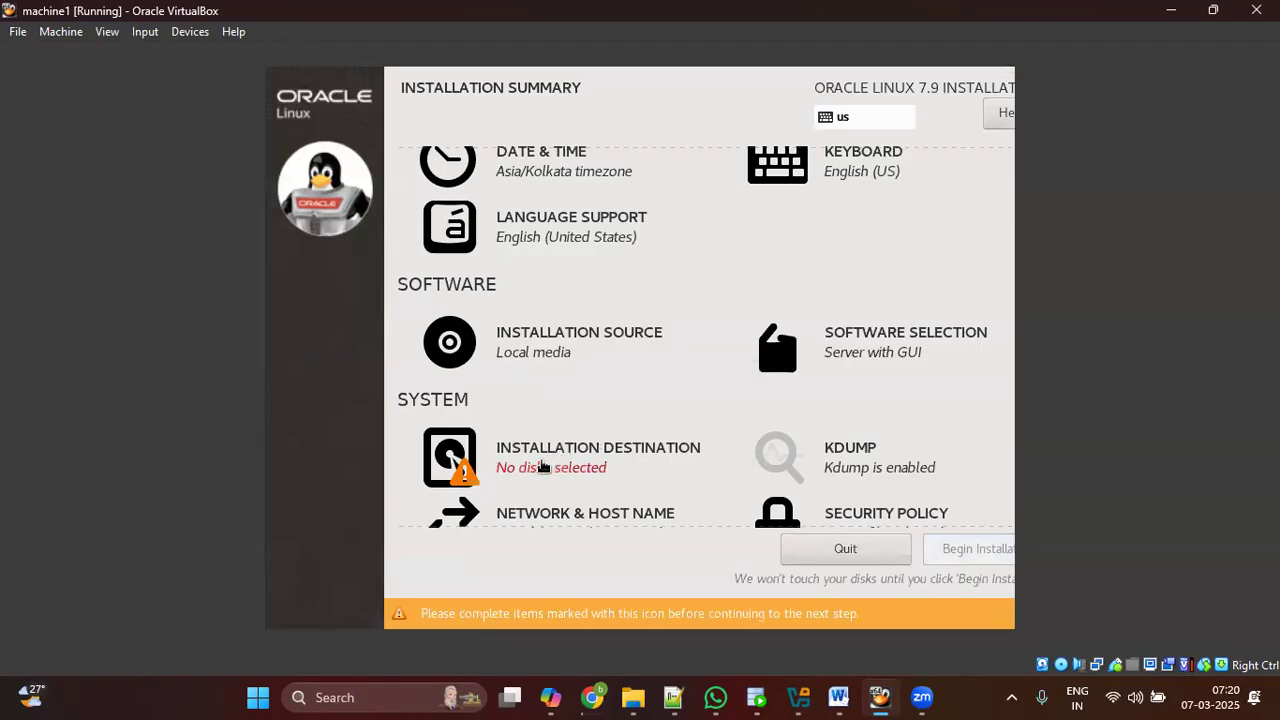
pyautogui.click(543, 467)
pyautogui.click(390, 333)
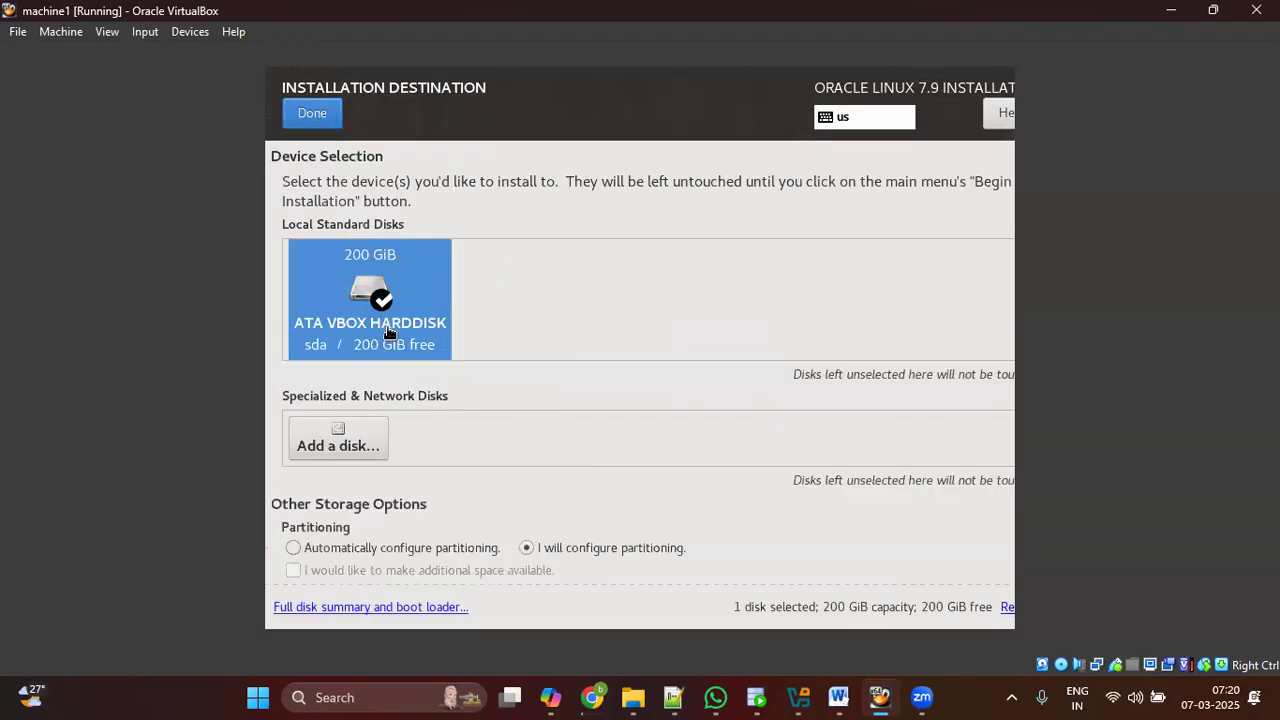
pyautogui.scroll(-1, 569, 445)
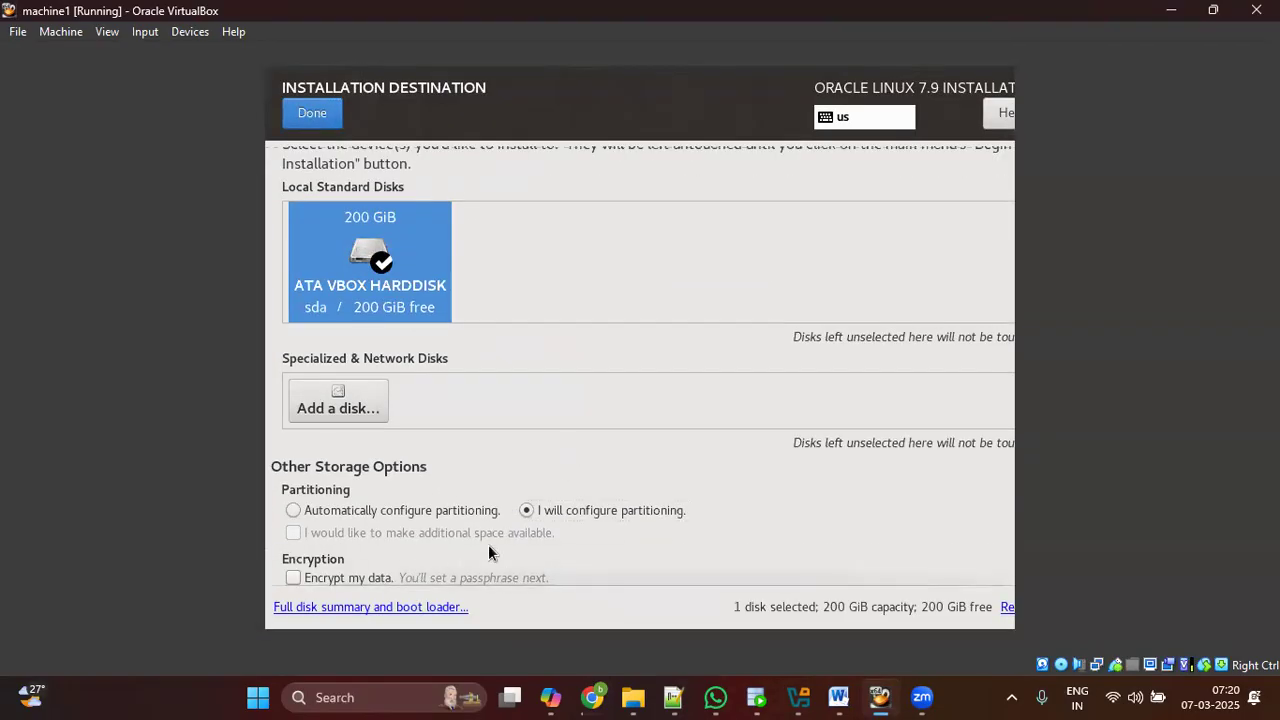
pyautogui.scroll(1, 466, 490)
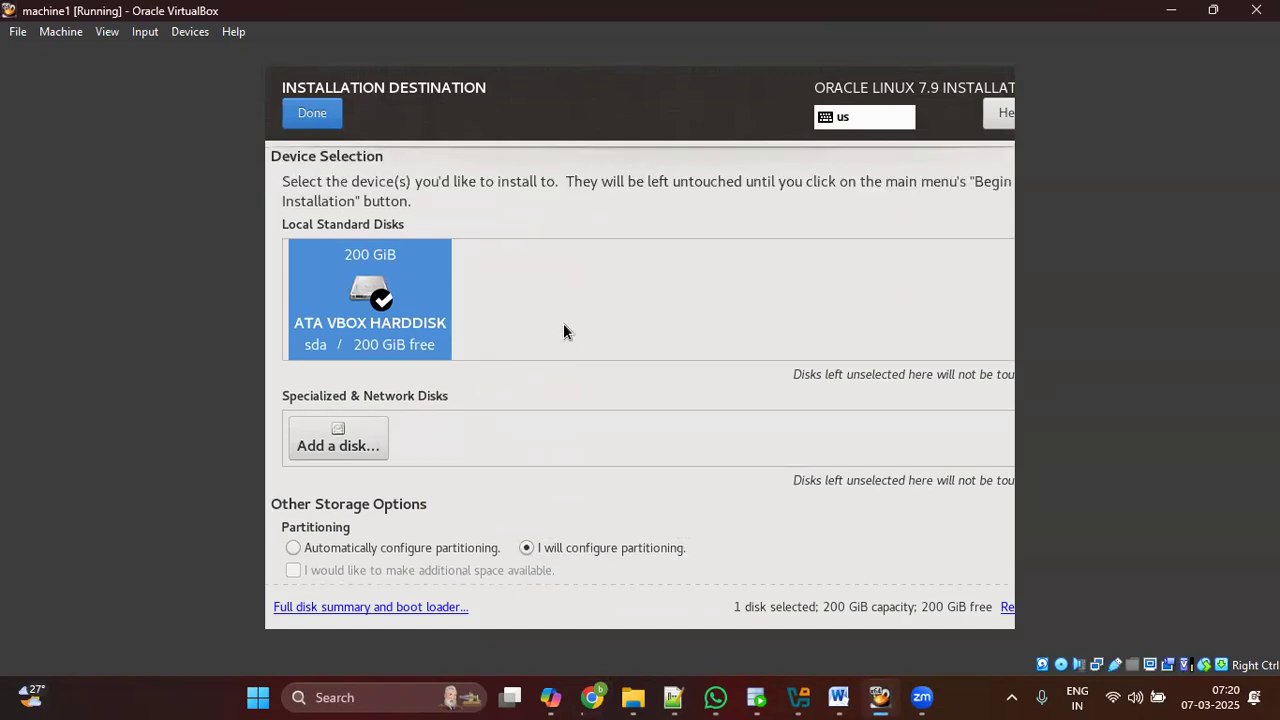
pyautogui.scroll(-1, 563, 330)
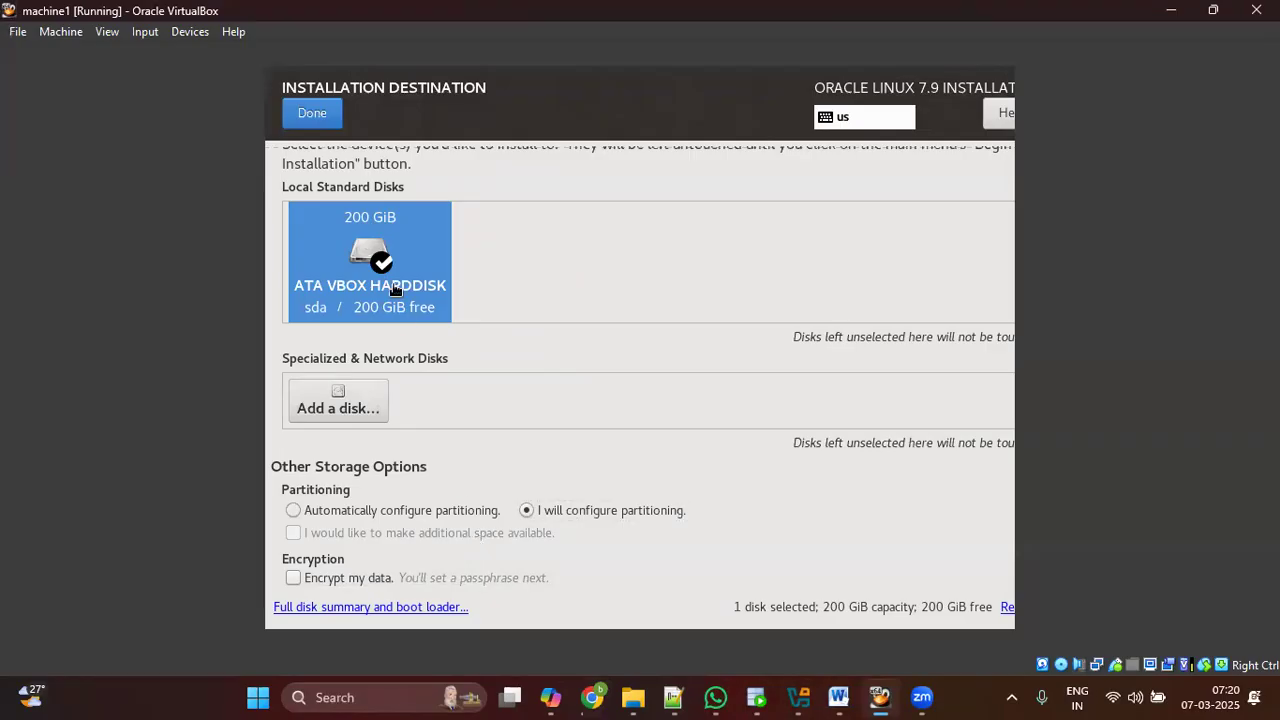
pyautogui.click(326, 120)
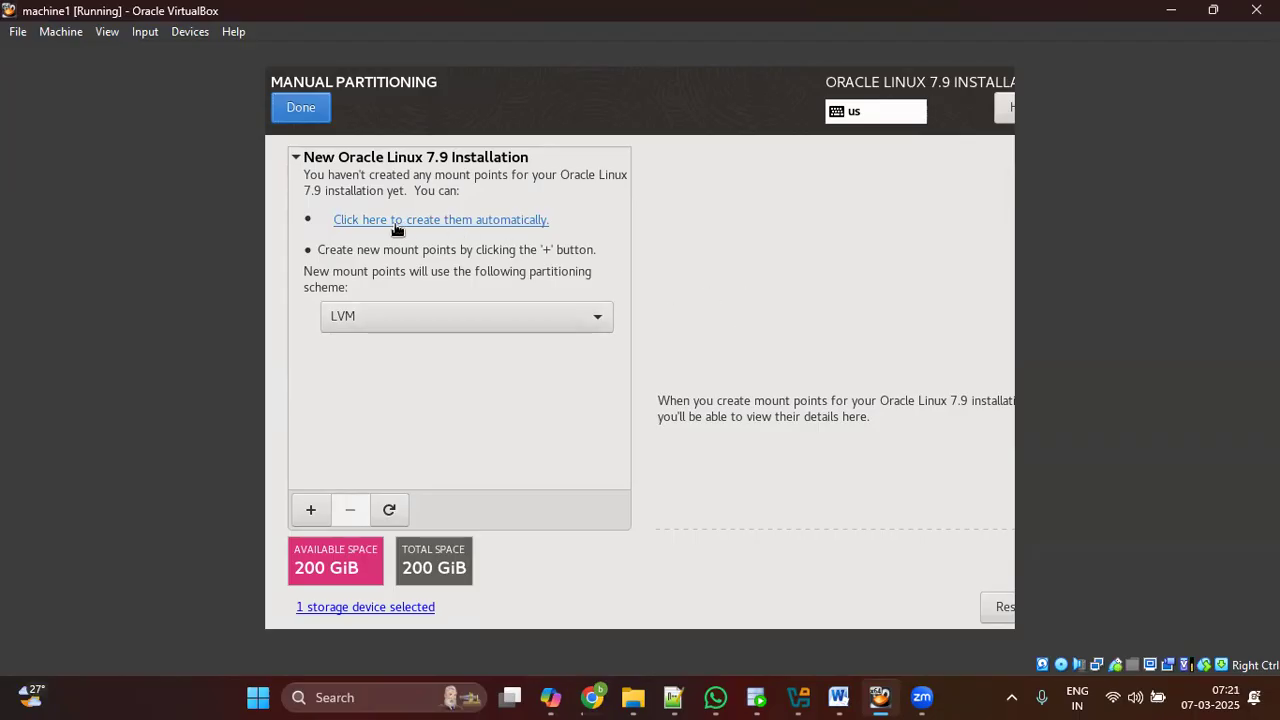
# Step: Auto-create the mount points and reduce /home's desired capacity to 37.25 GiB
pyautogui.click(460, 222)
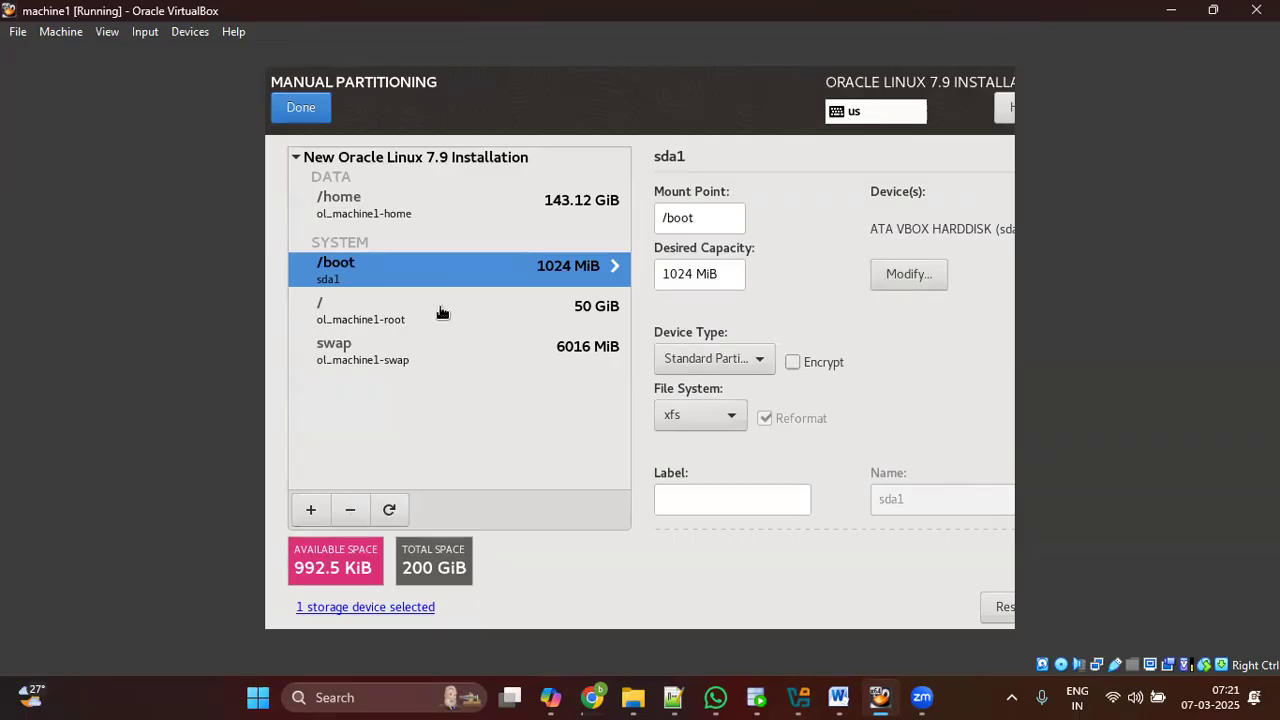
pyautogui.click(400, 211)
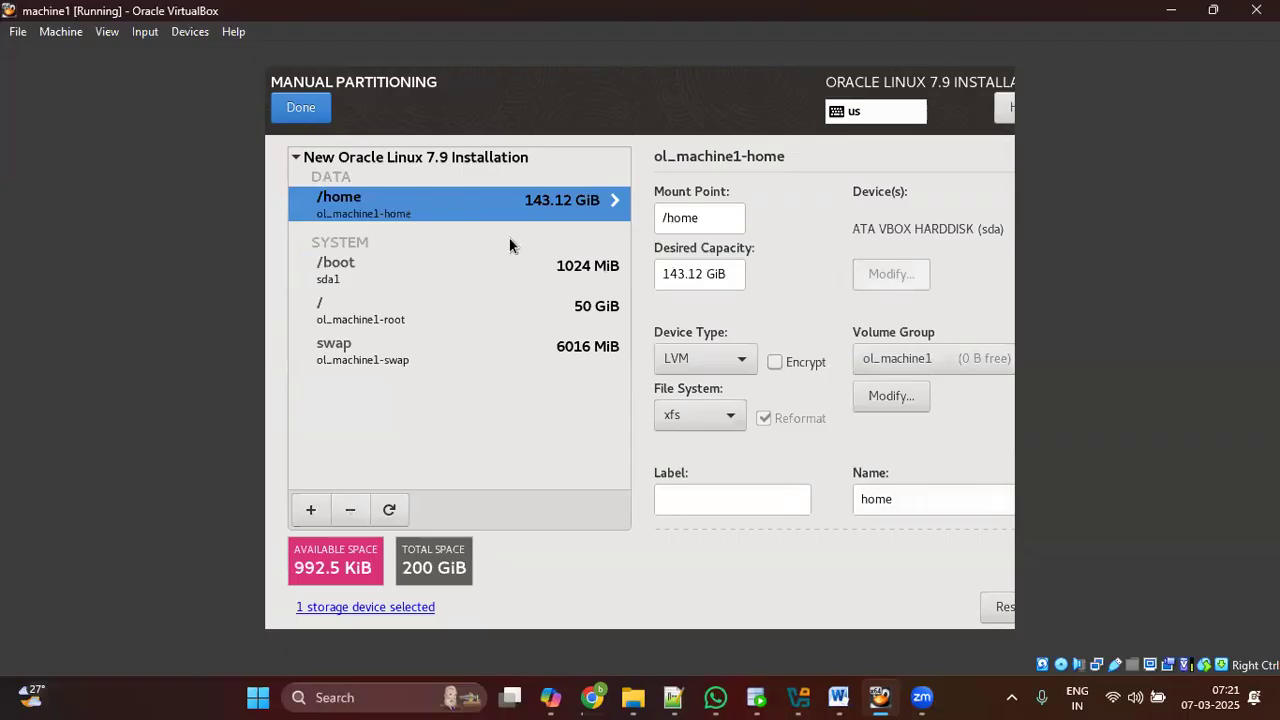
pyautogui.moveTo(686, 276); pyautogui.dragTo(663, 277)
pyautogui.click(667, 277)
pyautogui.moveTo(711, 273); pyautogui.dragTo(653, 267)
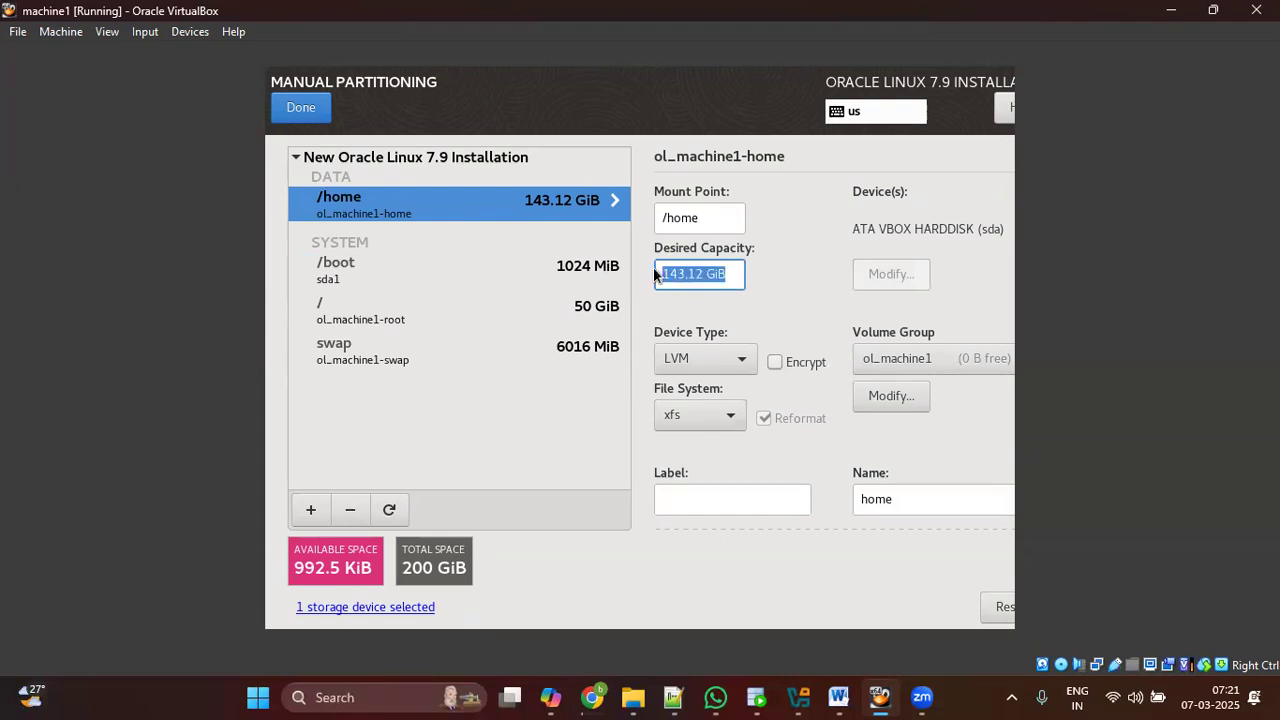
pyautogui.write('20GGB')
pyautogui.click(473, 340)
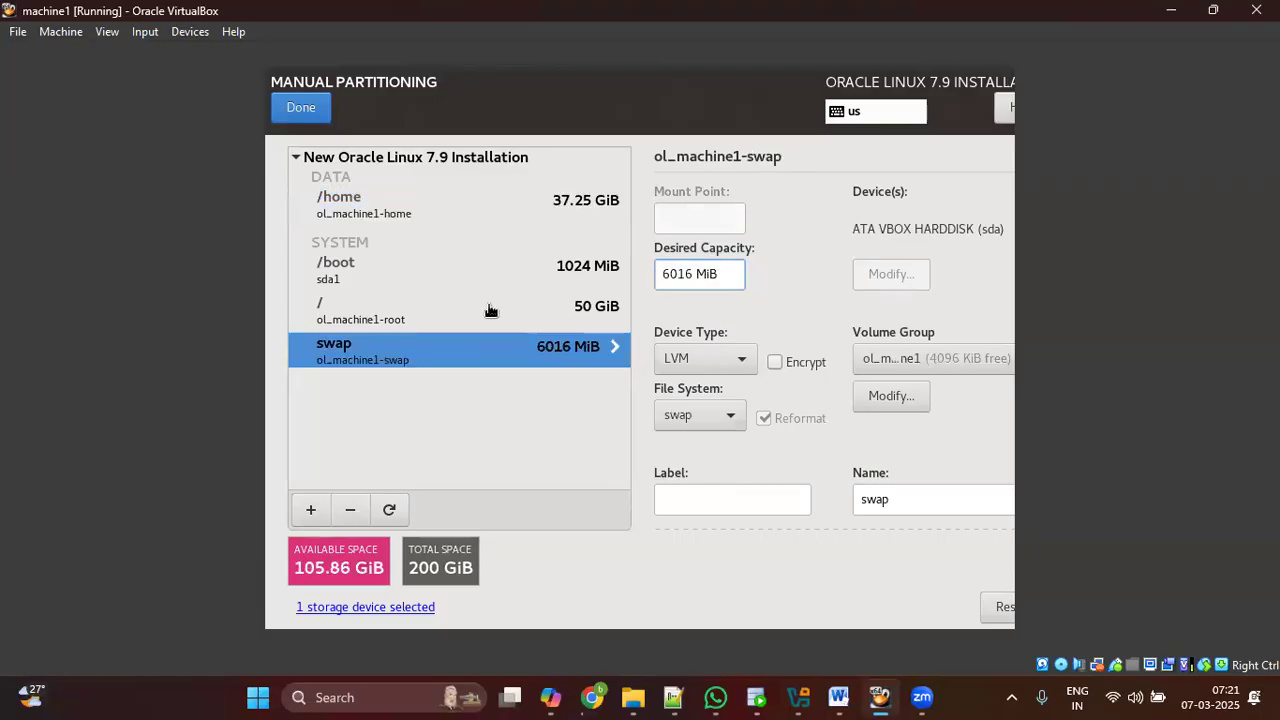
pyautogui.click(424, 206)
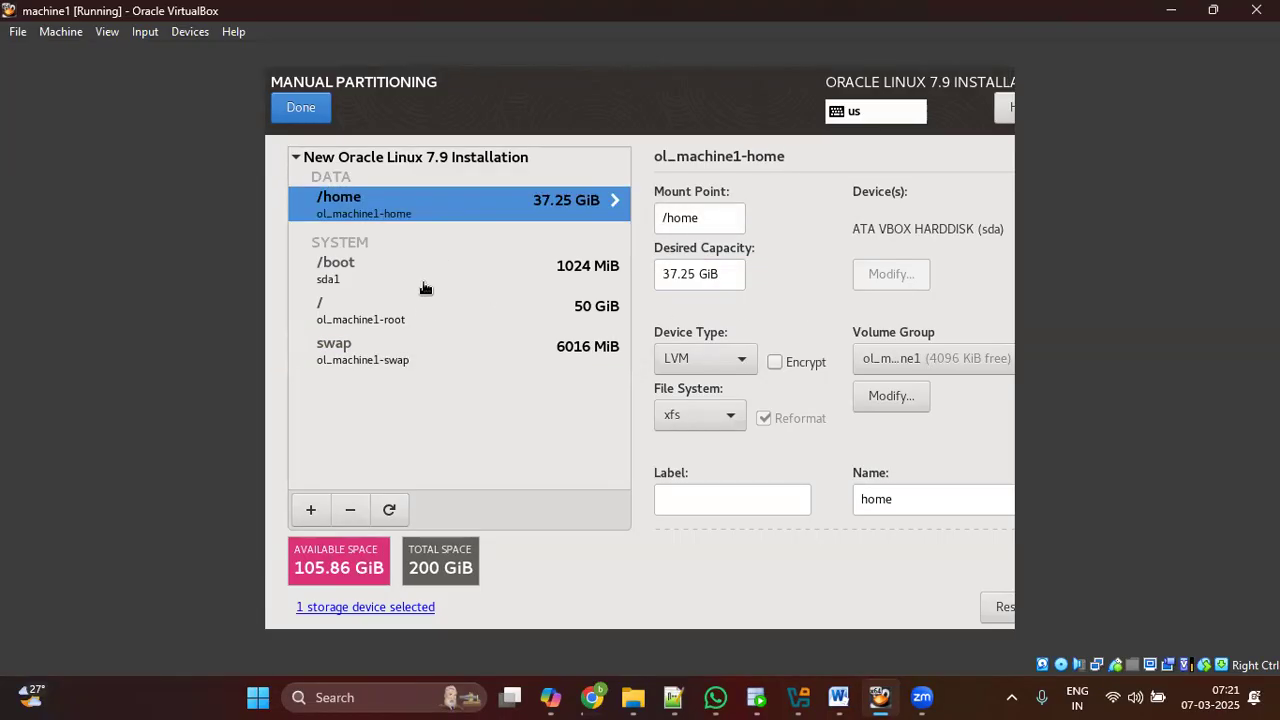
pyautogui.click(426, 314)
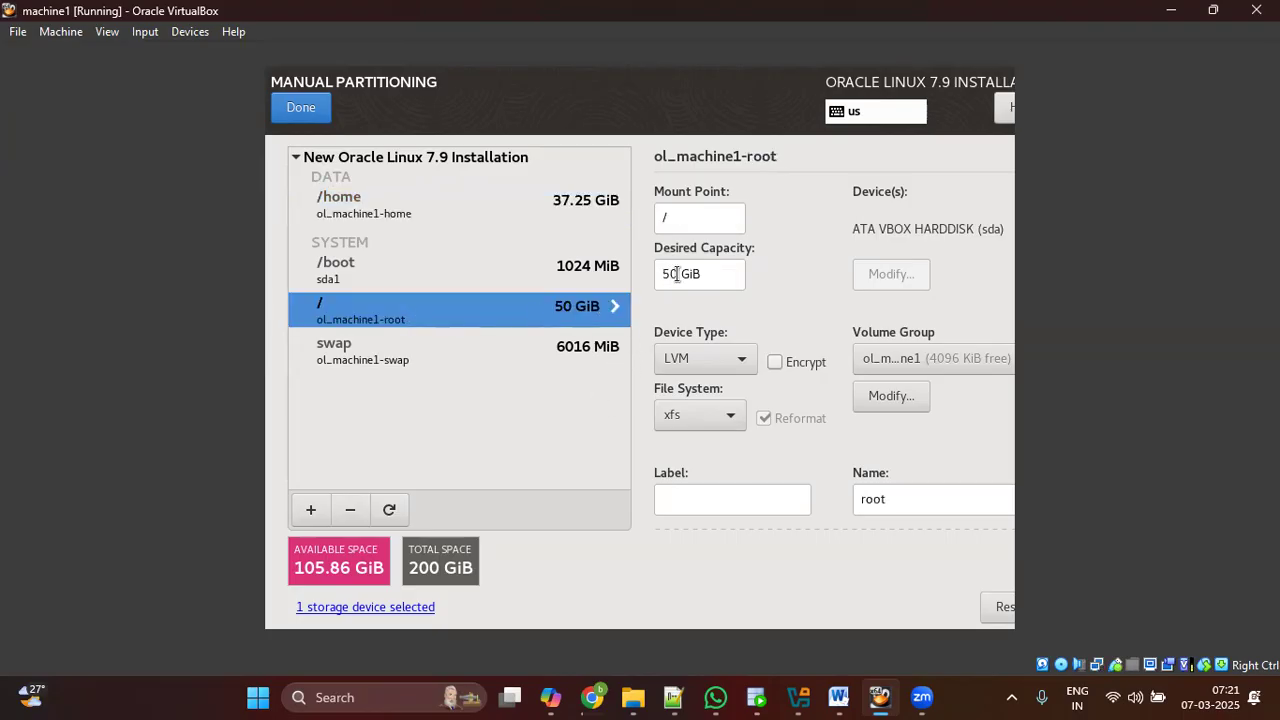
# Step: Set the root (/) partition's desired capacity to 40 GiB
pyautogui.doubleClick(673, 276)
pyautogui.write('40')
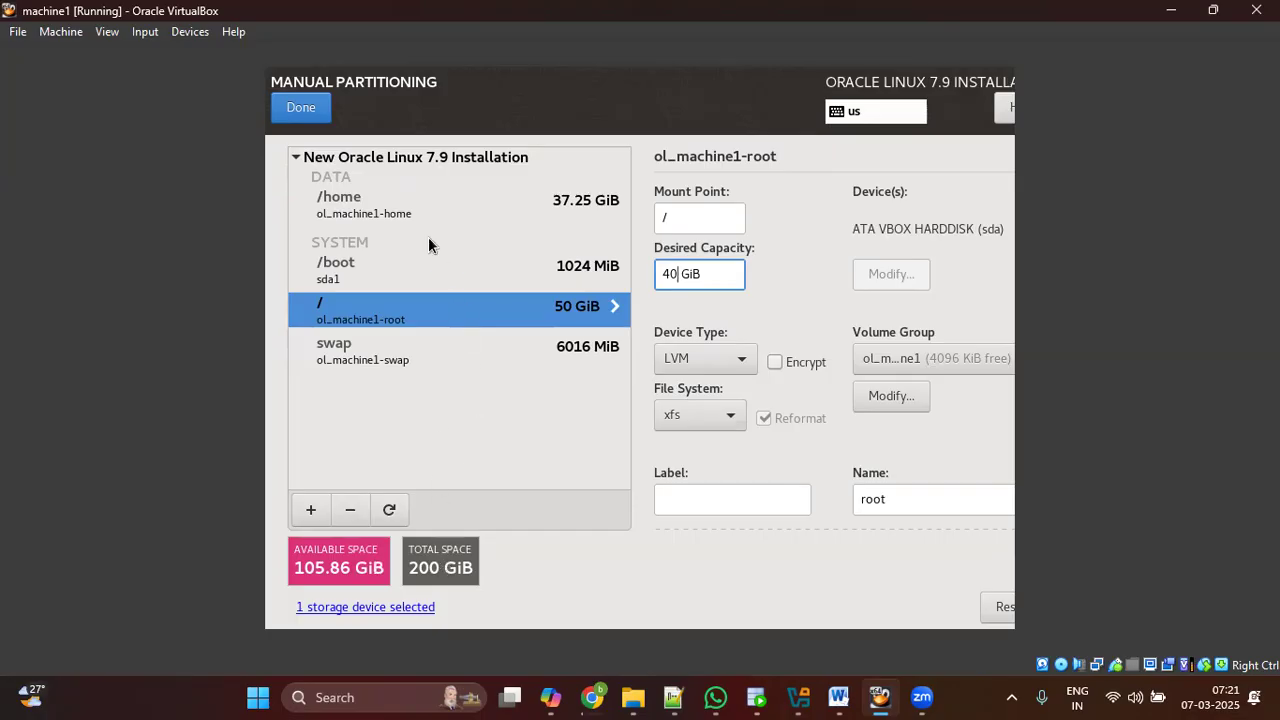
pyautogui.click(415, 212)
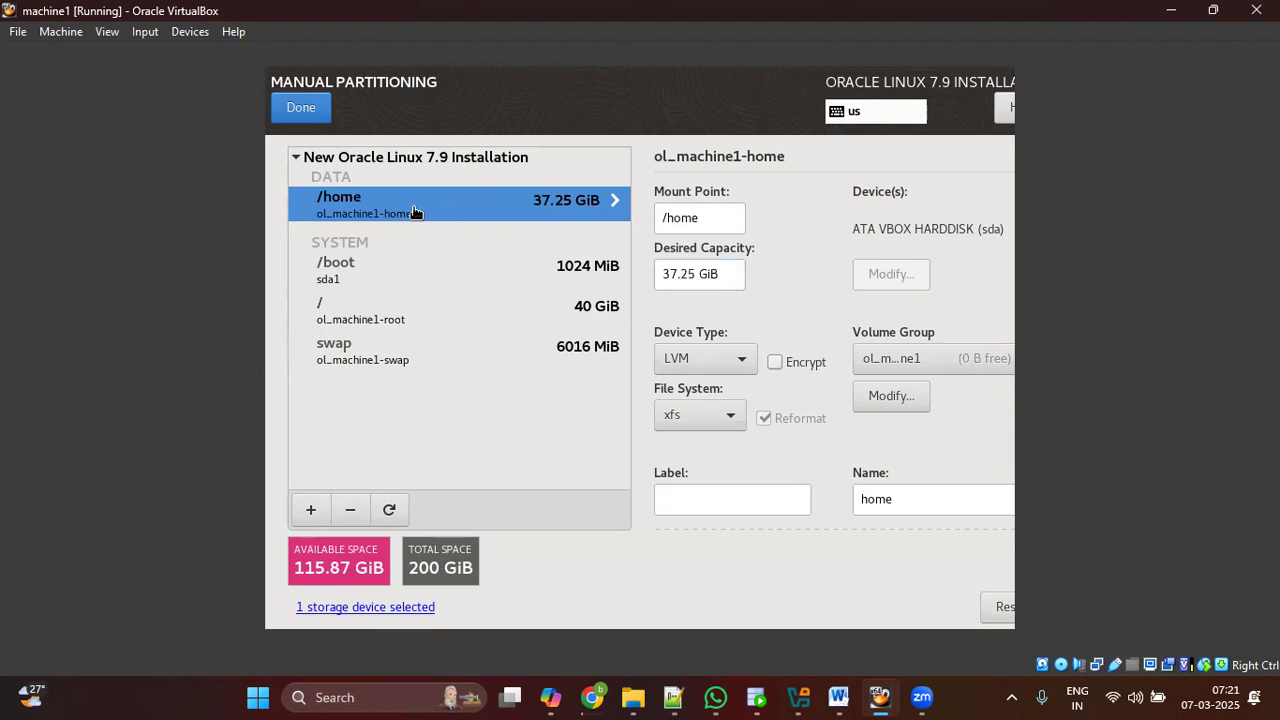
# Step: Review the settings of the /boot, root, swap and /home partitions
pyautogui.click(405, 275)
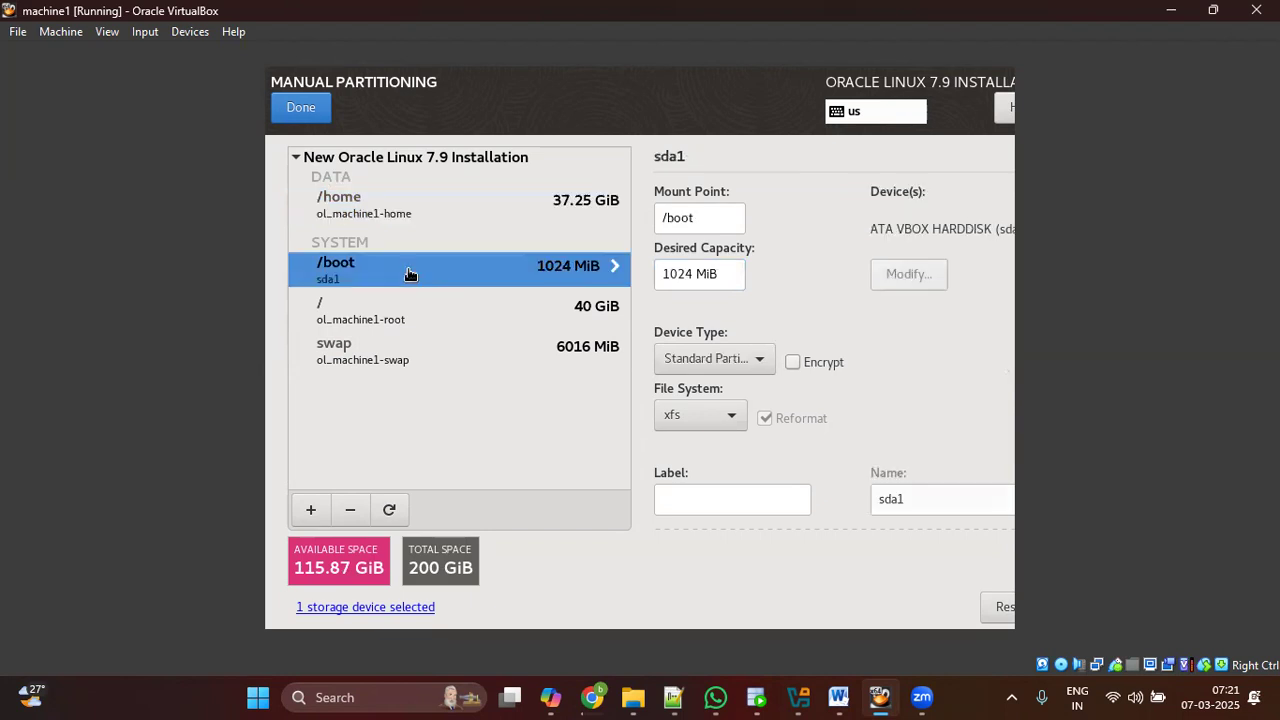
pyautogui.click(392, 324)
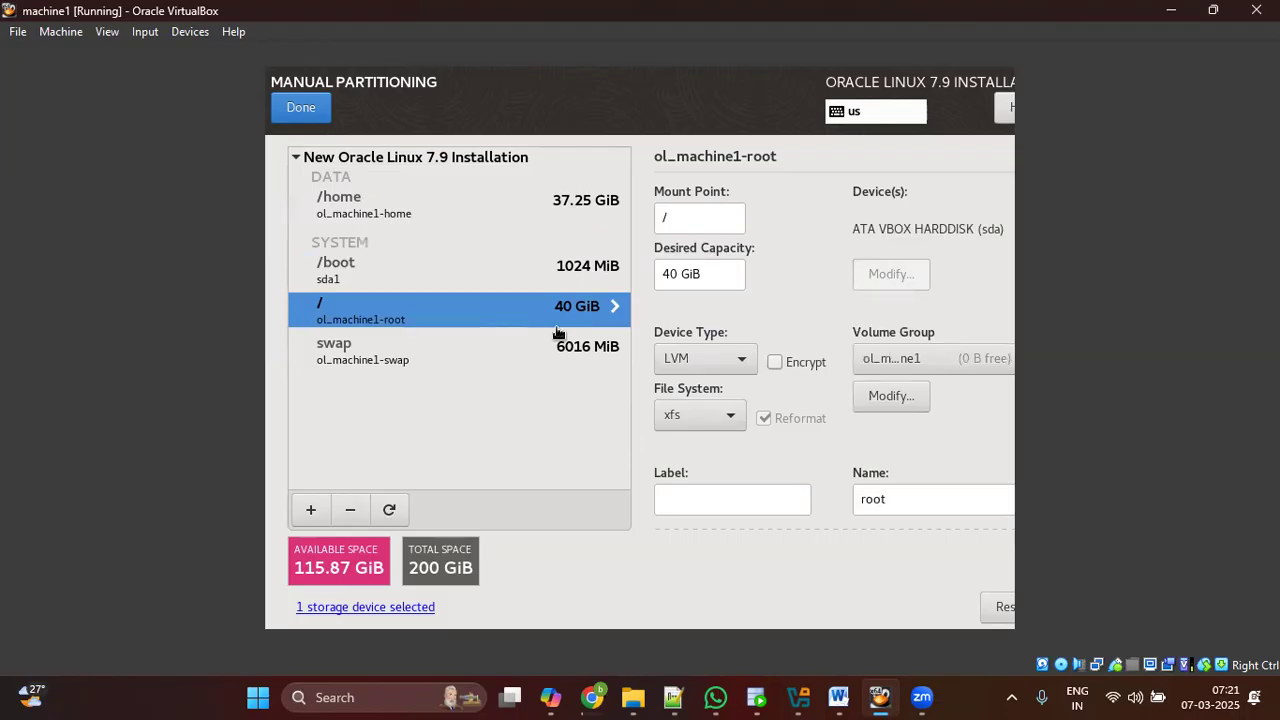
pyautogui.click(410, 357)
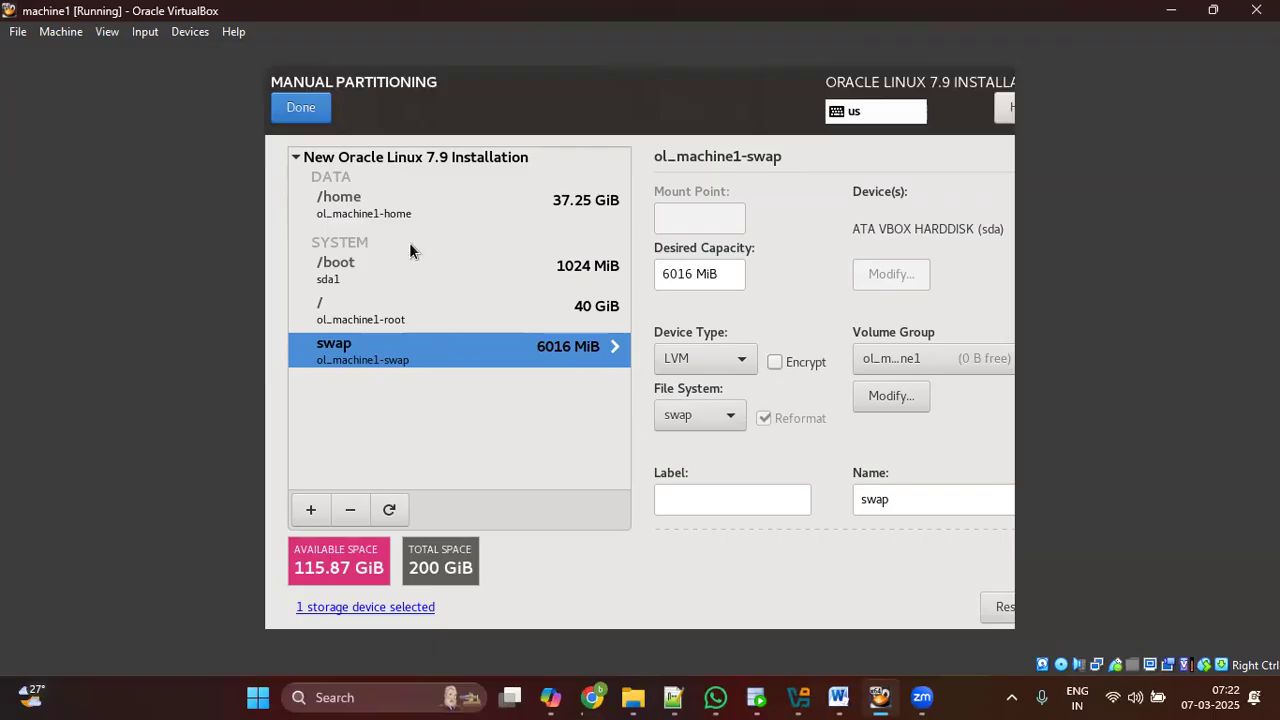
pyautogui.click(392, 206)
pyautogui.click(391, 350)
pyautogui.click(389, 304)
pyautogui.click(415, 265)
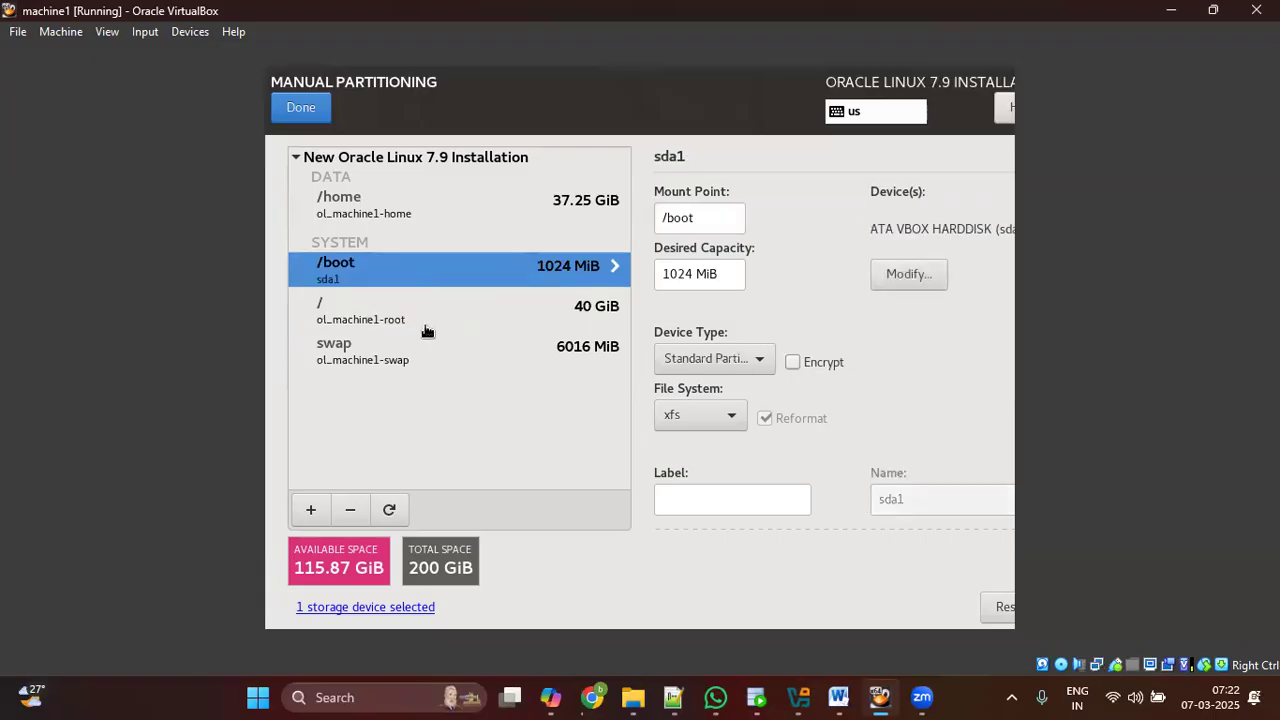
pyautogui.click(408, 347)
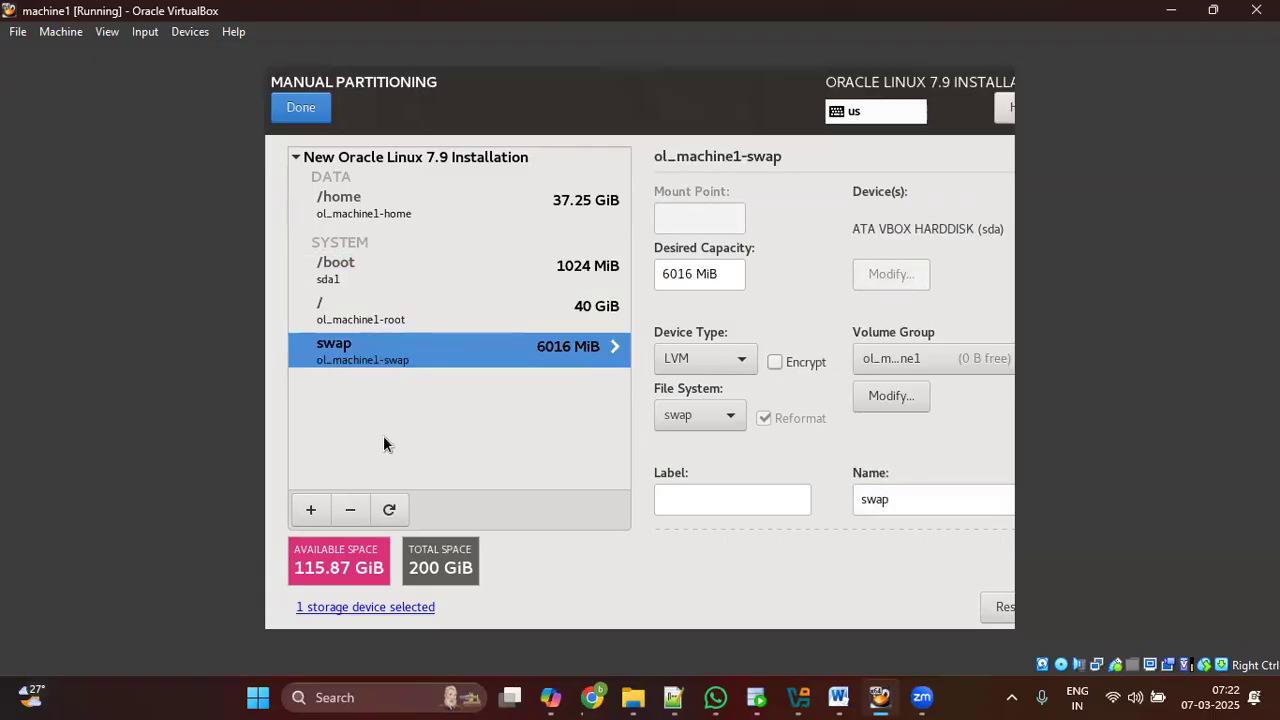
# Step: Add a /u01 mount point with 30 GiB capacity
pyautogui.click(311, 510)
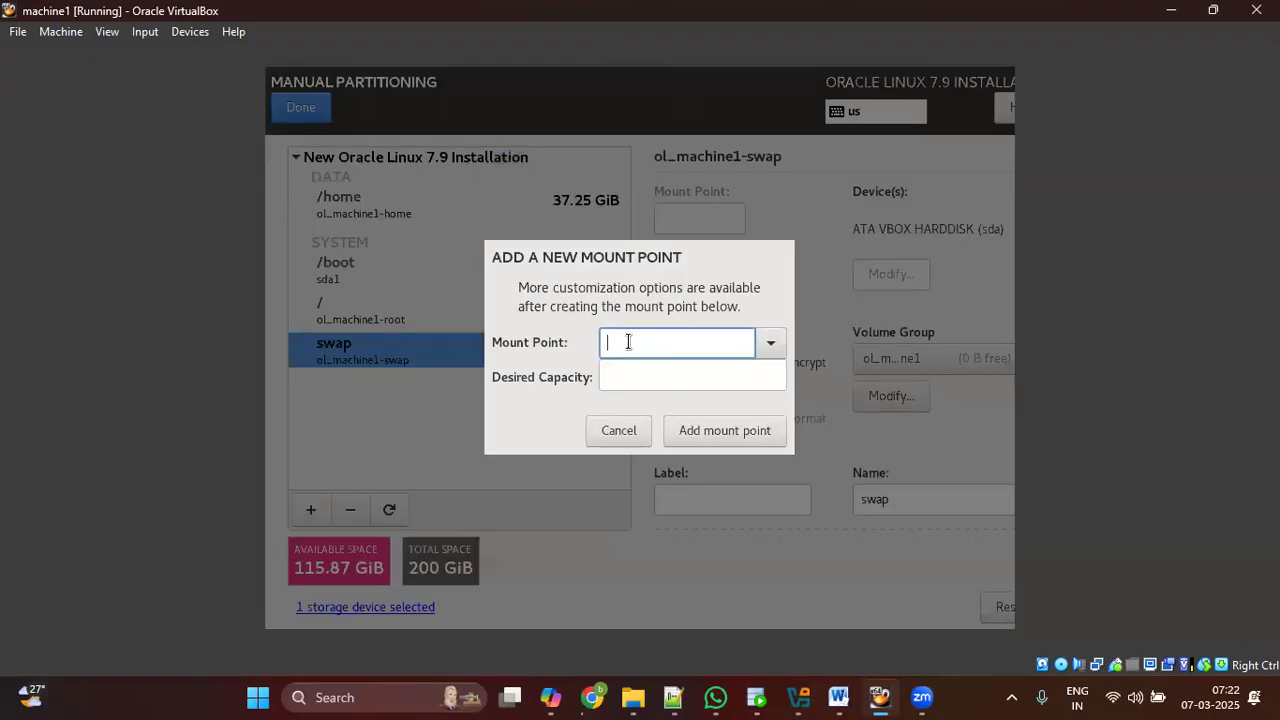
pyautogui.write('/u01')
pyautogui.click(675, 378)
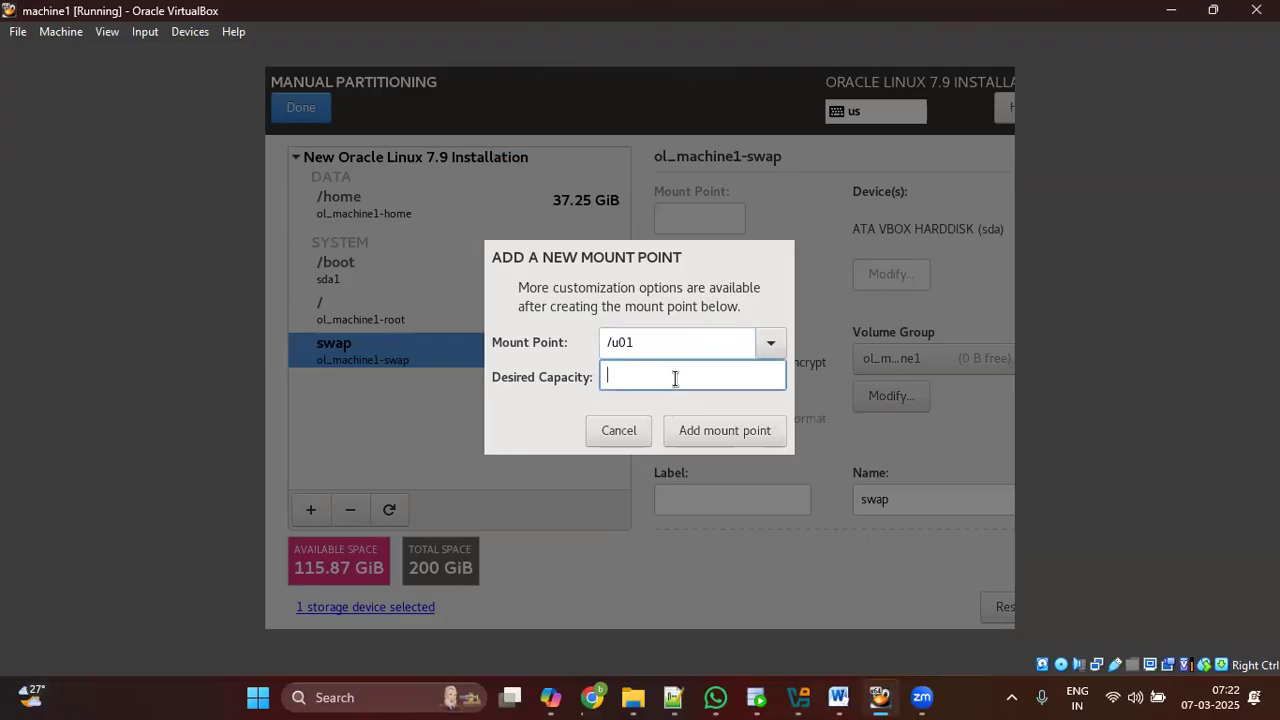
pyautogui.write('30GB')
pyautogui.press('BackSpace')
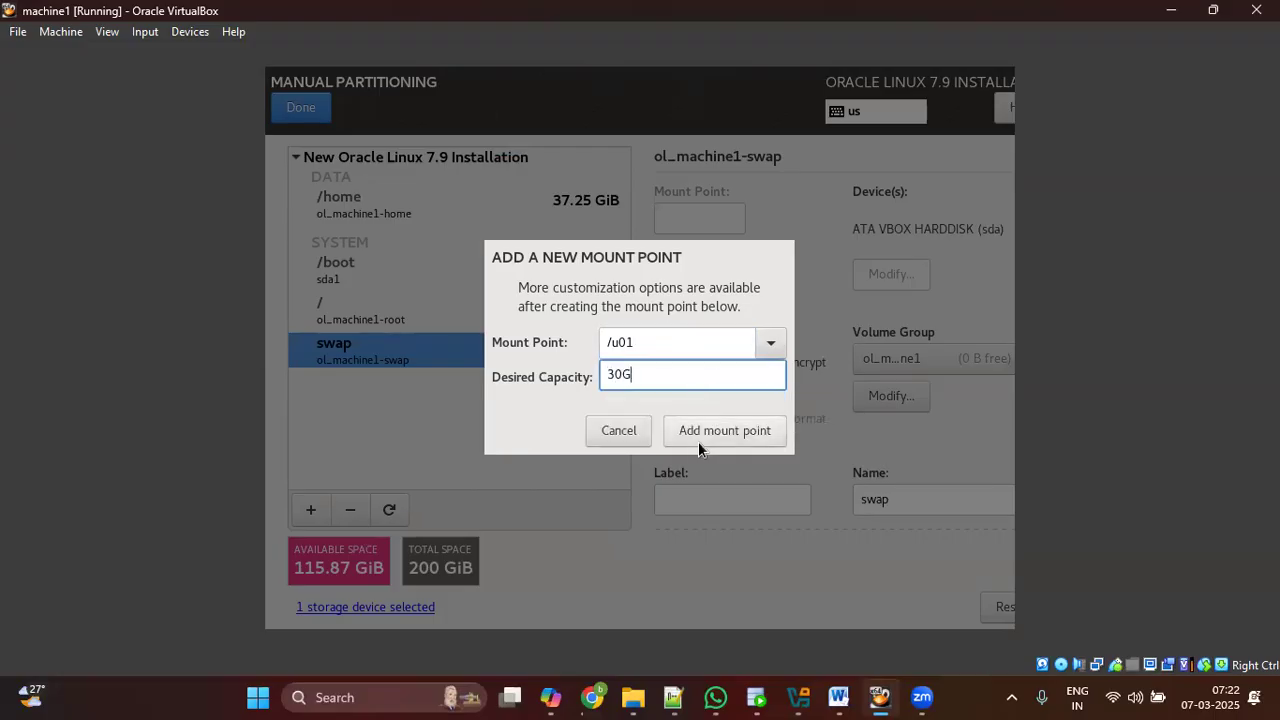
pyautogui.click(700, 434)
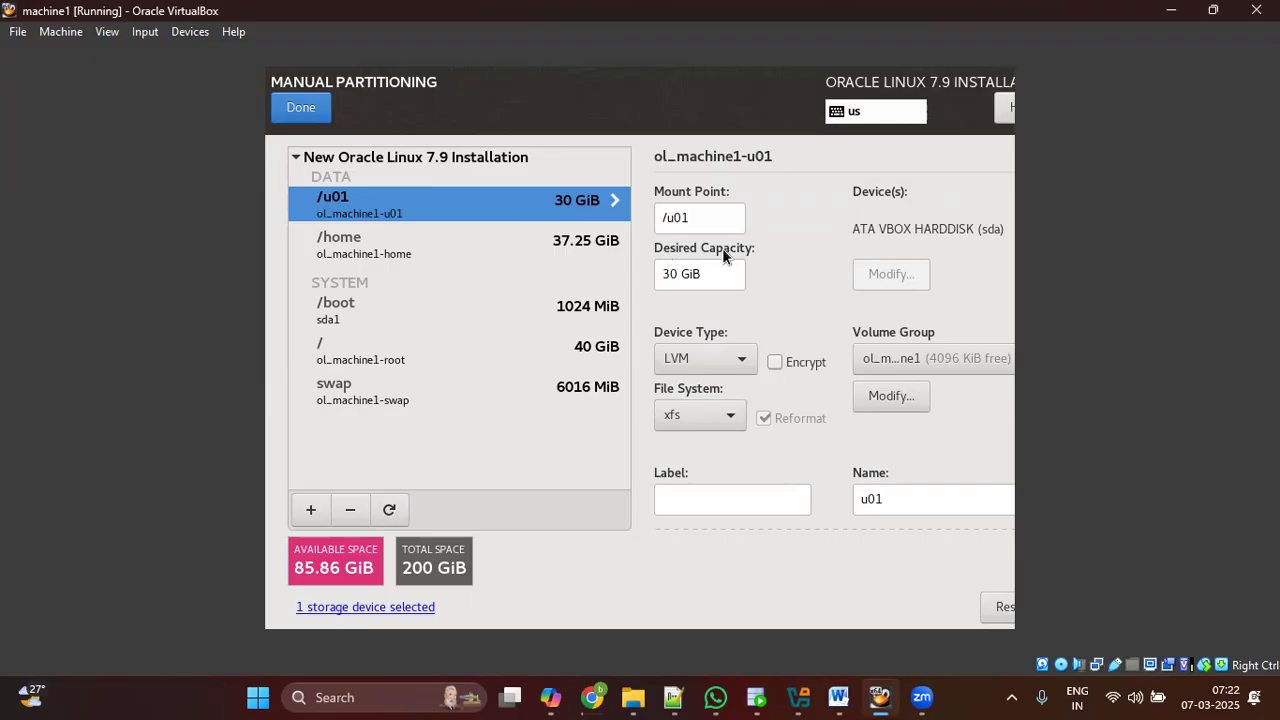
pyautogui.click(686, 217)
pyautogui.moveTo(690, 217); pyautogui.dragTo(657, 217)
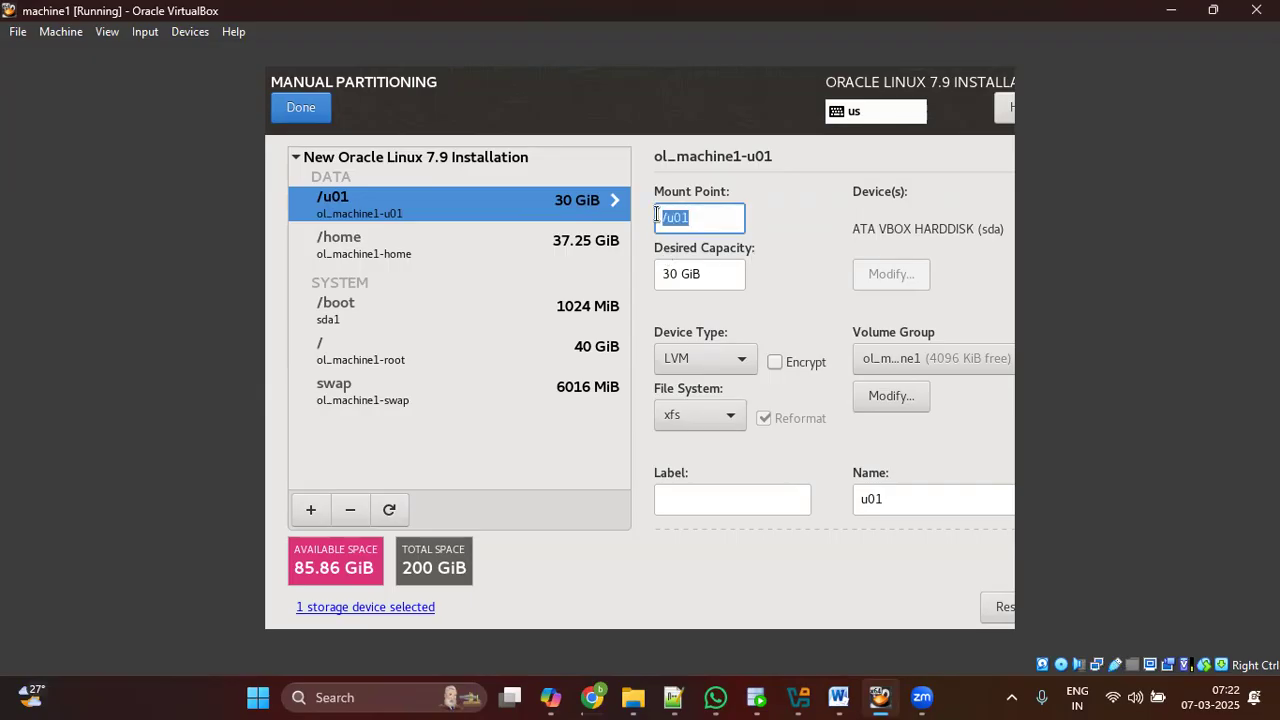
pyautogui.moveTo(664, 268); pyautogui.dragTo(702, 273)
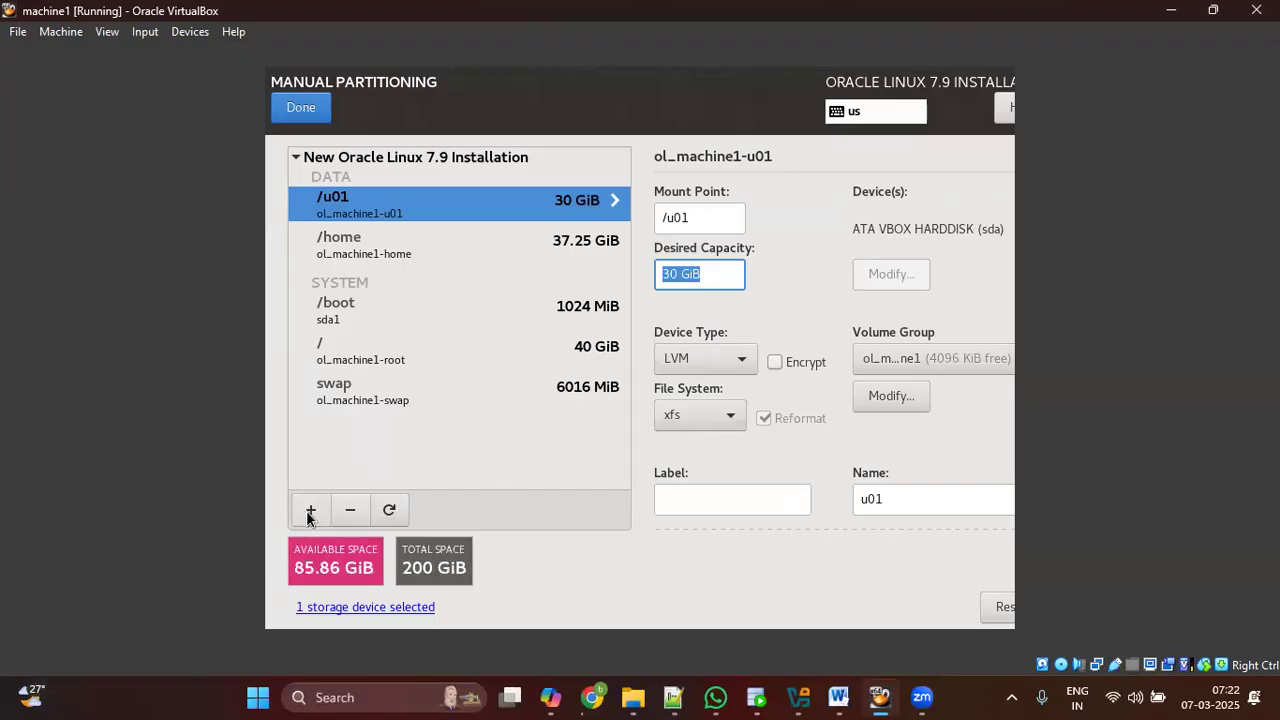
# Step: Add a /u02 mount point with 30 GiB capacity
pyautogui.click(310, 510)
pyautogui.write('/u02')
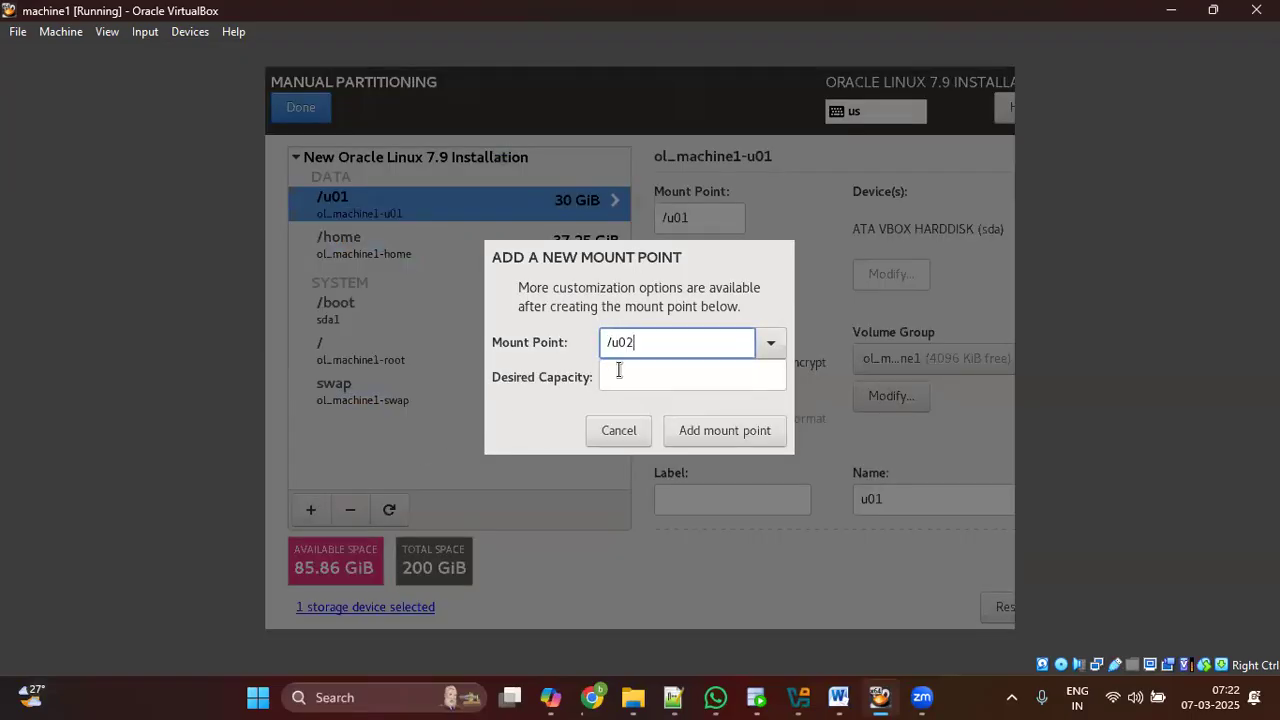
pyautogui.click(683, 377)
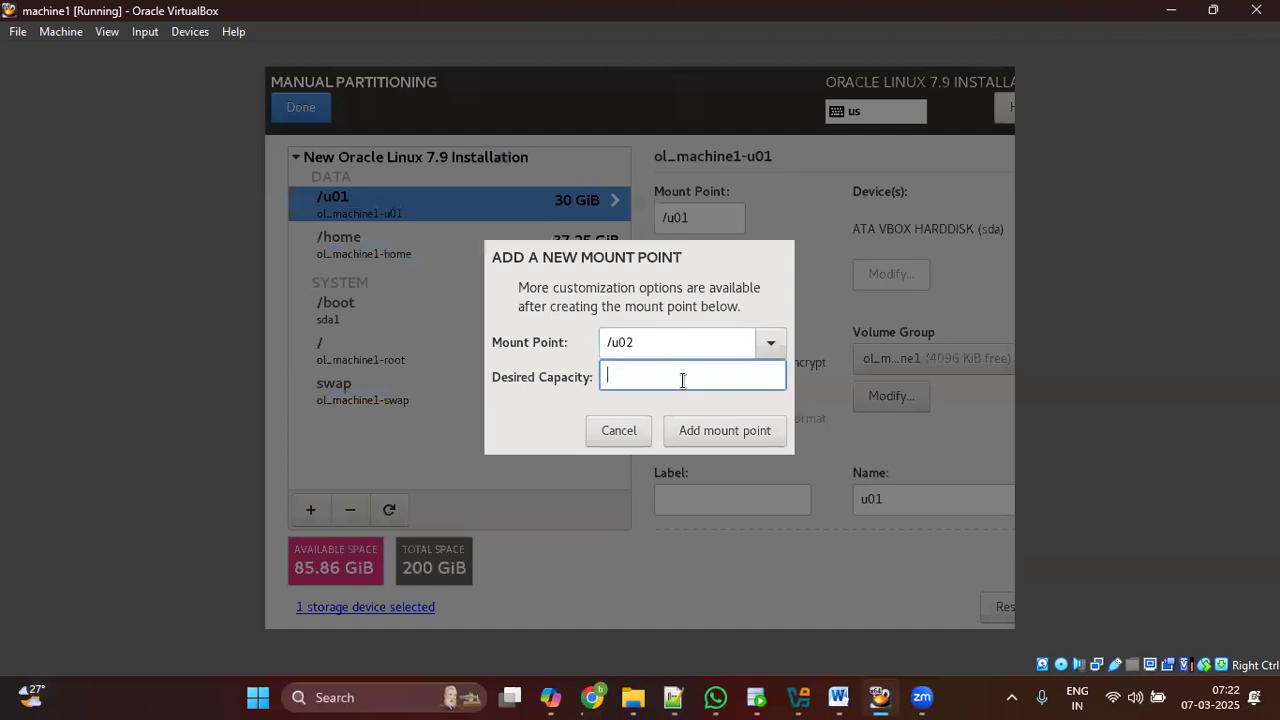
pyautogui.write('4')
pyautogui.press('BackSpace')
pyautogui.write('30G')
pyautogui.click(735, 430)
pyautogui.click(380, 282)
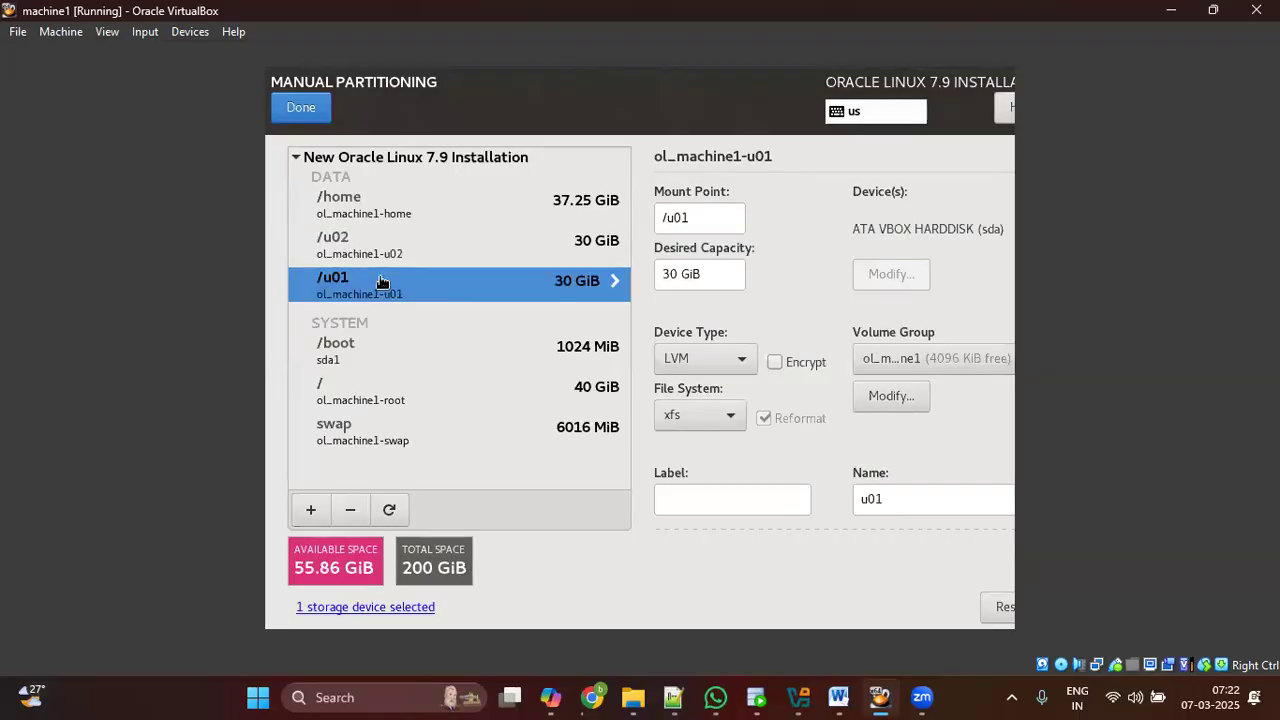
pyautogui.click(390, 250)
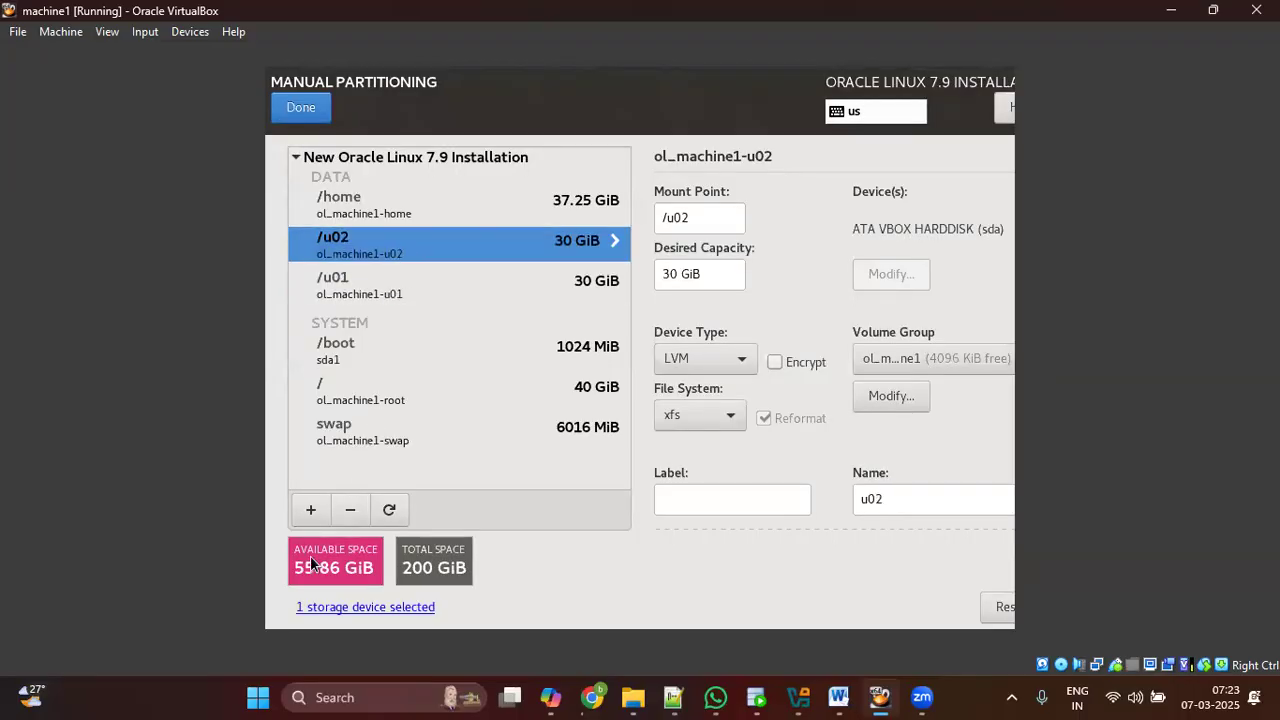
# Step: Add a /backup mount point with 30 GiB capacity
pyautogui.click(311, 512)
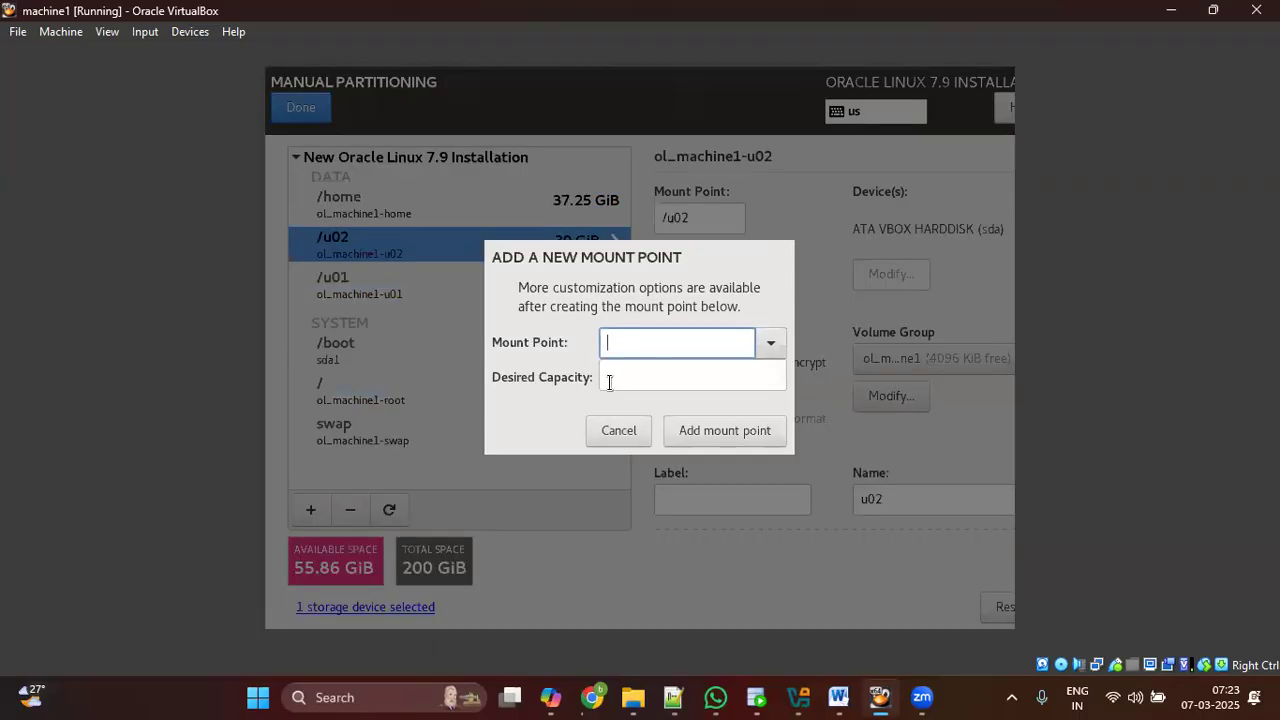
pyautogui.write('/backup')
pyautogui.click(632, 378)
pyautogui.write('30G')
pyautogui.click(758, 435)
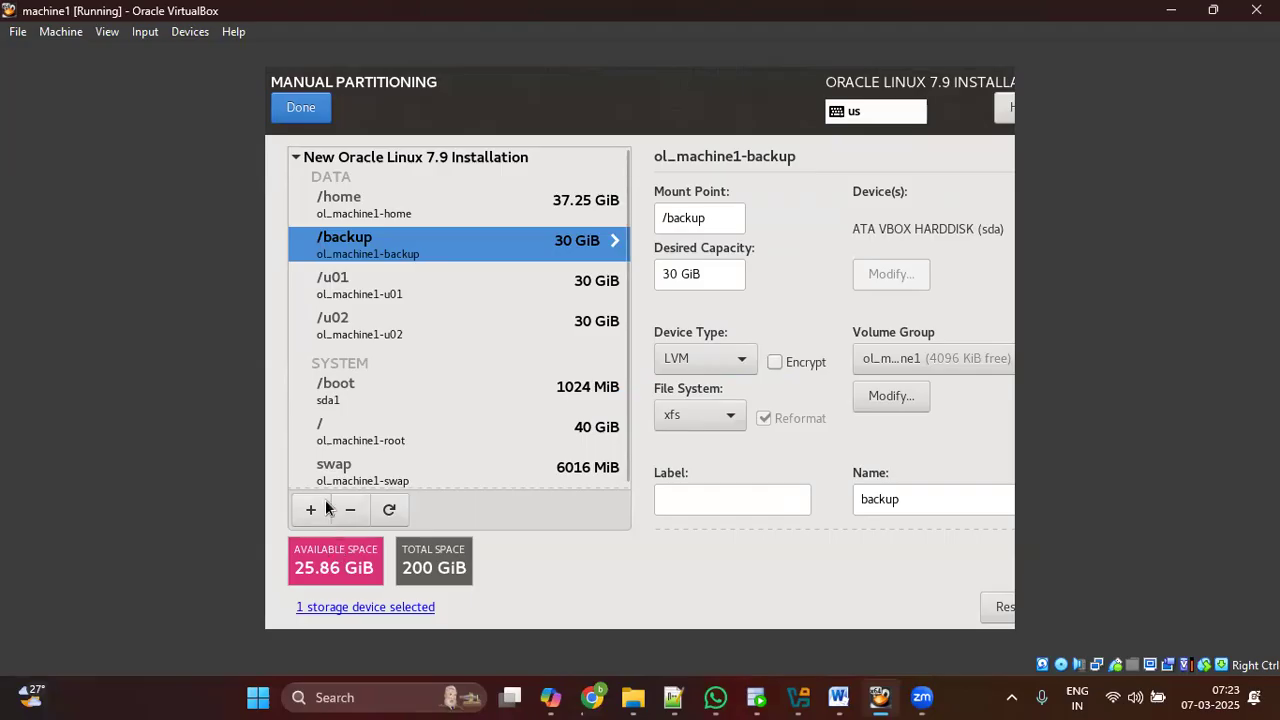
pyautogui.click(416, 212)
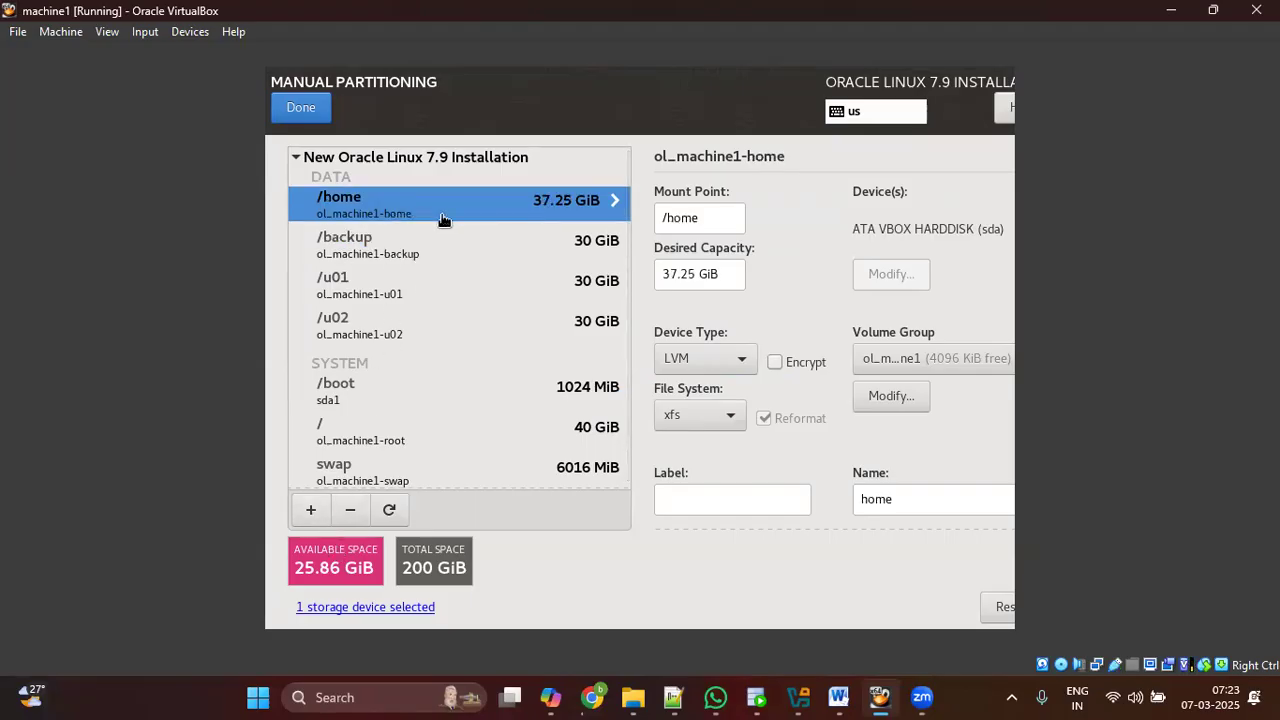
pyautogui.click(366, 425)
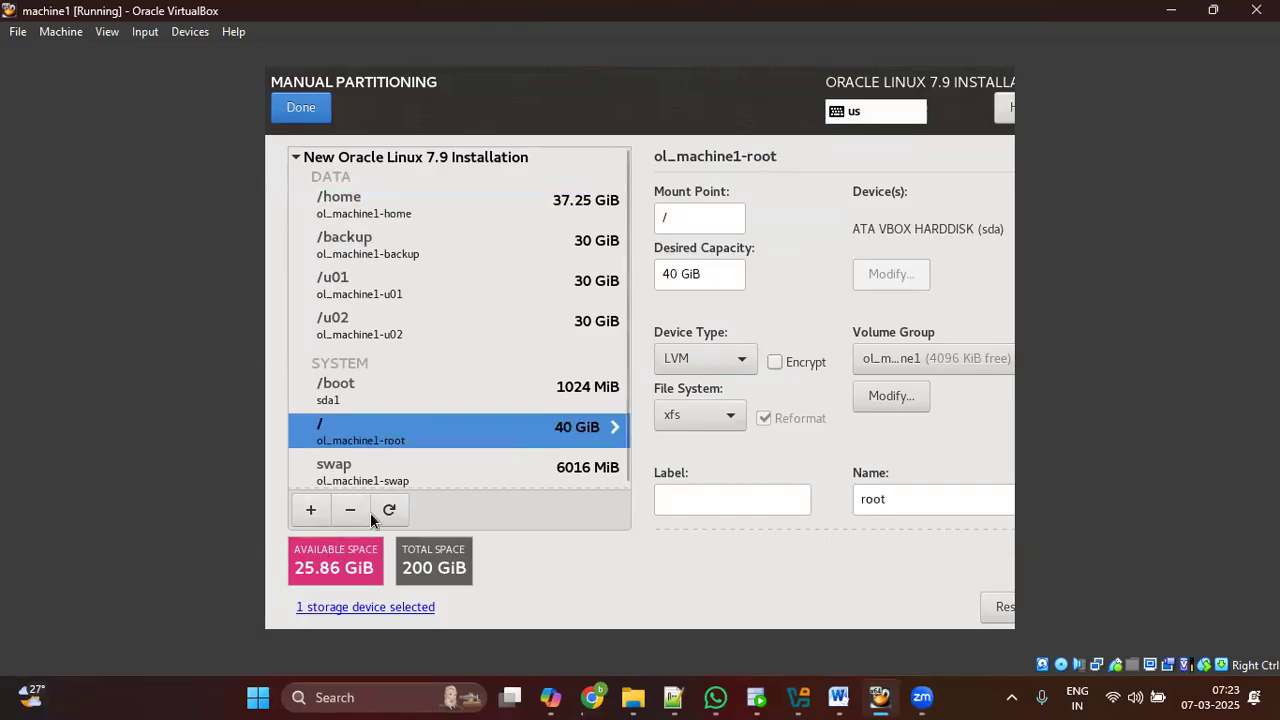
# Step: Add a /data mount point with 20 GiB capacity
pyautogui.click(309, 511)
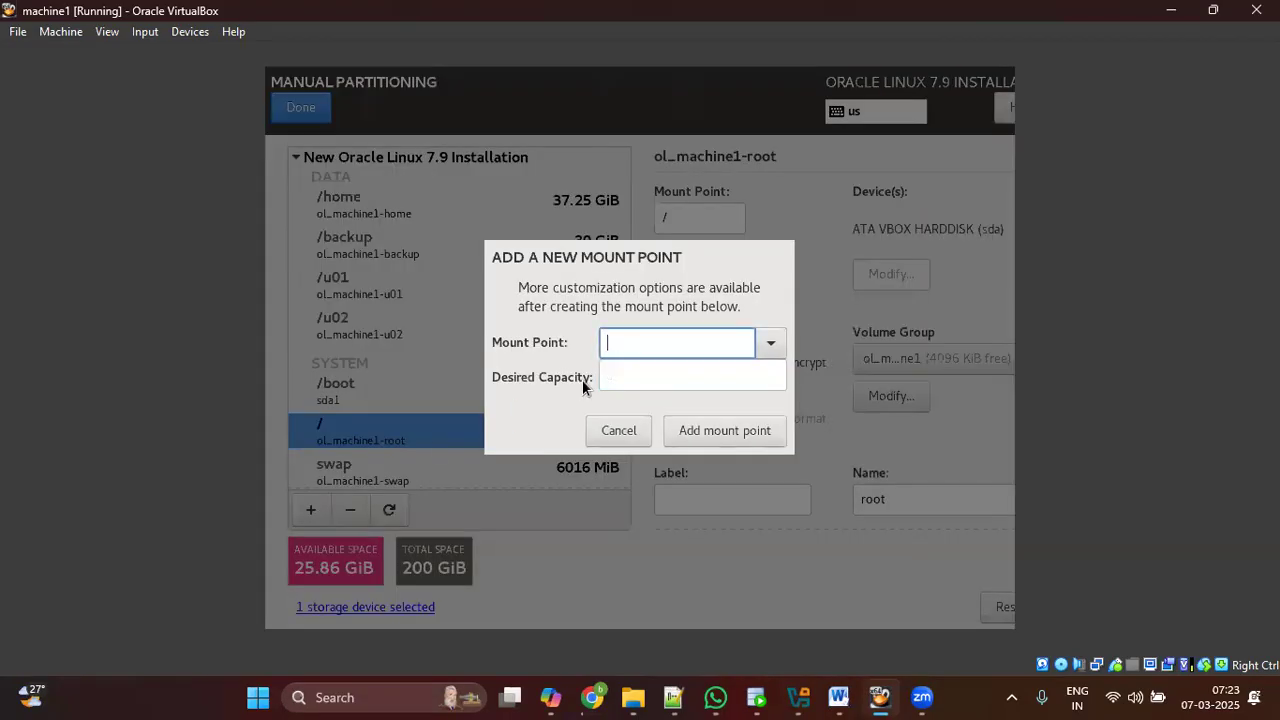
pyautogui.write('/data')
pyautogui.tripleClick(669, 346)
pyautogui.click(648, 380)
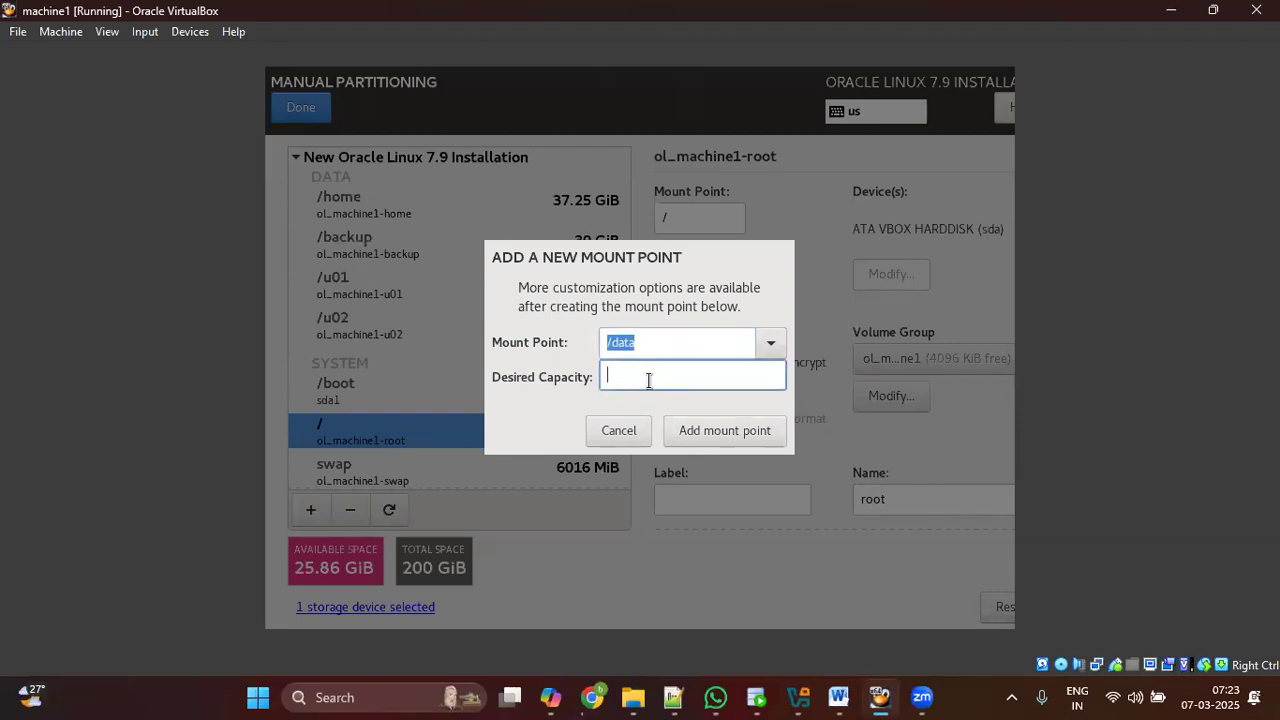
pyautogui.write('20 G')
pyautogui.click(734, 430)
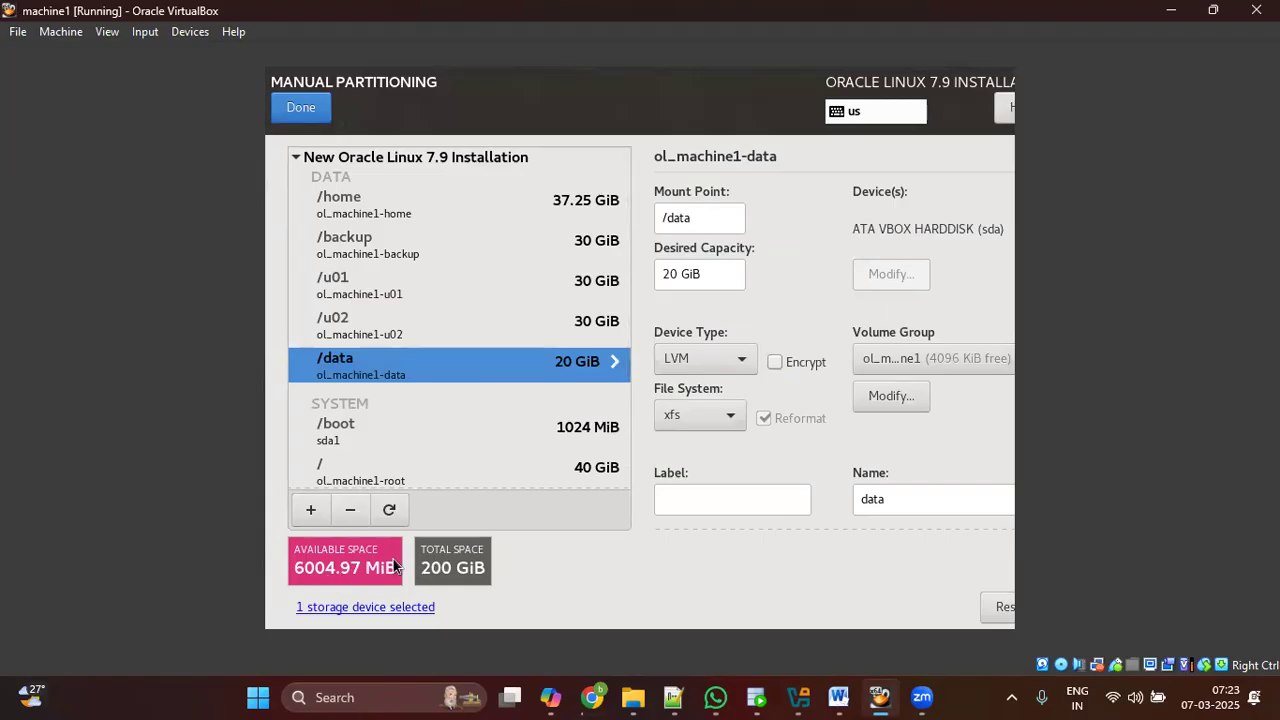
# Step: Review each partition's details, ending on the 37.25 GiB /home mount point
pyautogui.click(437, 212)
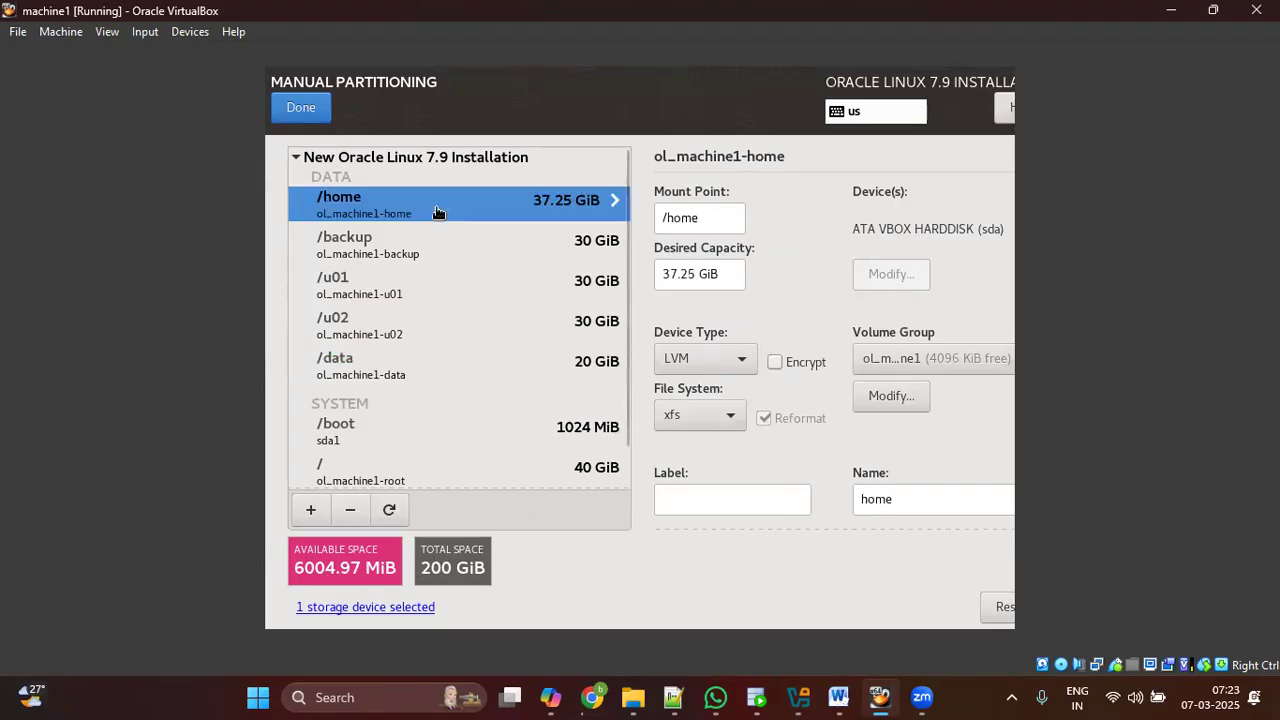
pyautogui.click(527, 243)
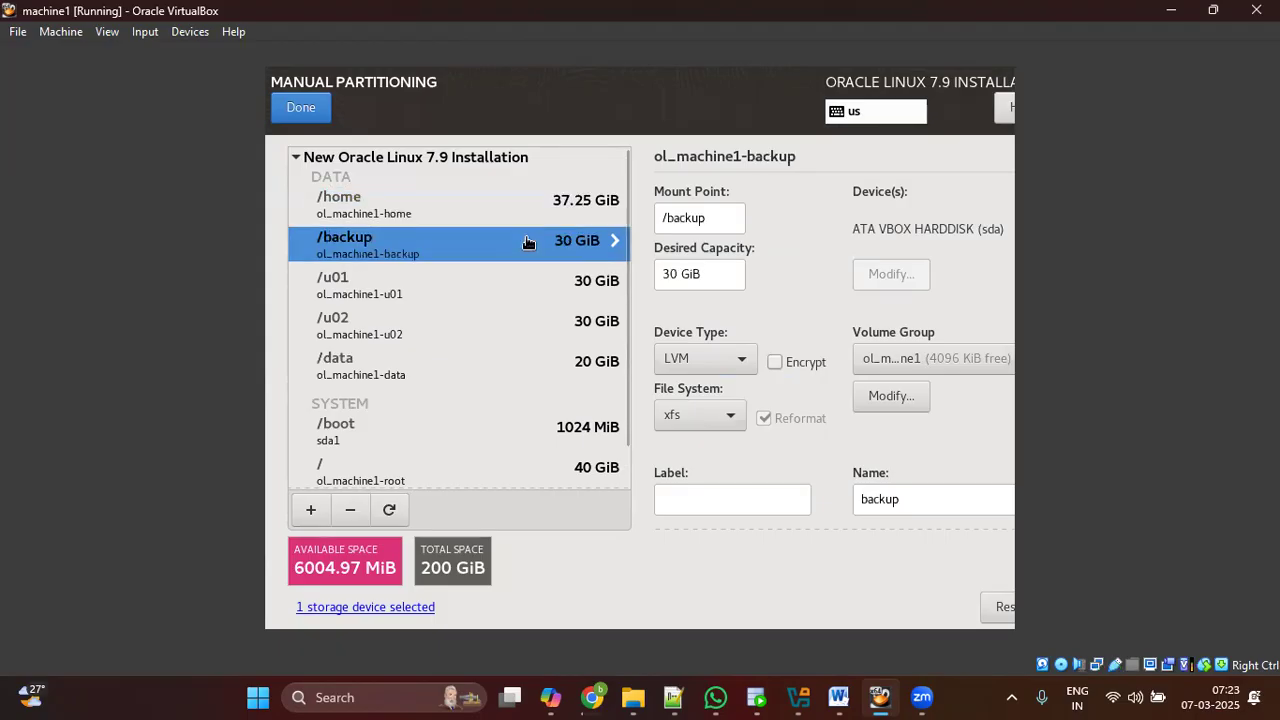
pyautogui.click(530, 283)
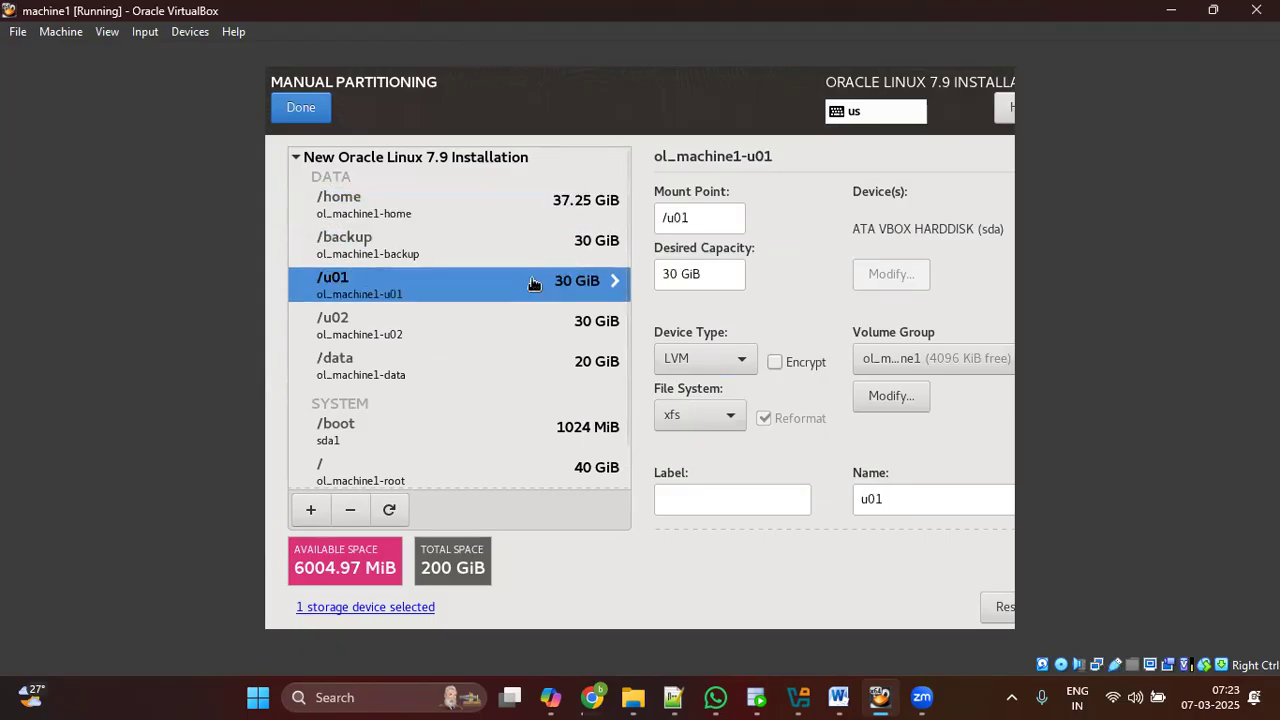
pyautogui.click(544, 328)
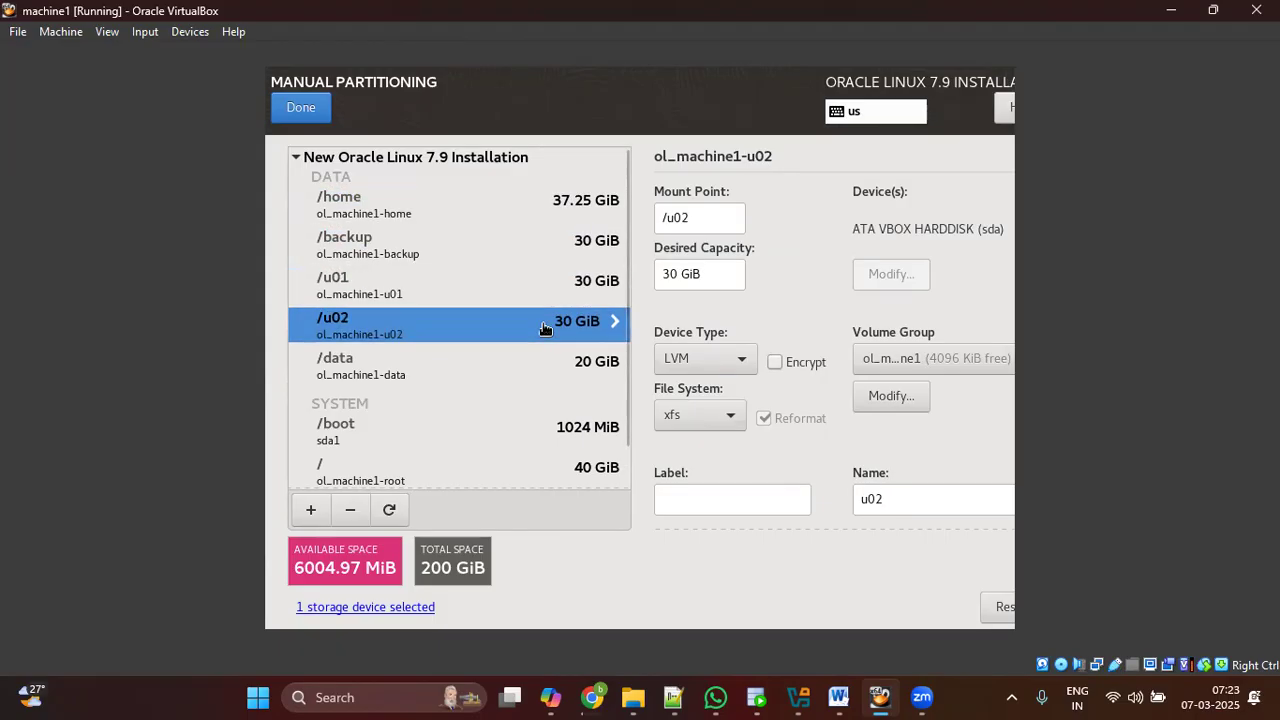
pyautogui.click(540, 368)
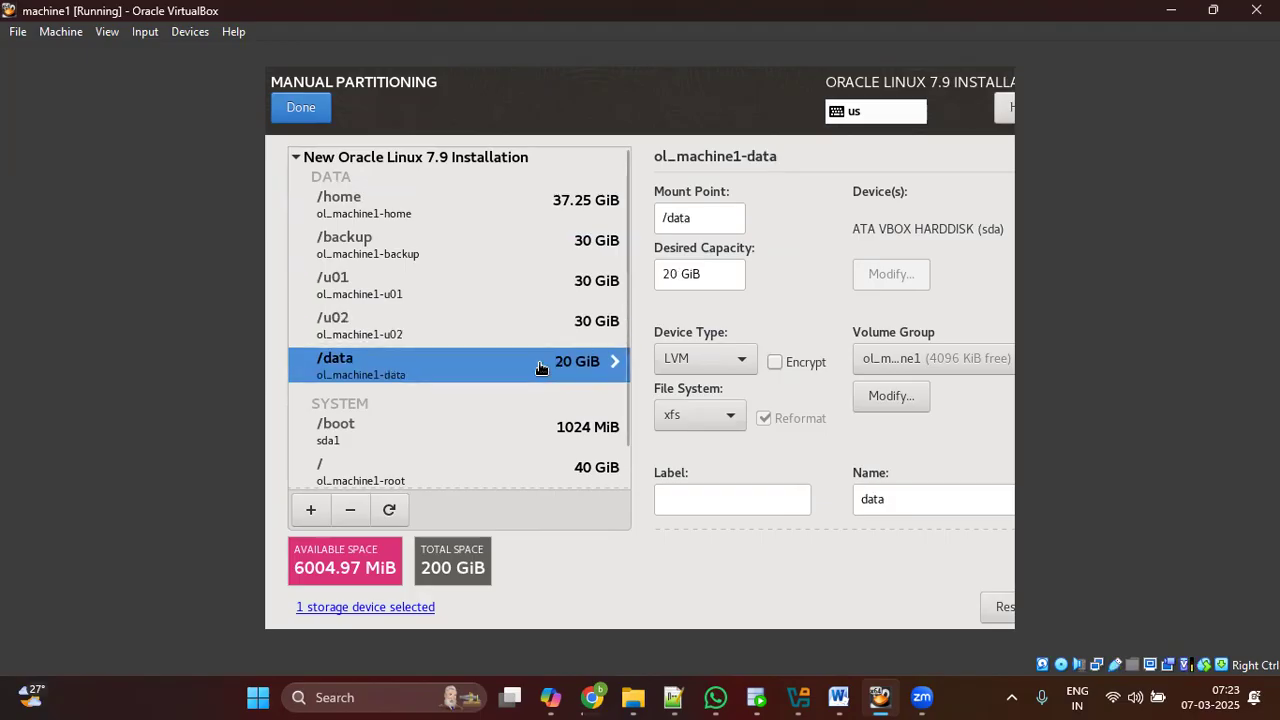
pyautogui.click(537, 472)
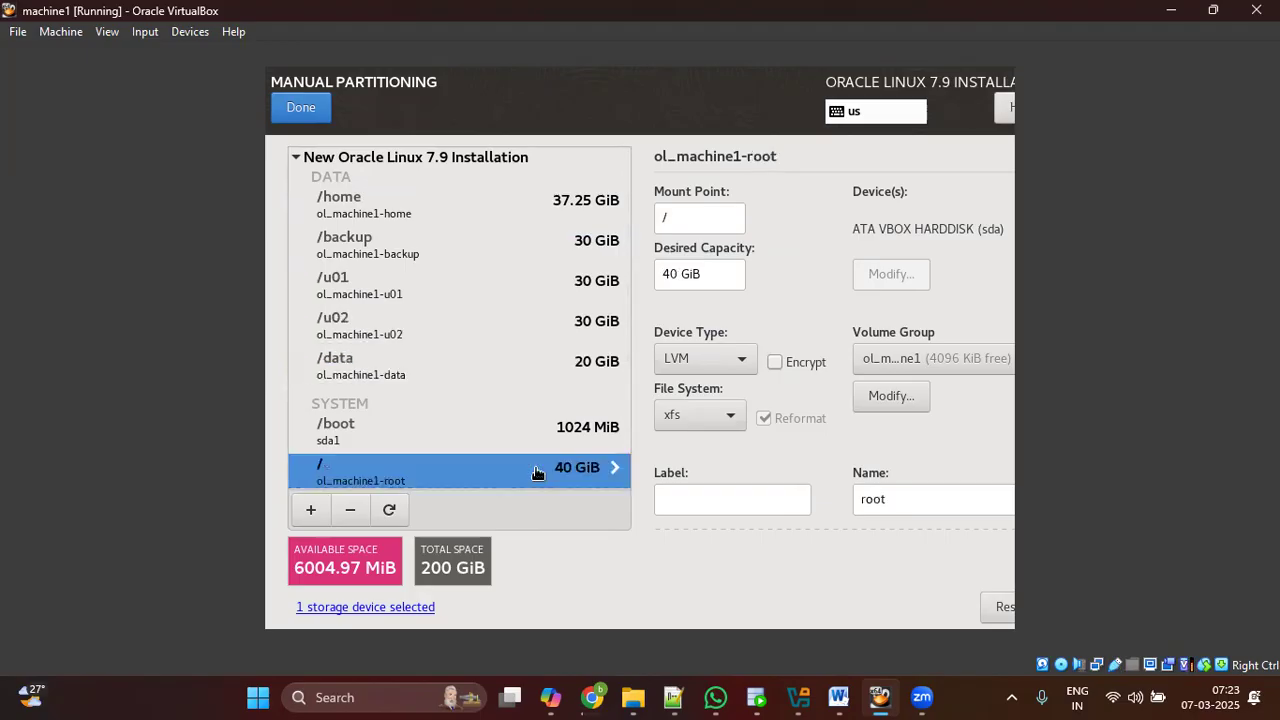
pyautogui.click(553, 432)
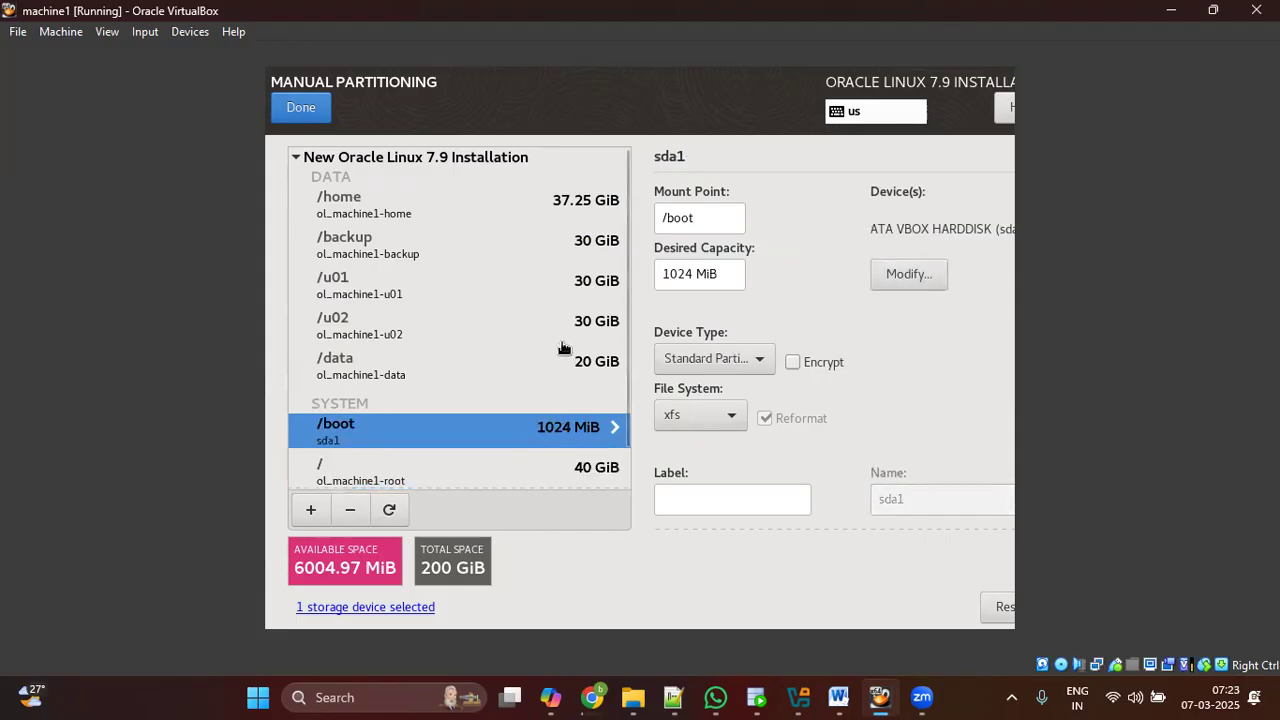
pyautogui.click(404, 213)
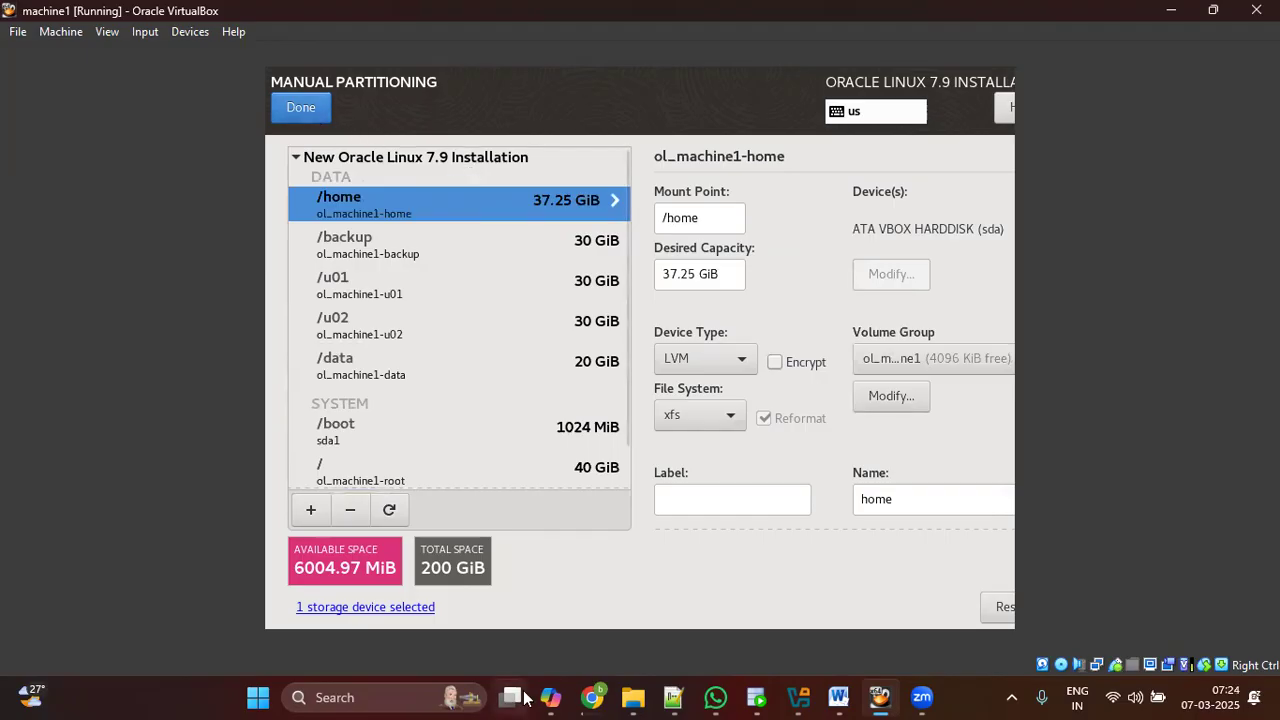
pyautogui.click(590, 697)
pyautogui.scroll(3, 440, 415)
pyautogui.scroll(-1, 502, 415)
pyautogui.scroll(-1, 502, 415)
pyautogui.hotkey('ctrl', '-')
pyautogui.scroll(4, 380, 277)
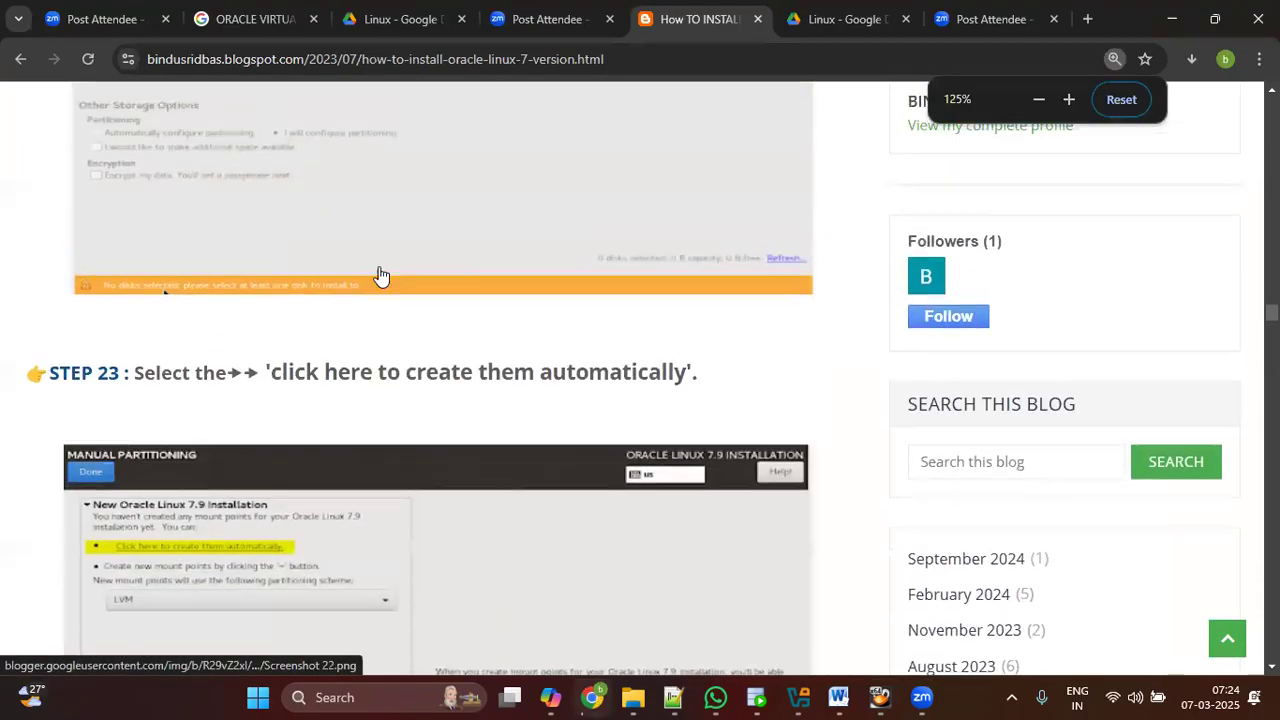
pyautogui.scroll(-4, 251, 257)
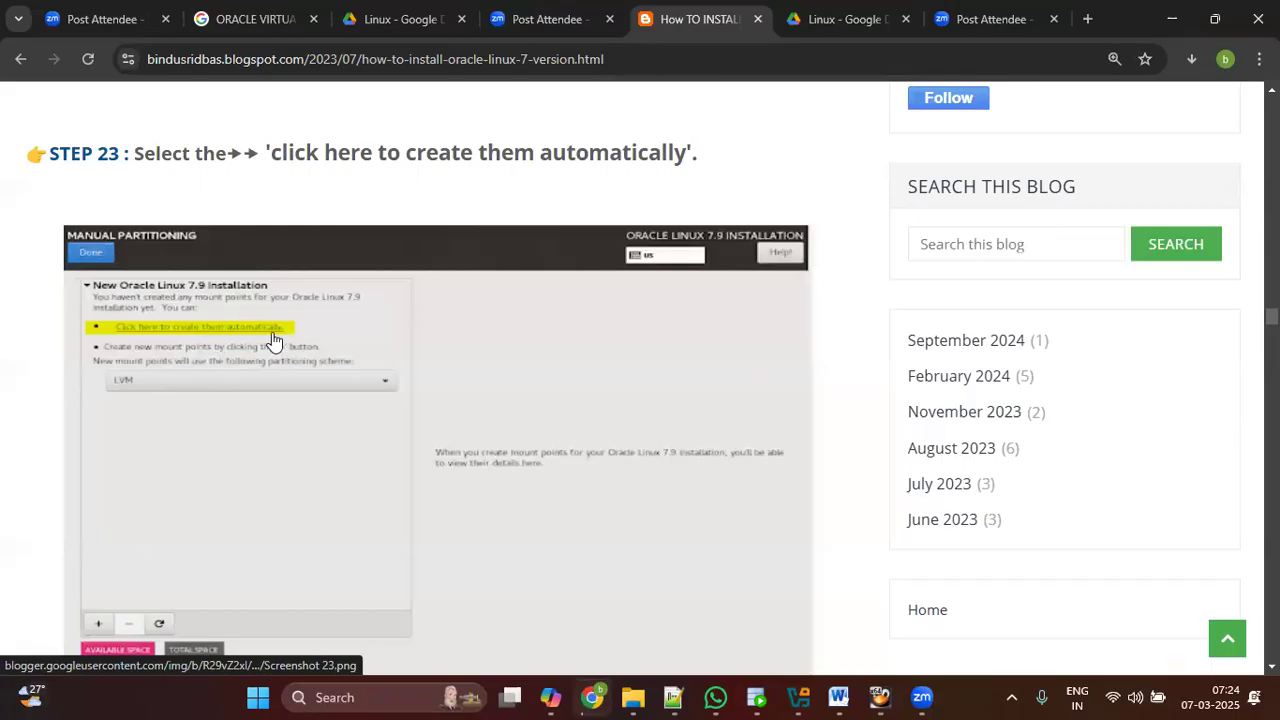
pyautogui.scroll(-4, 298, 345)
pyautogui.scroll(-2, 298, 345)
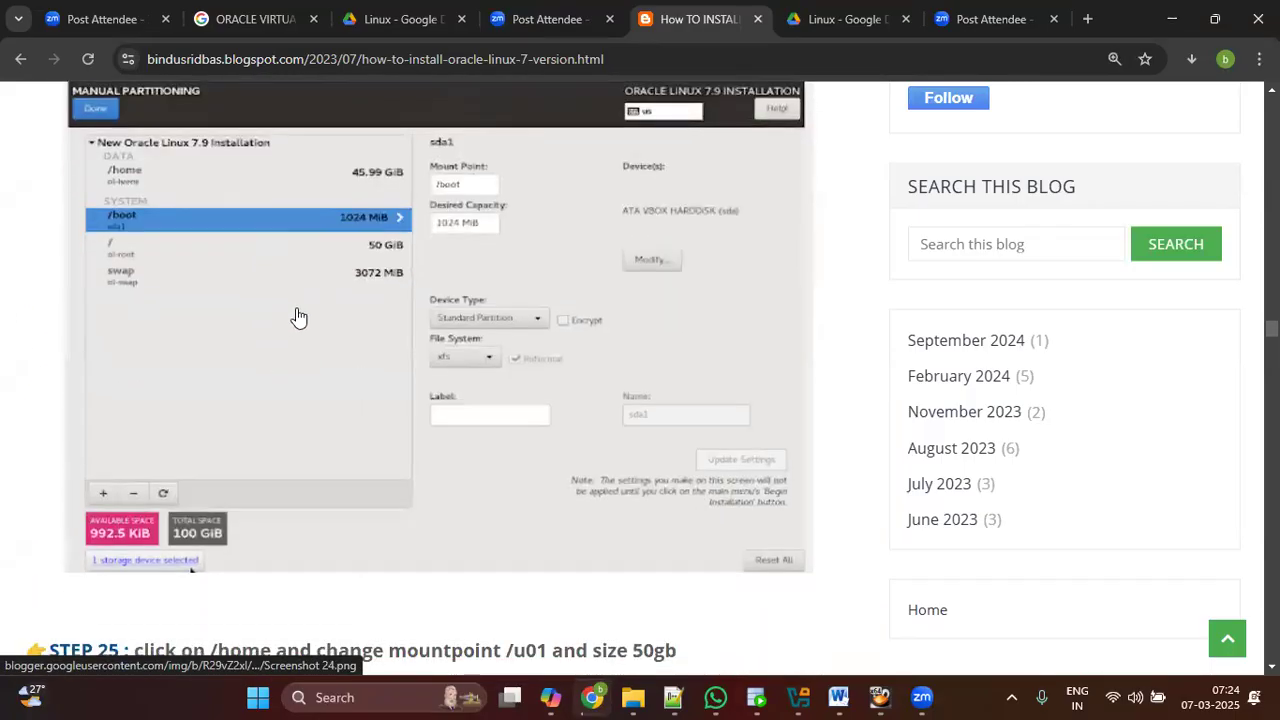
pyautogui.scroll(-4, 298, 317)
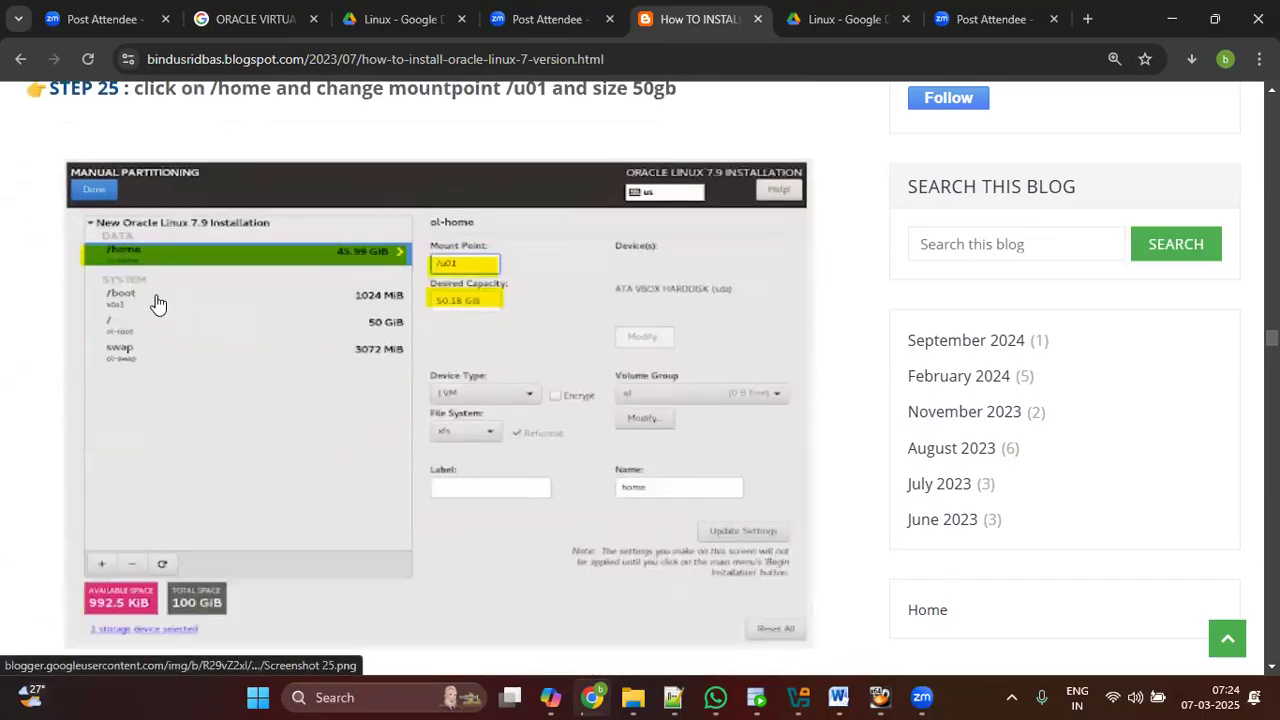
pyautogui.scroll(-4, 290, 420)
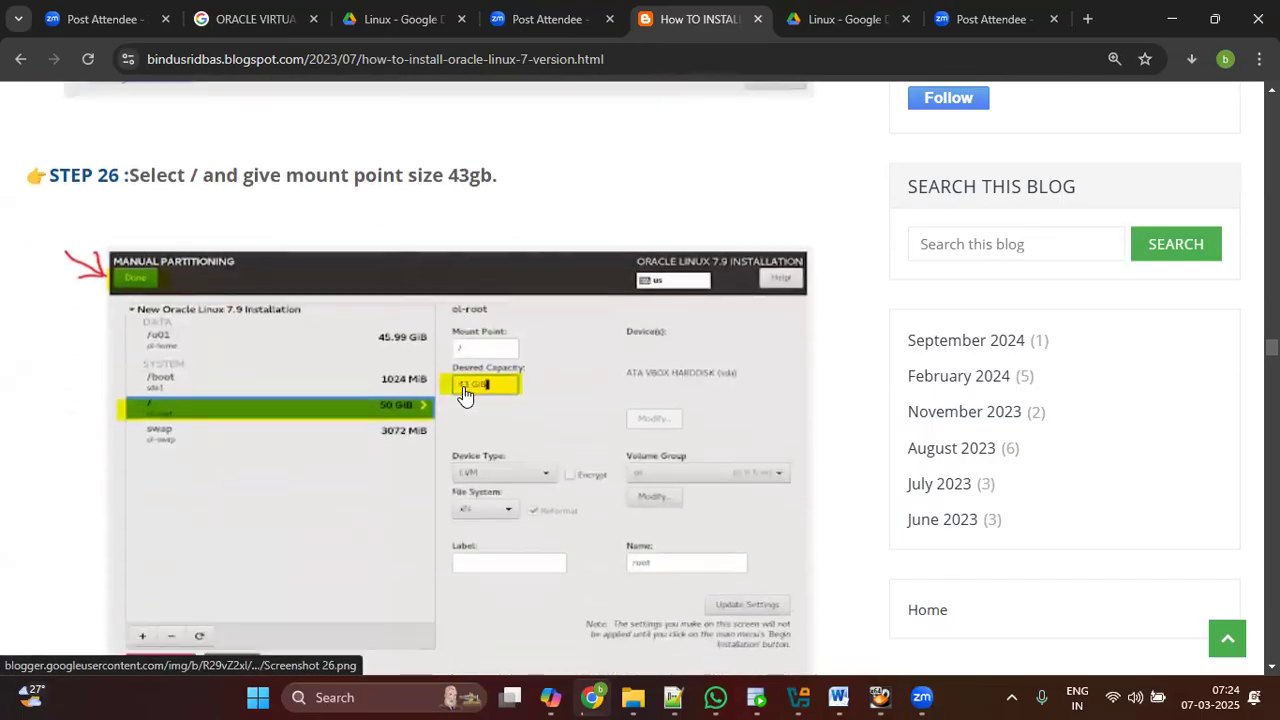
pyautogui.scroll(-8, 473, 418)
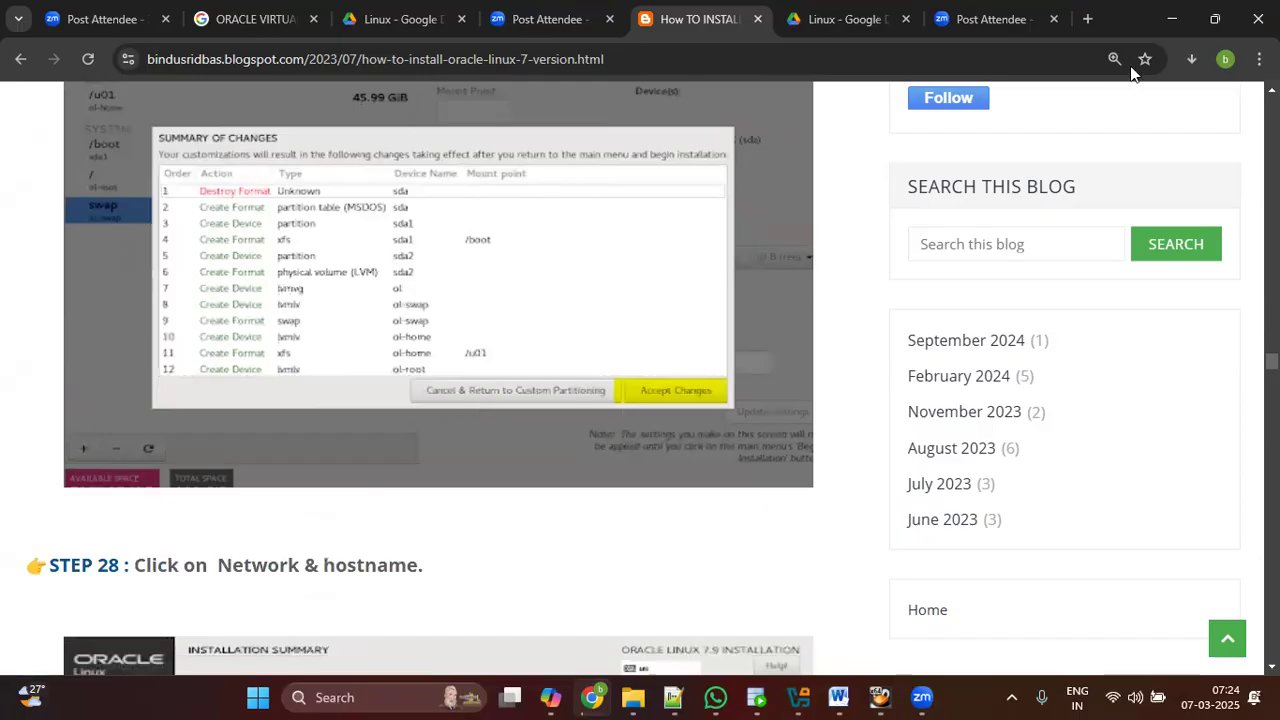
pyautogui.click(1168, 30)
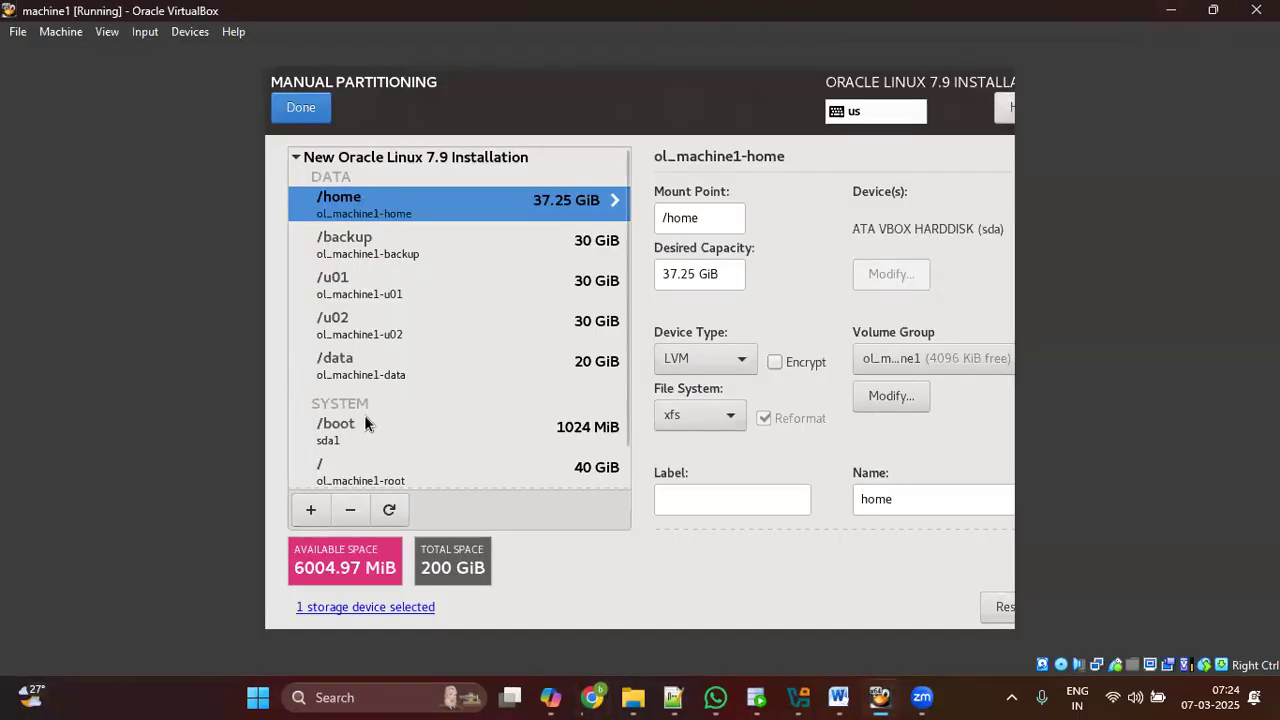
# Step: Finish manual partitioning and accept the listed changes: format sda, plus LVM for /boot, /data and /backup
pyautogui.click(300, 107)
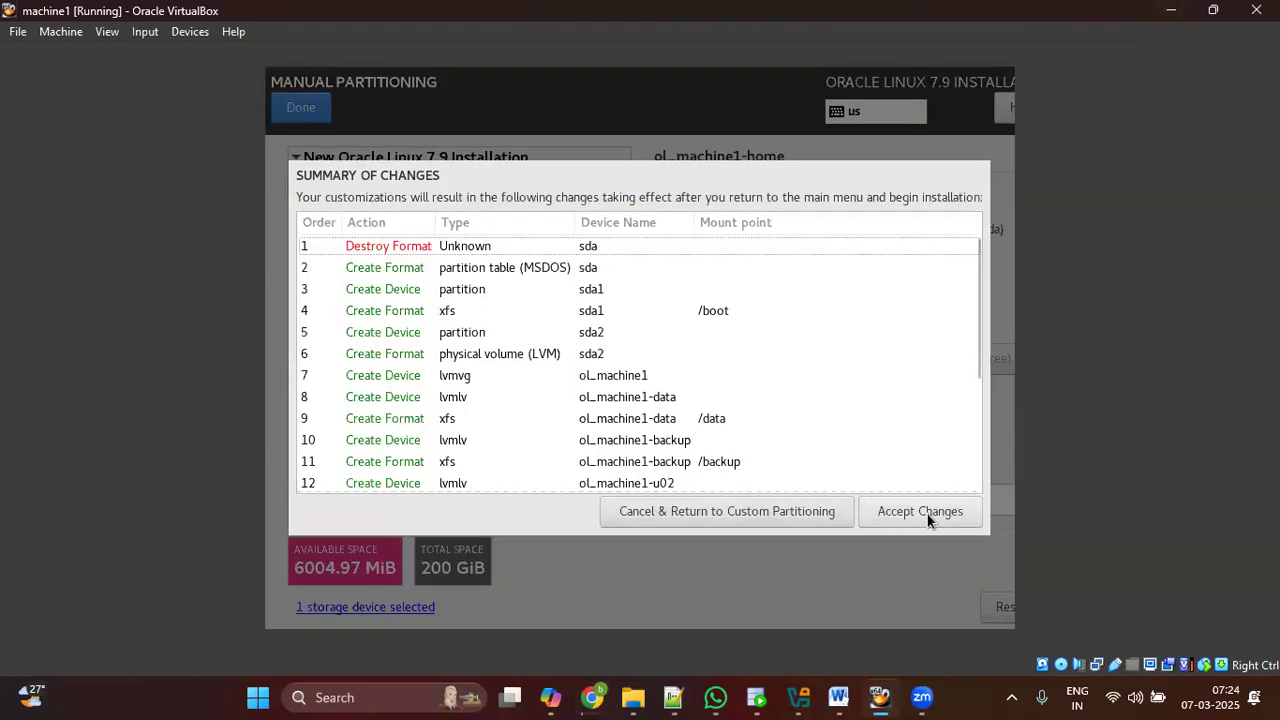
pyautogui.click(924, 512)
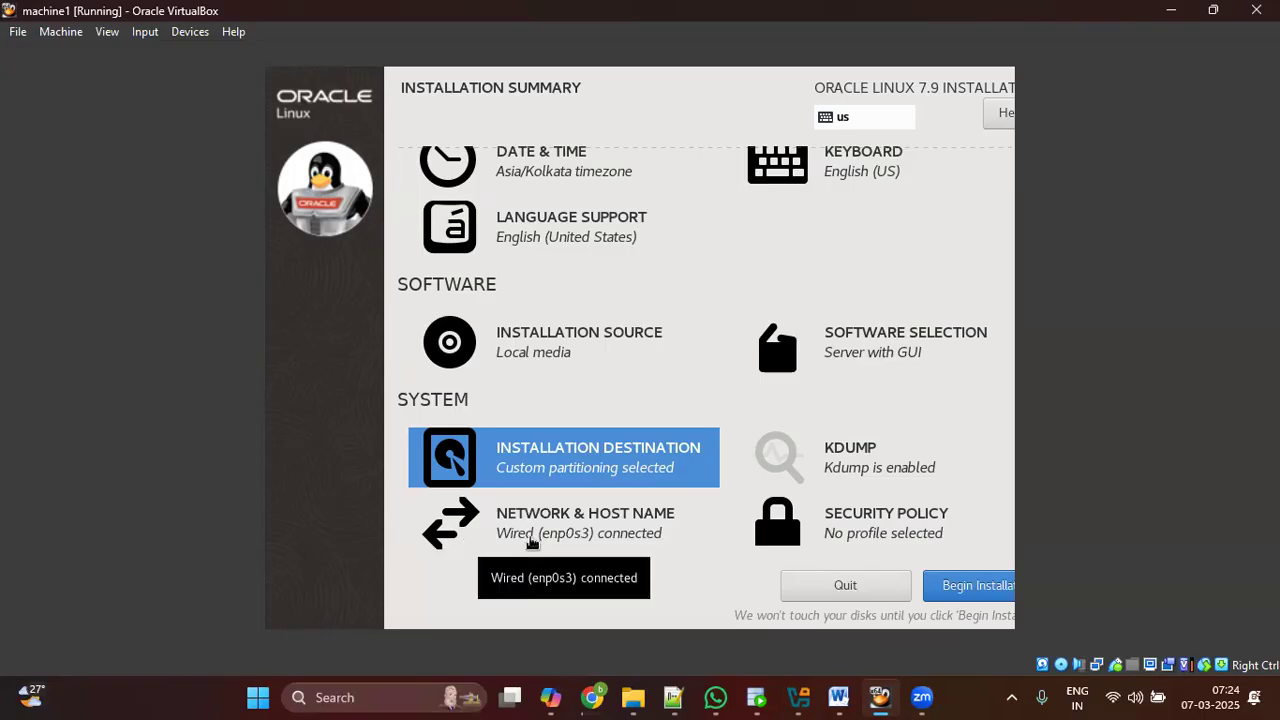
pyautogui.click(600, 531)
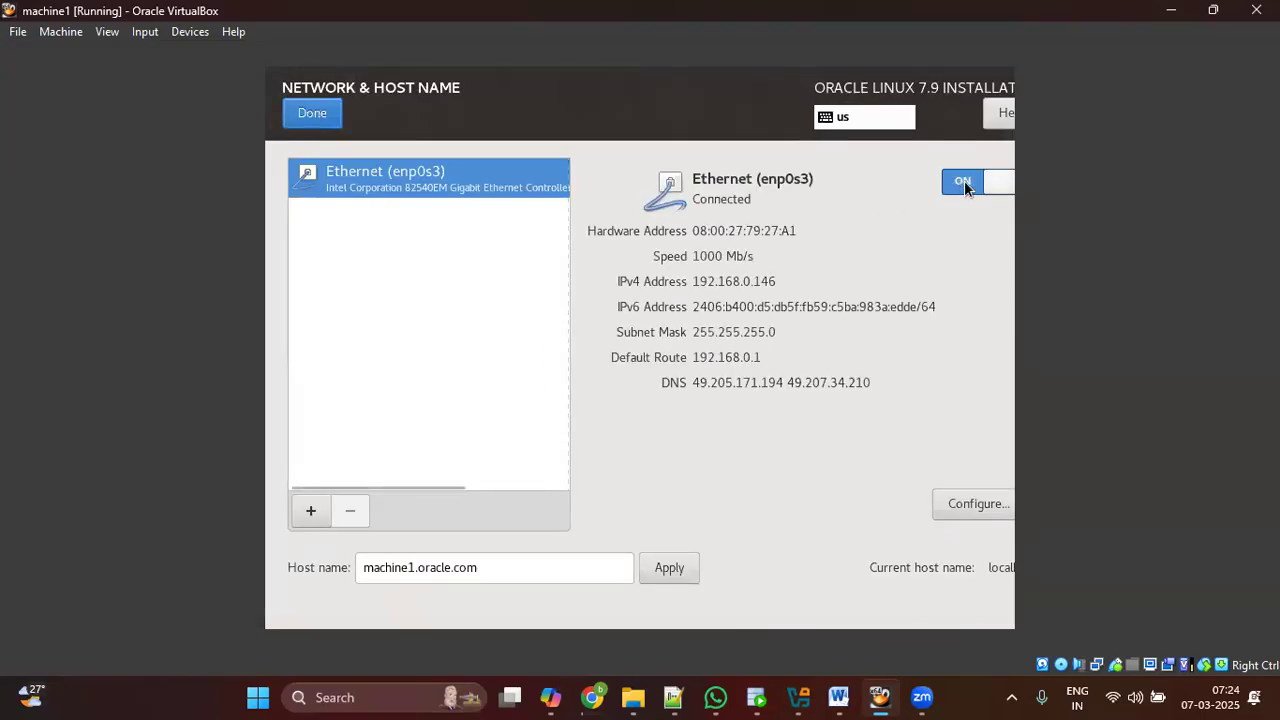
pyautogui.moveTo(523, 562); pyautogui.dragTo(357, 567)
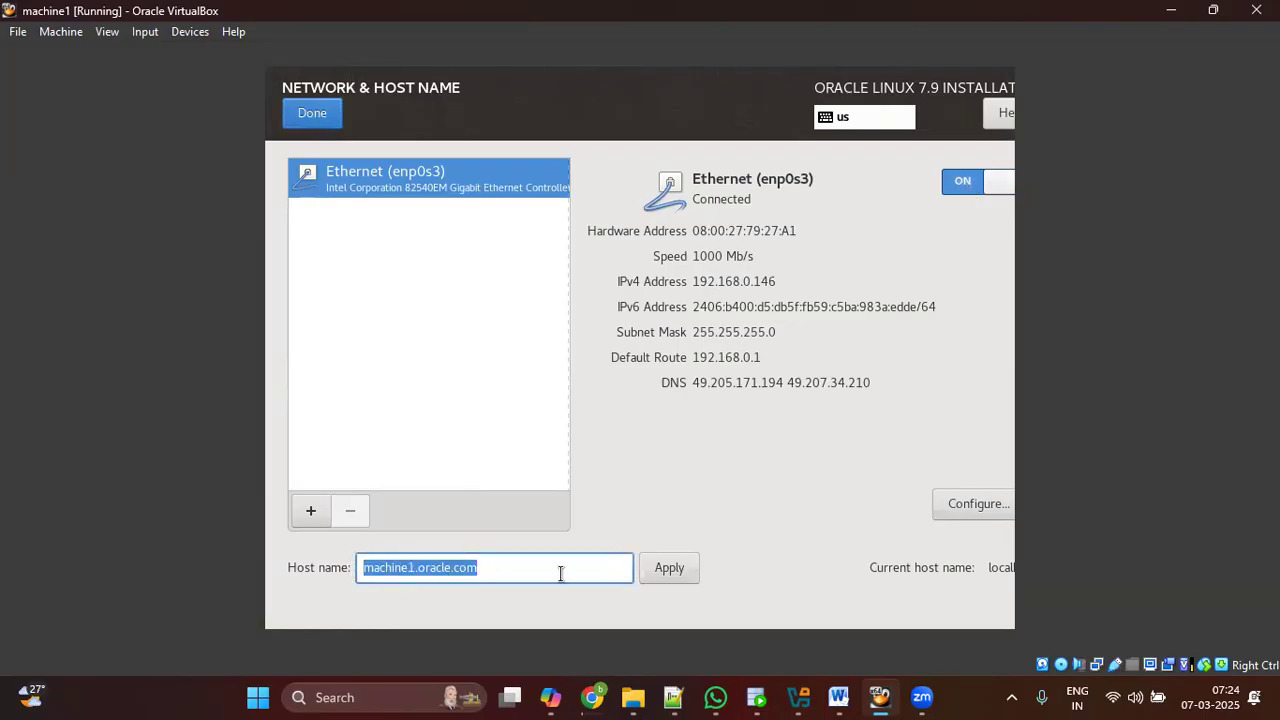
pyautogui.click(940, 502)
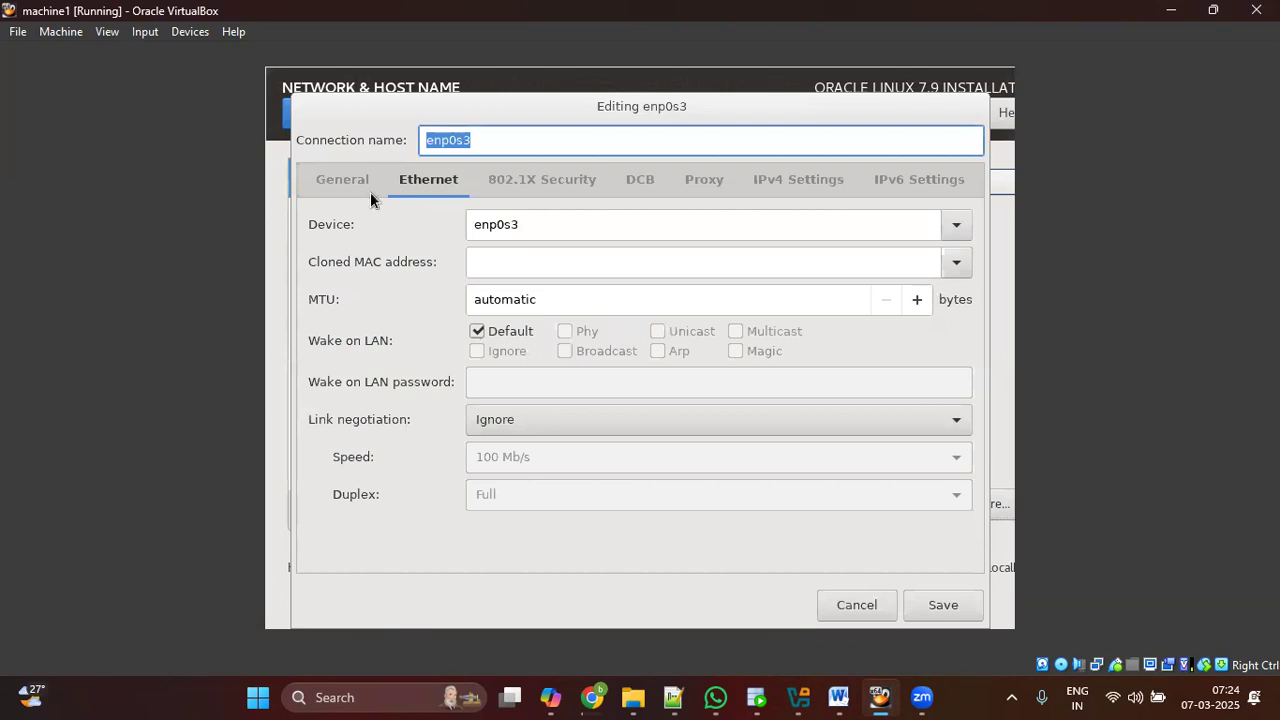
pyautogui.click(360, 186)
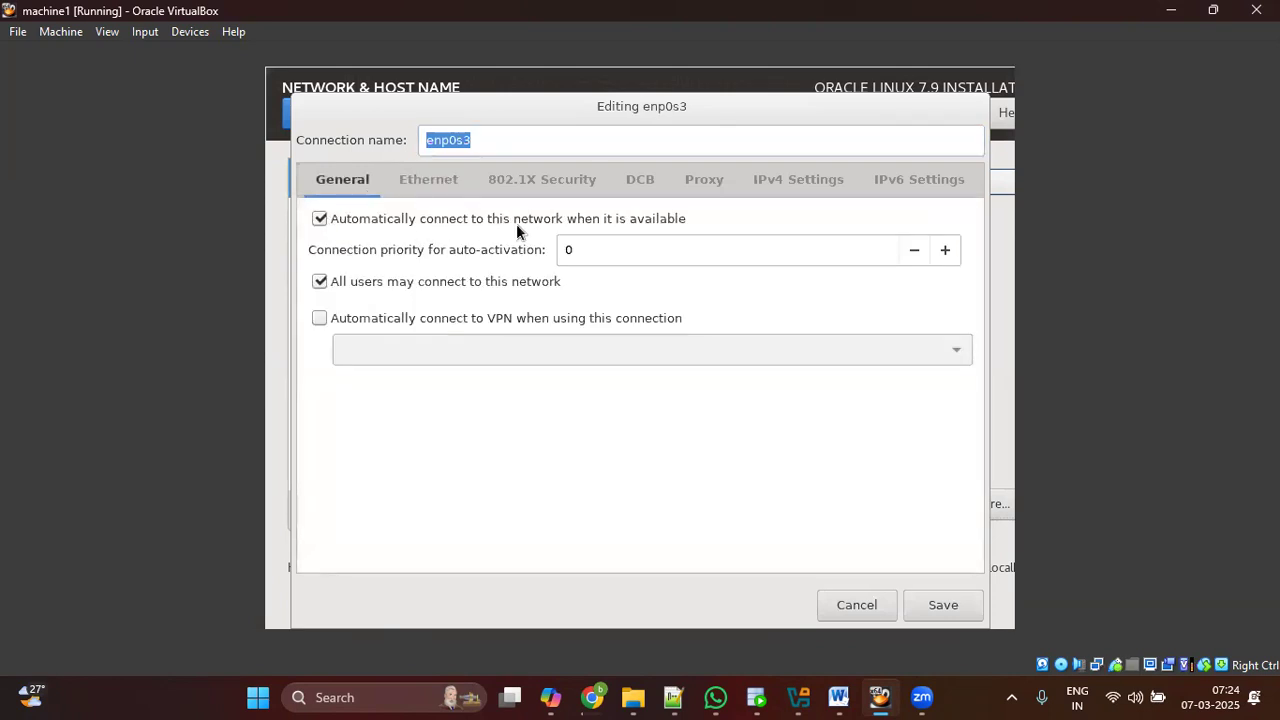
pyautogui.click(908, 605)
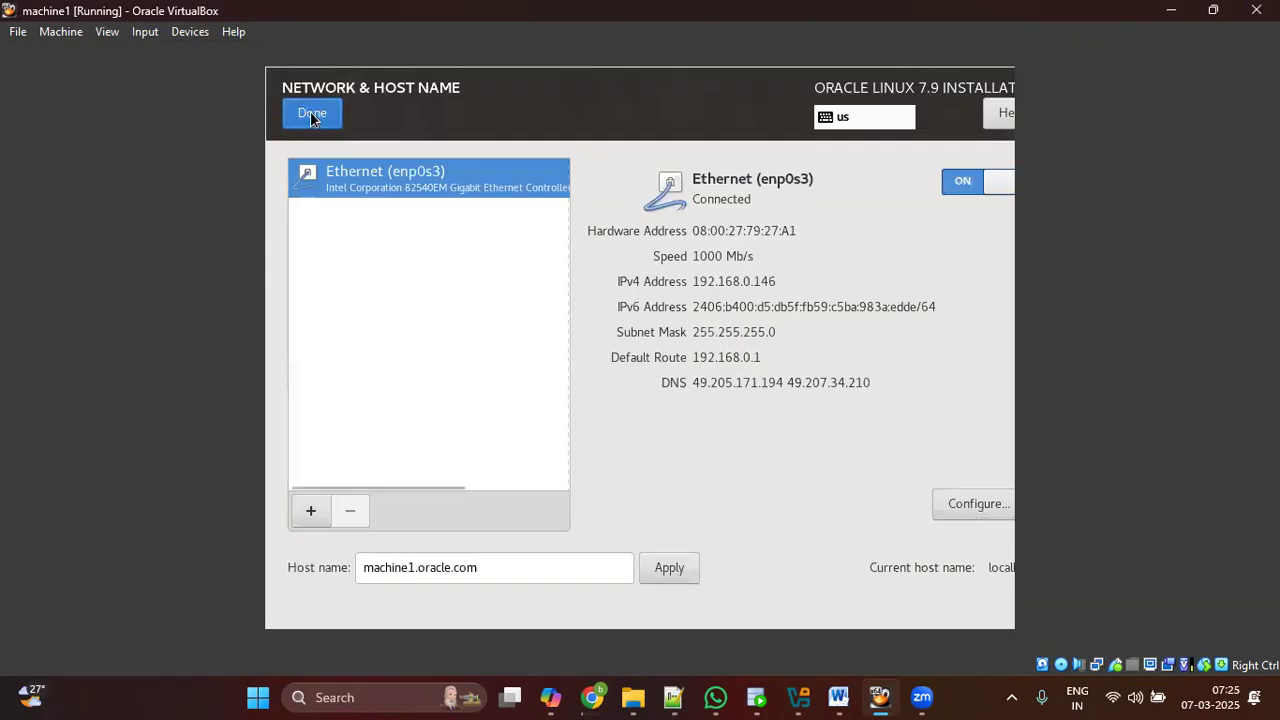
pyautogui.click(310, 112)
pyautogui.scroll(1, 529, 297)
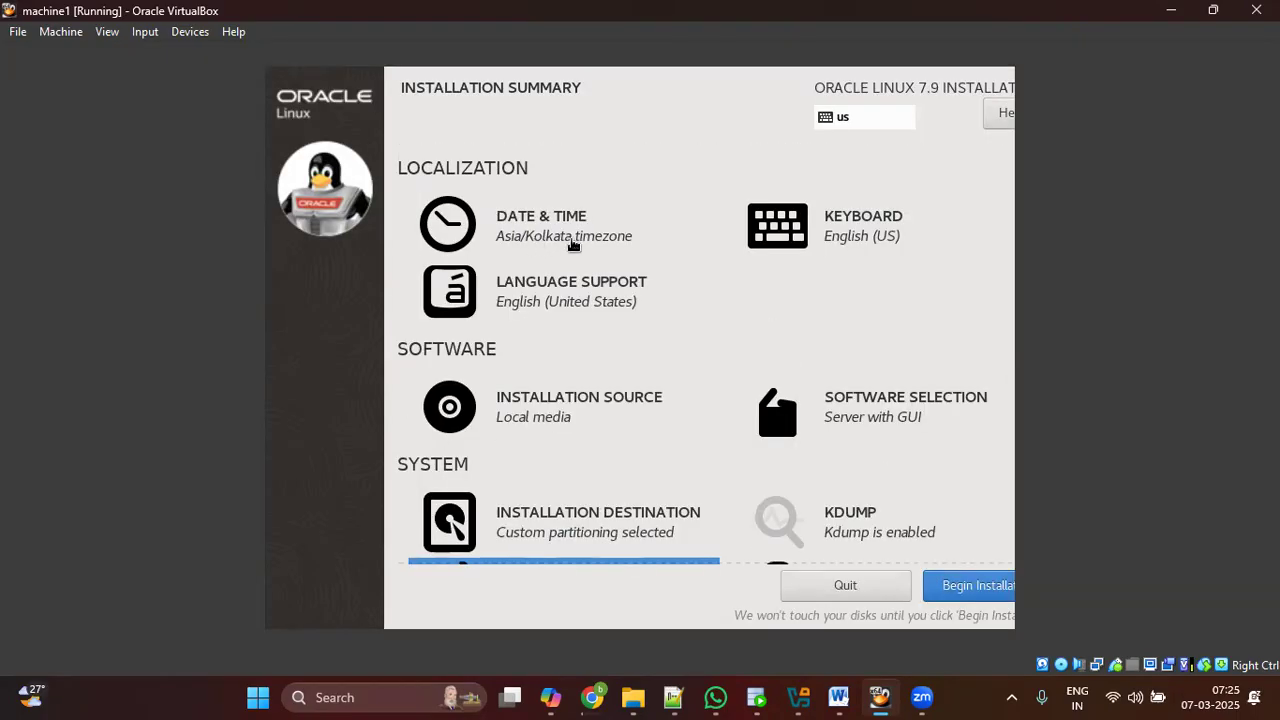
pyautogui.scroll(-1, 627, 450)
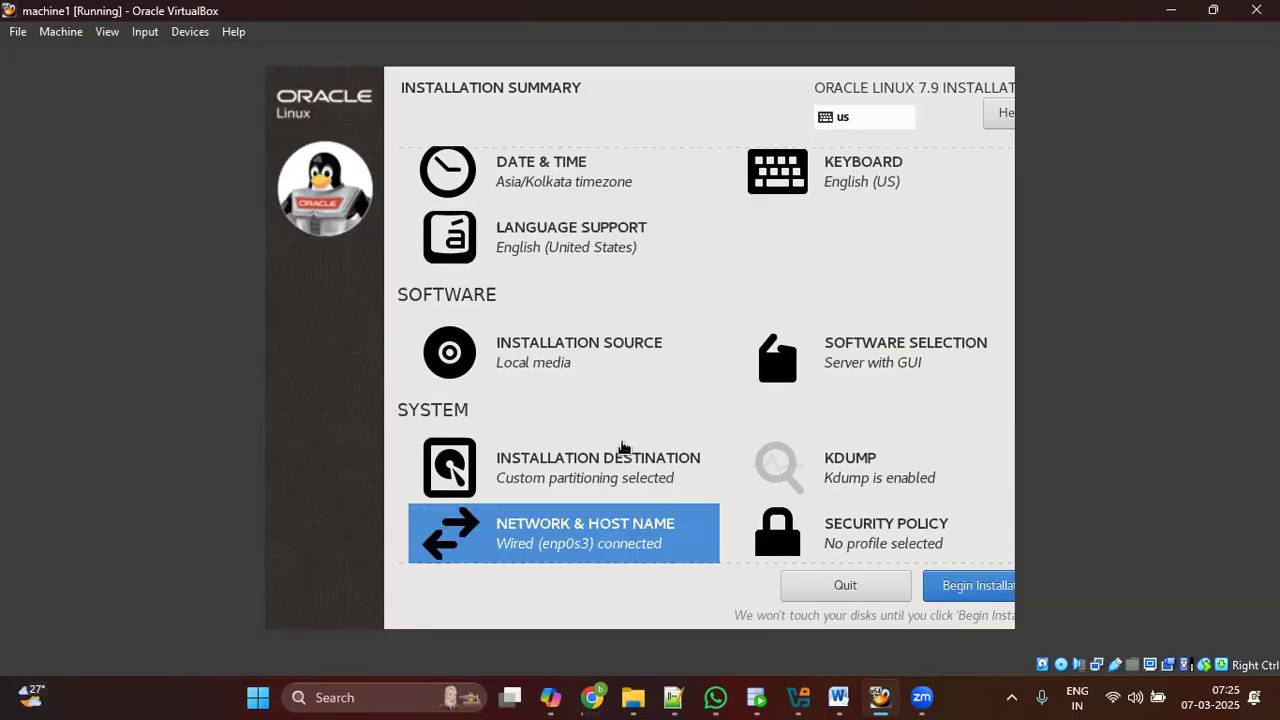
# Step: Begin the Oracle Linux 7.9 installation and set the root password, accepting the weak-password warning
pyautogui.click(955, 592)
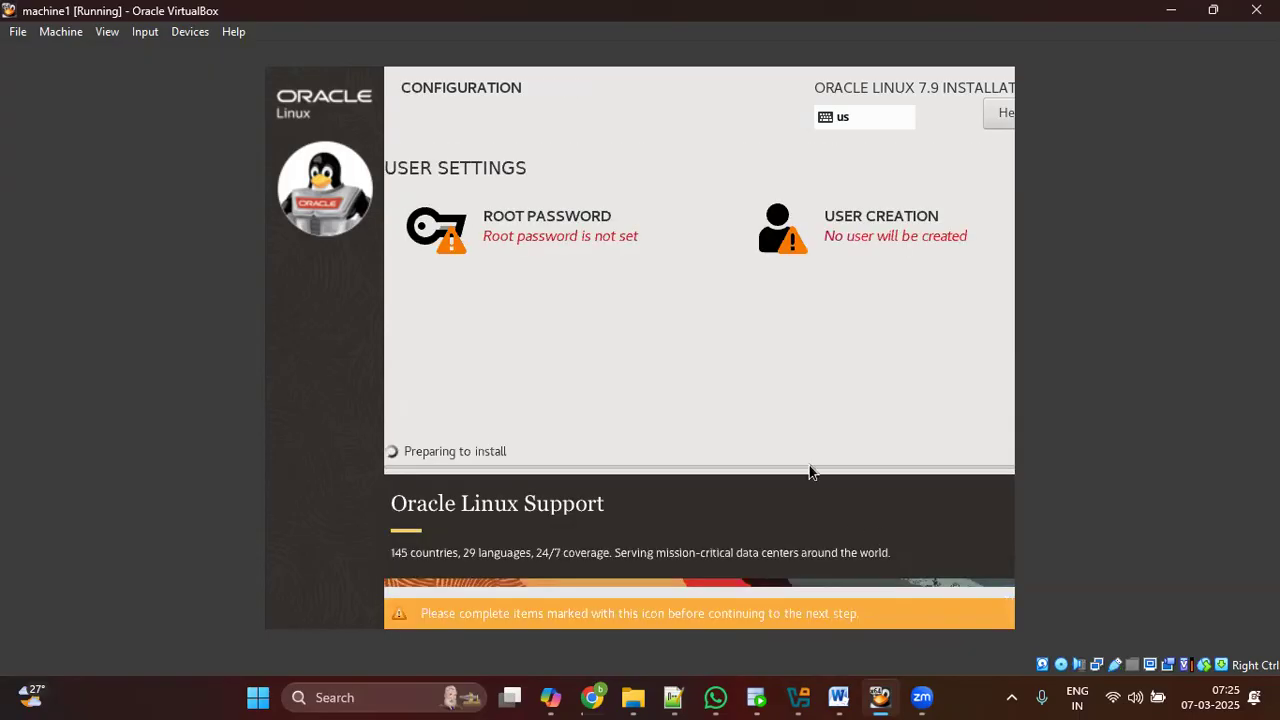
pyautogui.click(555, 237)
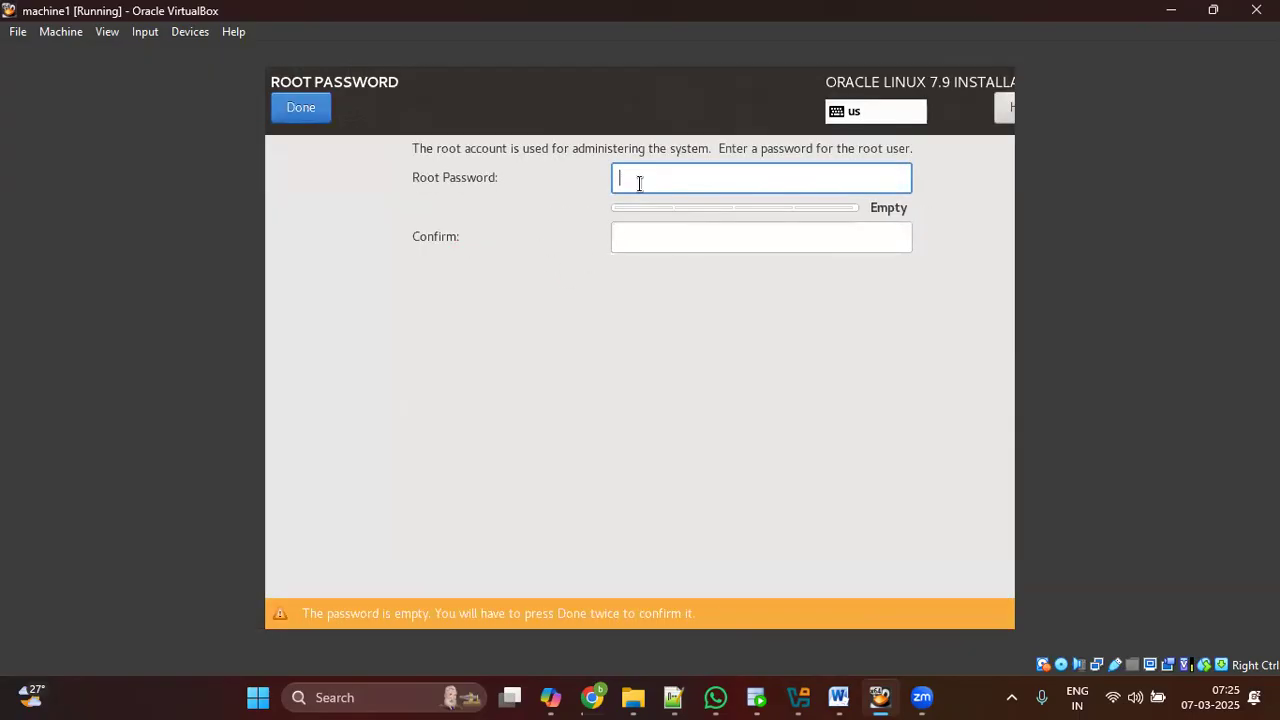
pyautogui.write('oracle')
pyautogui.press('Tab')
pyautogui.write('oracle')
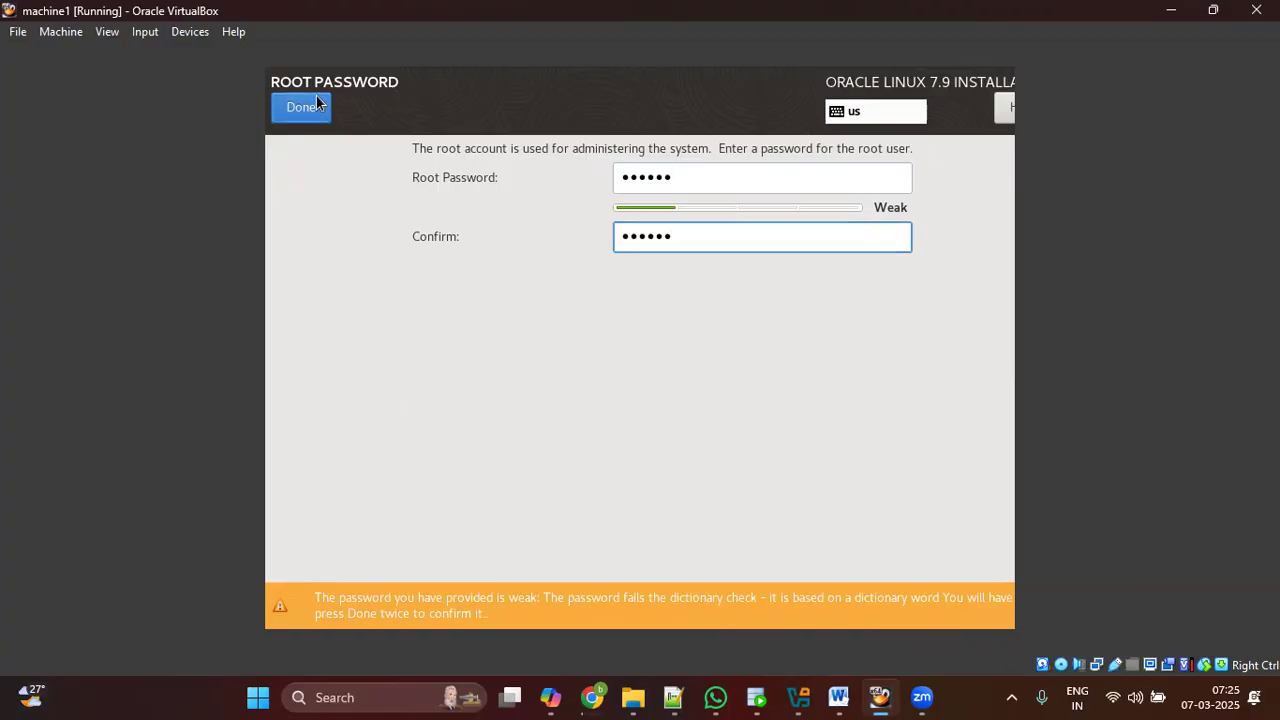
pyautogui.press('Return')
pyautogui.click(328, 110)
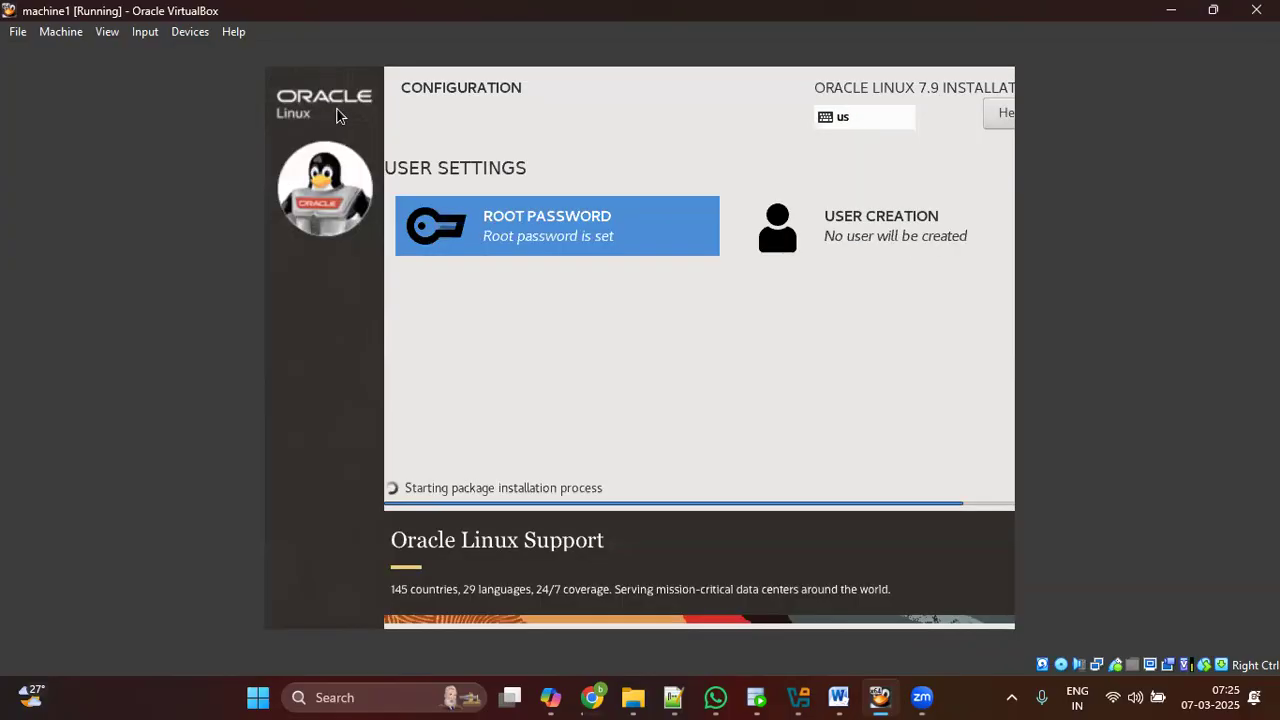
pyautogui.click(876, 241)
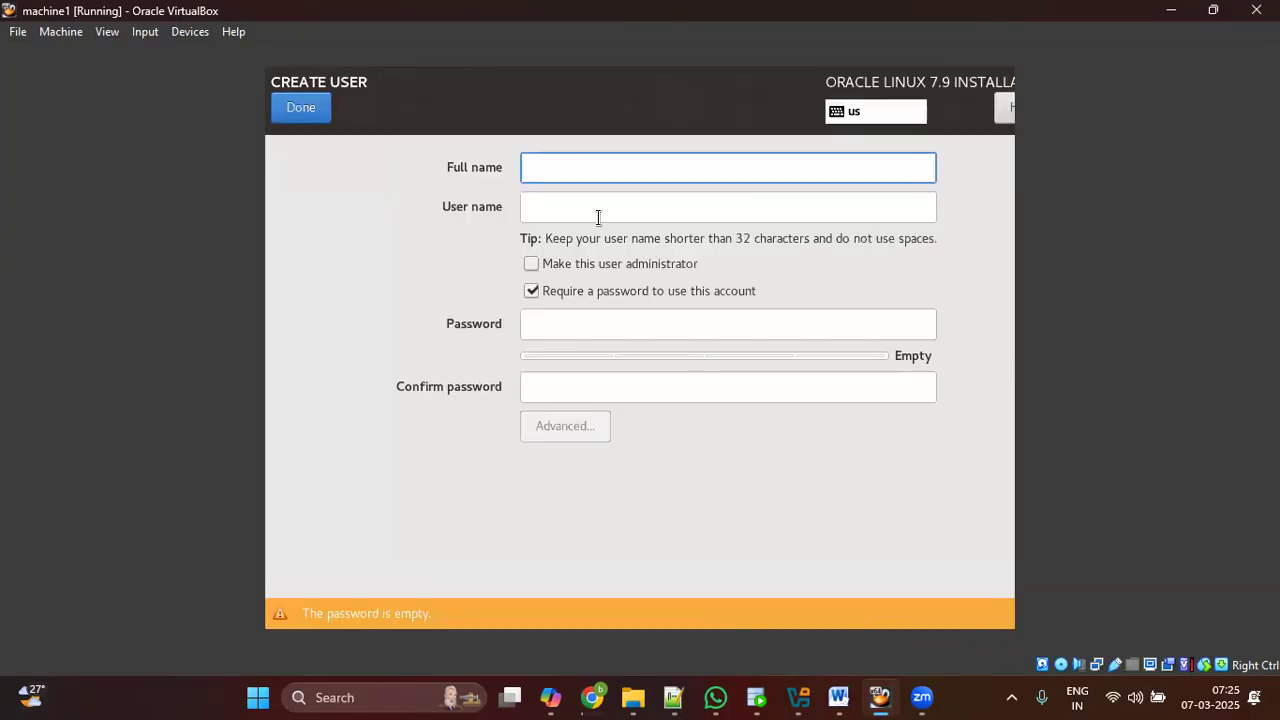
# Step: Create user abc with a full name and password, accepting the weak-password warning
pyautogui.write('ab')
pyautogui.press('Tab')
pyautogui.press('Tab')
pyautogui.press('Tab')
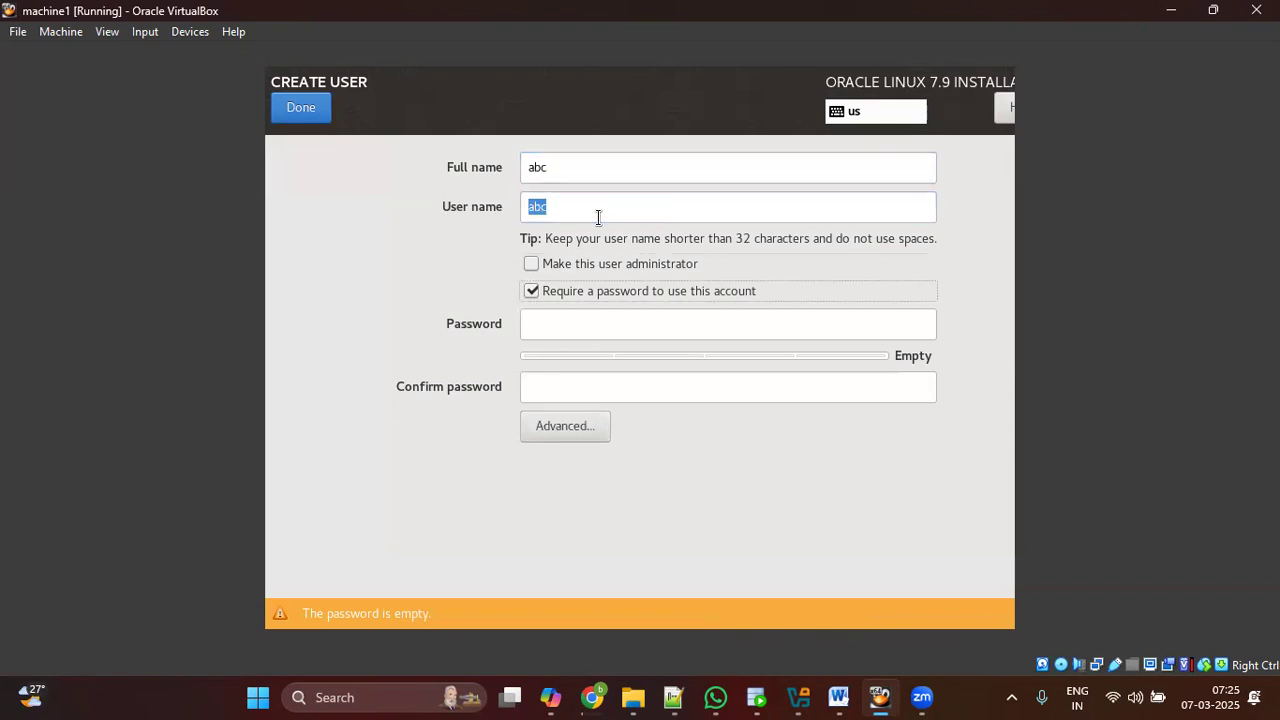
pyautogui.press('Tab')
pyautogui.write('abc')
pyautogui.press('Tab')
pyautogui.write('abc')
pyautogui.click(325, 109)
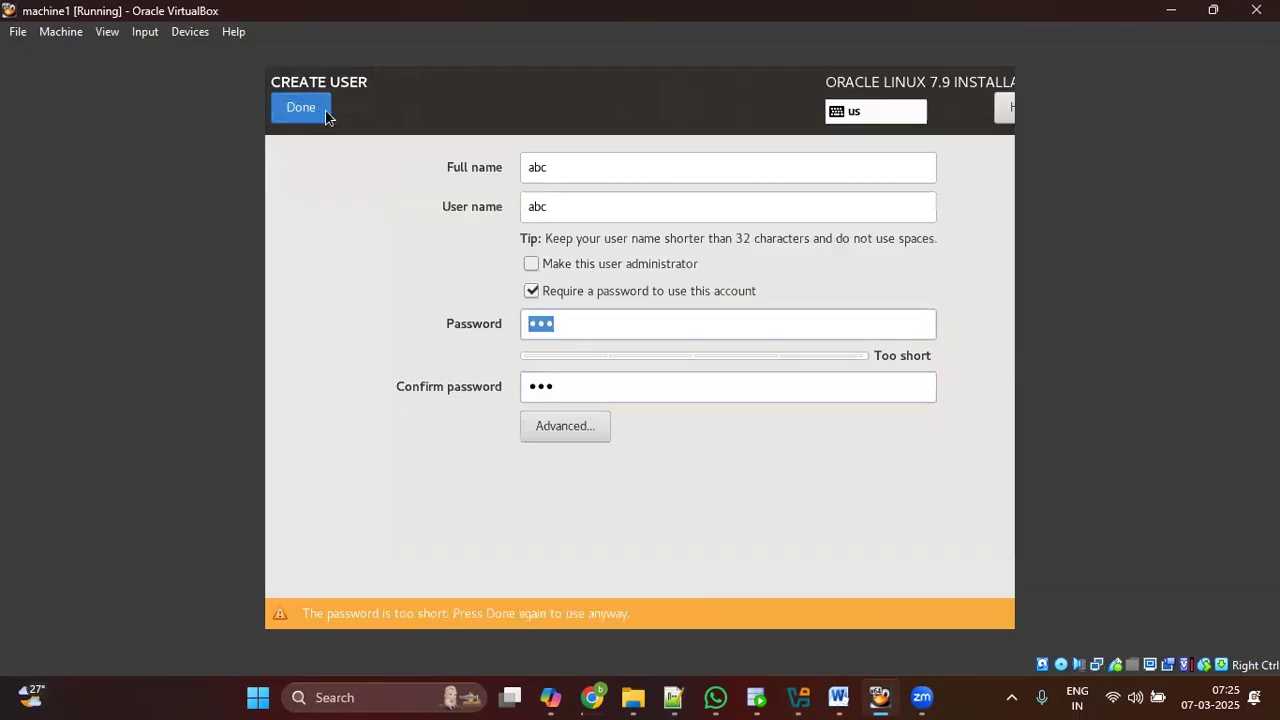
pyautogui.click(308, 112)
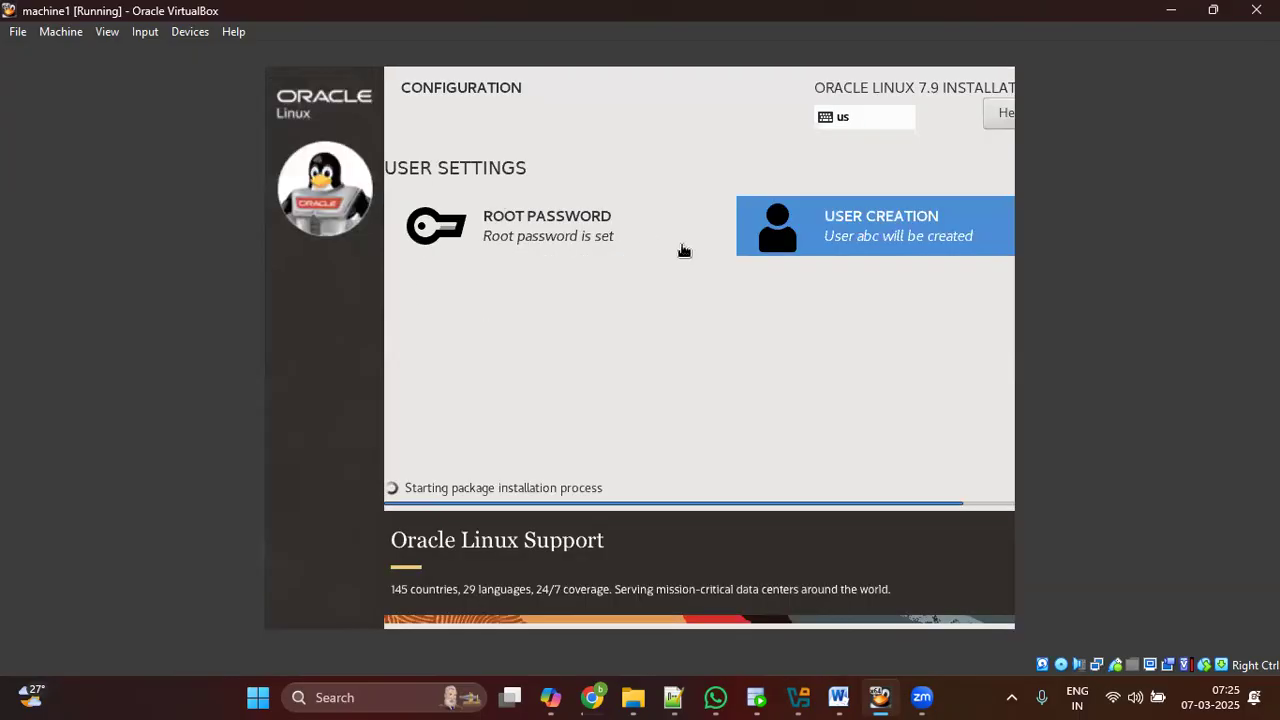
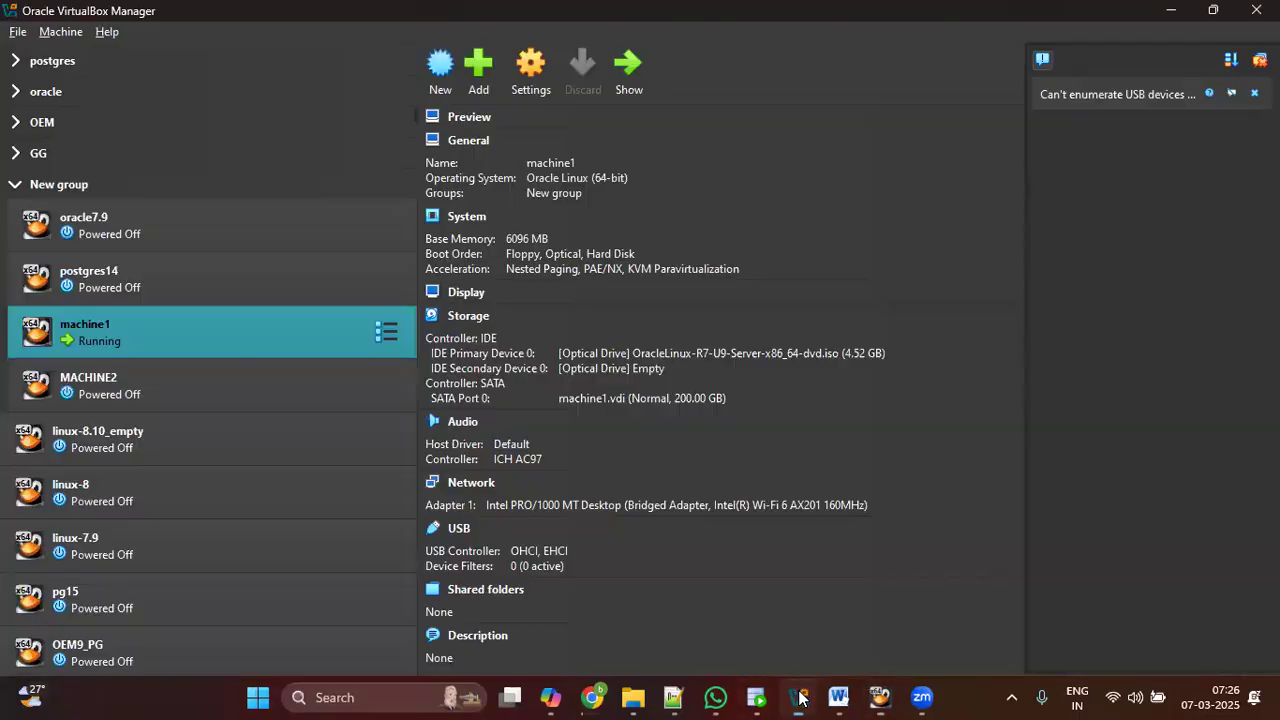
# Step: Switch to the VirtualBox Manager and select MACHINE2 to view its details
pyautogui.click(798, 697)
pyautogui.click(229, 400)
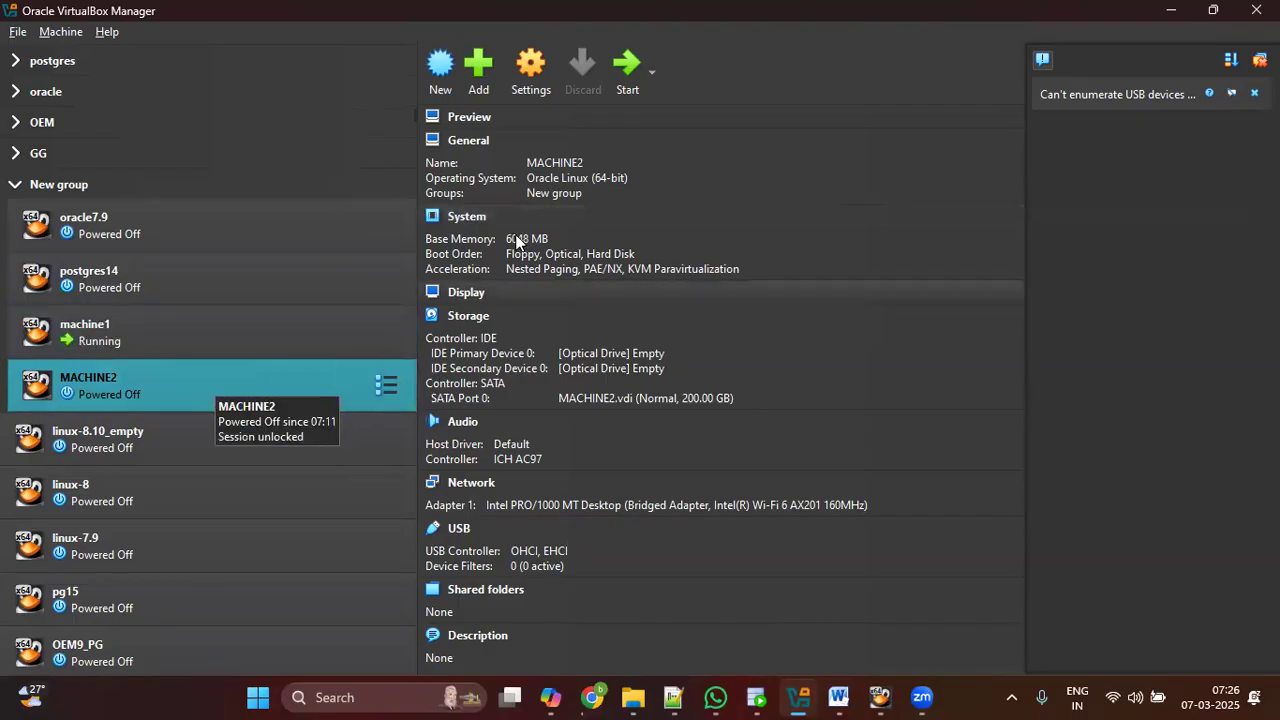
# Step: Start MACHINE2 from the Manager toolbar and wait until it is listed as Running
pyautogui.press('Up')
pyautogui.click(142, 382)
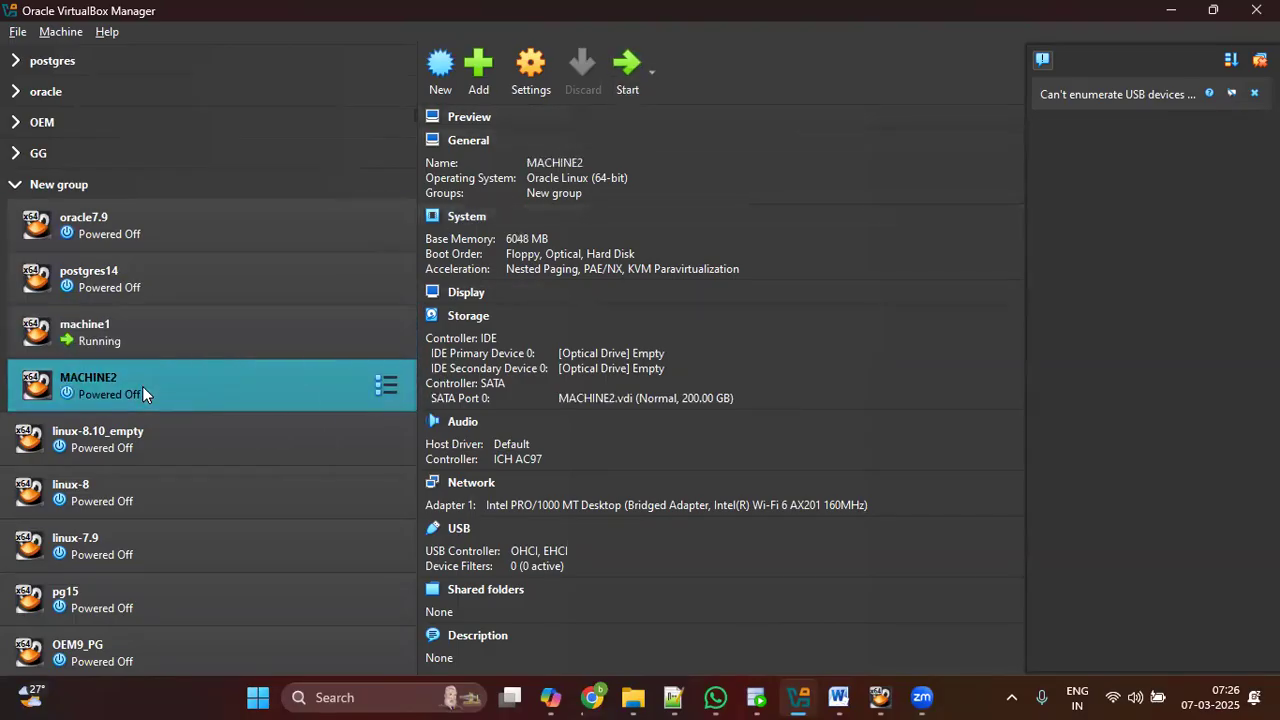
pyautogui.click(627, 65)
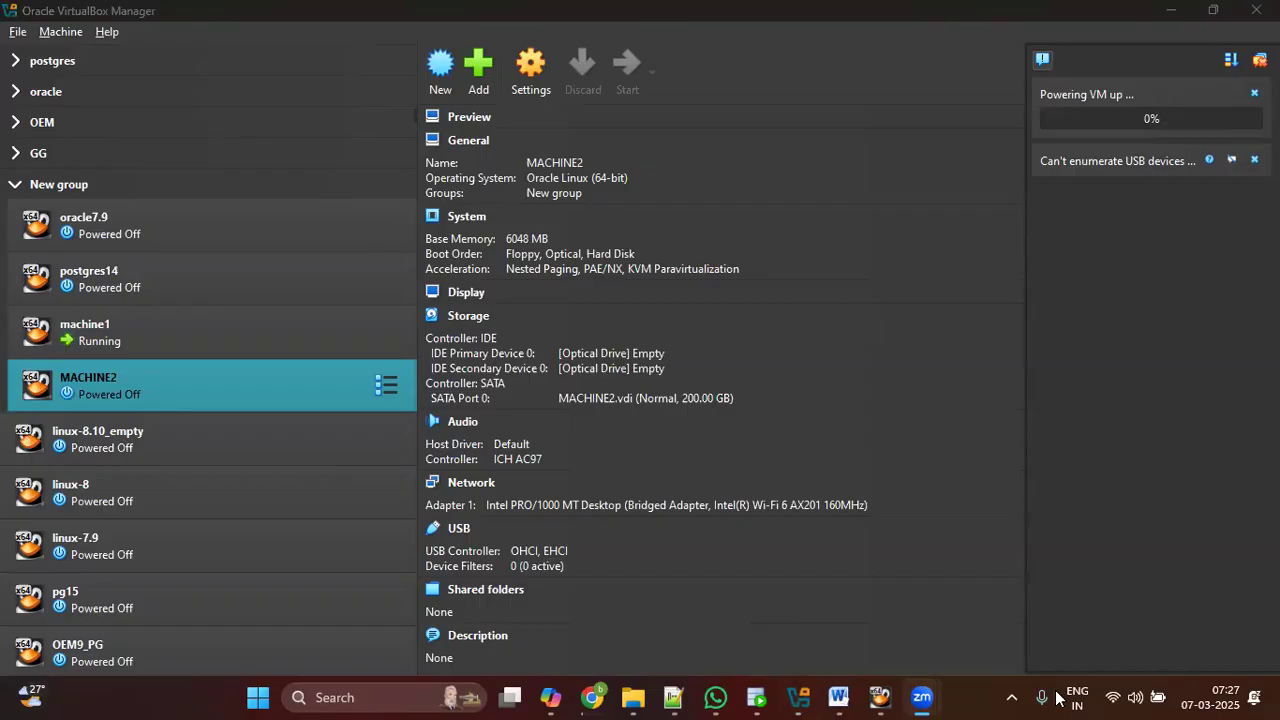
pyautogui.click(1140, 697)
pyautogui.click(609, 26)
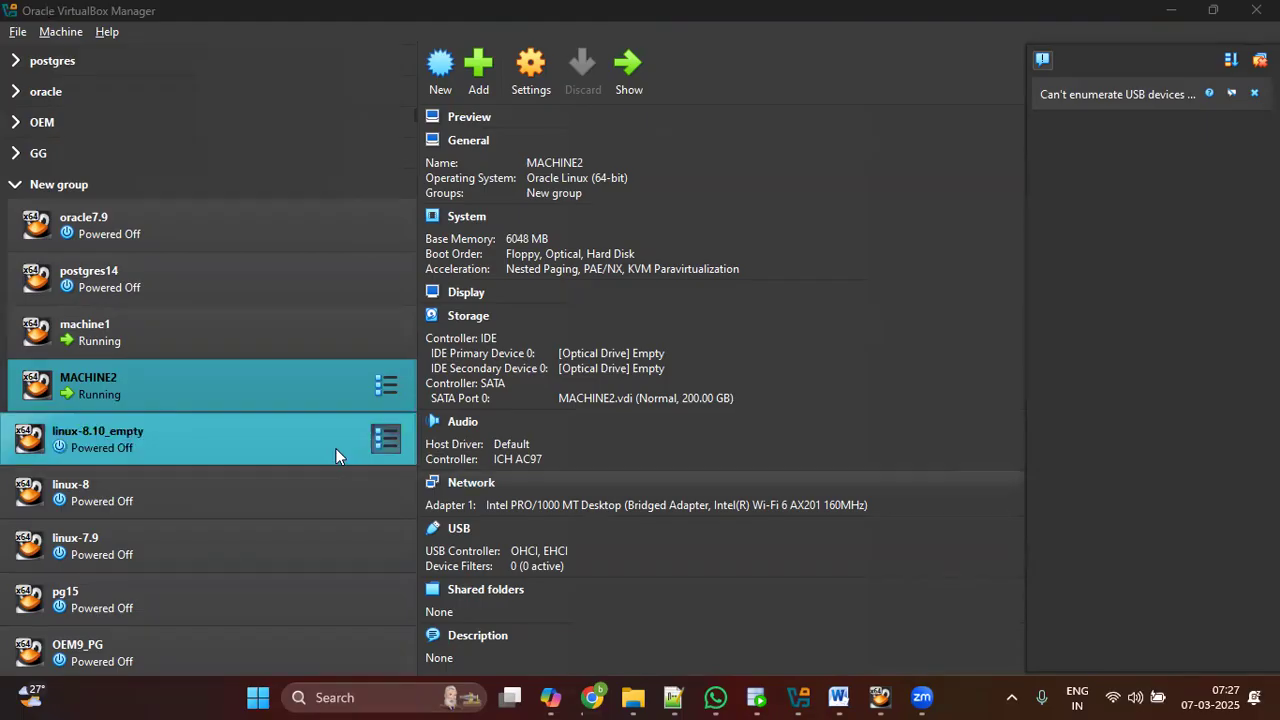
pyautogui.click(155, 340)
pyautogui.click(154, 366)
pyautogui.click(154, 352)
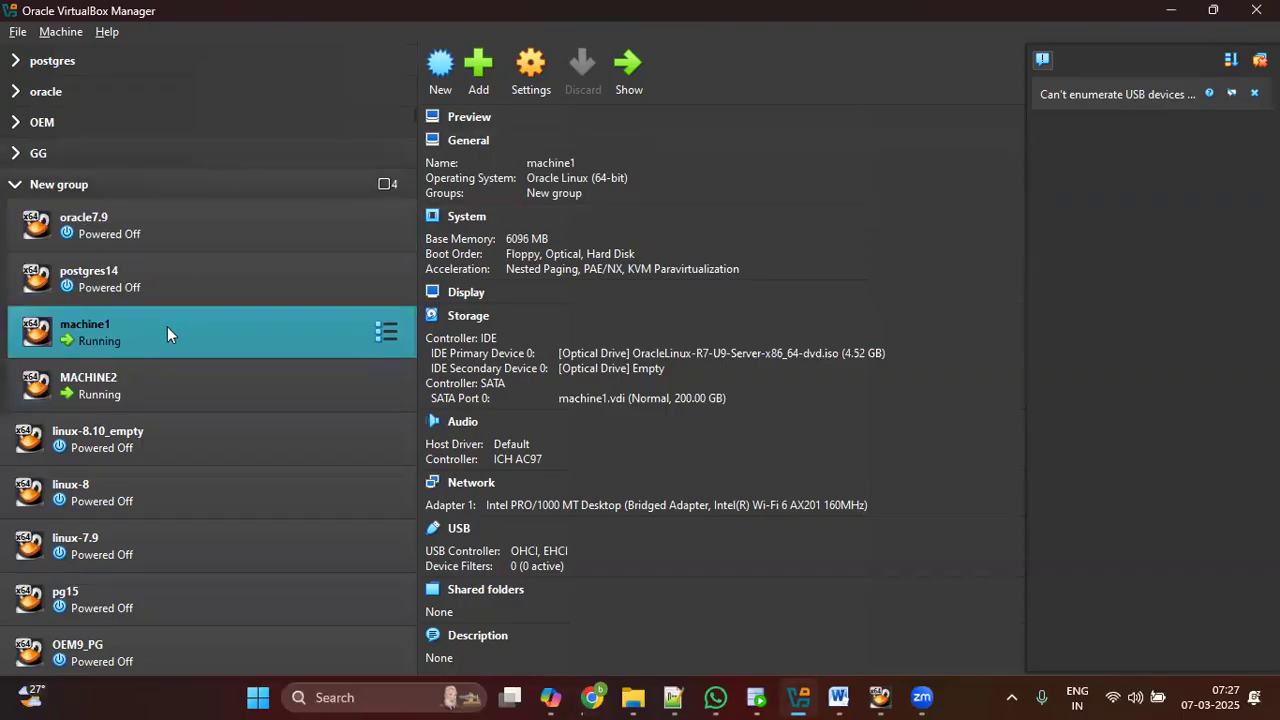
pyautogui.click(165, 369)
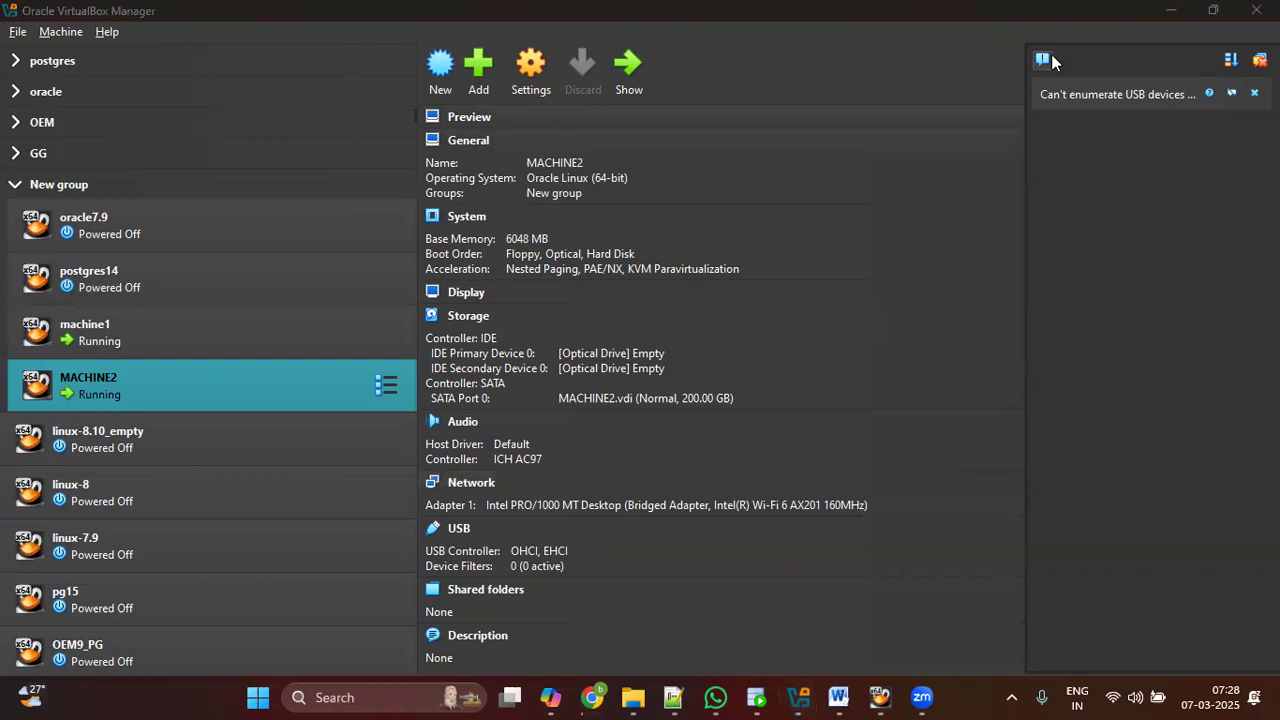
pyautogui.click(880, 697)
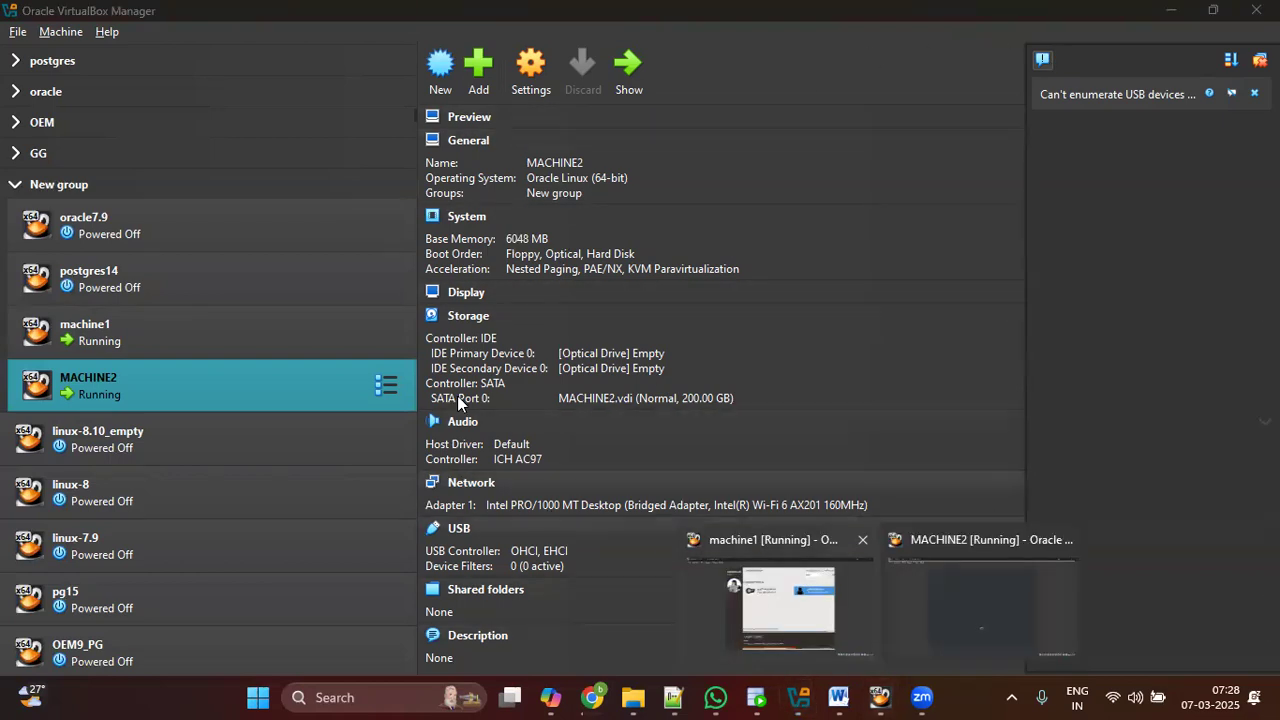
pyautogui.click(172, 388)
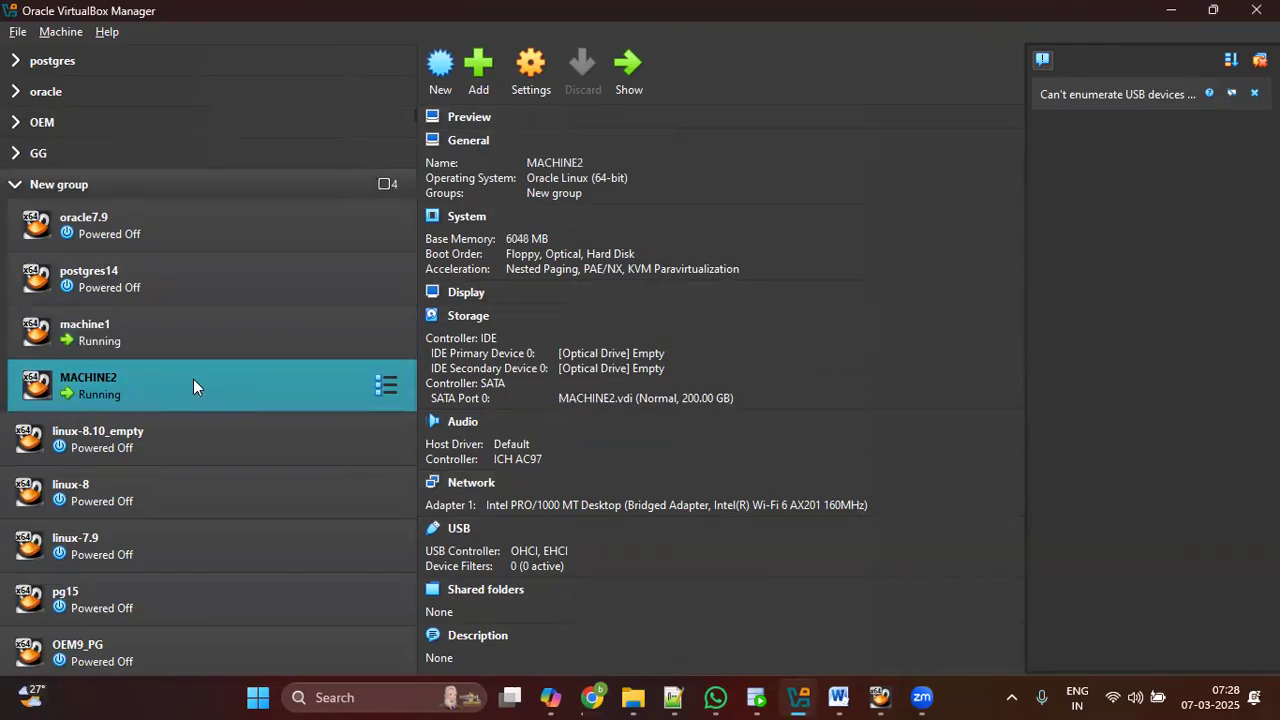
# Step: Show MACHINE2's window and sign in as root through 'Not listed?' with the account password
pyautogui.click(627, 72)
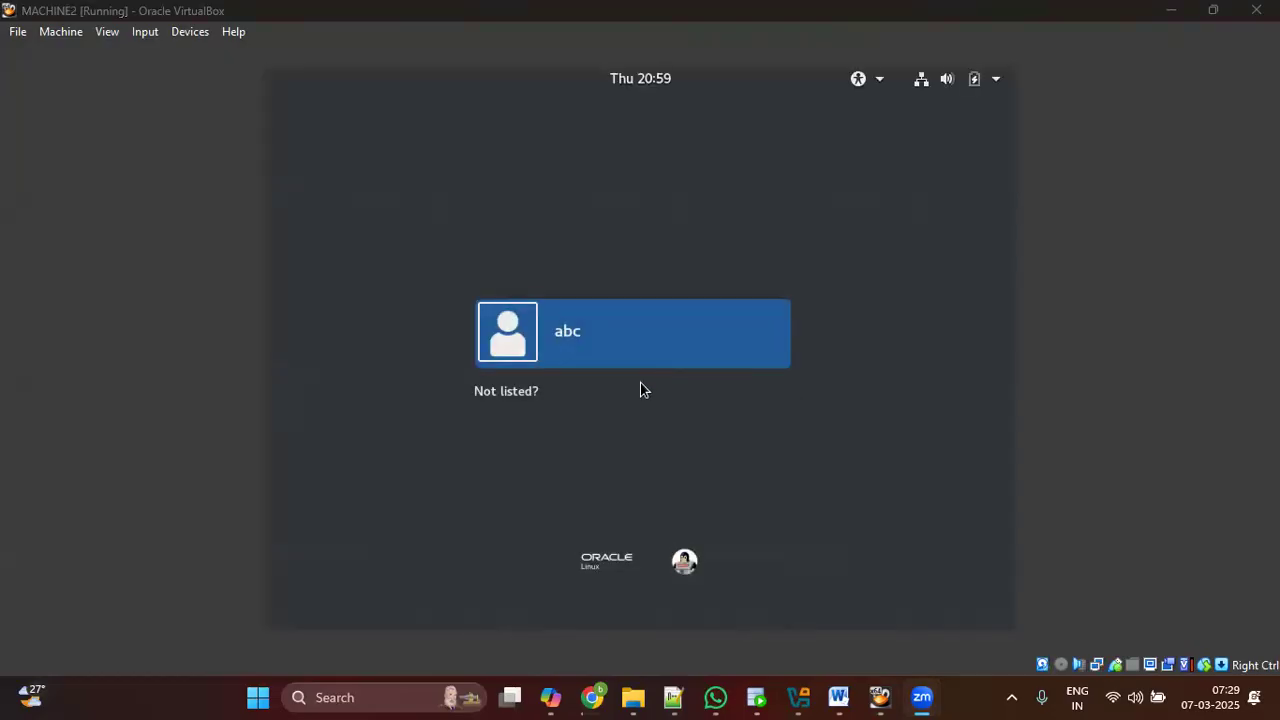
pyautogui.click(516, 392)
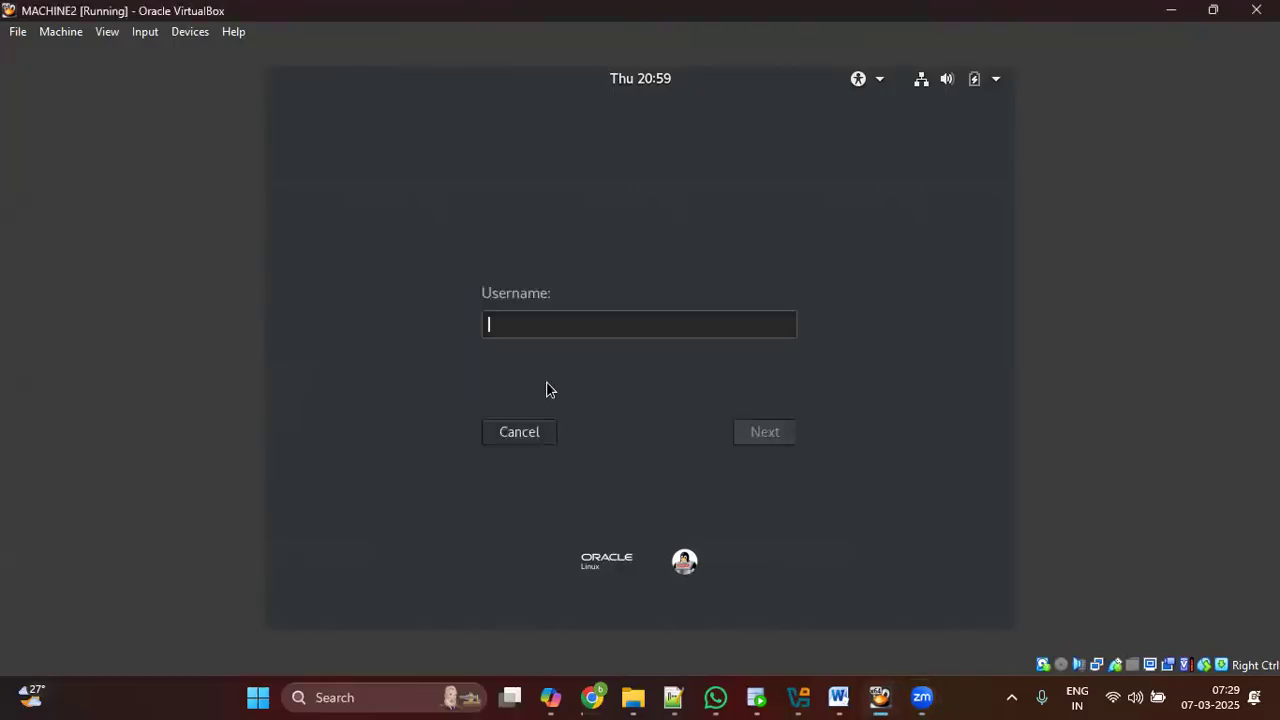
pyautogui.write('root')
pyautogui.click(766, 439)
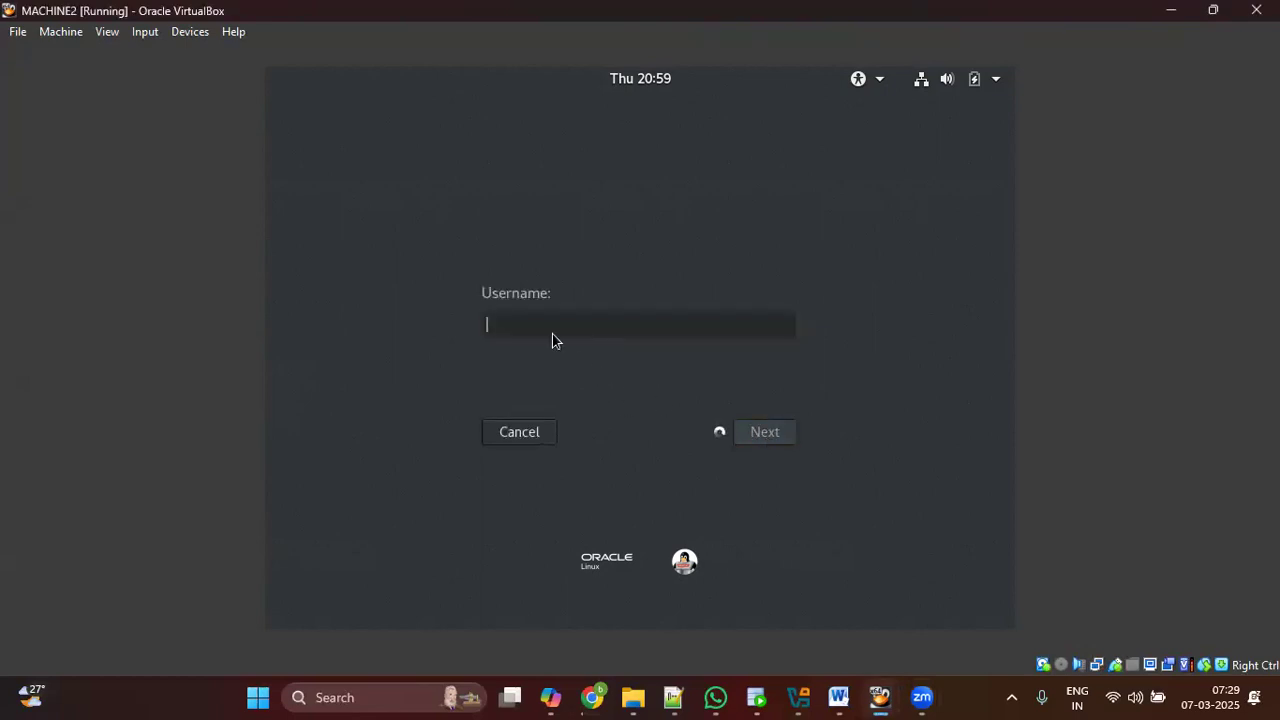
pyautogui.write('••••••')
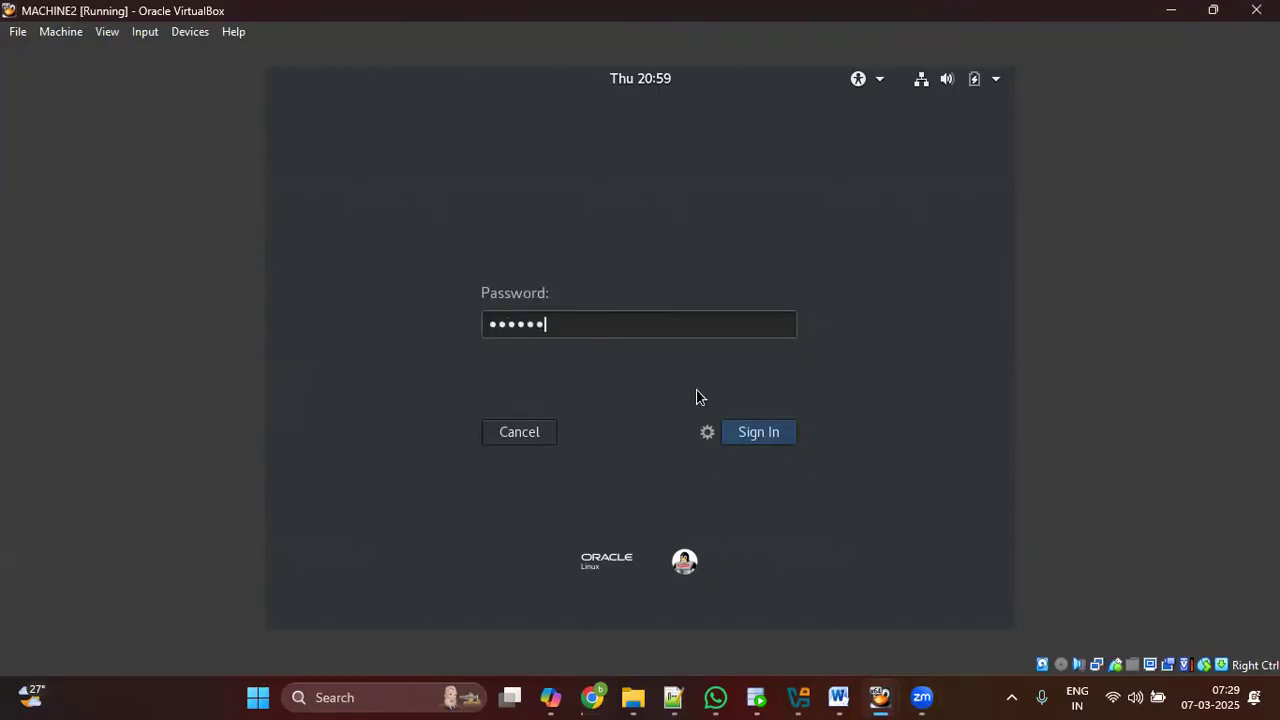
pyautogui.click(757, 432)
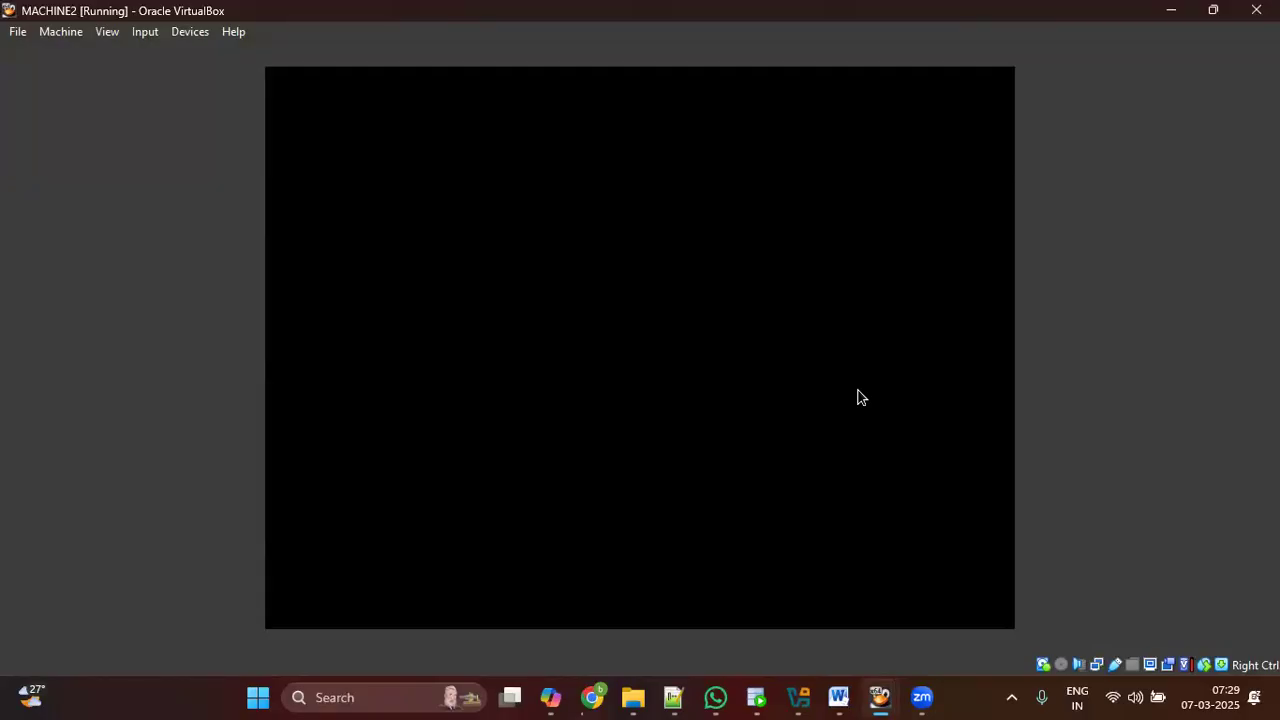
# Step: Check machine1's install at package 732 of 2004, then return to MACHINE2's desktop
pyautogui.moveTo(880, 697)
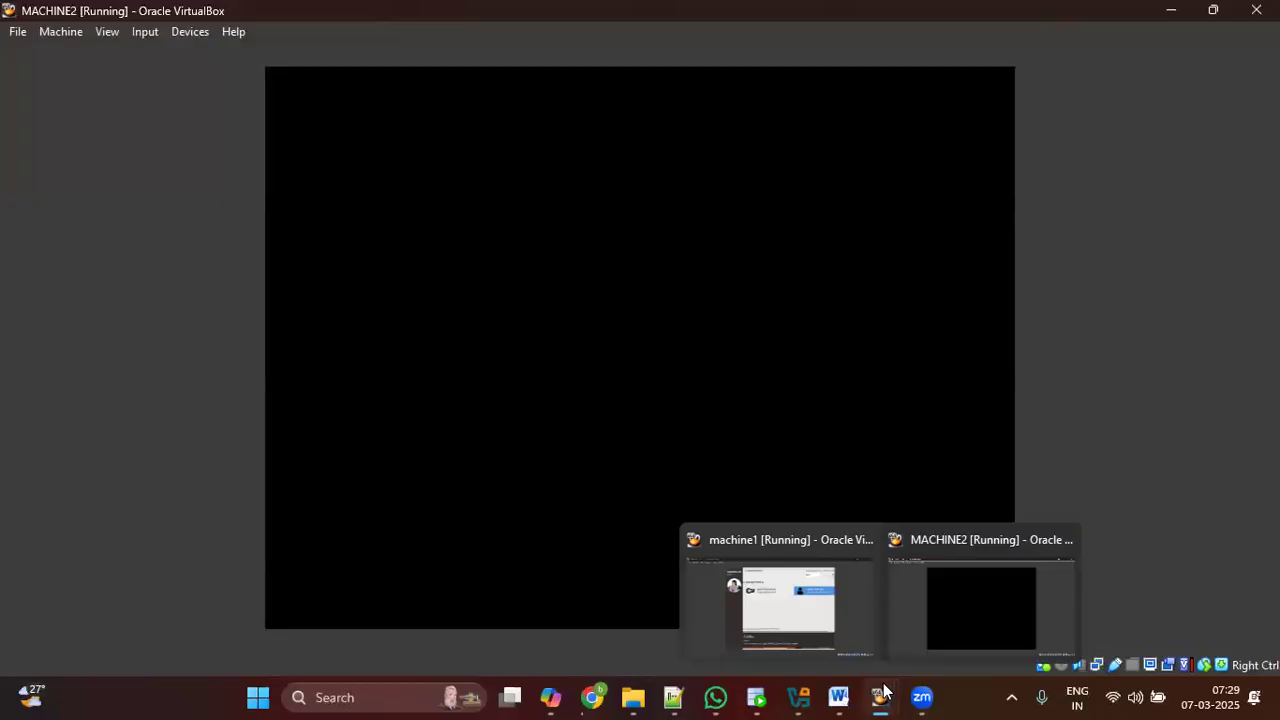
pyautogui.click(796, 571)
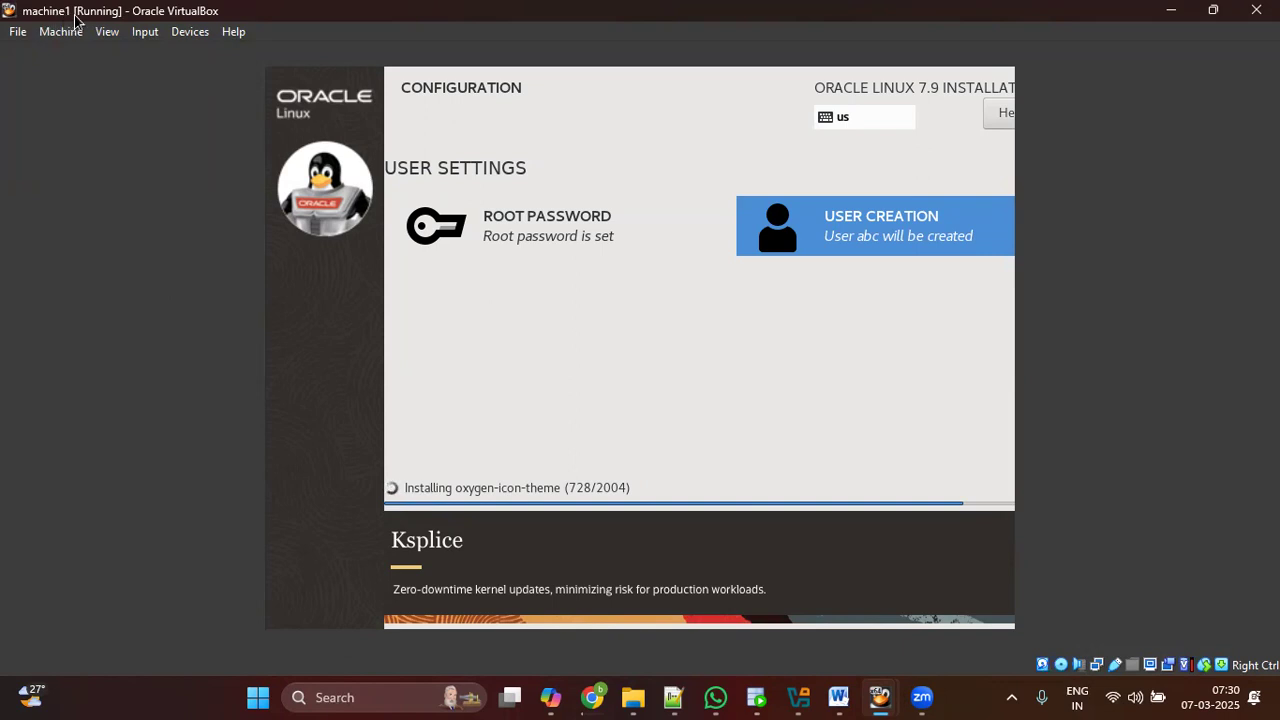
pyautogui.moveTo(881, 697)
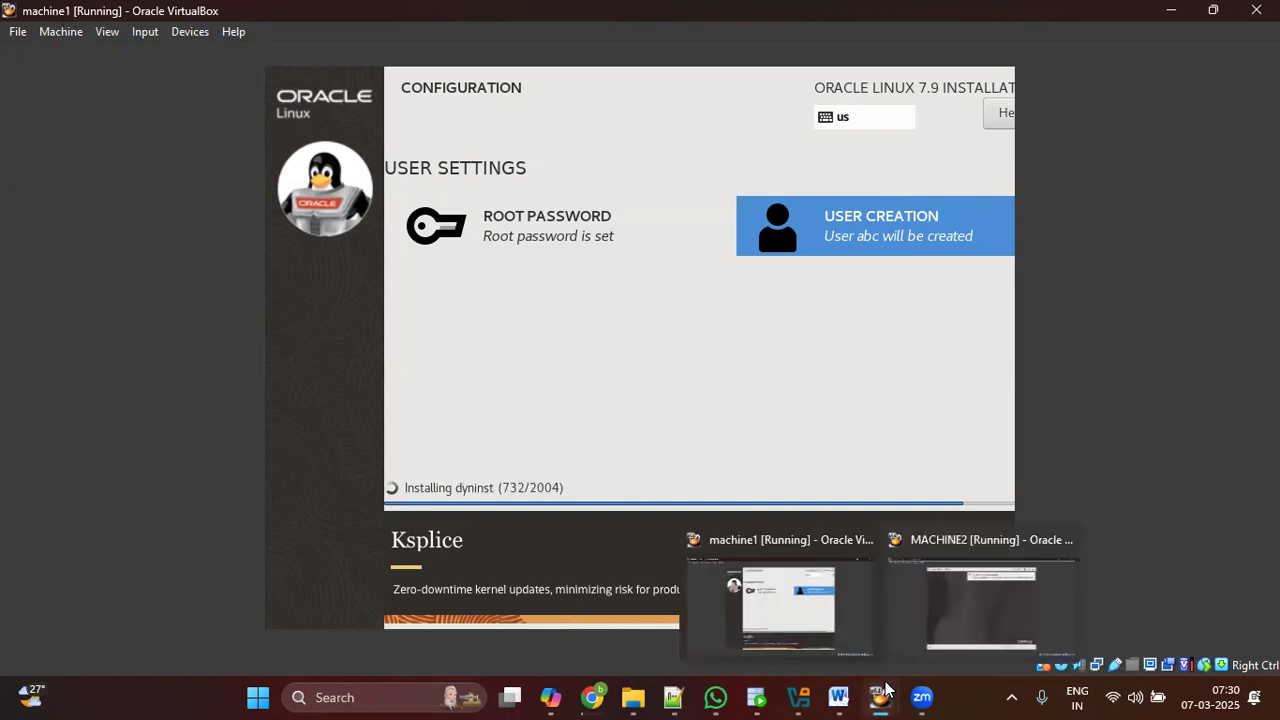
pyautogui.click(975, 600)
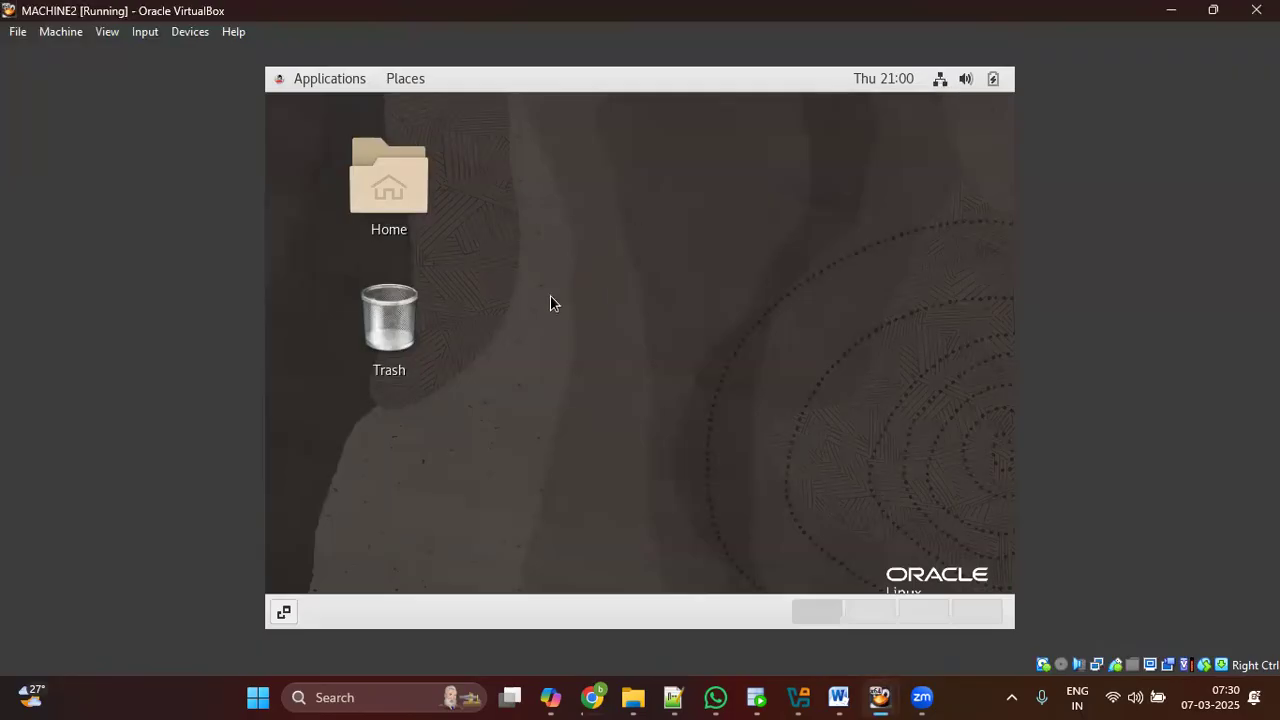
pyautogui.moveTo(316, 131); pyautogui.dragTo(872, 462)
pyautogui.moveTo(927, 549); pyautogui.dragTo(982, 568)
pyautogui.click(721, 309)
pyautogui.moveTo(278, 108); pyautogui.dragTo(823, 509)
pyautogui.click(934, 360)
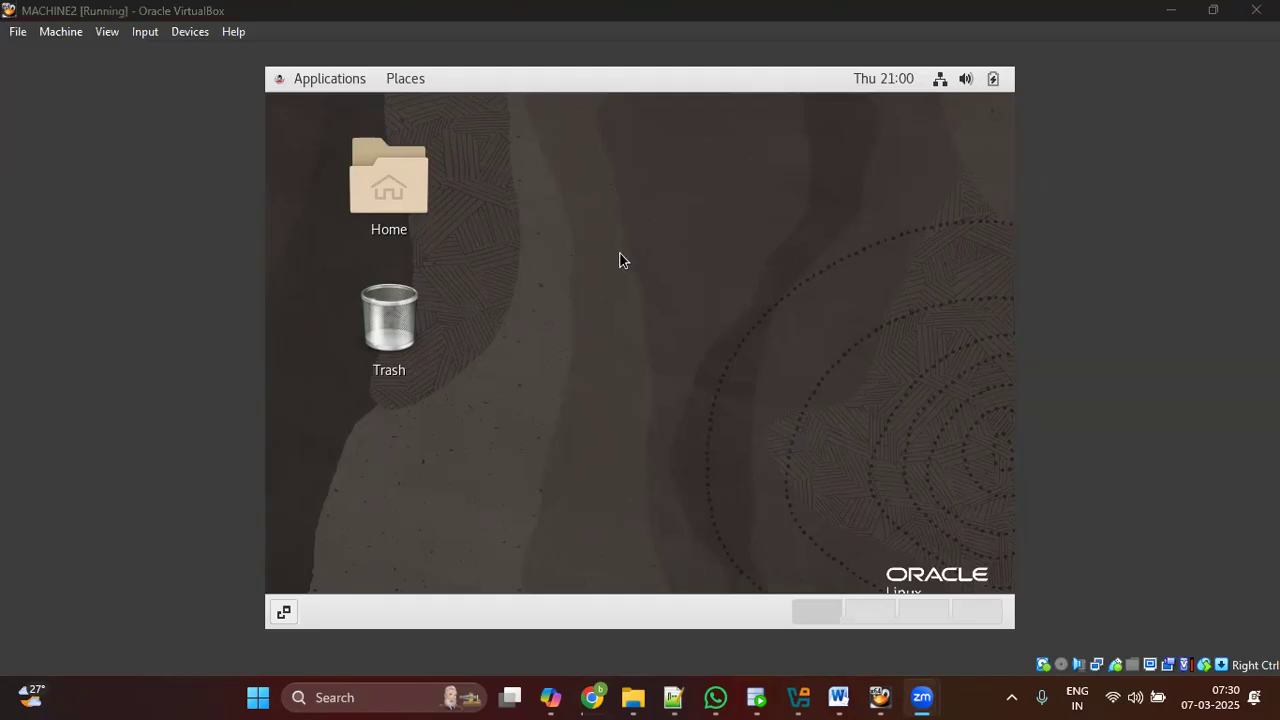
# Step: Open a terminal from MACHINE2's desktop right-click menu and add fresh prompt lines
pyautogui.rightClick(586, 249)
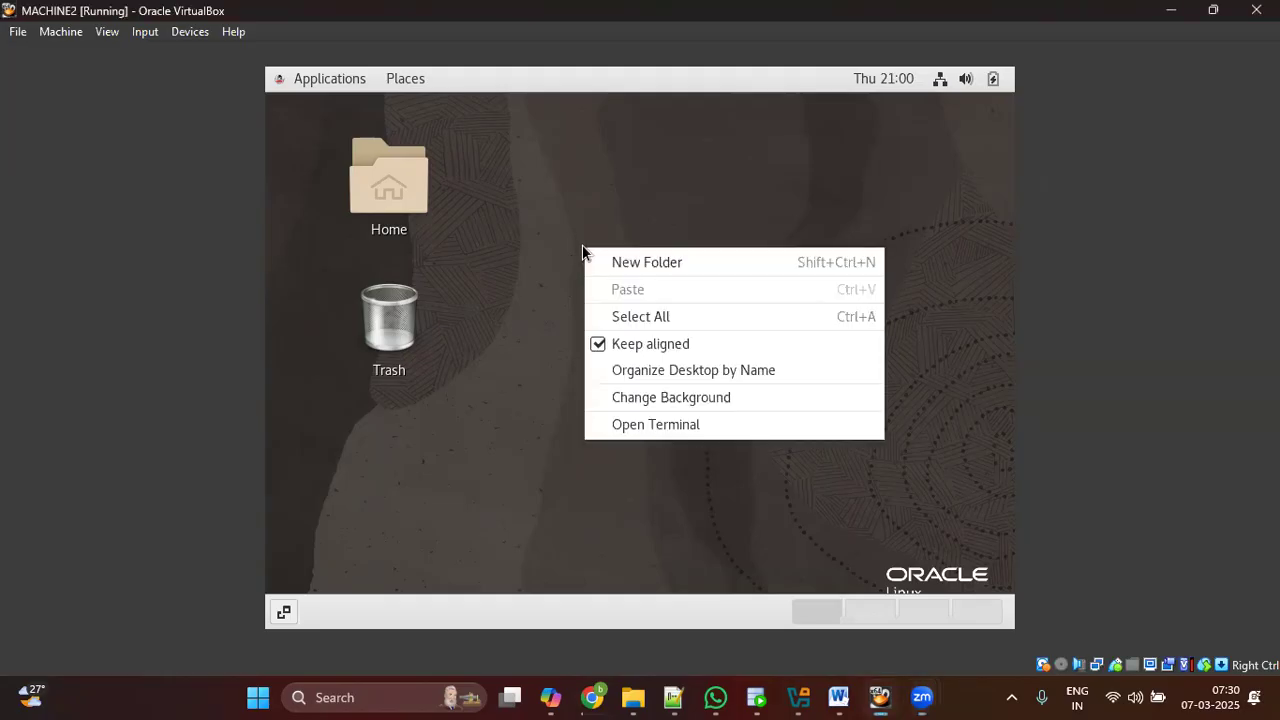
pyautogui.click(700, 425)
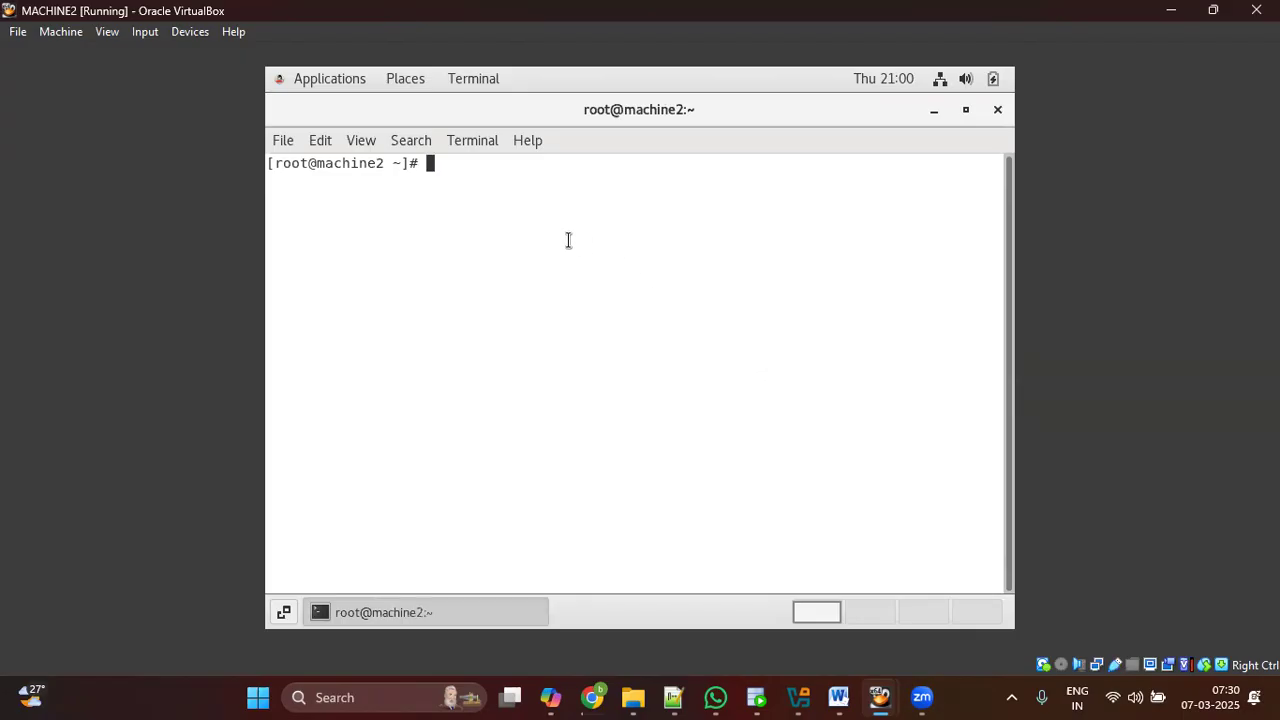
pyautogui.press('Return')
pyautogui.press('Return')
pyautogui.press('Return')
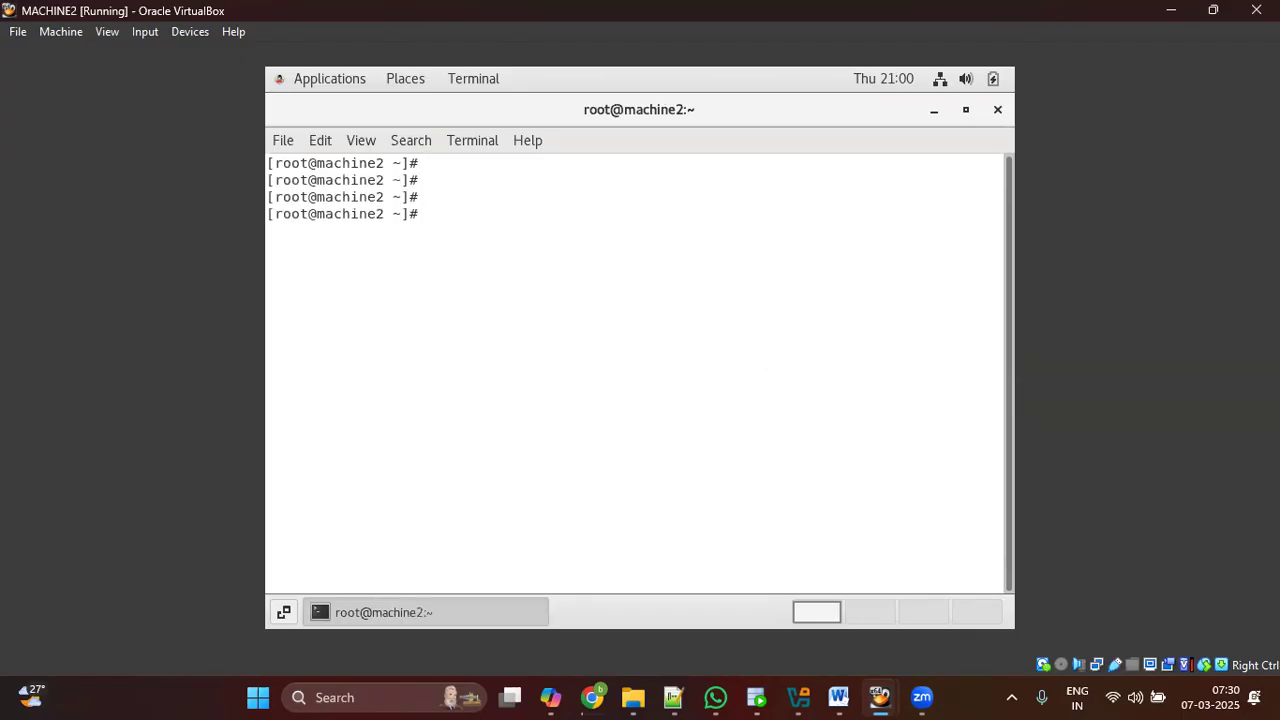
# Step: Run hostname (machine2.oracle.com), free -g and df -h in MACHINE2's terminal
pyautogui.write('hostname')
pyautogui.press('Return')
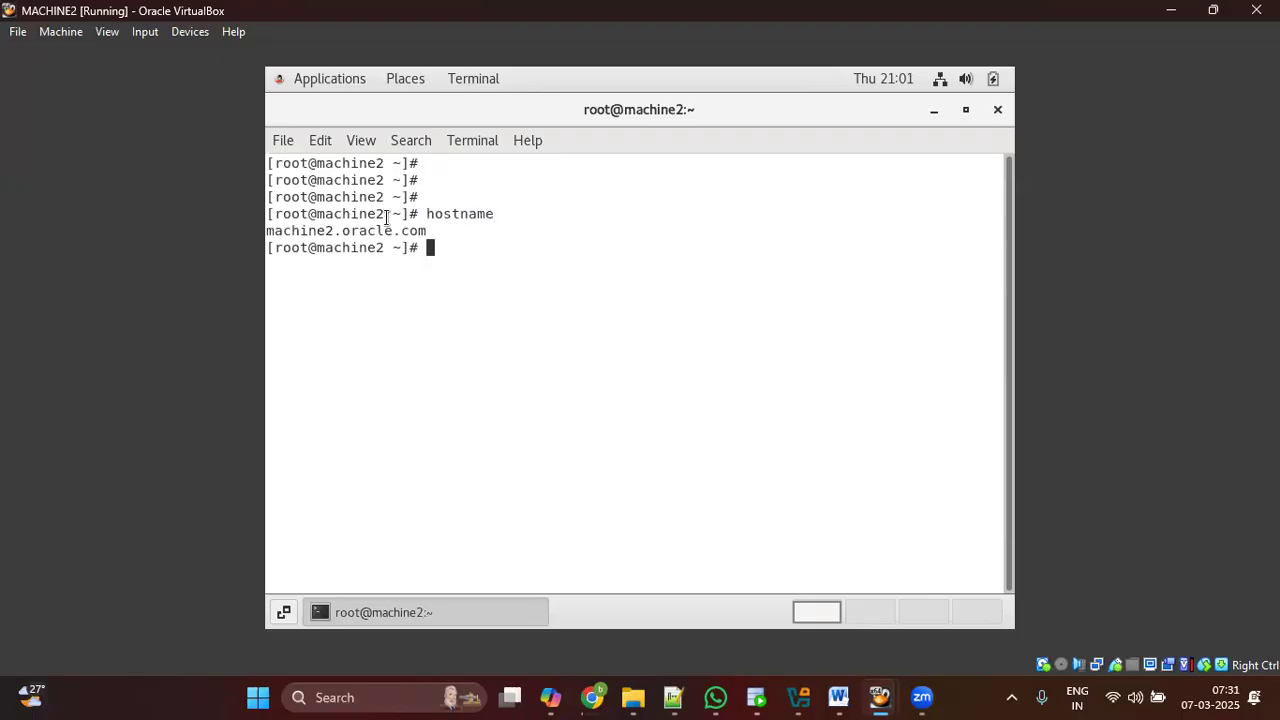
pyautogui.moveTo(270, 232); pyautogui.dragTo(425, 231)
pyautogui.click(532, 248)
pyautogui.write('free -g')
pyautogui.press('Return')
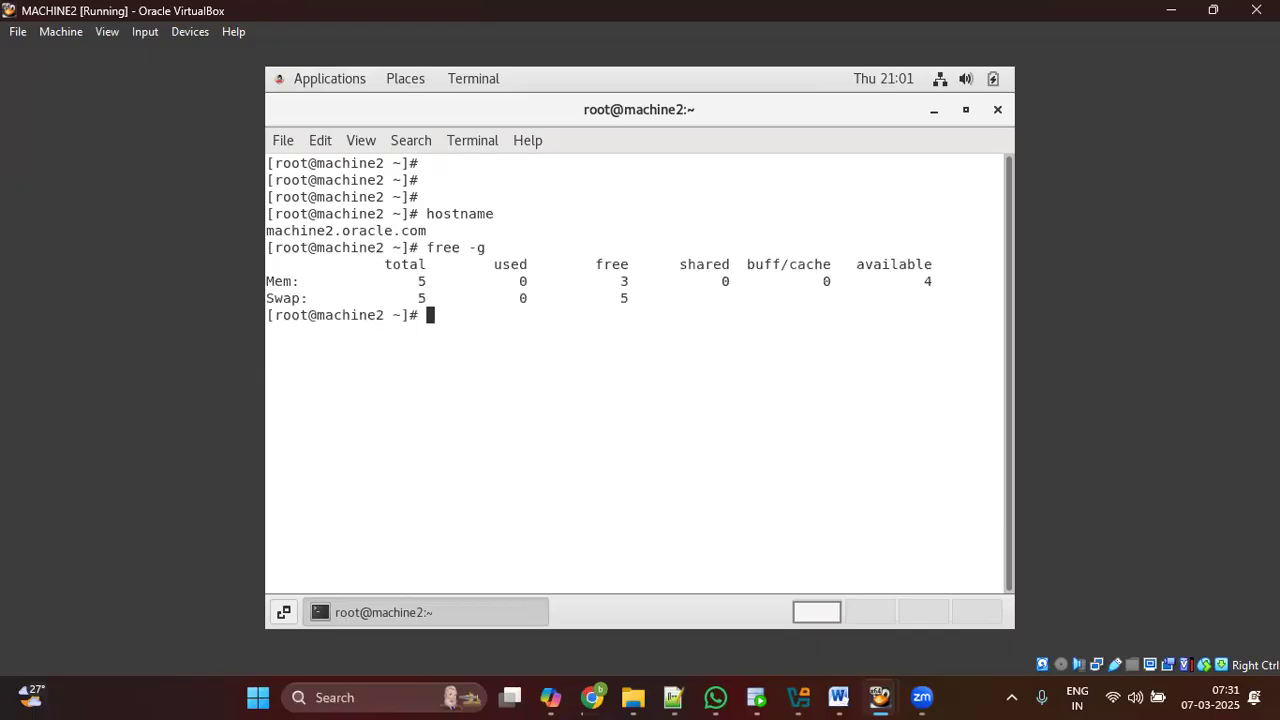
pyautogui.write('df -h')
pyautogui.press('Return')
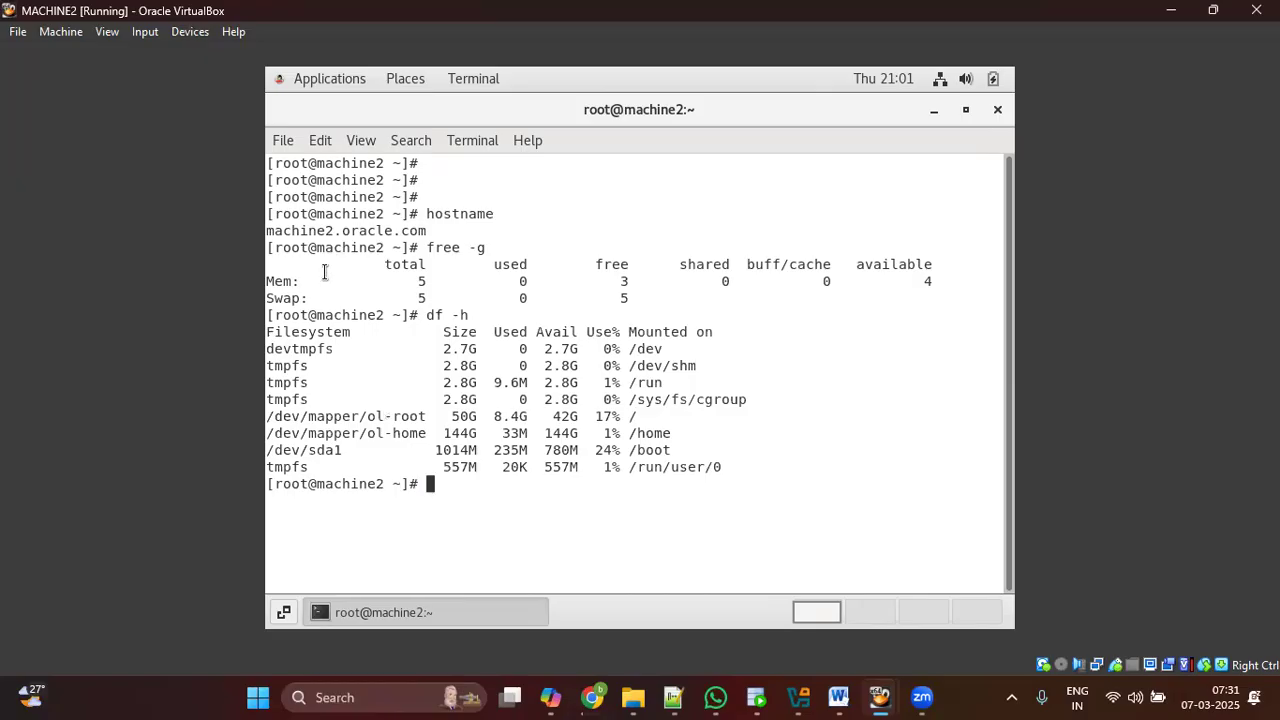
pyautogui.moveTo(275, 316); pyautogui.dragTo(363, 316)
pyautogui.moveTo(290, 197); pyautogui.dragTo(795, 465)
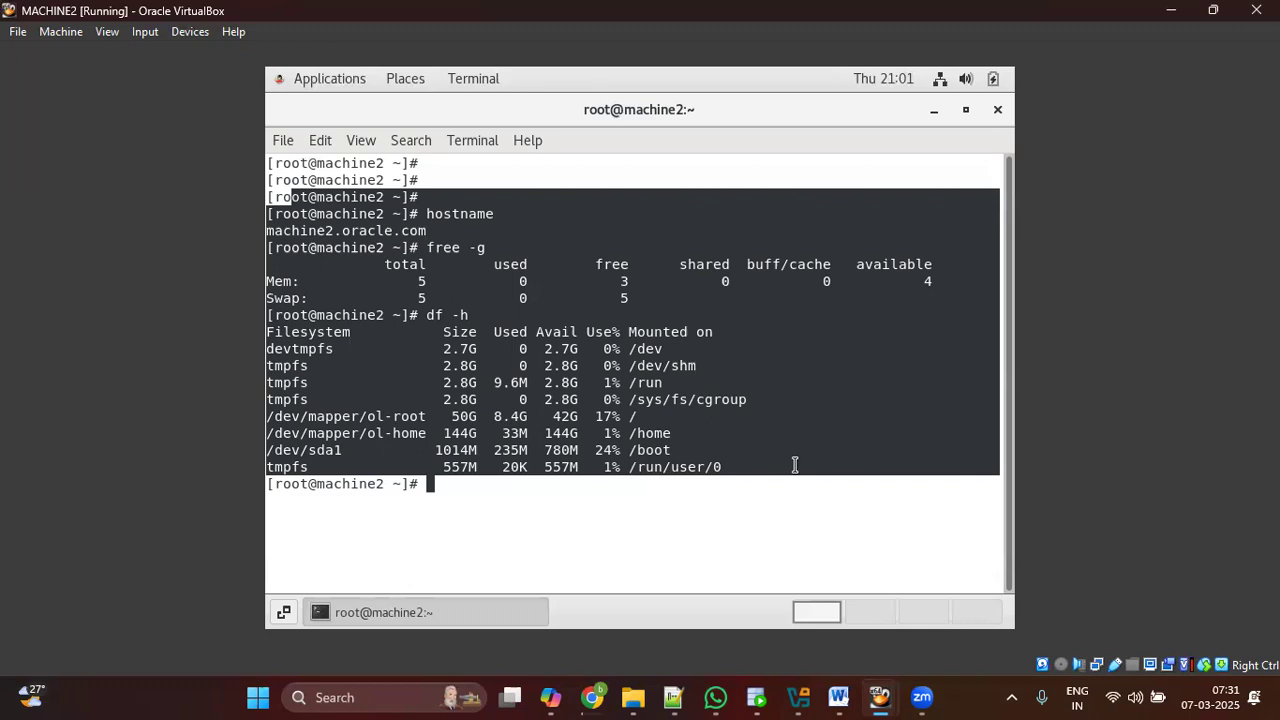
pyautogui.click(672, 417)
pyautogui.moveTo(268, 332); pyautogui.dragTo(737, 403)
pyautogui.moveTo(604, 416); pyautogui.dragTo(687, 435)
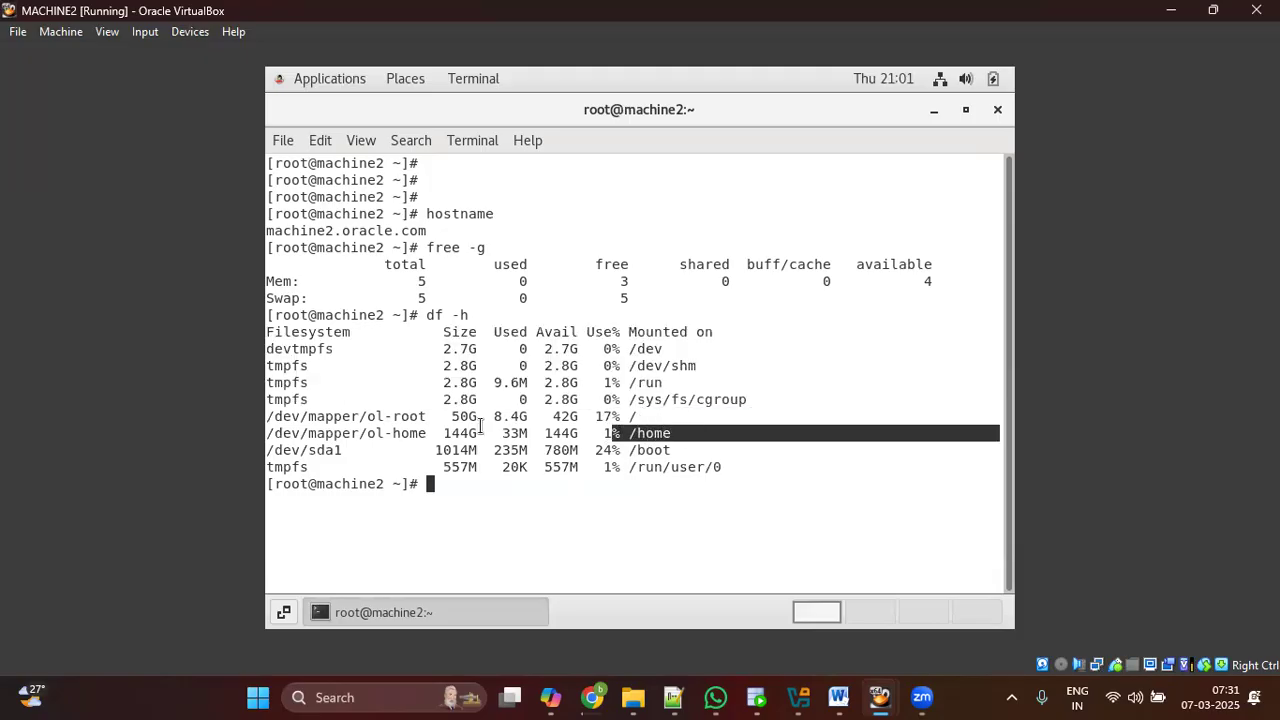
pyautogui.moveTo(452, 433); pyautogui.dragTo(485, 433)
pyautogui.moveTo(620, 450); pyautogui.dragTo(715, 484)
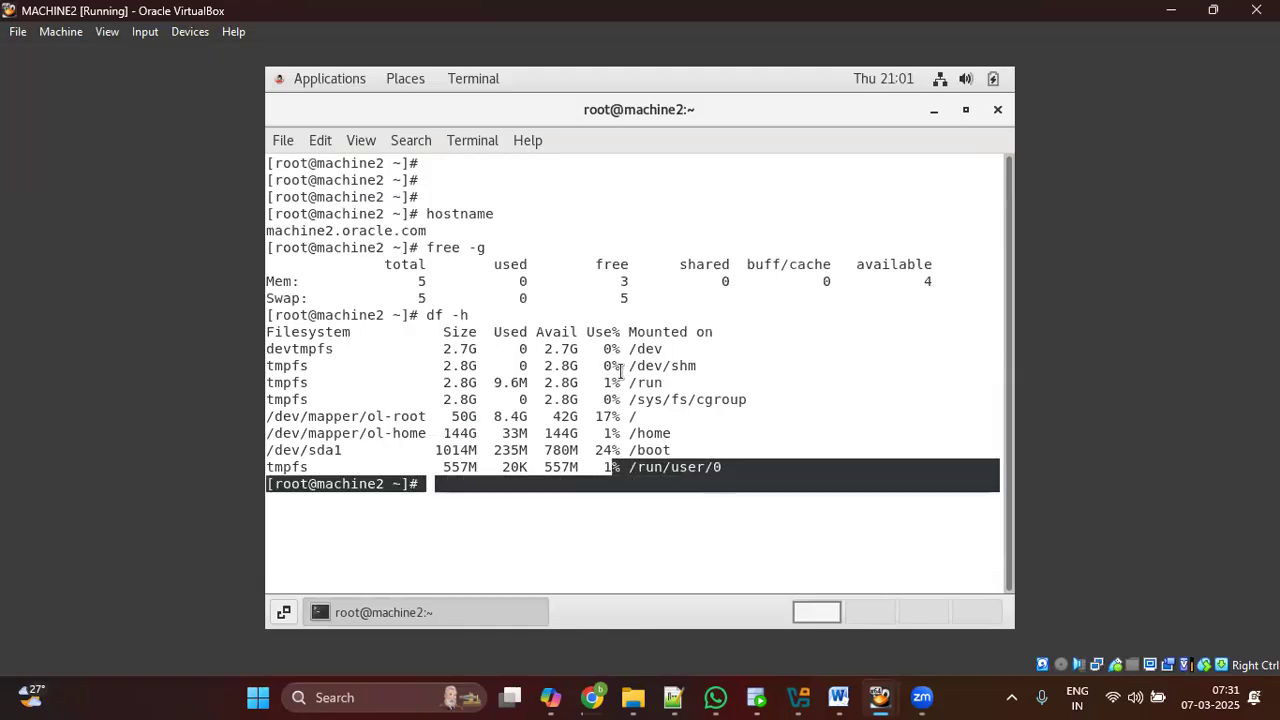
pyautogui.moveTo(275, 331); pyautogui.dragTo(733, 466)
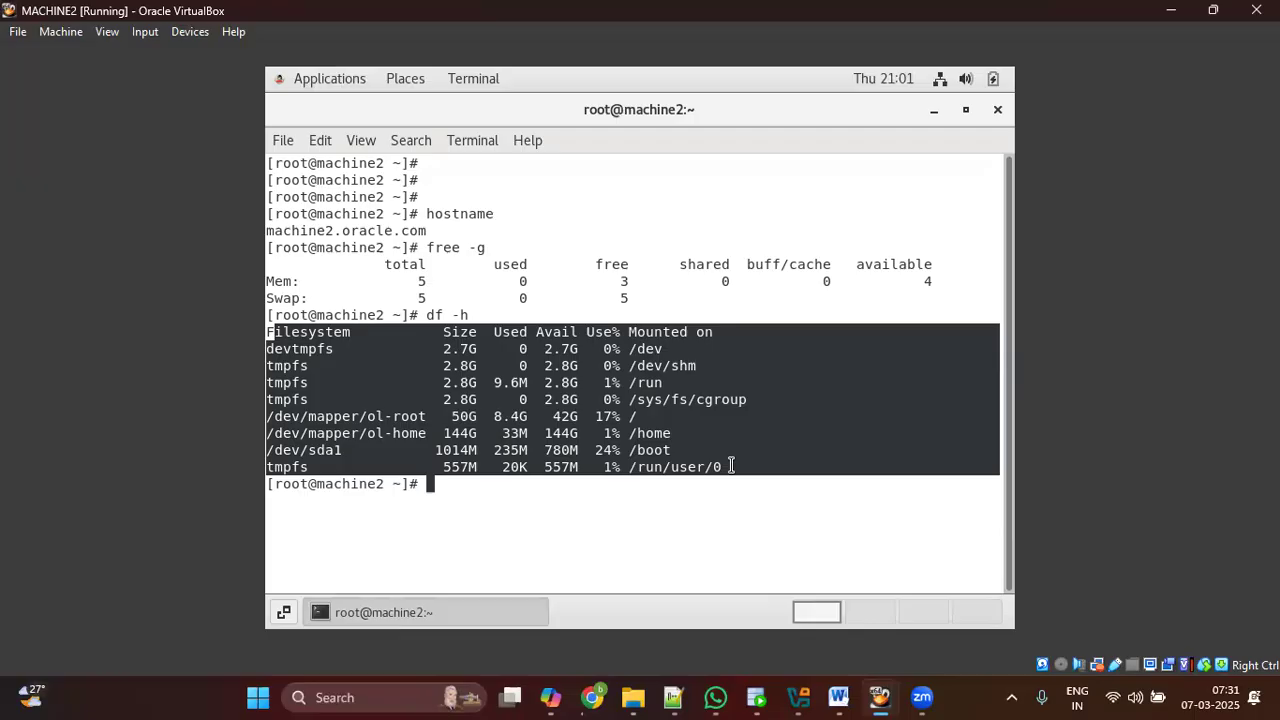
# Step: Bring machine1's installer forward to see it at package 1165 of 2004
pyautogui.moveTo(880, 697)
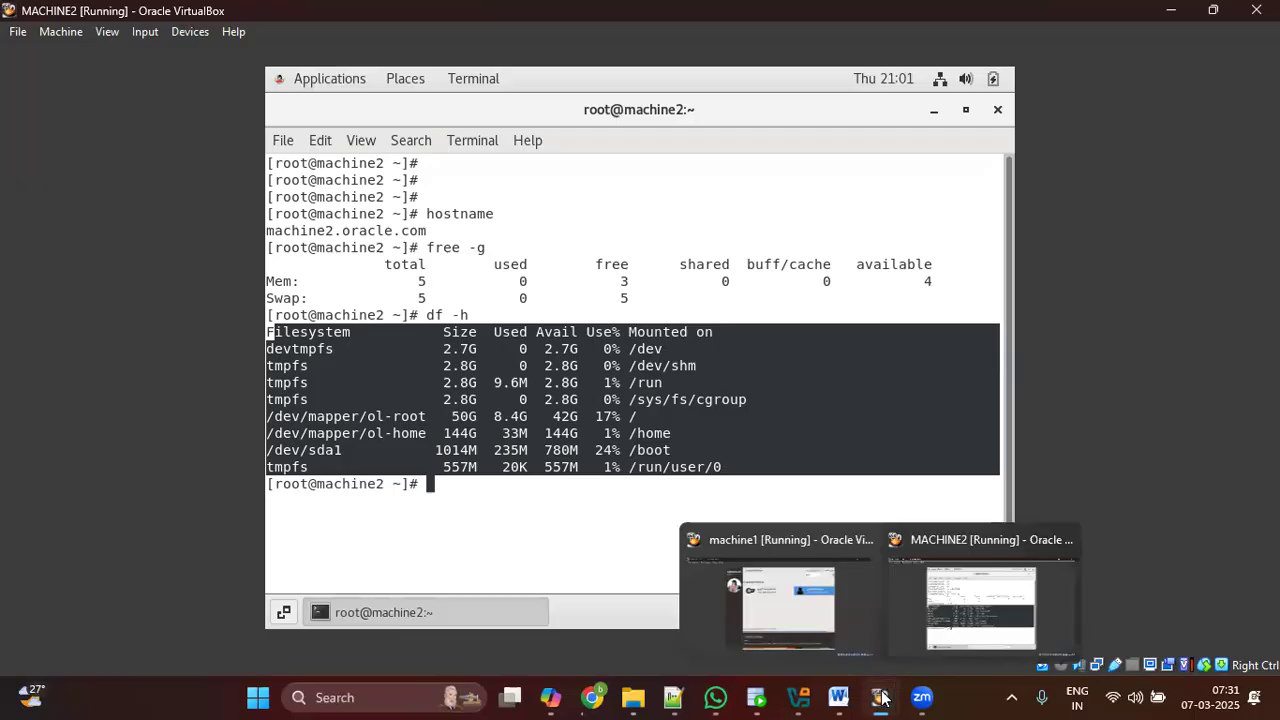
pyautogui.click(817, 628)
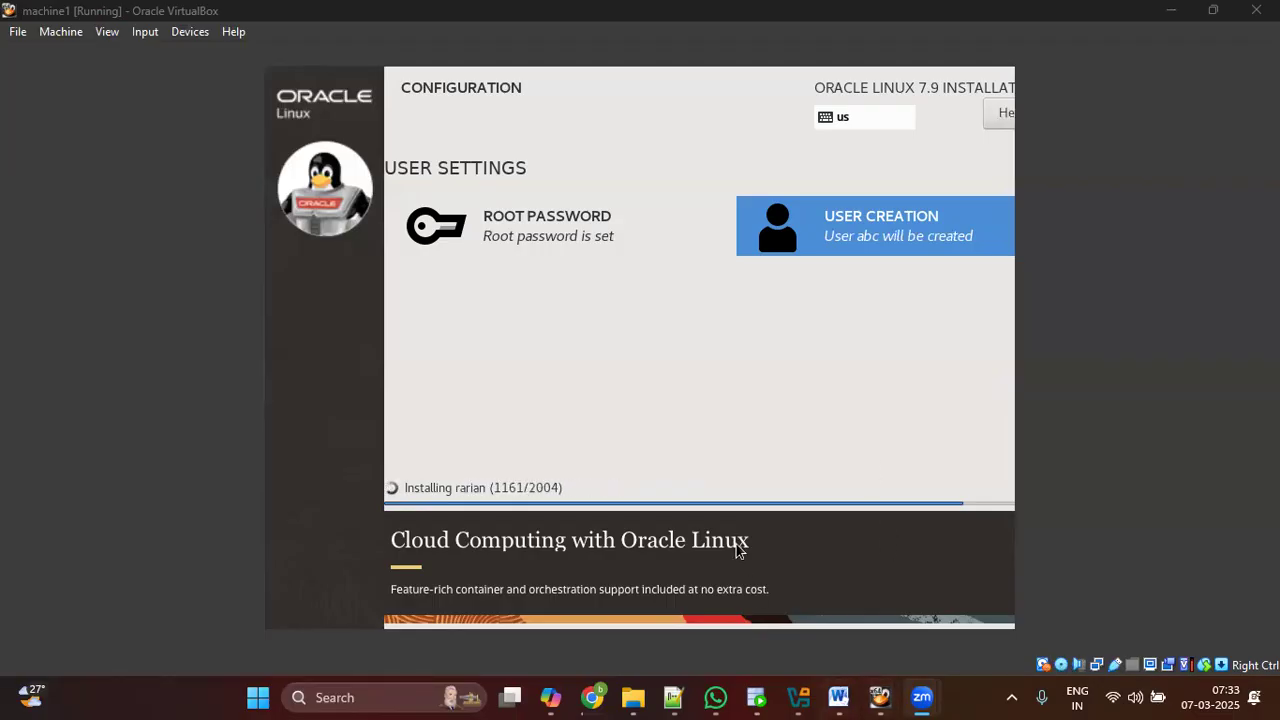
# Step: Return to MACHINE2's terminal showing the hostname, memory and df -h results
pyautogui.moveTo(880, 697)
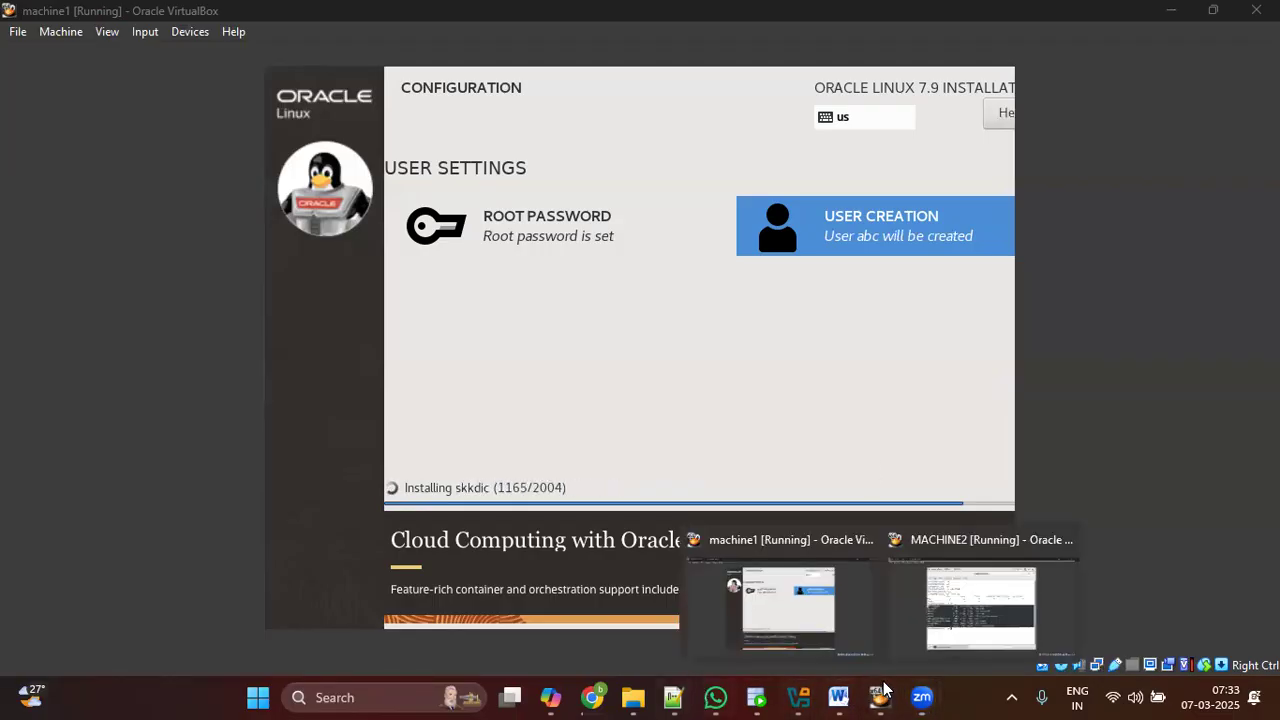
pyautogui.click(967, 632)
pyautogui.click(516, 372)
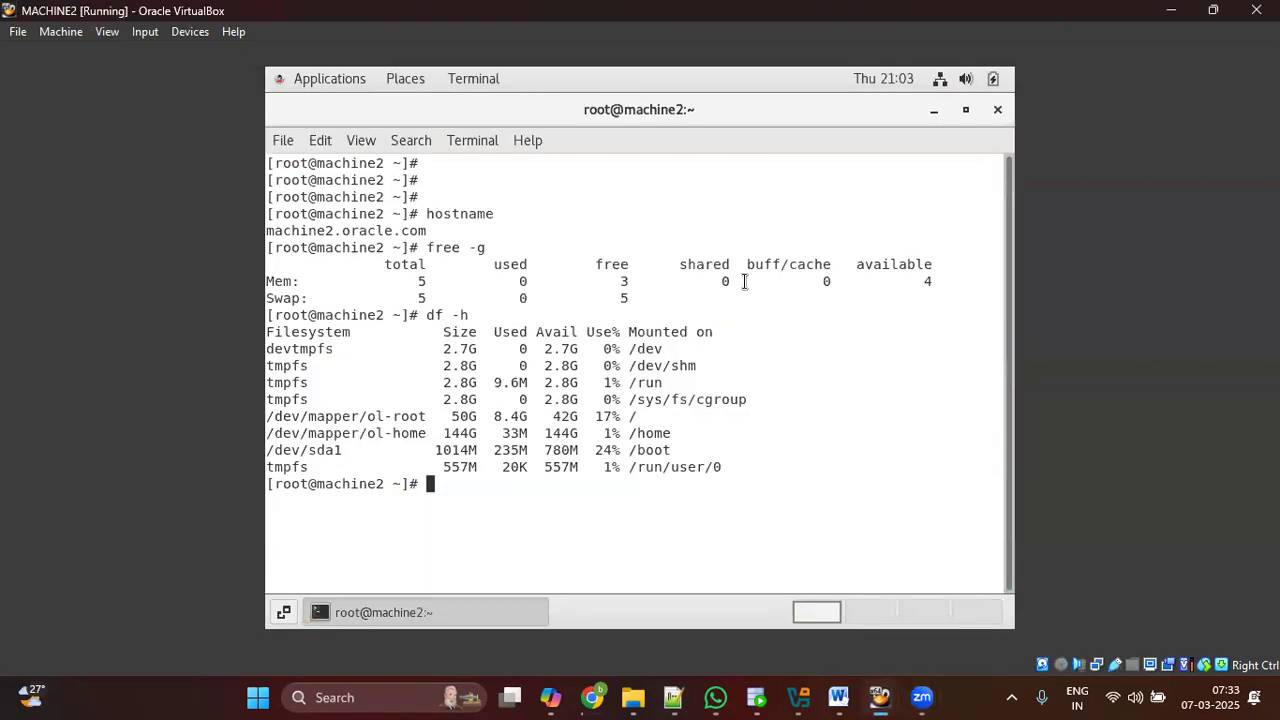
# Step: Highlight the df -h table, its Filesystem header and the ol-home row's 144G /home mount
pyautogui.moveTo(281, 333); pyautogui.dragTo(731, 472)
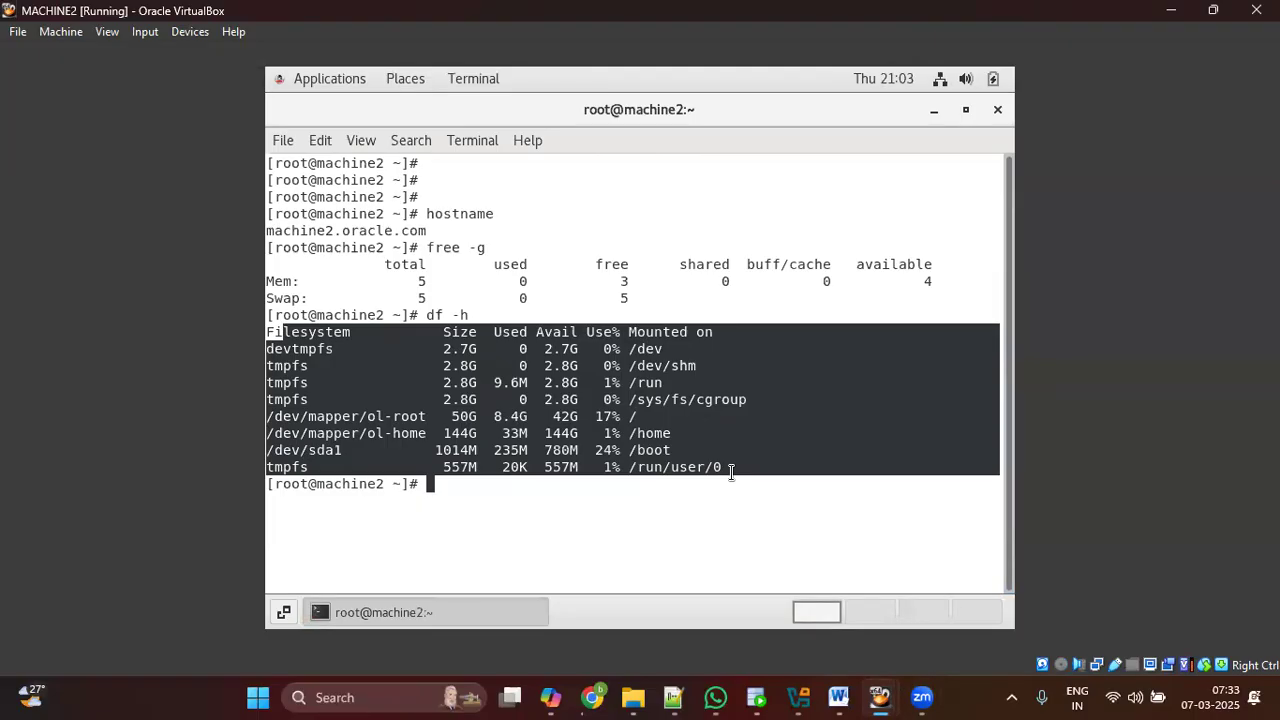
pyautogui.click(672, 466)
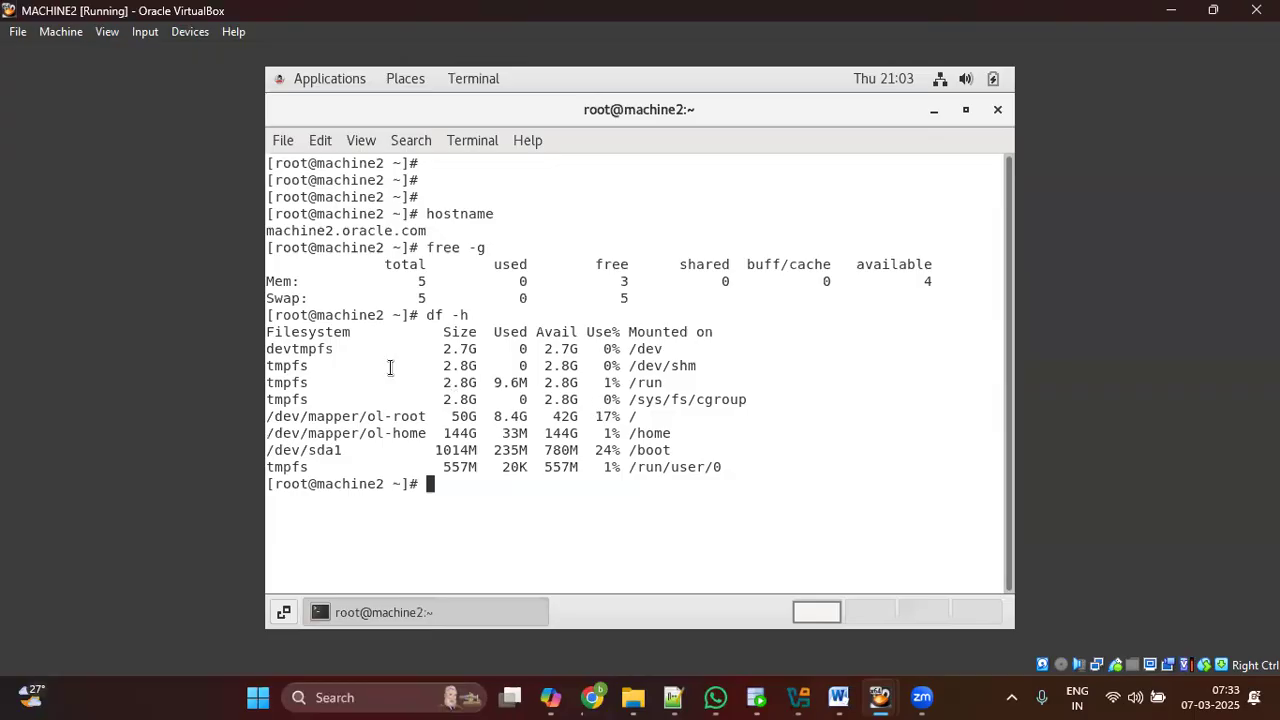
pyautogui.moveTo(270, 336); pyautogui.dragTo(727, 464)
pyautogui.click(676, 440)
pyautogui.moveTo(625, 433); pyautogui.dragTo(675, 433)
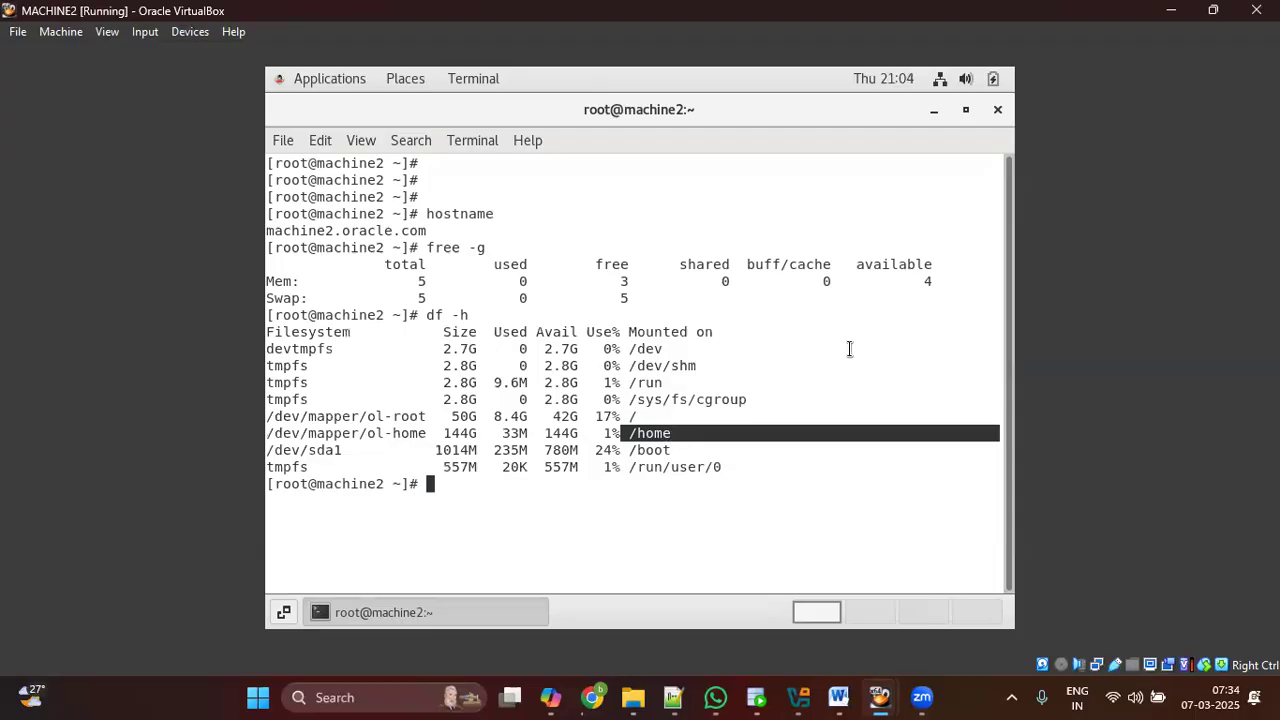
pyautogui.click(640, 434)
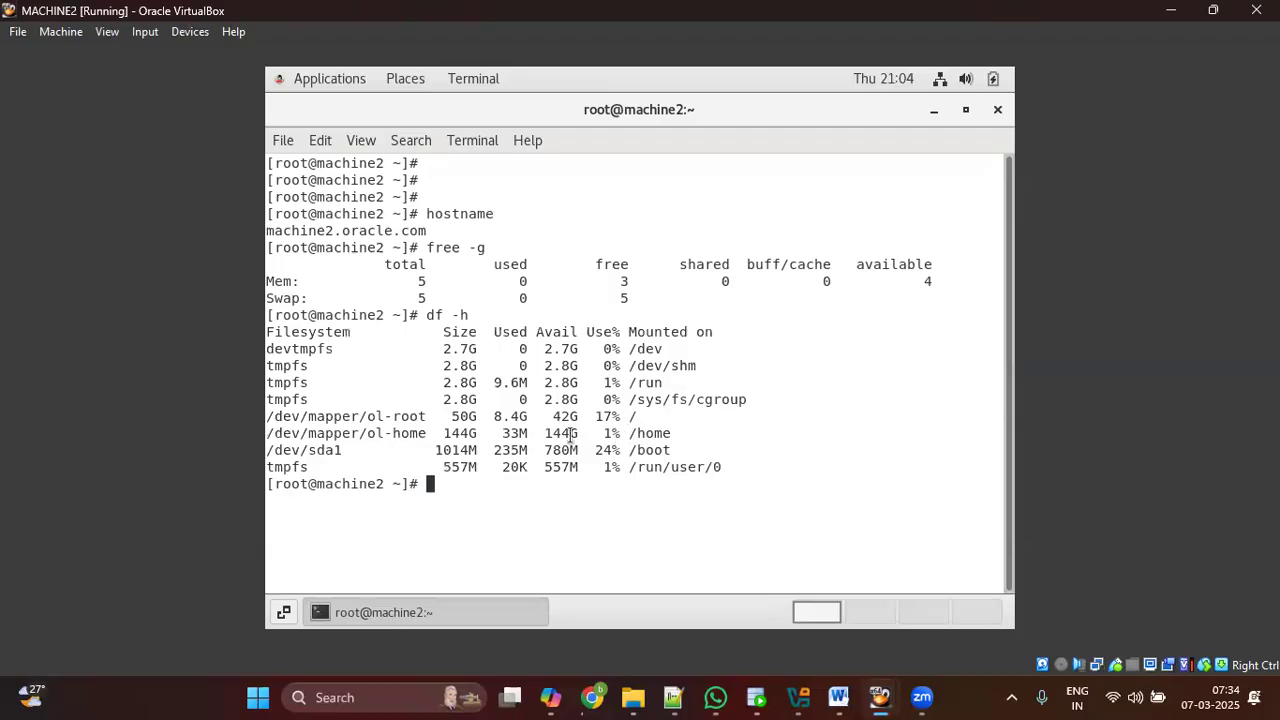
pyautogui.moveTo(687, 430); pyautogui.dragTo(262, 428)
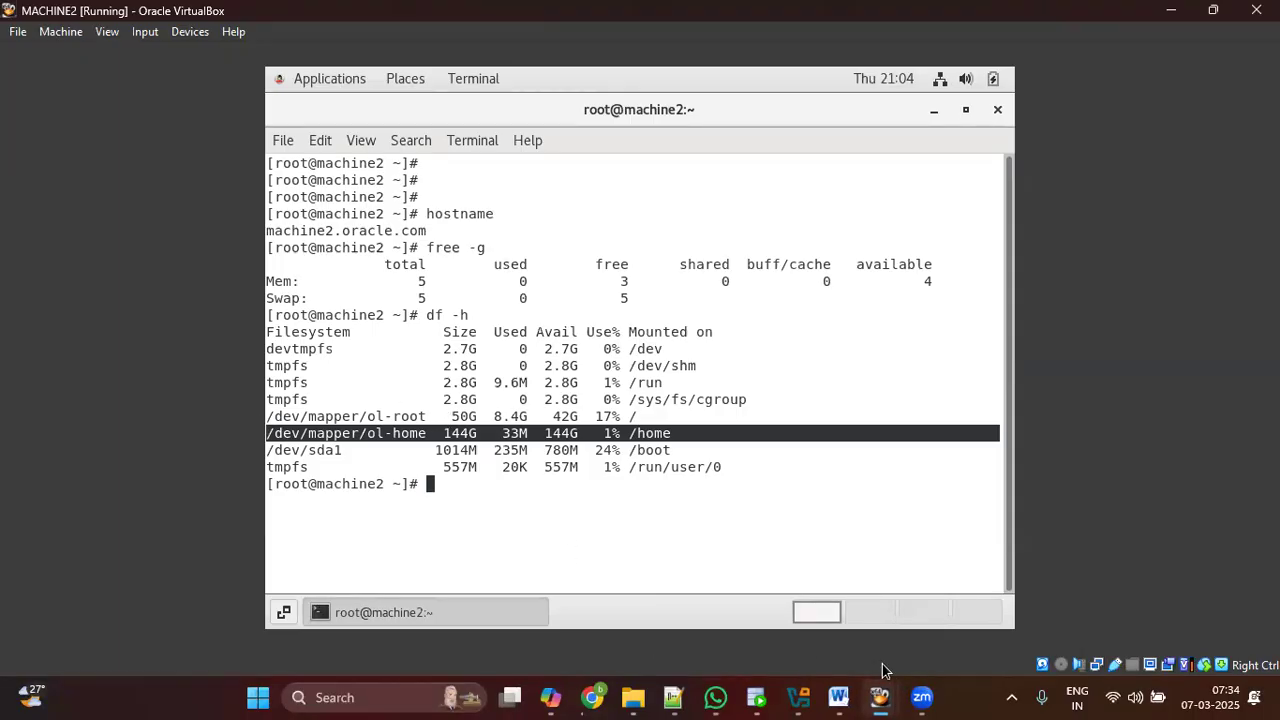
pyautogui.click(880, 690)
pyautogui.click(802, 637)
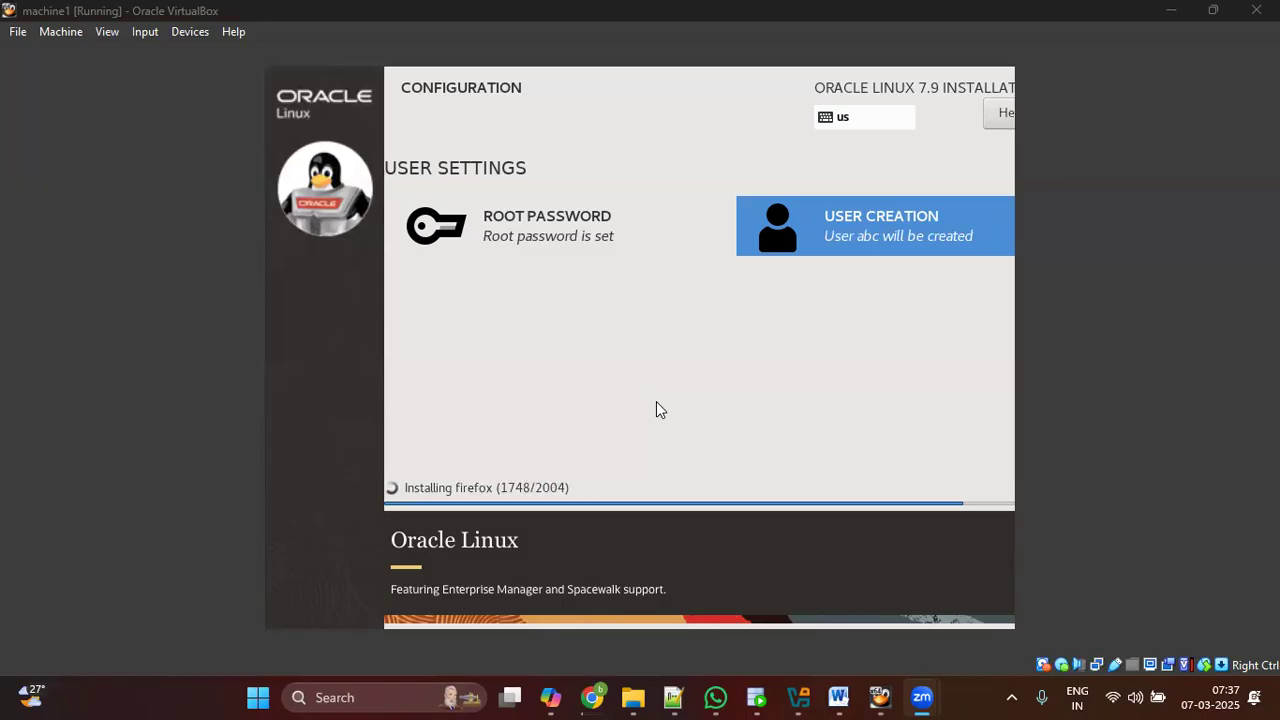
# Step: Switch to MACHINE2's terminal and select the df -h command with its disk-usage output
pyautogui.moveTo(879, 696)
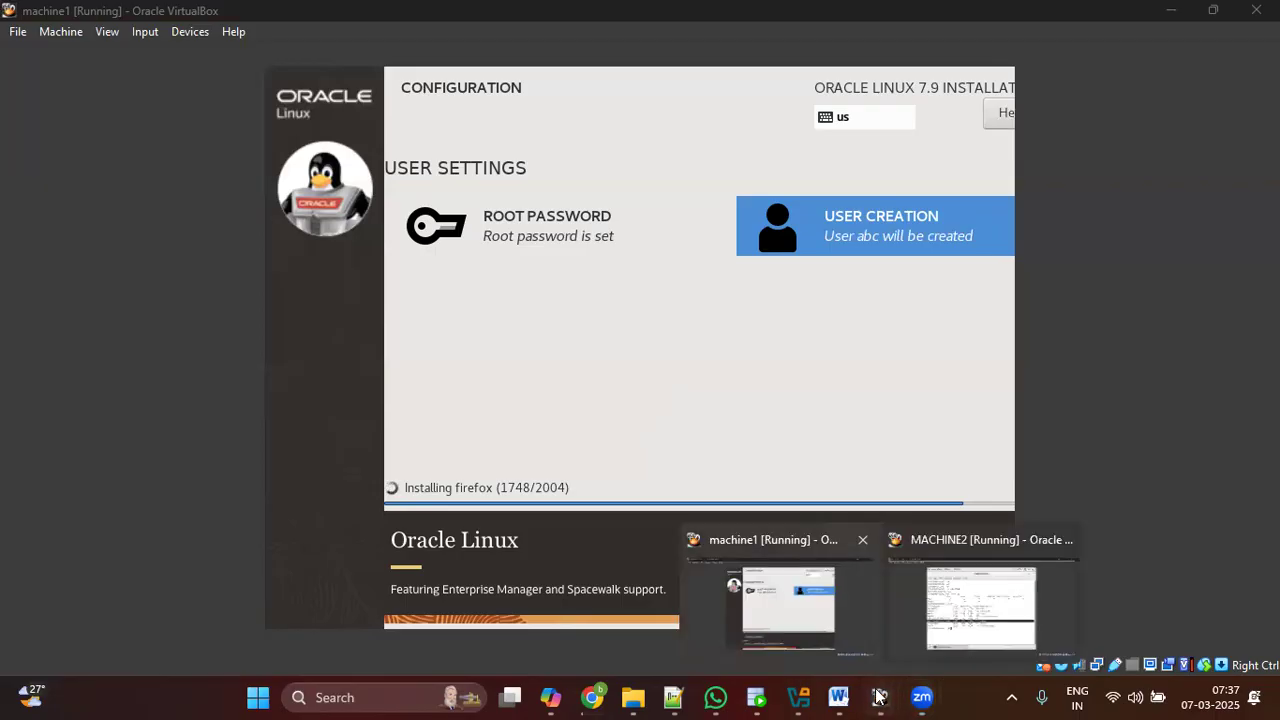
pyautogui.click(998, 600)
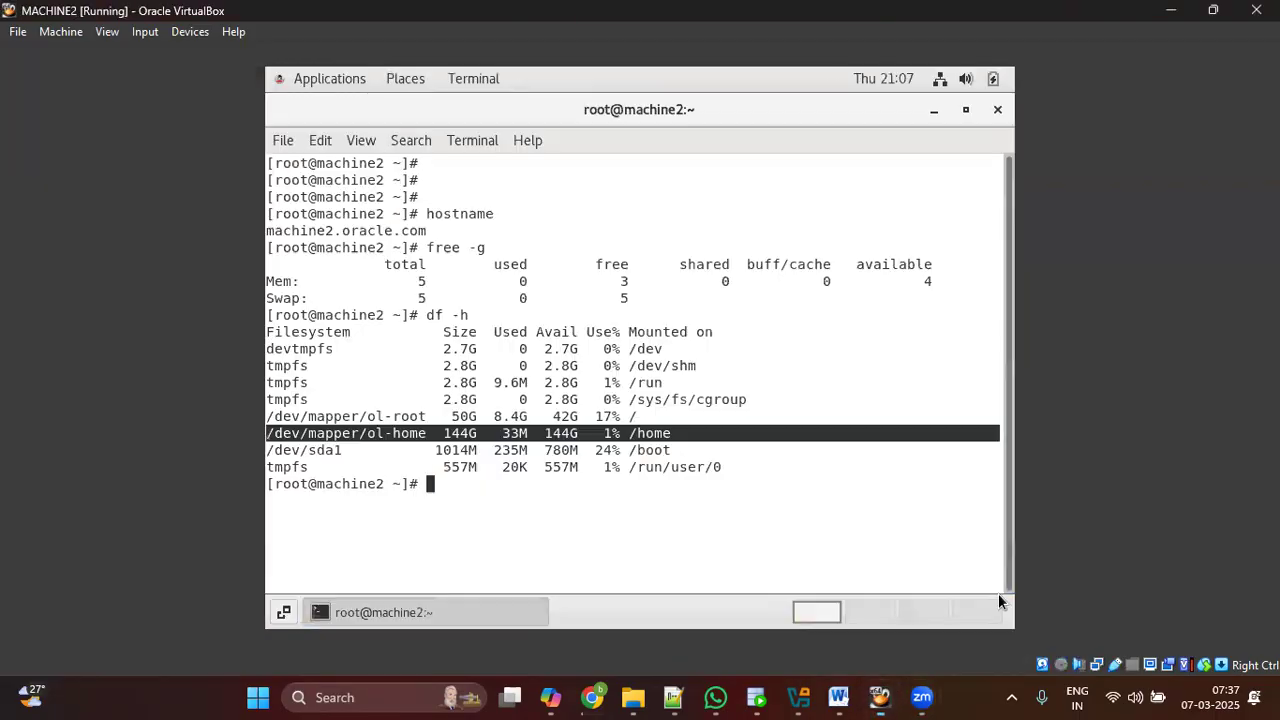
pyautogui.click(309, 374)
pyautogui.moveTo(272, 312); pyautogui.dragTo(733, 489)
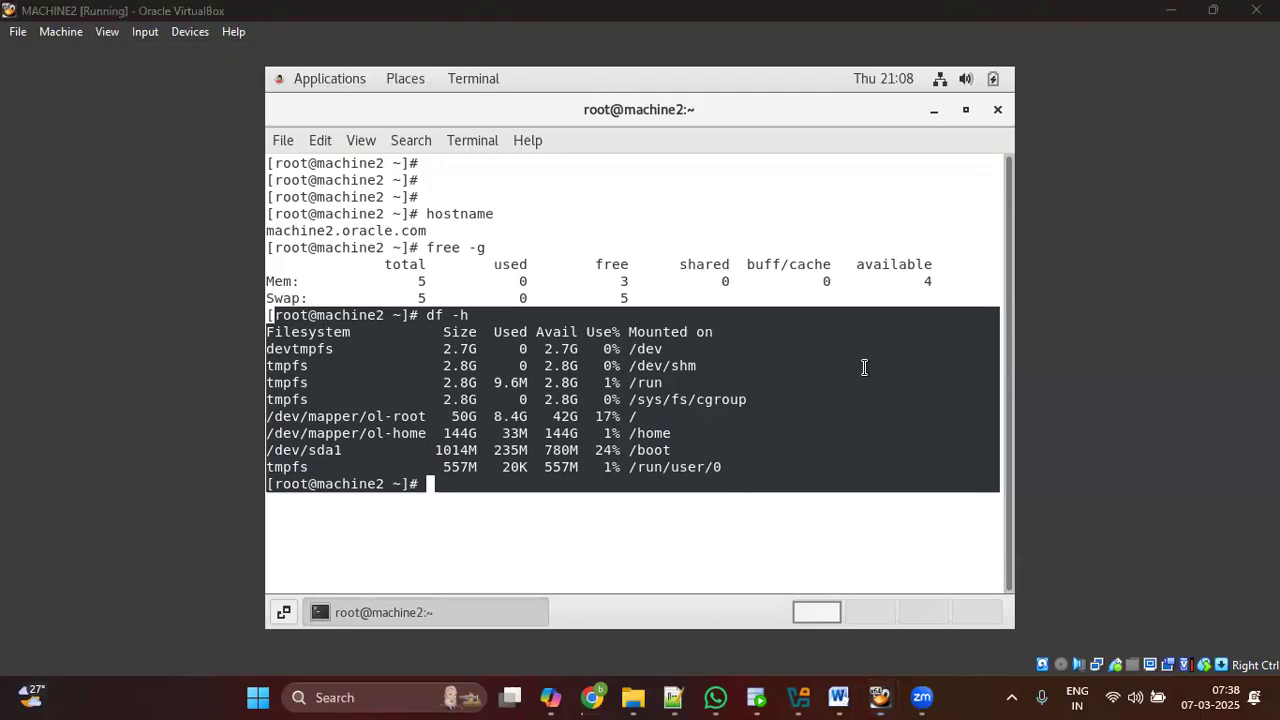
# Step: Switch back to machine1 and wait until the installer shows Complete! with the Reboot button
pyautogui.moveTo(884, 697)
pyautogui.click(798, 628)
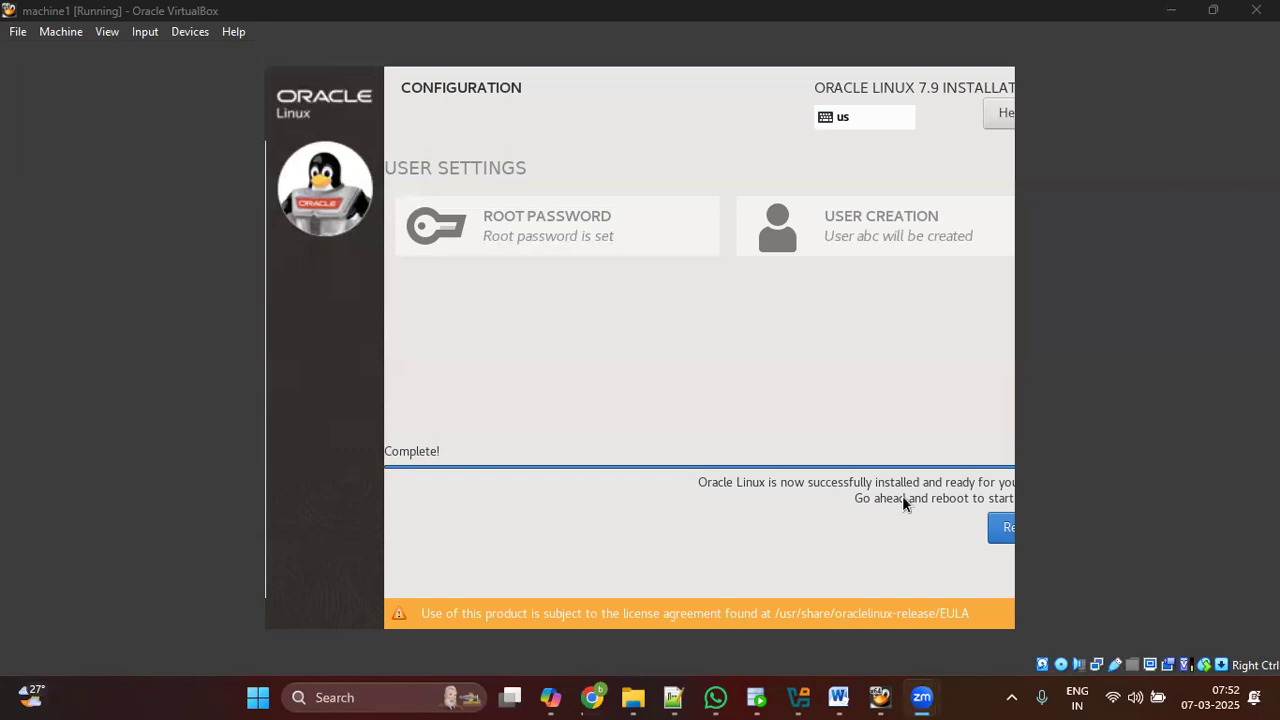
# Step: Reboot the freshly installed Oracle Linux 7.9 from the installation-complete screen
pyautogui.click(993, 528)
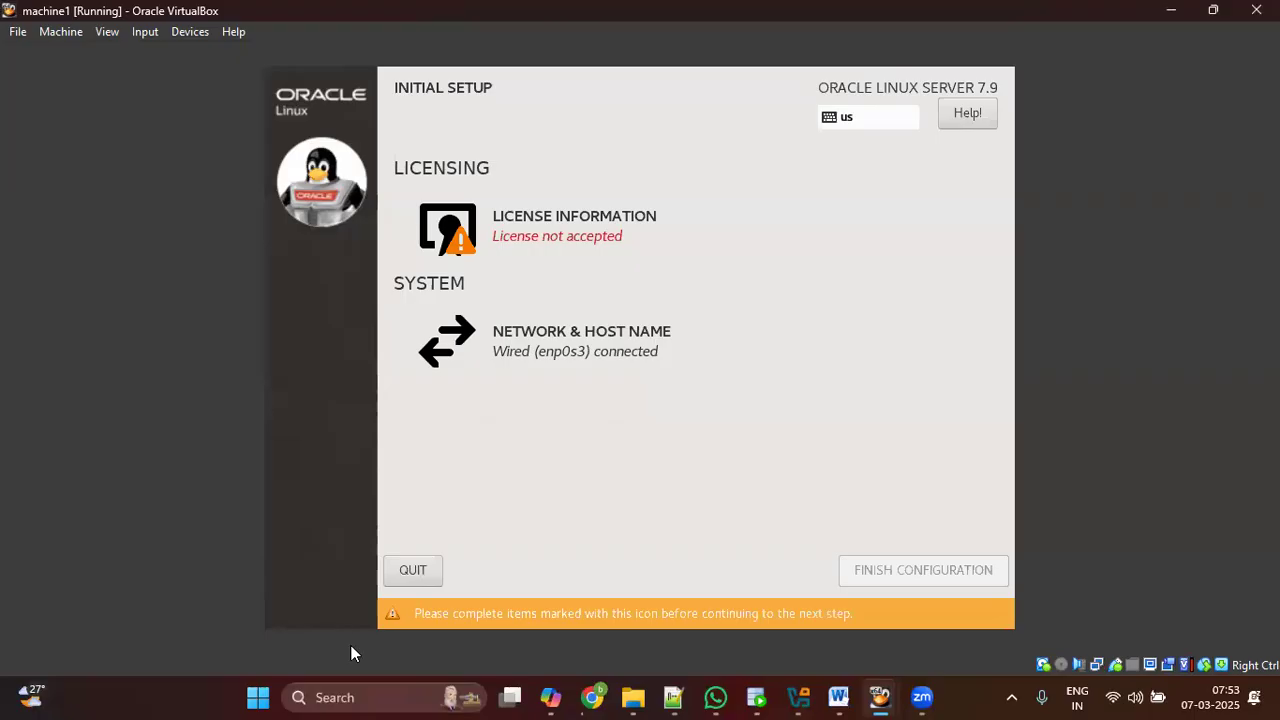
# Step: Accept the Oracle Linux license agreement in License Information and finish the initial configuration
pyautogui.click(604, 236)
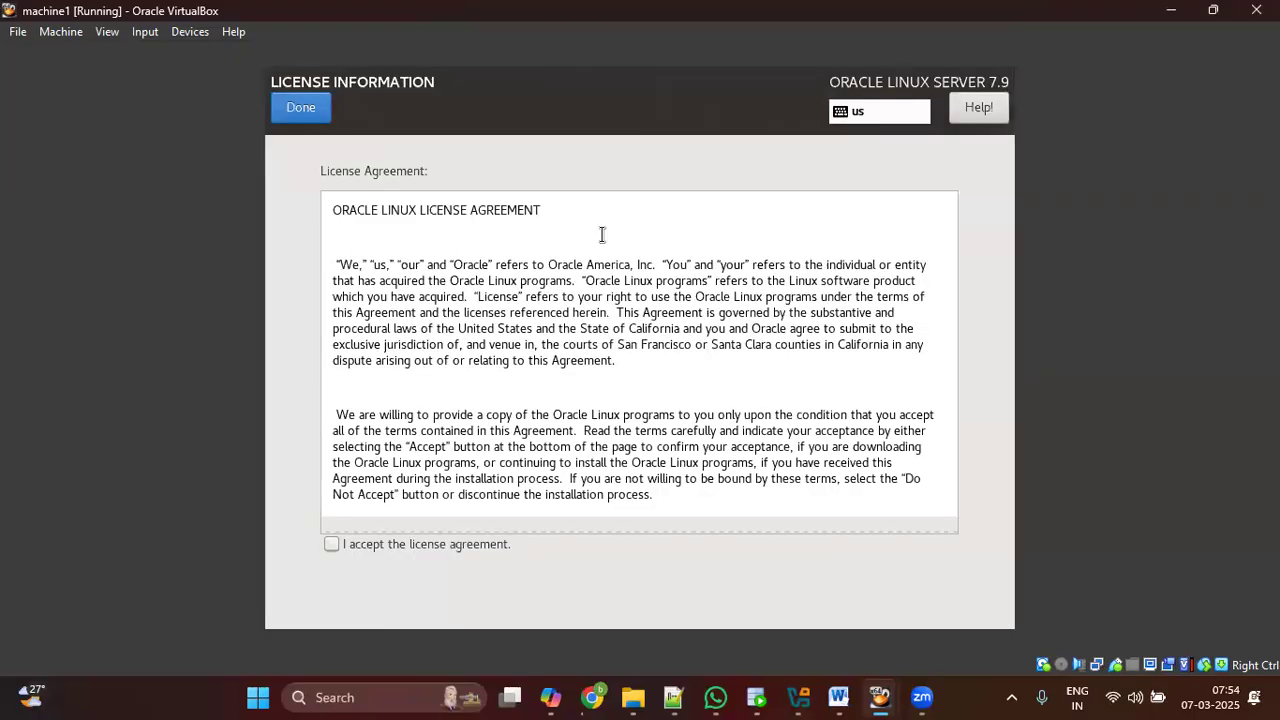
pyautogui.click(330, 543)
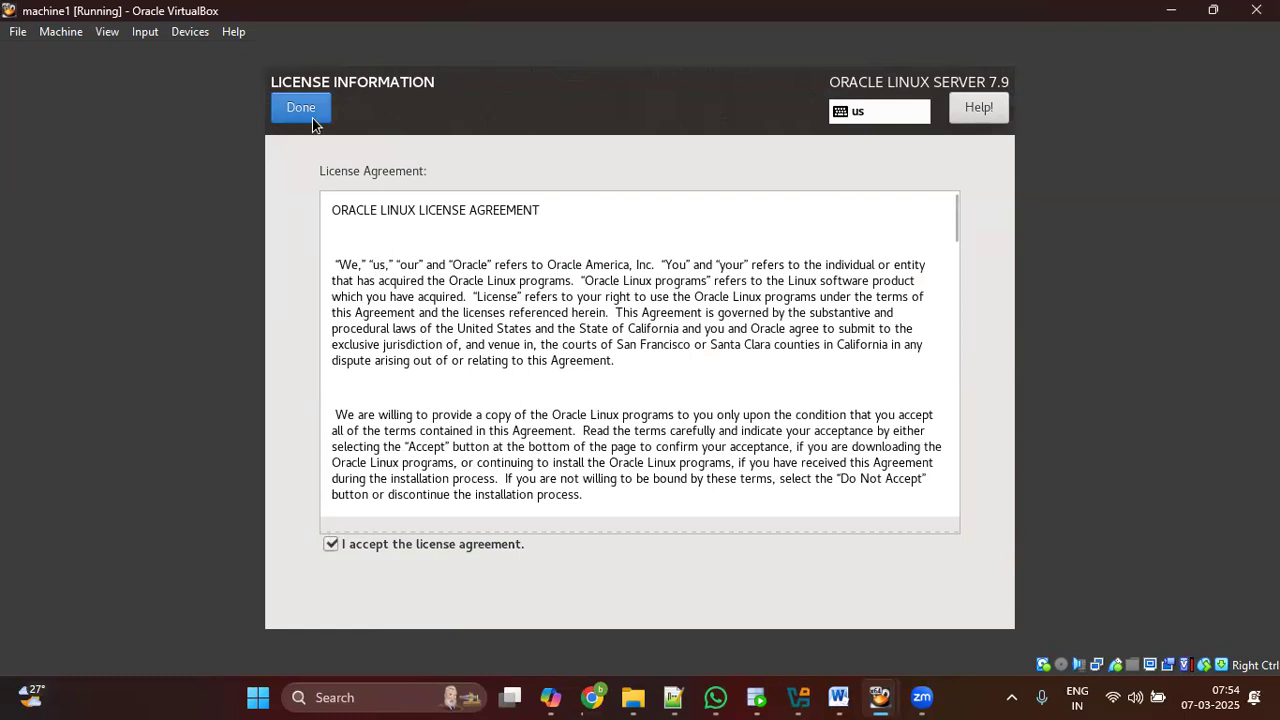
pyautogui.click(309, 112)
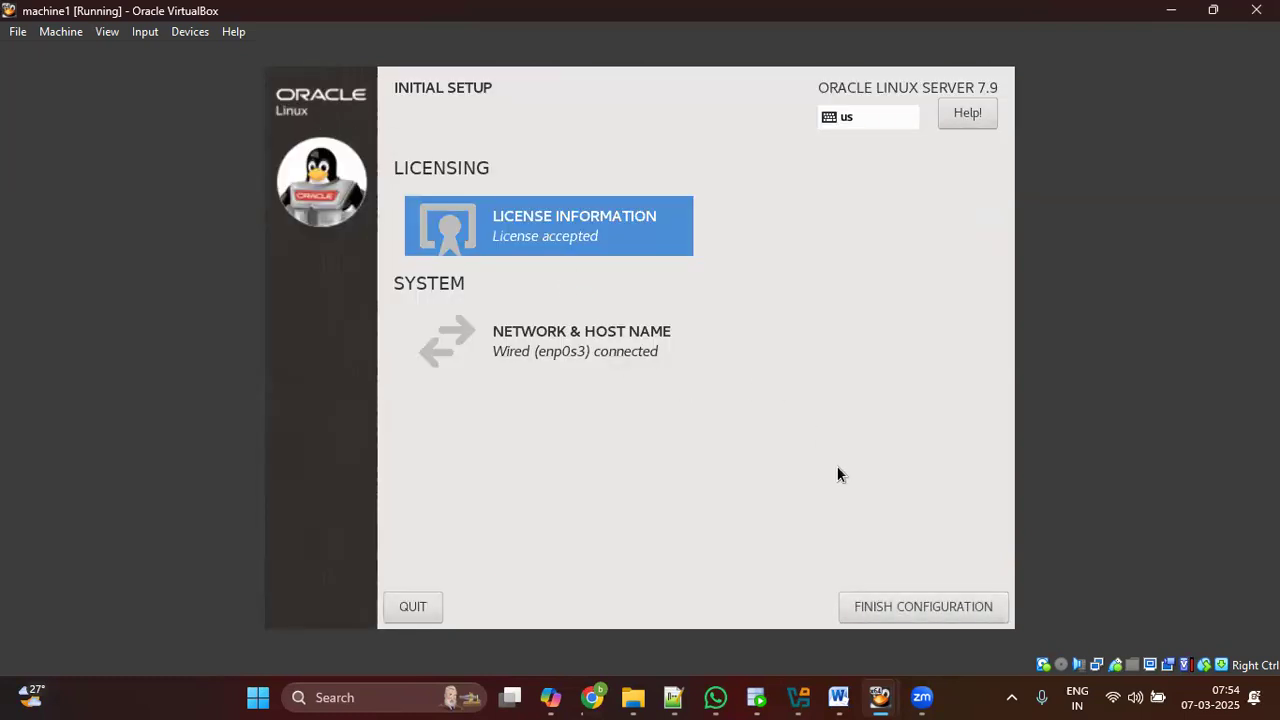
pyautogui.click(896, 586)
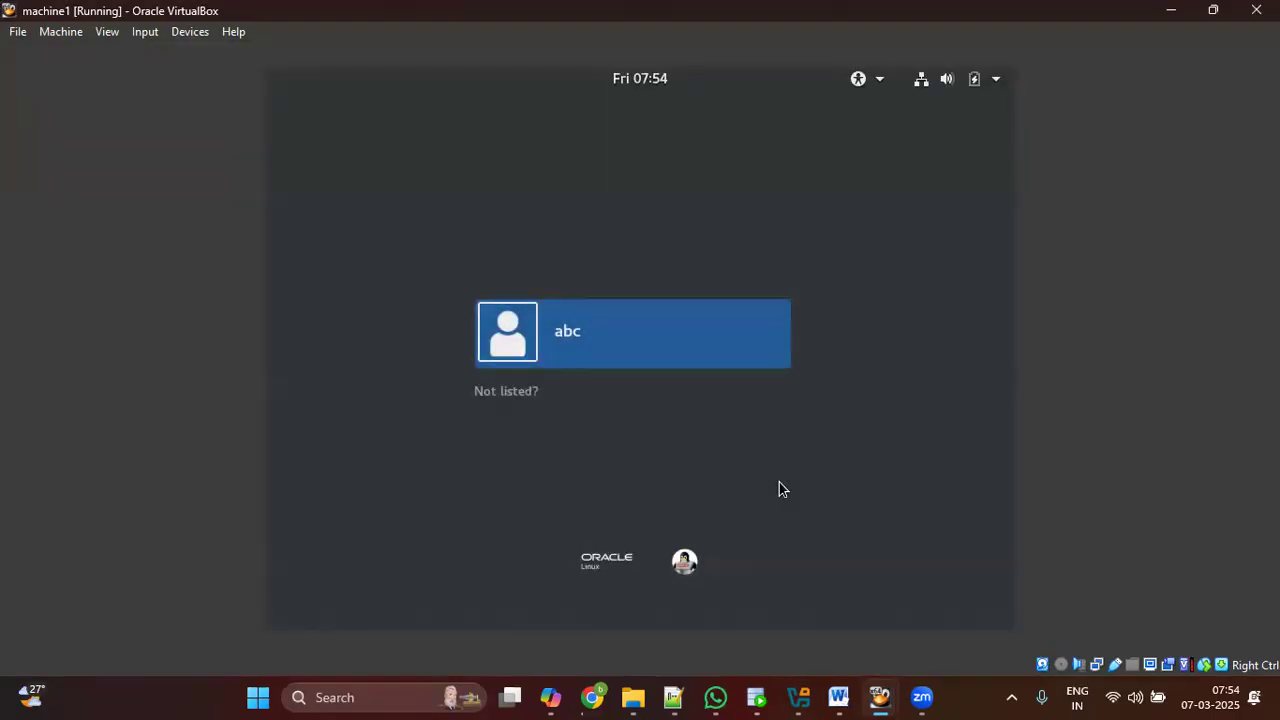
# Step: Sign in through 'Not listed?' as user root with the account password
pyautogui.click(522, 394)
pyautogui.write('root')
pyautogui.press('Return')
pyautogui.write('*****')
pyautogui.press('Return')
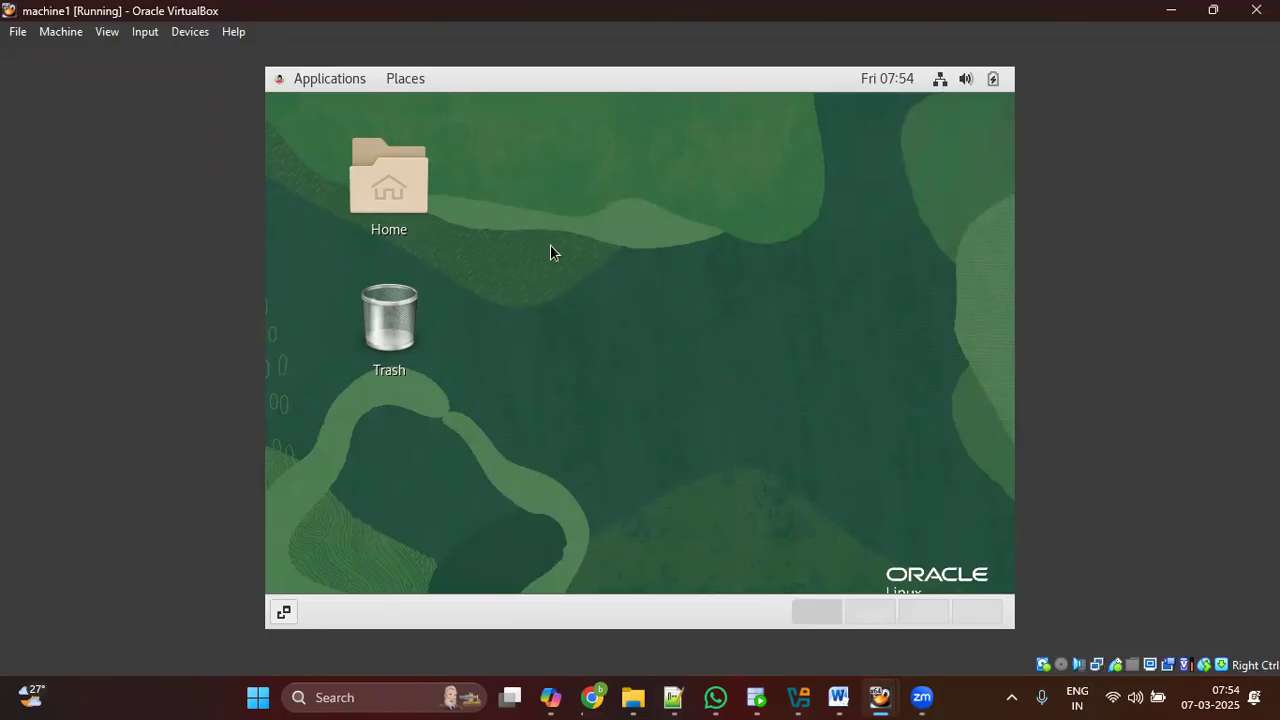
# Step: Select the Home and Trash desktop icons and open, then dismiss, the desktop context menu
pyautogui.moveTo(309, 137); pyautogui.dragTo(948, 550)
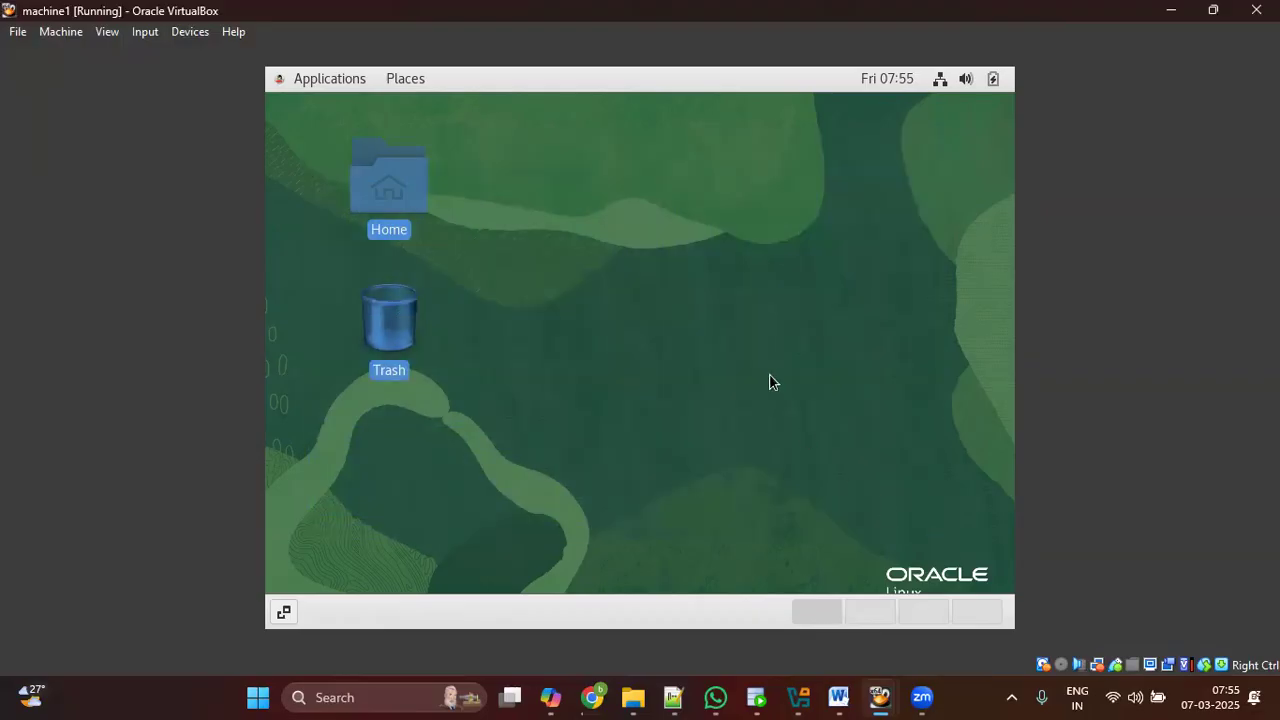
pyautogui.rightClick(697, 283)
pyautogui.rightClick(582, 230)
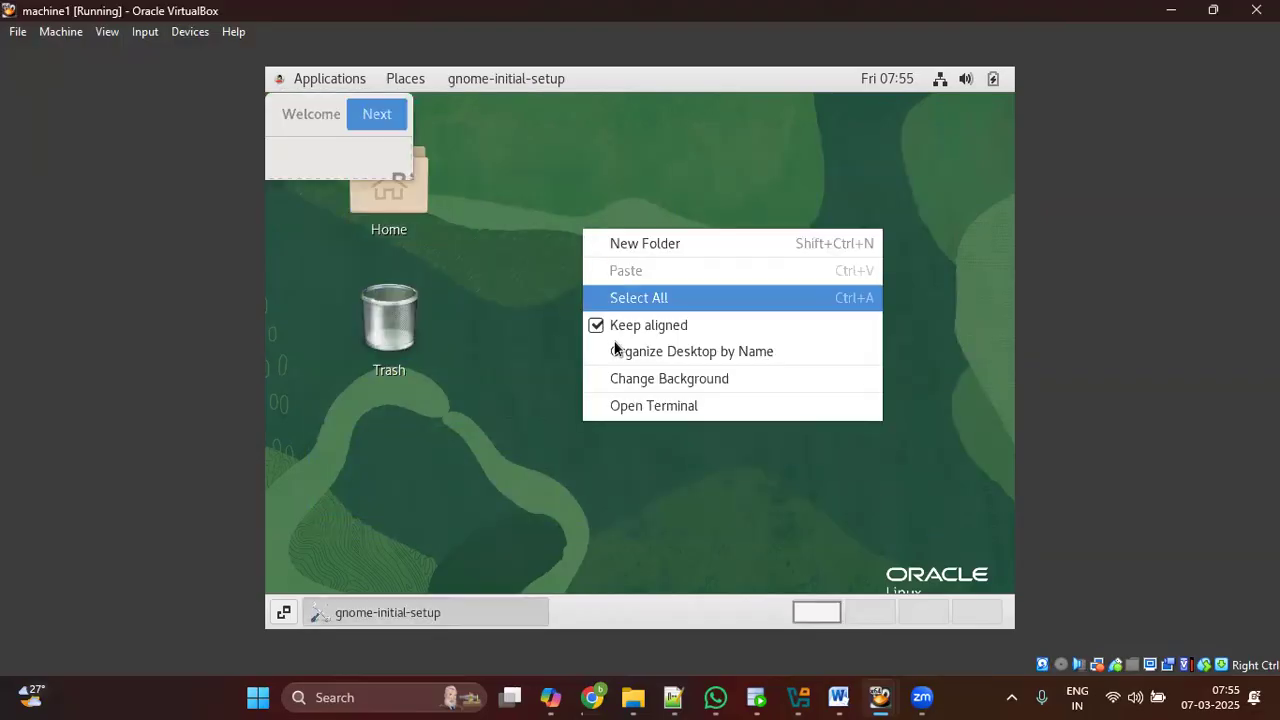
pyautogui.click(930, 263)
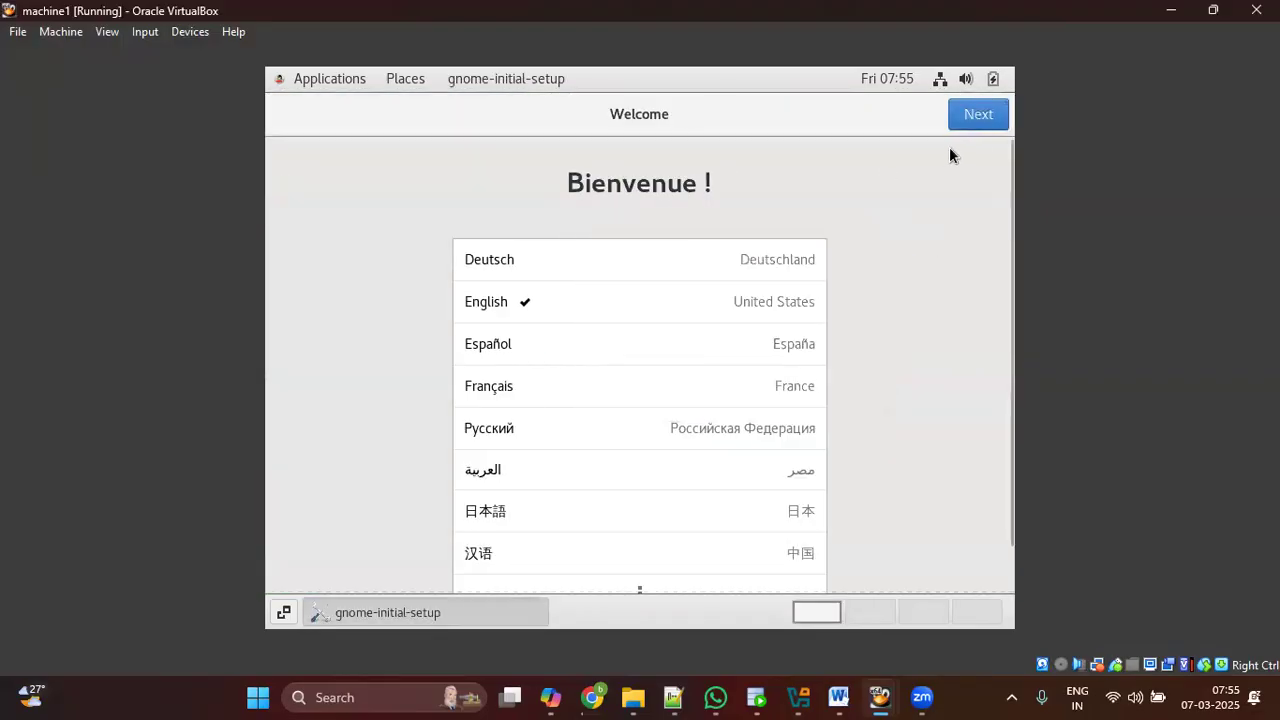
# Step: Skip through the Welcome, Typing and Online Accounts pages, then open a terminal from the desktop menu
pyautogui.click(977, 120)
pyautogui.click(977, 117)
pyautogui.click(975, 116)
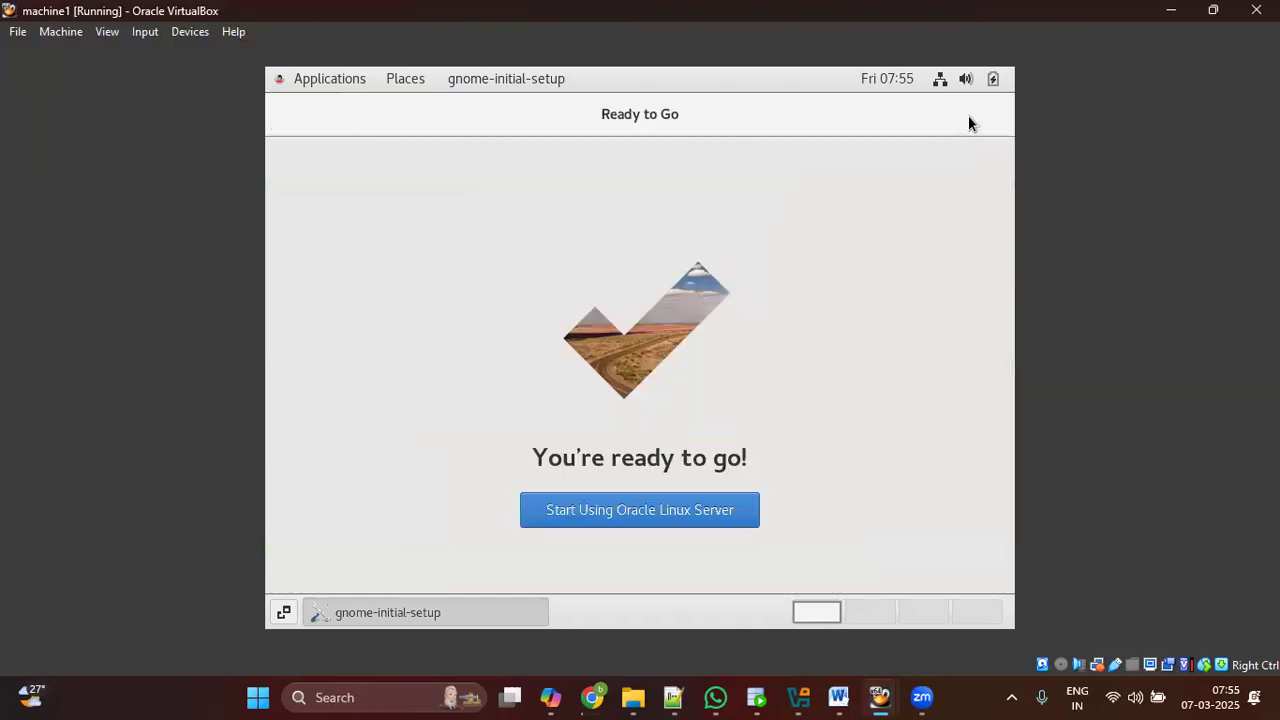
pyautogui.click(708, 508)
pyautogui.rightClick(512, 268)
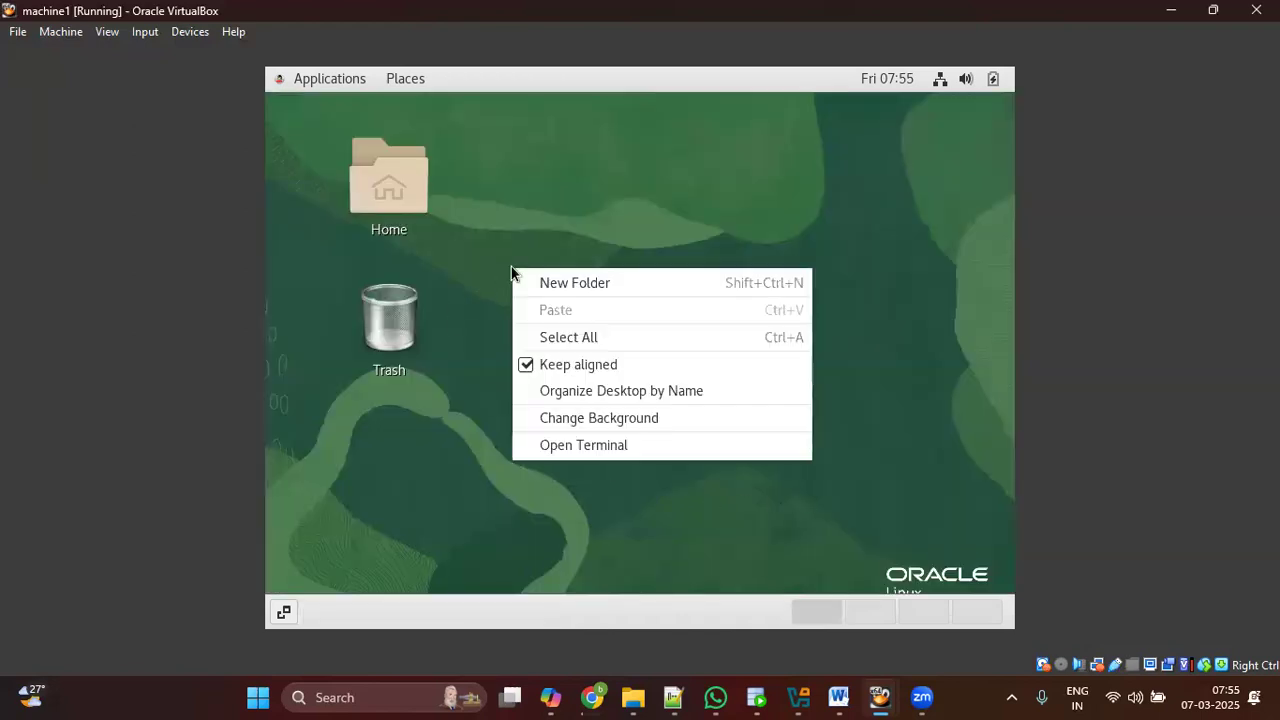
pyautogui.click(614, 445)
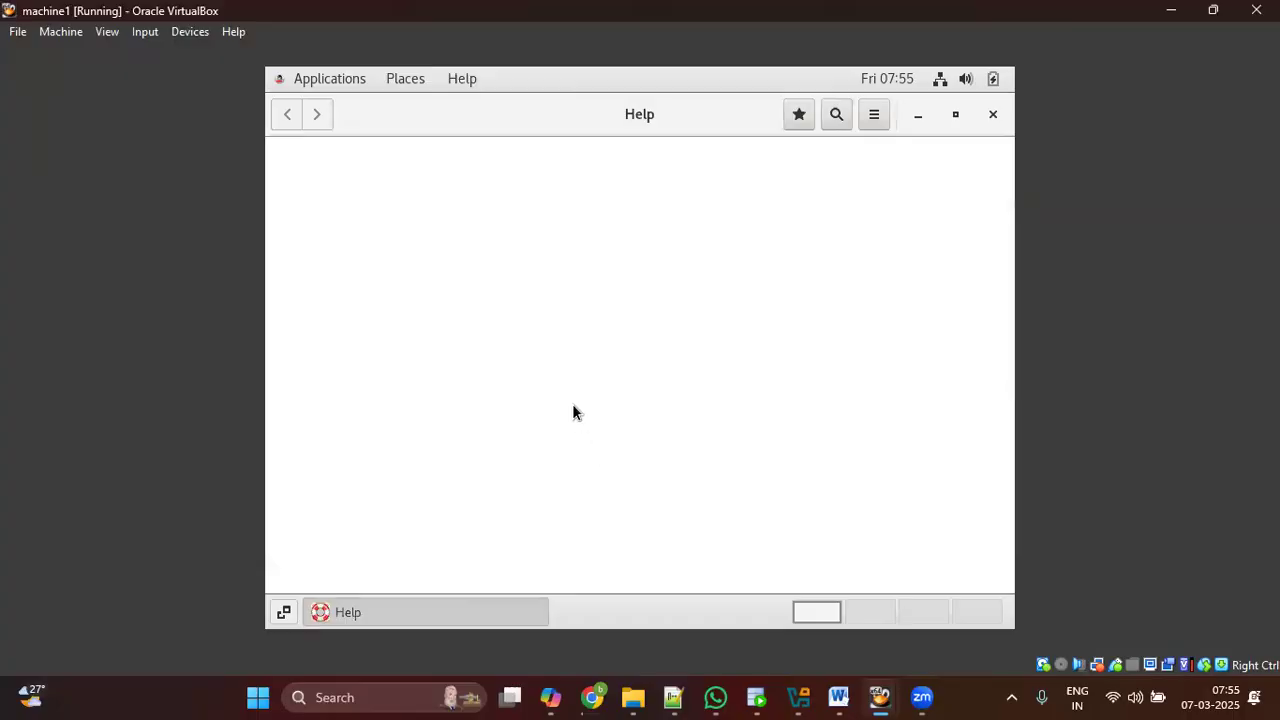
# Step: Run hostname to show machine1.oracle.com and highlight the result
pyautogui.press('Return')
pyautogui.press('Return')
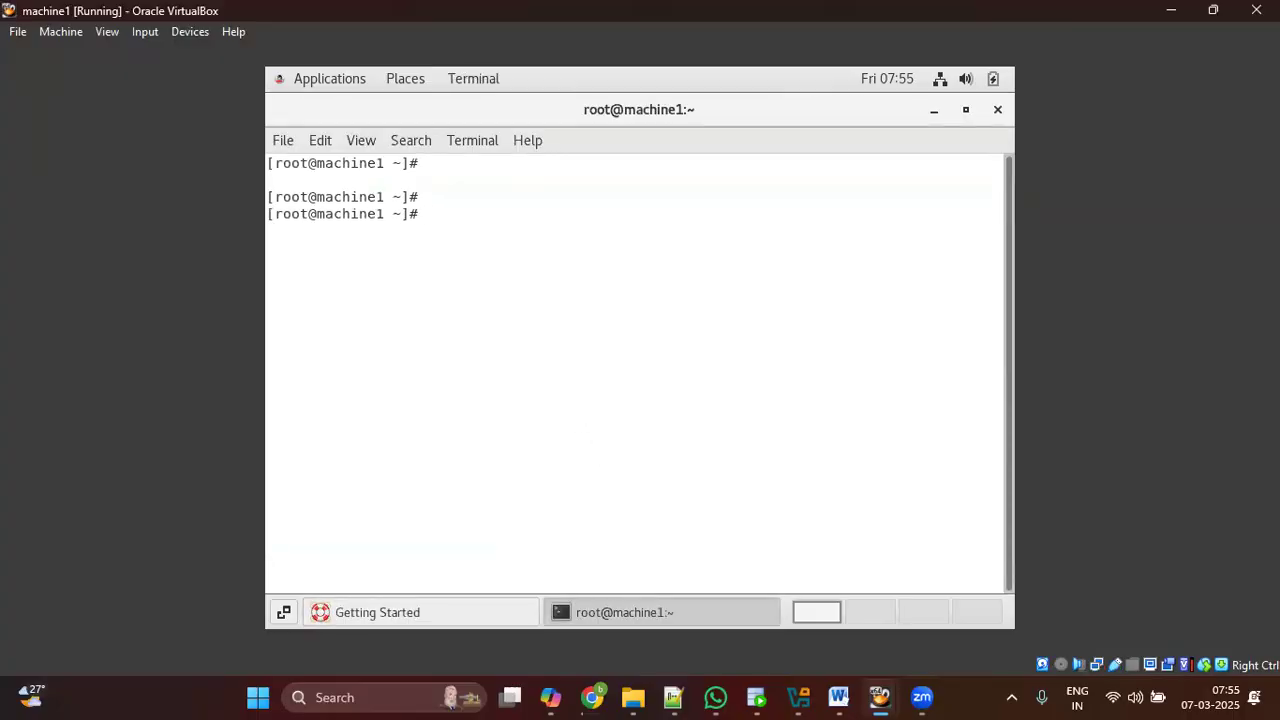
pyautogui.write('hostname')
pyautogui.press('Return')
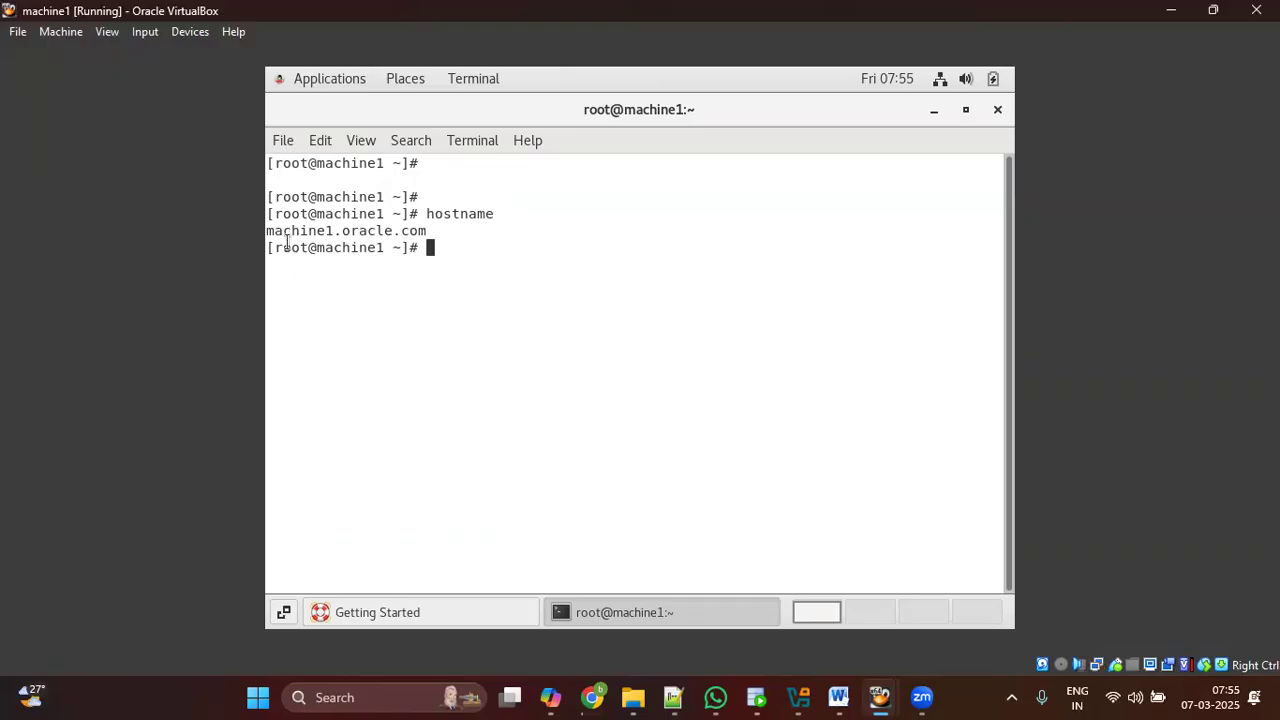
pyautogui.moveTo(265, 230); pyautogui.dragTo(428, 230)
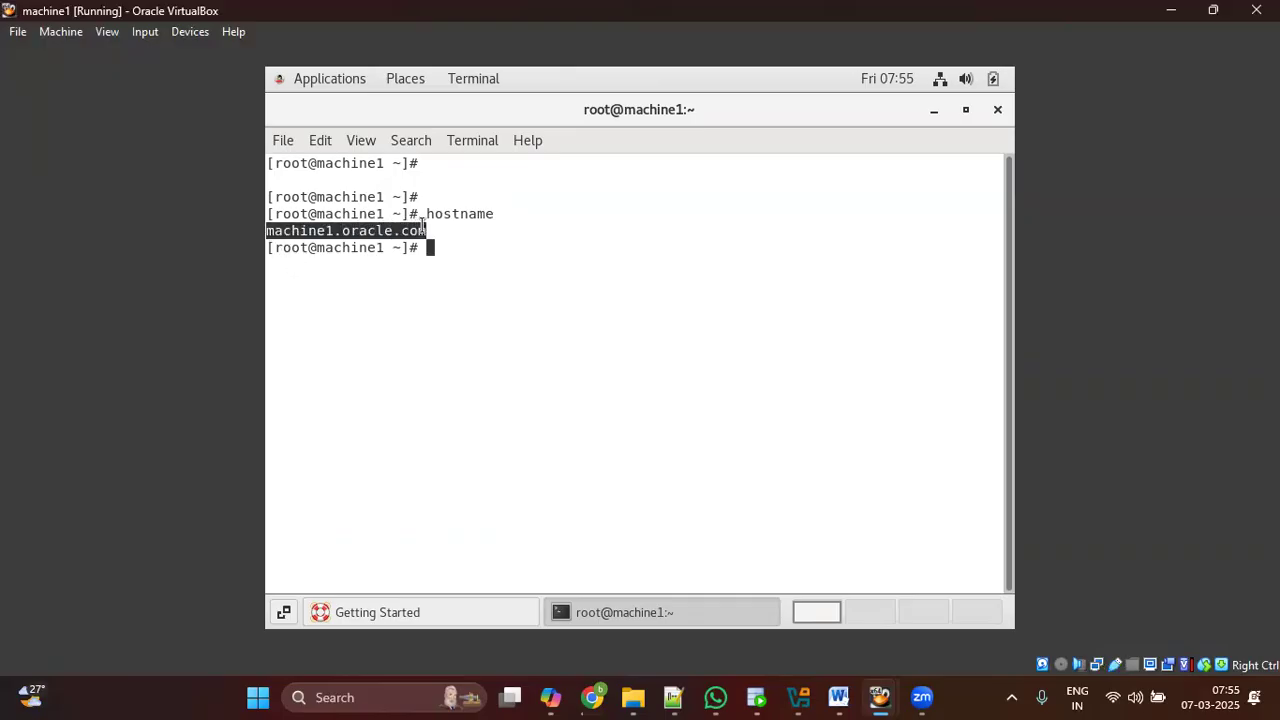
pyautogui.click(463, 261)
# Step: Run free -g and df -h to show memory in gigabytes and disk usage
pyautogui.write('free -g')
pyautogui.press('Return')
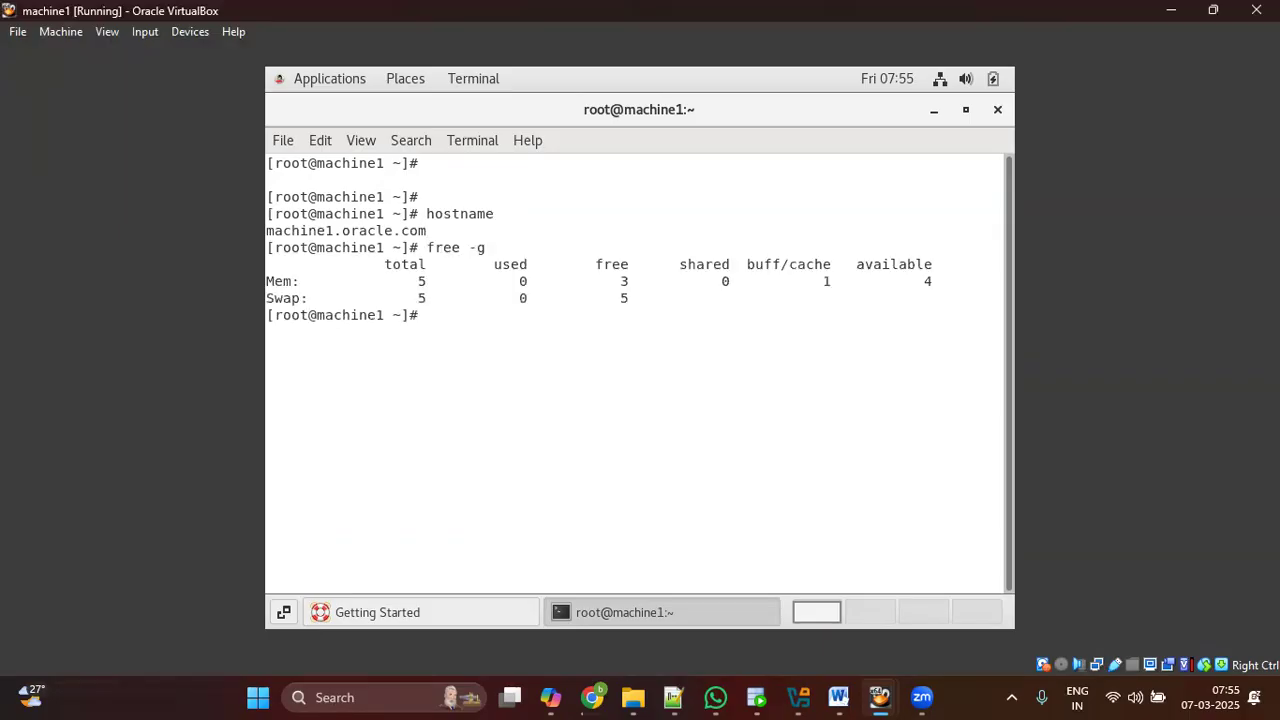
pyautogui.write('df -h')
pyautogui.press('Return')
# Step: Highlight the df -h rows for /u01, /home, /u02, /data and /backup
pyautogui.moveTo(271, 337); pyautogui.dragTo(772, 517)
pyautogui.click(283, 331)
pyautogui.moveTo(277, 331); pyautogui.dragTo(765, 517)
pyautogui.click(768, 464)
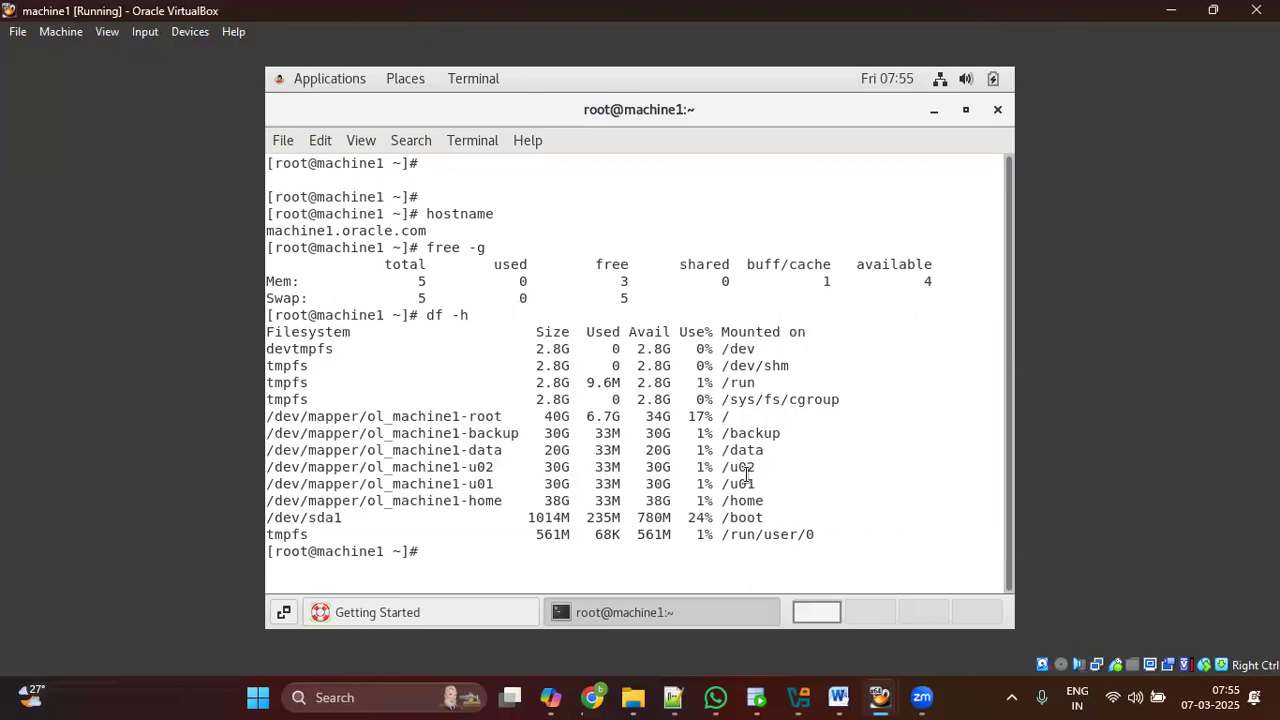
pyautogui.moveTo(695, 462); pyautogui.dragTo(757, 490)
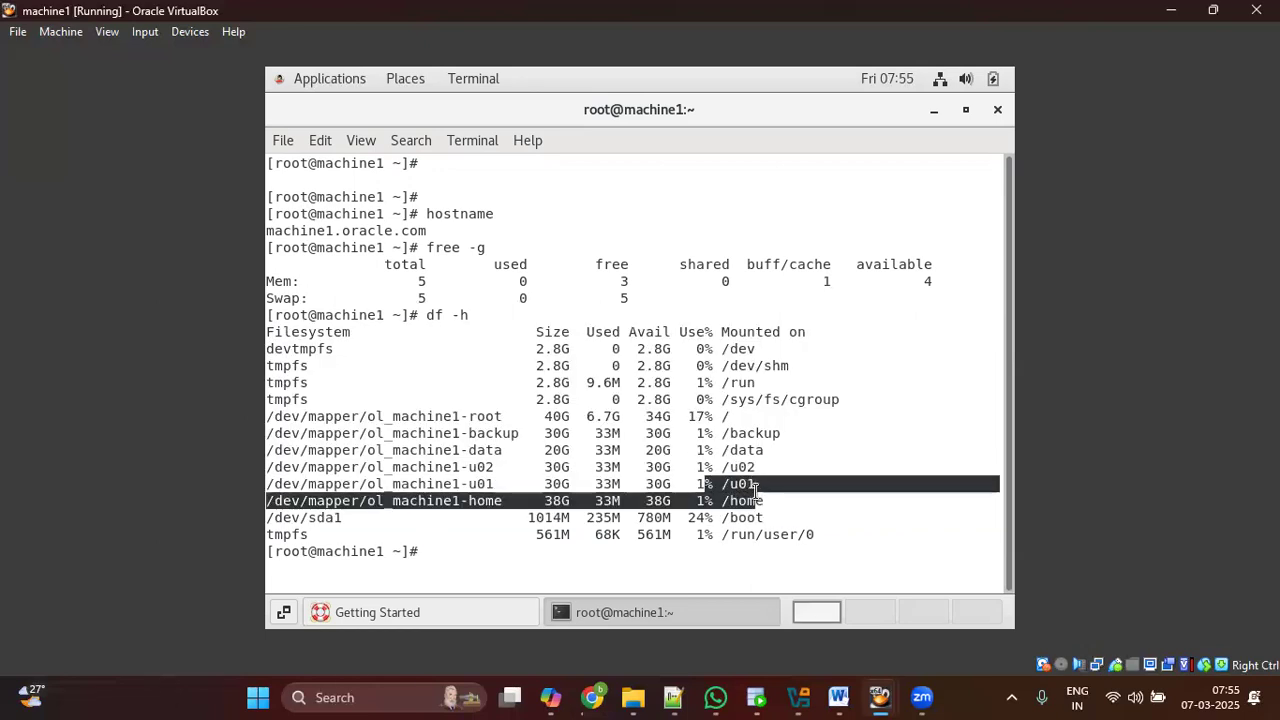
pyautogui.moveTo(680, 467); pyautogui.dragTo(775, 474)
pyautogui.moveTo(683, 451); pyautogui.dragTo(750, 437)
pyautogui.moveTo(760, 490); pyautogui.dragTo(249, 431)
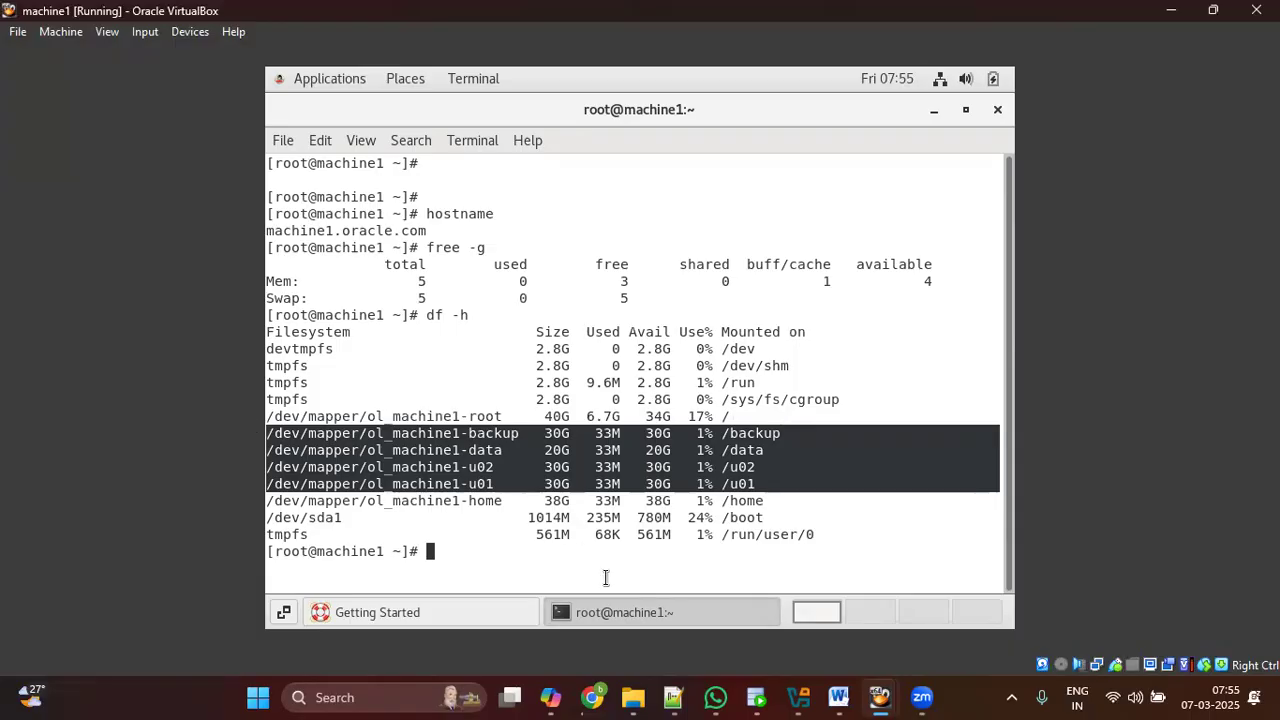
# Step: Bring the MACHINE2 VirtualBox window forward and wake its root password prompt
pyautogui.click(868, 697)
pyautogui.click(640, 447)
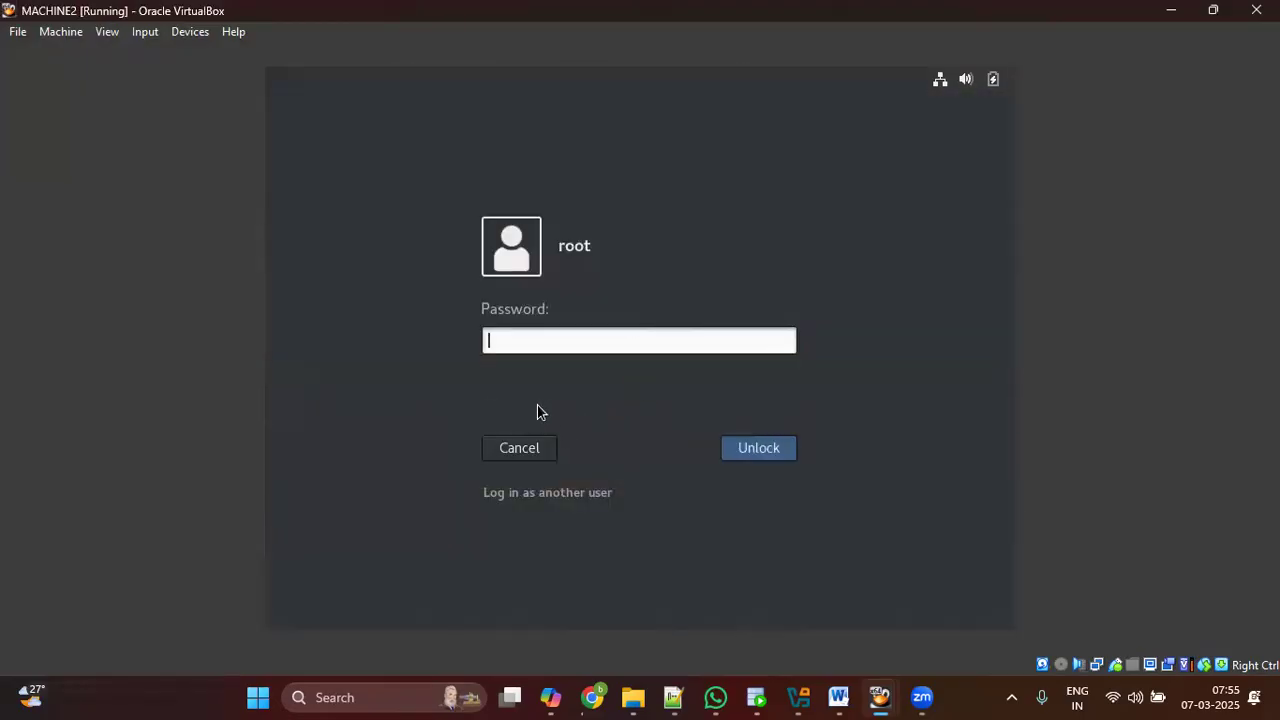
# Step: Unlock MACHINE2 with the root password and highlight its df -h rows from tmpfs to root
pyautogui.write('******')
pyautogui.press('Return')
pyautogui.moveTo(282, 331); pyautogui.dragTo(726, 449)
pyautogui.click(710, 467)
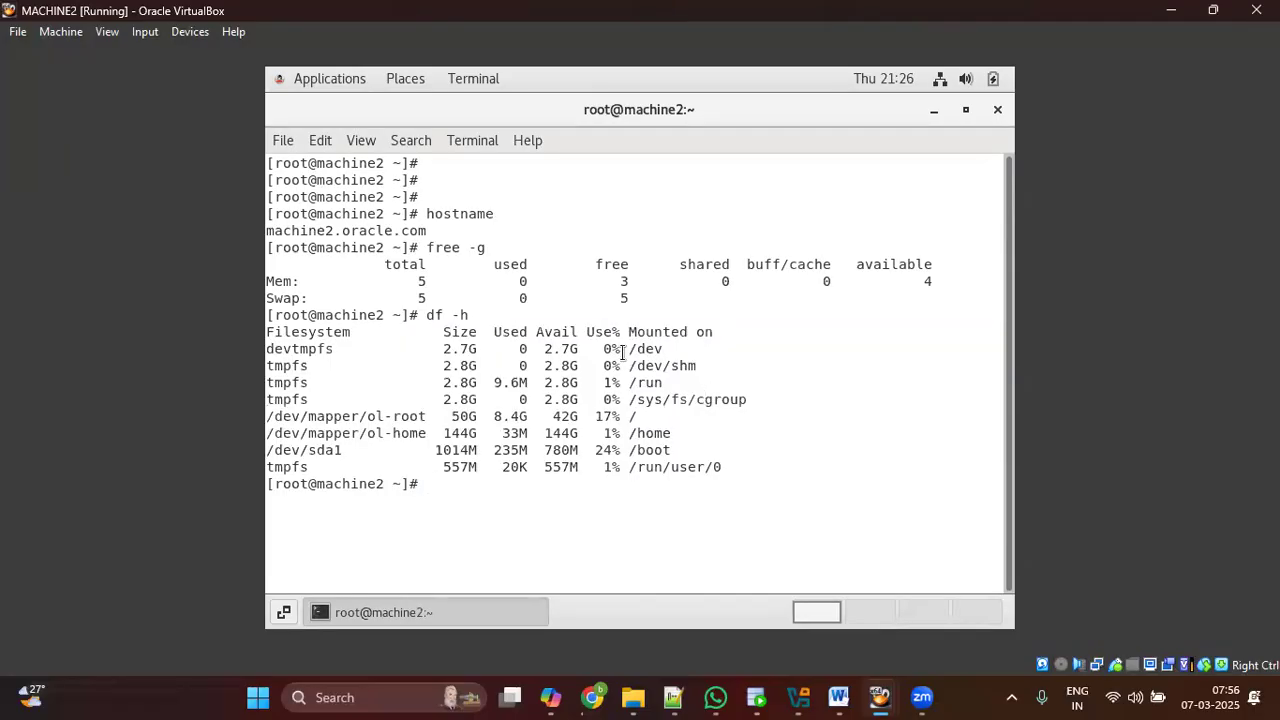
pyautogui.moveTo(297, 344); pyautogui.dragTo(528, 432)
pyautogui.click(638, 434)
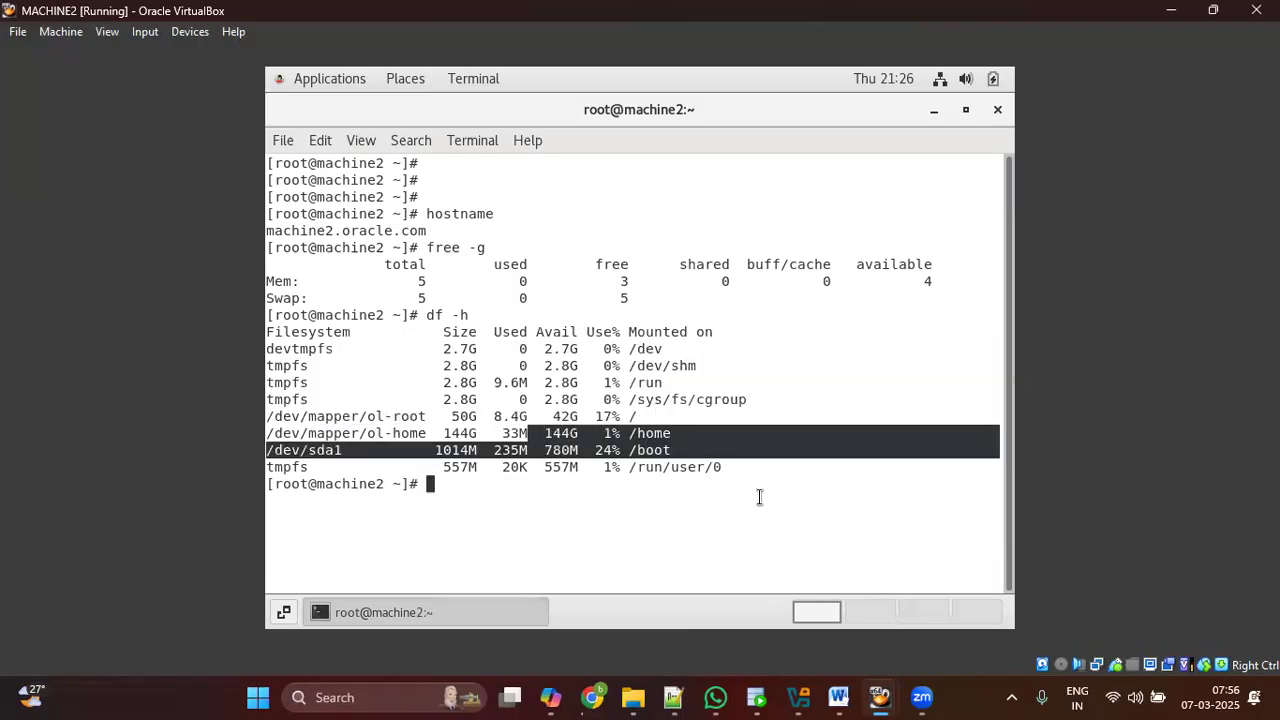
# Step: Back on machine1, highlight the /backup and /data rows and the 20G data size
pyautogui.moveTo(878, 692)
pyautogui.click(790, 598)
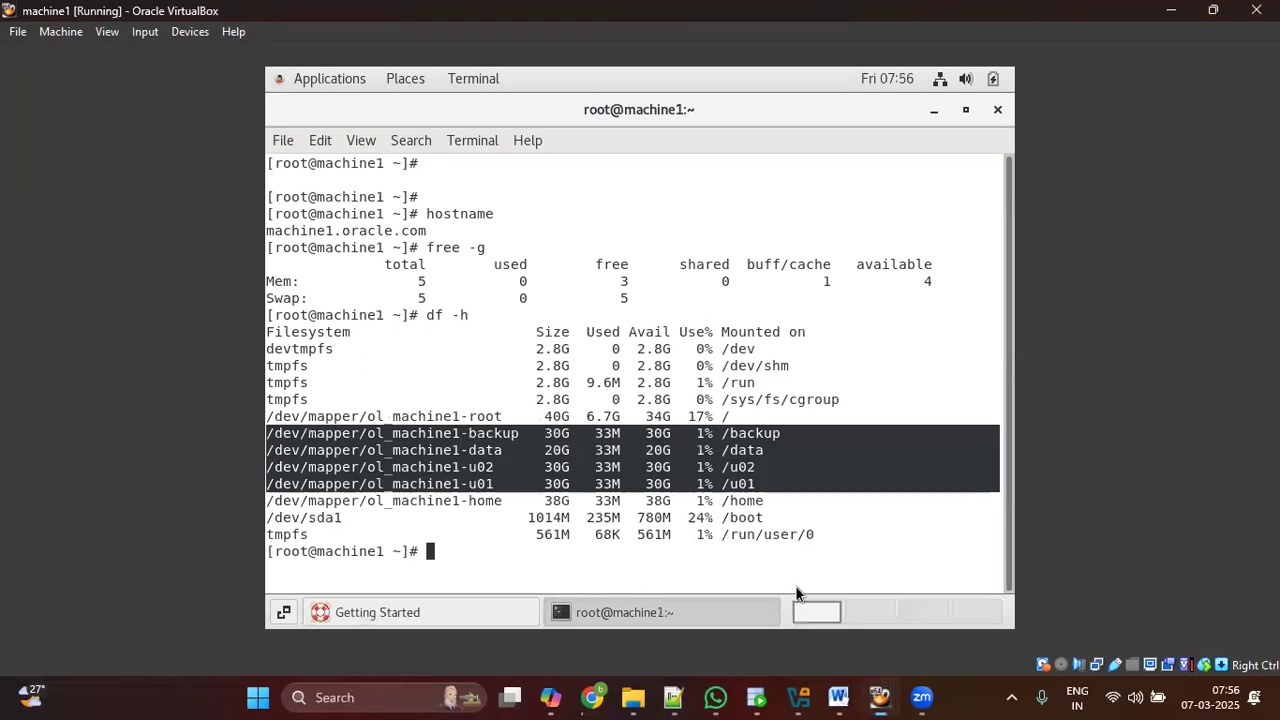
pyautogui.click(716, 508)
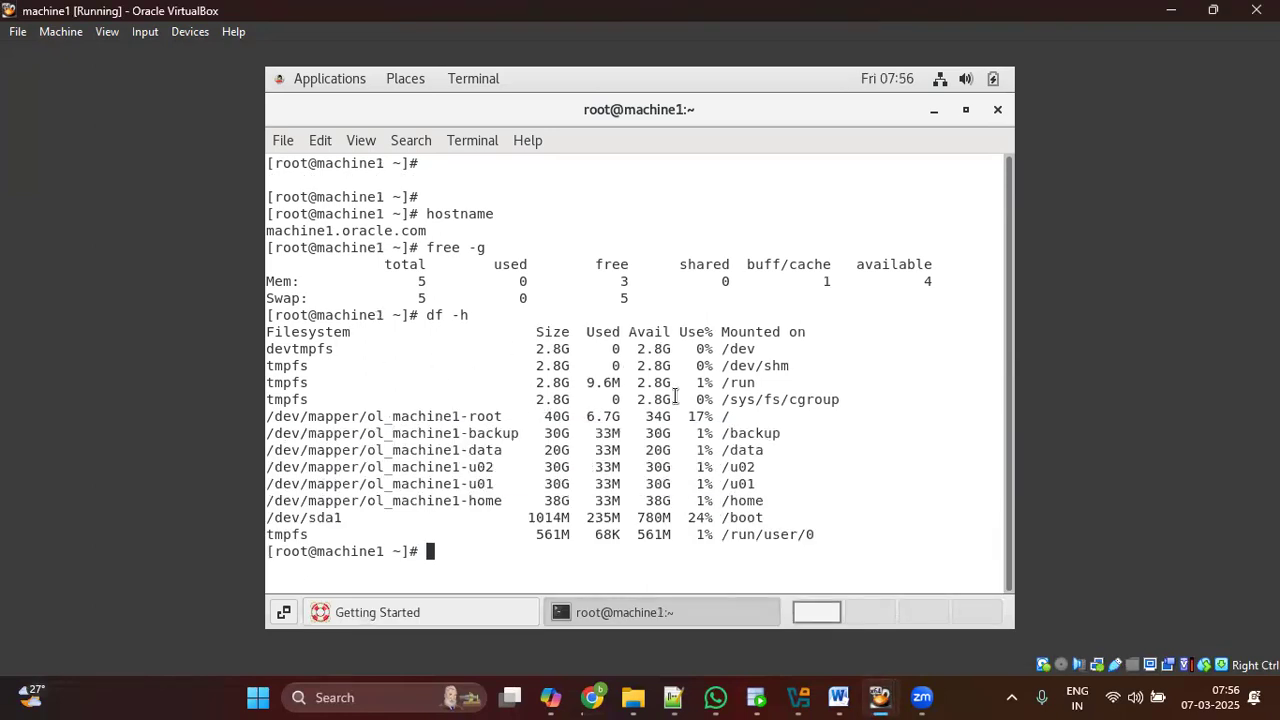
pyautogui.moveTo(692, 437); pyautogui.dragTo(800, 449)
pyautogui.click(800, 449)
pyautogui.moveTo(546, 450); pyautogui.dragTo(586, 450)
pyautogui.click(548, 440)
pyautogui.moveTo(530, 332); pyautogui.dragTo(570, 450)
# Step: Highlight the /u02 volume's size, 33M used and available figures
pyautogui.moveTo(597, 332); pyautogui.dragTo(611, 332)
pyautogui.doubleClick(606, 466)
pyautogui.click(550, 466)
pyautogui.moveTo(550, 466); pyautogui.dragTo(571, 466)
pyautogui.moveTo(684, 331); pyautogui.dragTo(707, 331)
pyautogui.moveTo(552, 466); pyautogui.dragTo(716, 470)
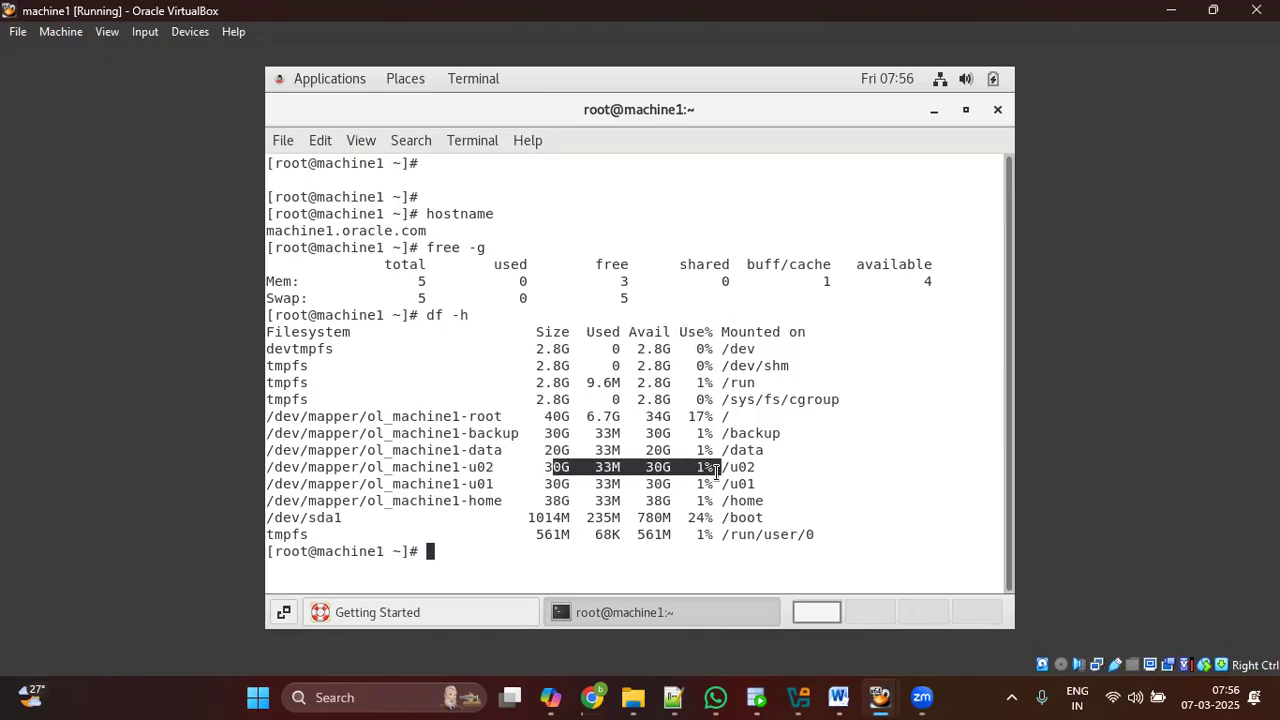
pyautogui.click(691, 418)
# Step: Highlight the root volume's size, used amount, 17% usage and mount point
pyautogui.moveTo(691, 418); pyautogui.dragTo(746, 416)
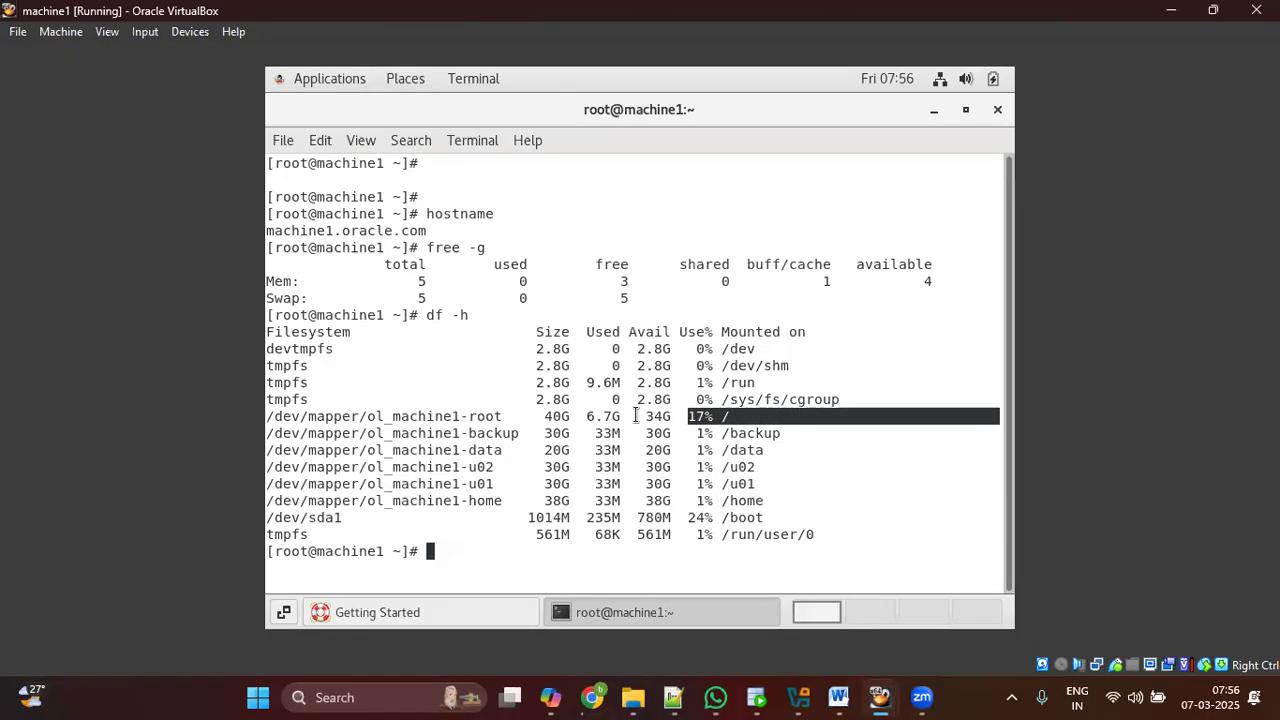
pyautogui.click(604, 419)
pyautogui.moveTo(604, 419); pyautogui.dragTo(529, 418)
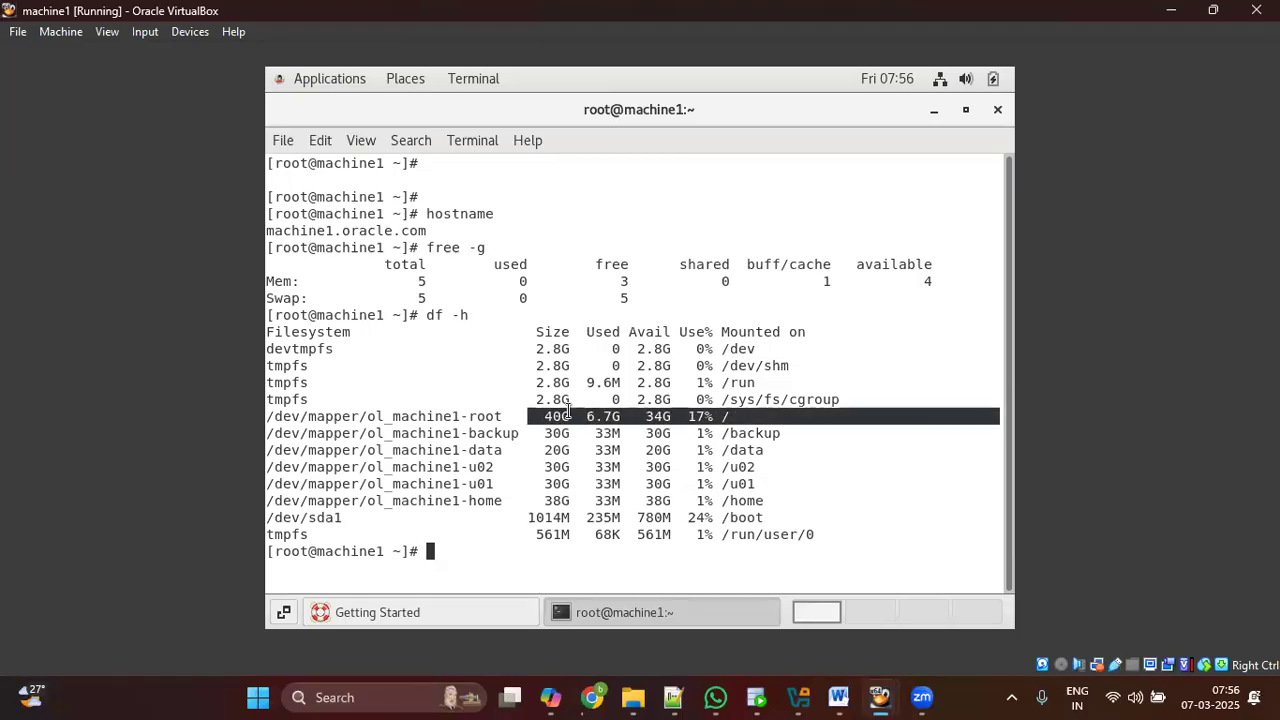
pyautogui.click(645, 410)
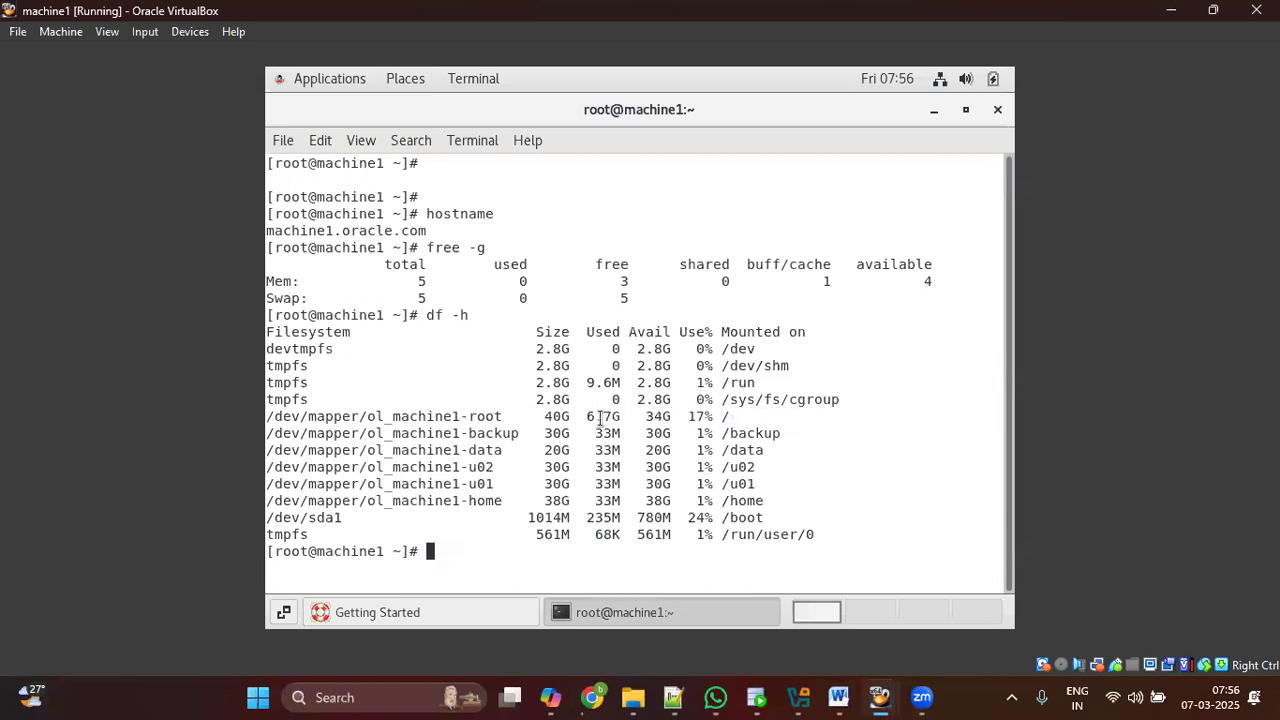
pyautogui.moveTo(598, 419); pyautogui.dragTo(617, 422)
# Step: Highlight the whole df -h output and the /boot 1014M row, then add empty prompts
pyautogui.moveTo(320, 348); pyautogui.dragTo(815, 536)
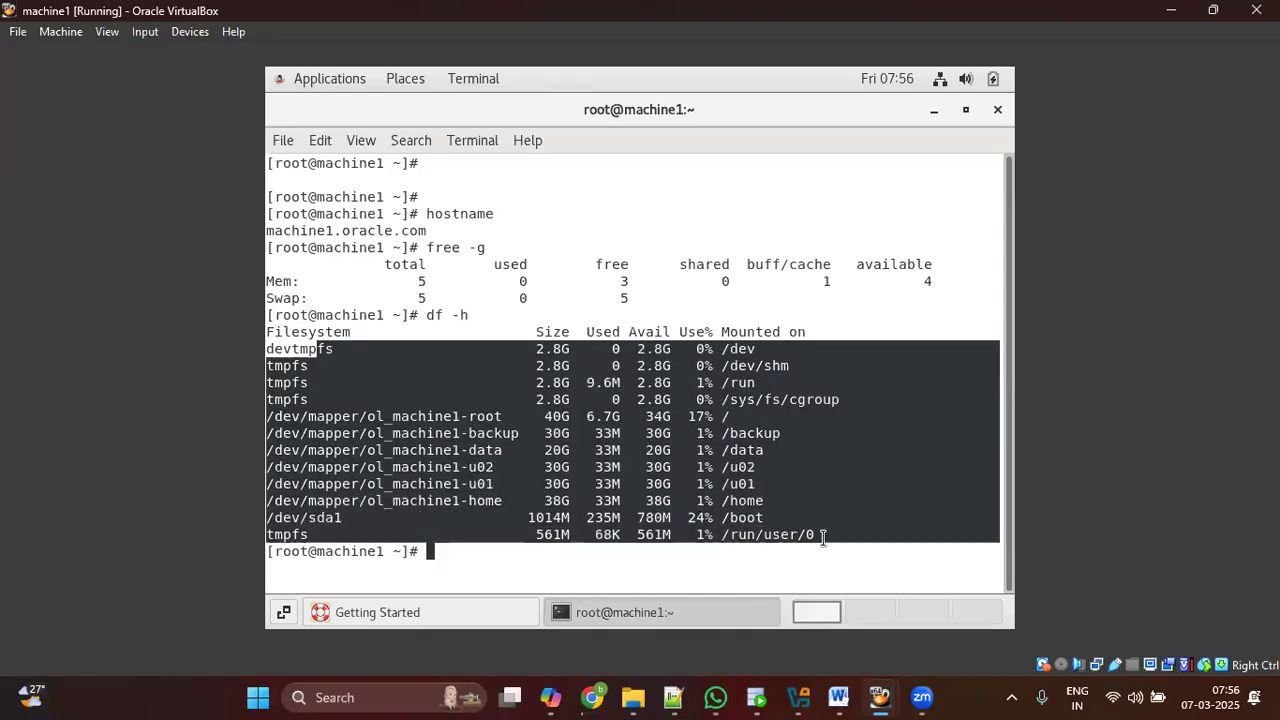
pyautogui.click(745, 540)
pyautogui.moveTo(697, 518); pyautogui.dragTo(772, 520)
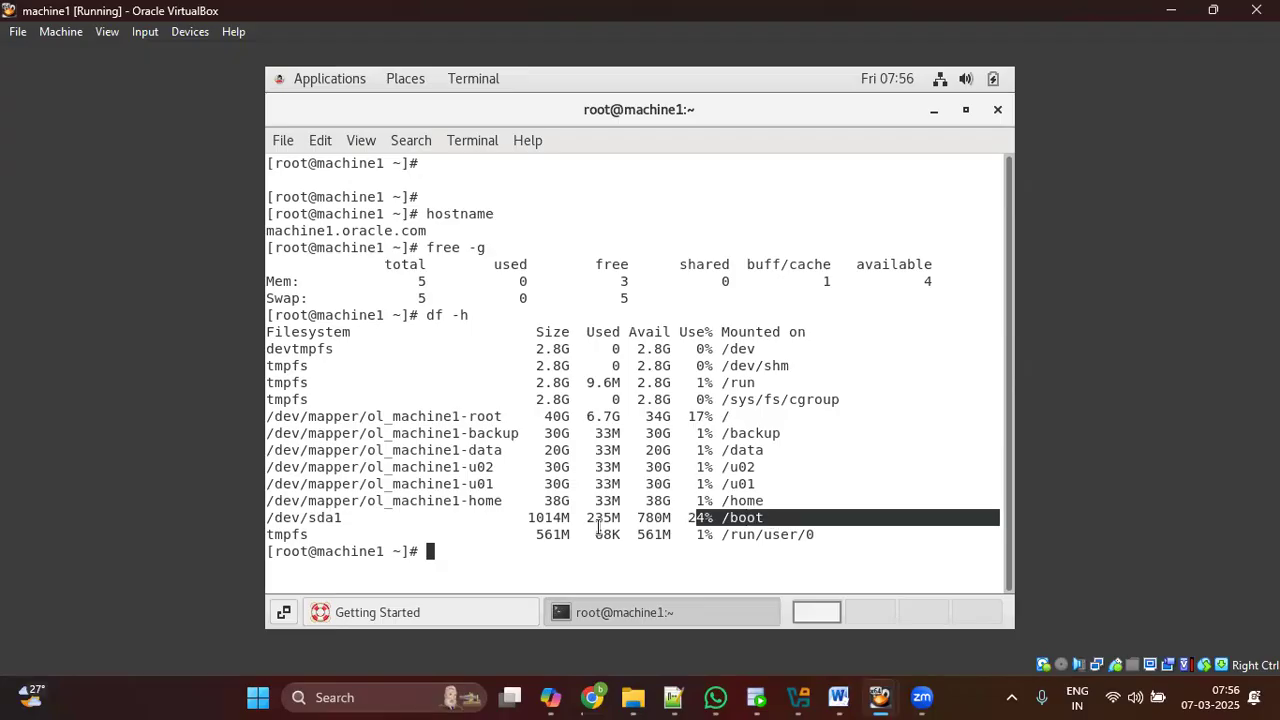
pyautogui.moveTo(537, 518); pyautogui.dragTo(566, 518)
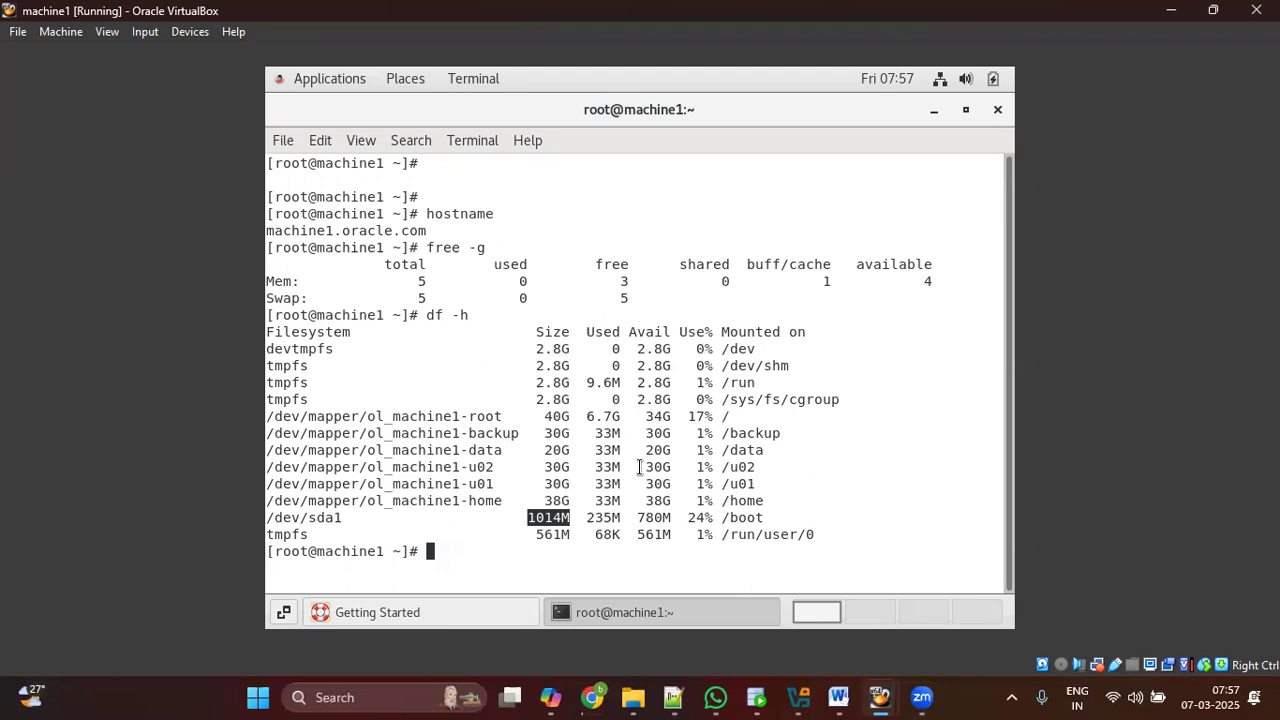
pyautogui.press('Return')
pyautogui.press('Return')
pyautogui.press('Return')
pyautogui.press('Return')
pyautogui.press('Return')
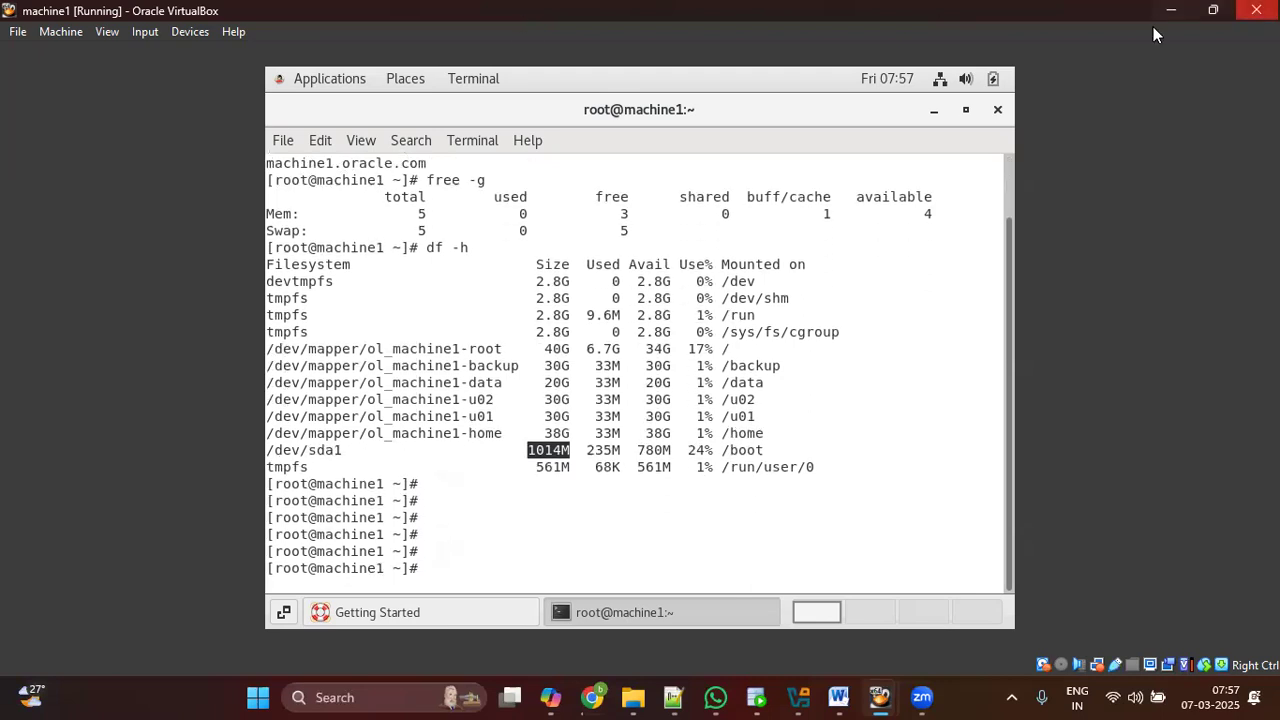